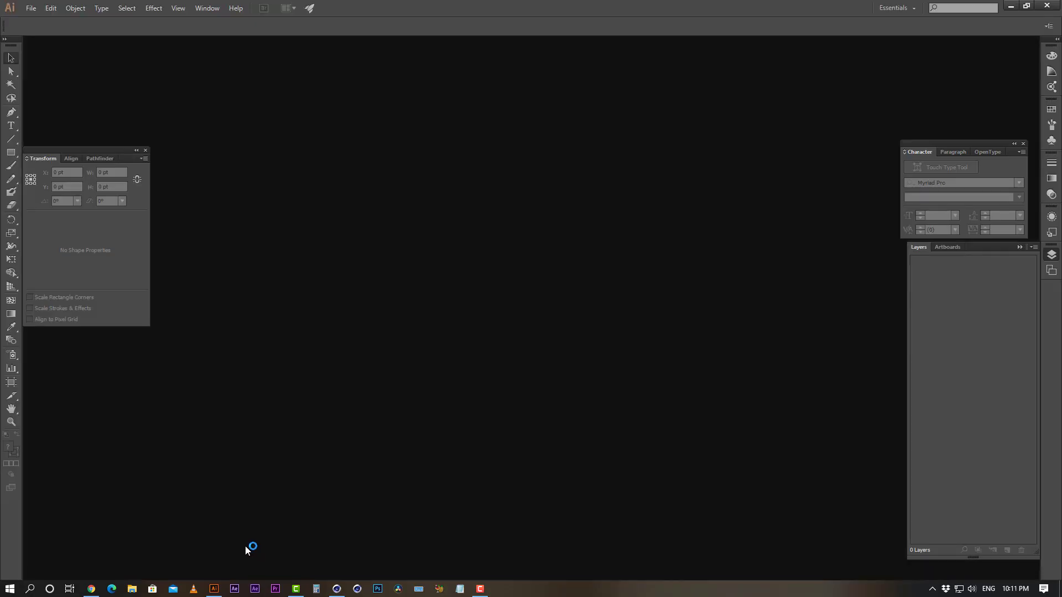
Create a new 1920 x 1080 px document in RGB colour mode with one artboard.
click(31, 7)
click(27, 19)
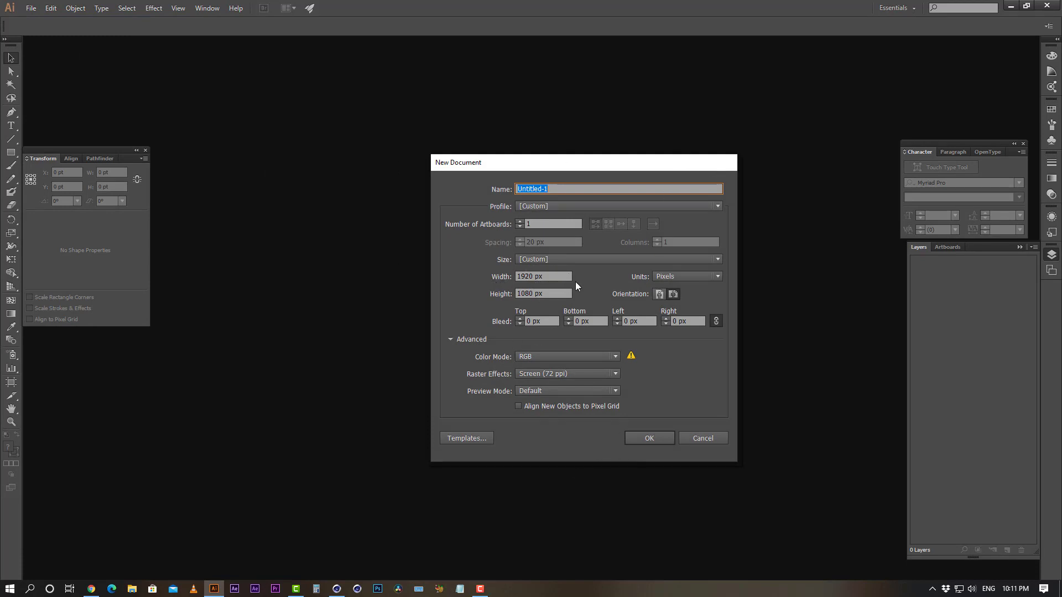
click(652, 440)
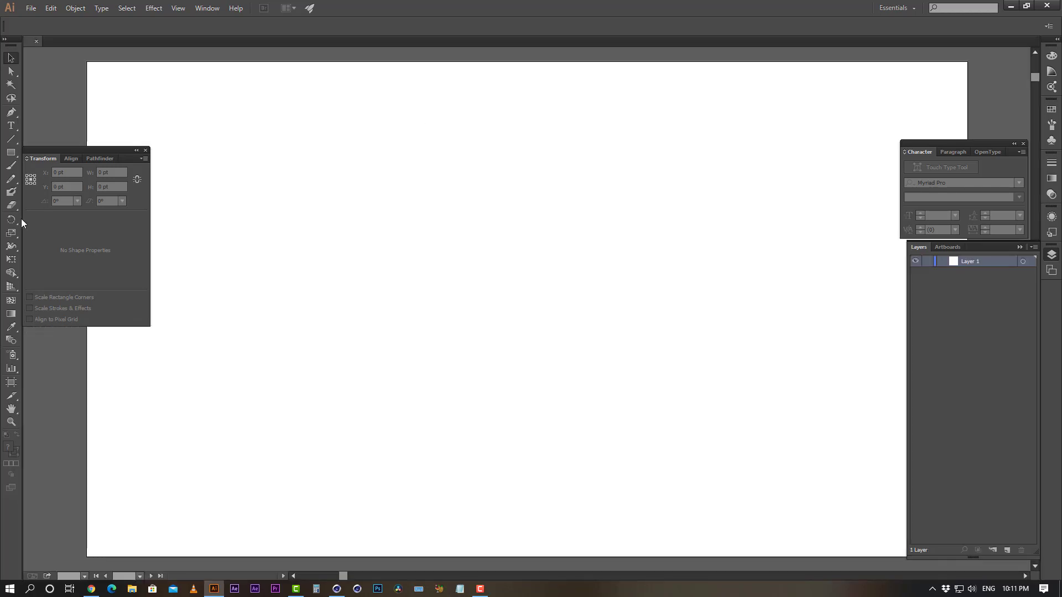
Add the capital letter M as text near the middle of the artboard.
click(10, 125)
click(487, 306)
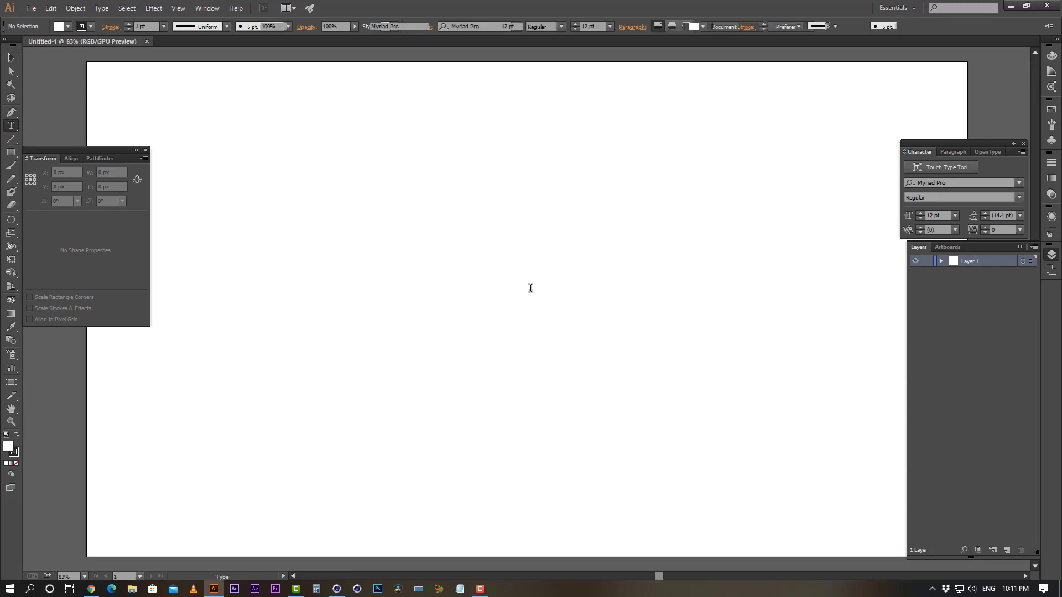
text(m)
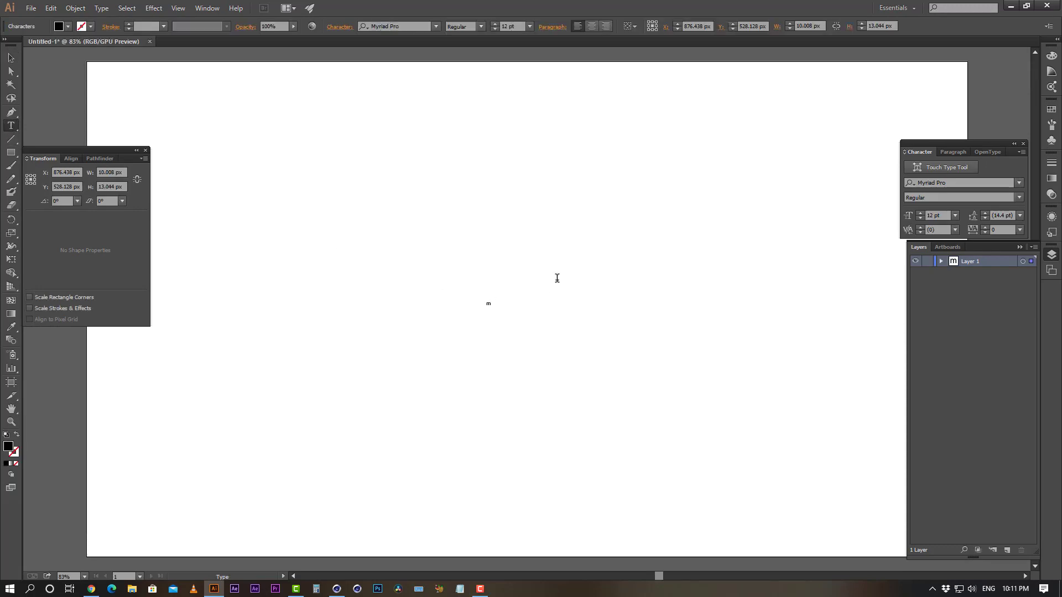
key(BackSpace)
text(M)
click(10, 58)
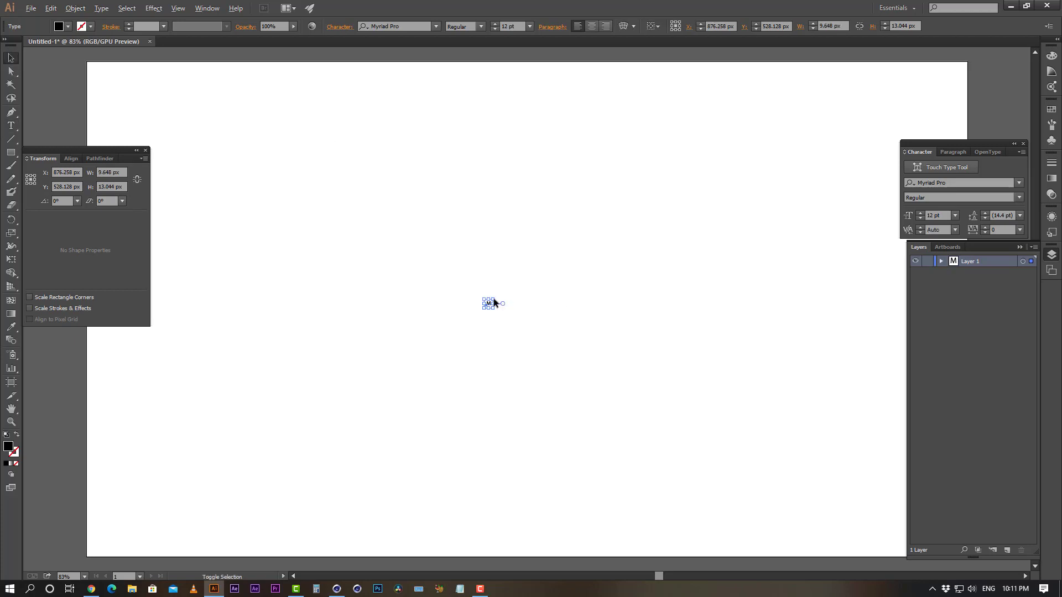
Scale the letter M proportionally to about 489 pt and move it to the centre of the artboard.
shift+drag(496, 300, 747, 167)
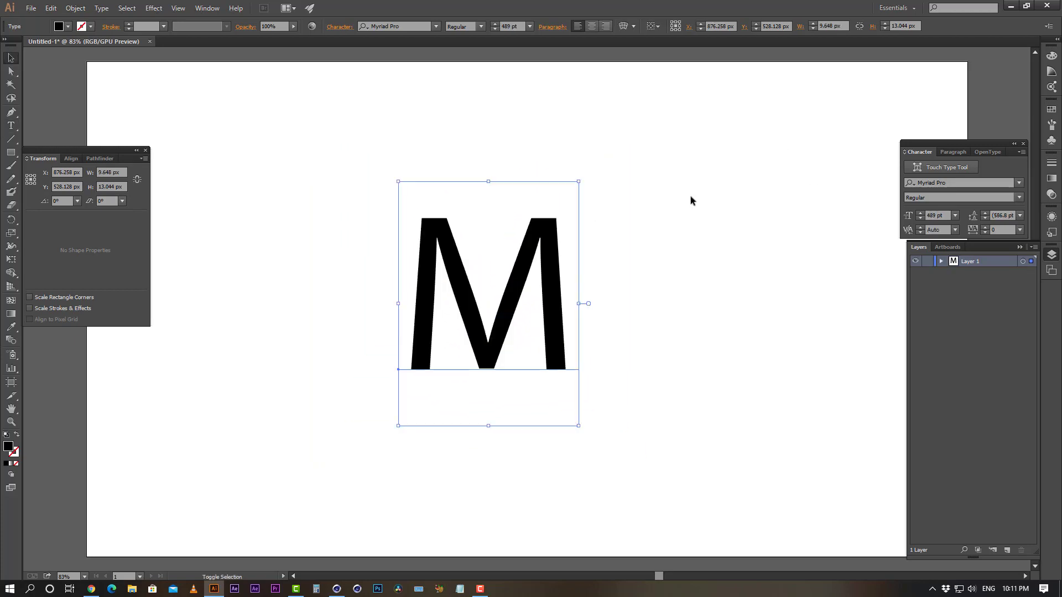
drag(545, 254, 581, 279)
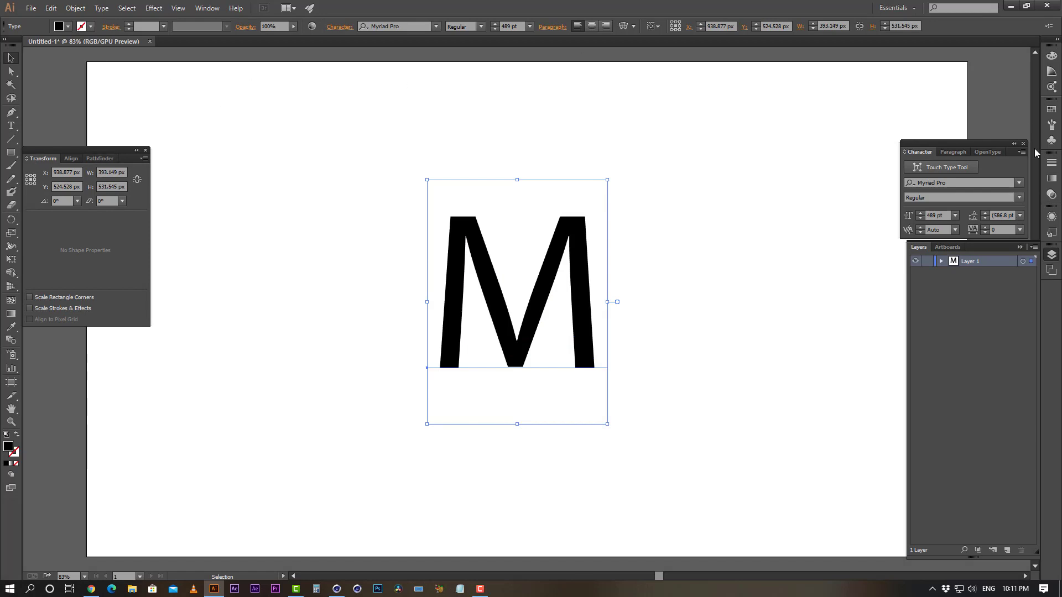
Set the letter's font to Montserrat Bold and convert the text to outlines.
click(952, 182)
text(mon)
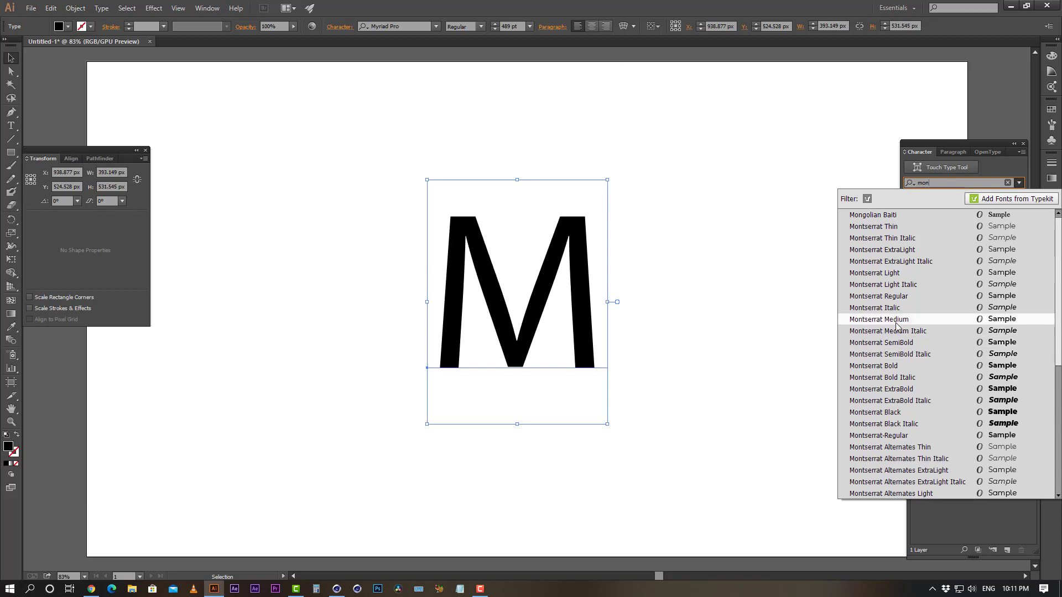
click(874, 365)
click(739, 249)
click(561, 289)
key(ctrl+shift+o)
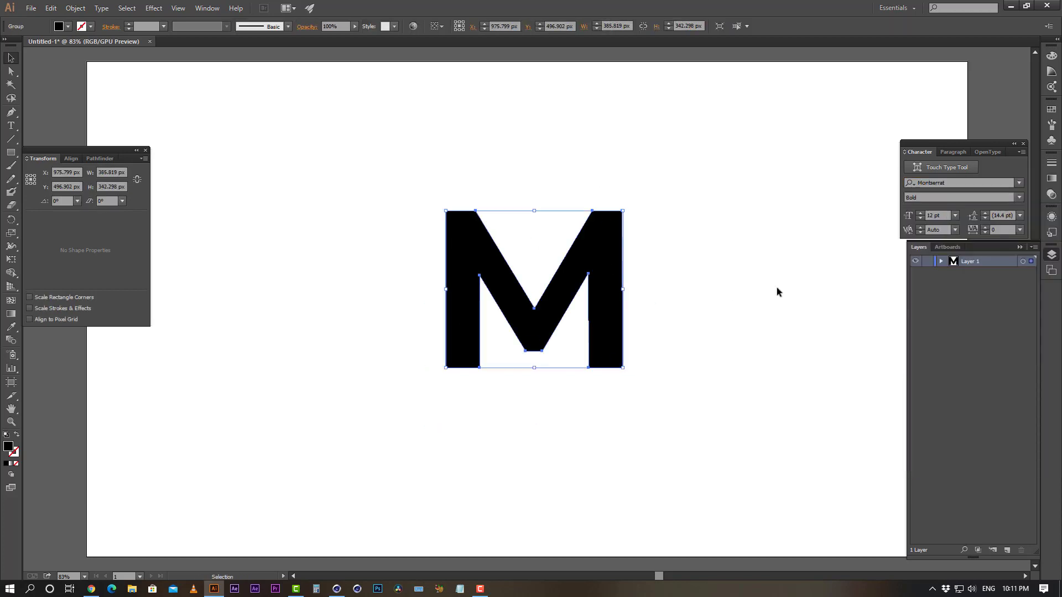
Enlarge the outlined M proportionally from its centre to about 680 px wide.
click(777, 288)
click(606, 245)
click(680, 296)
click(588, 271)
key(z)
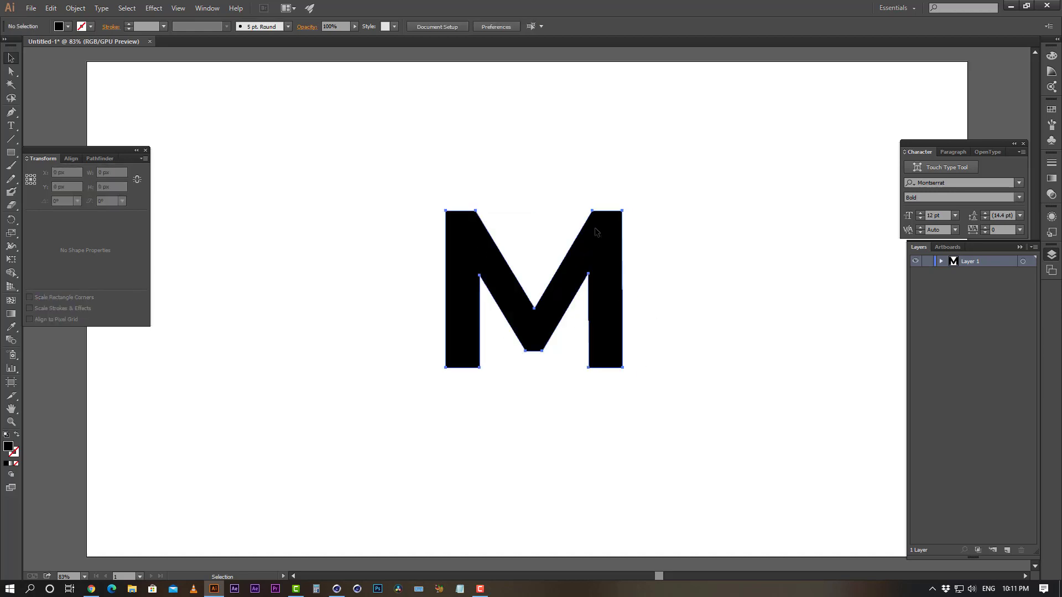
key(ctrl+minus)
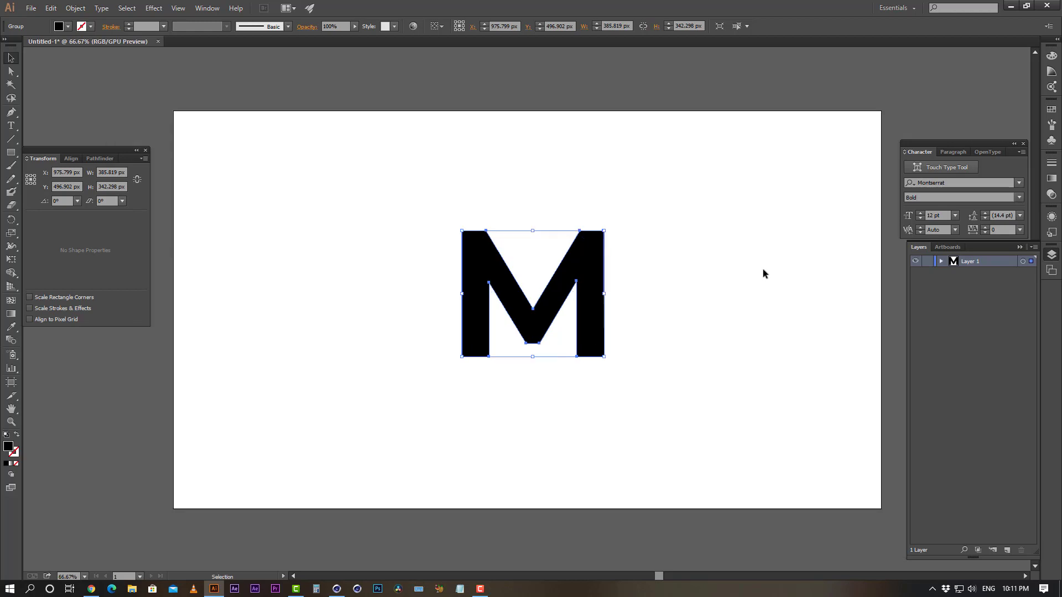
alt+shift+drag(604, 231, 658, 182)
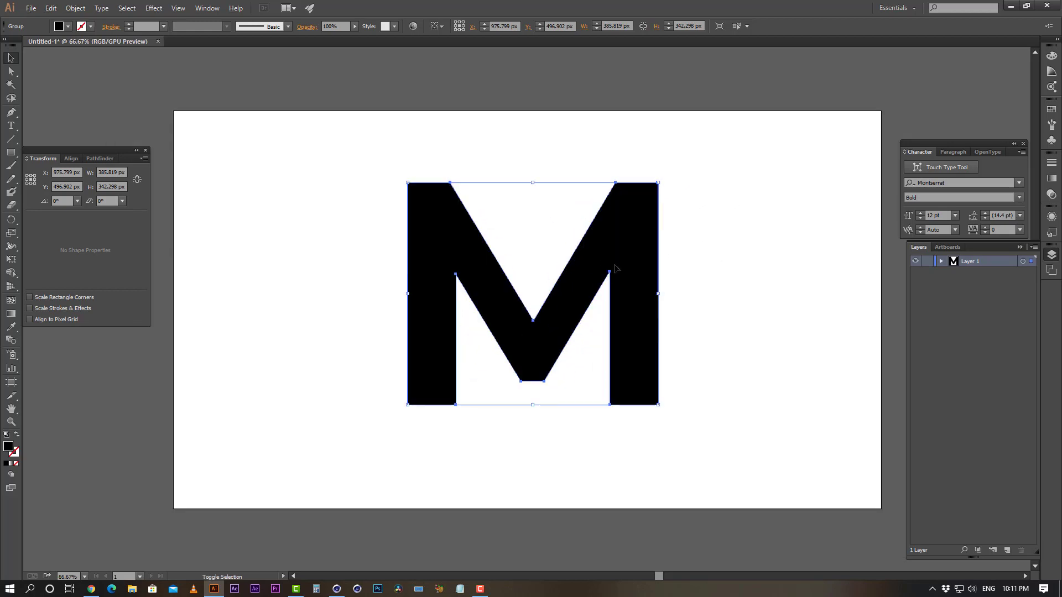
click(741, 268)
Lengthen both legs of the M by moving their bottom anchor points down, making the letter about 636 px tall.
drag(631, 282, 588, 294)
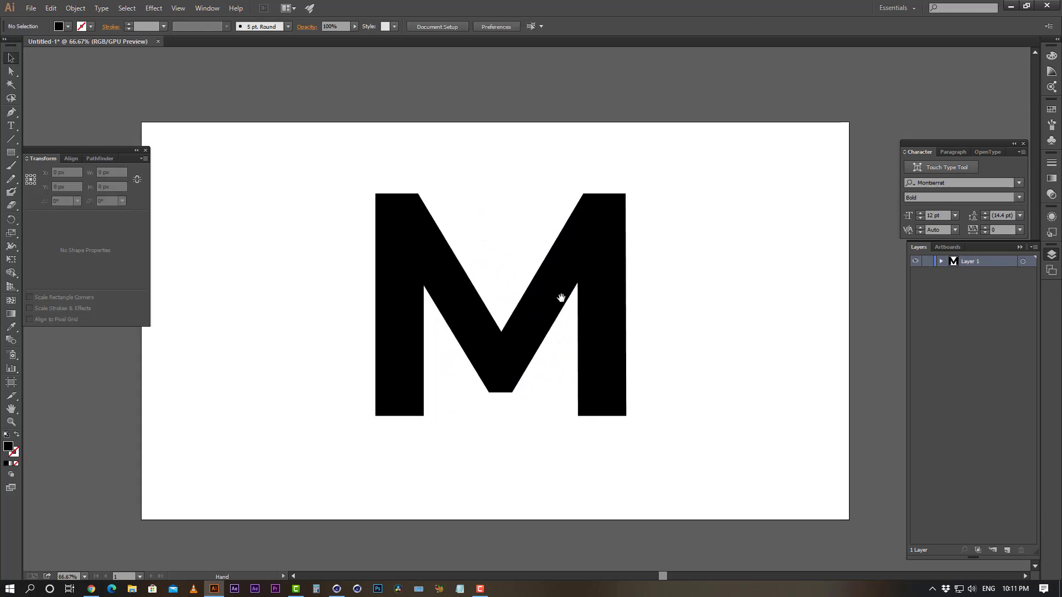
click(524, 310)
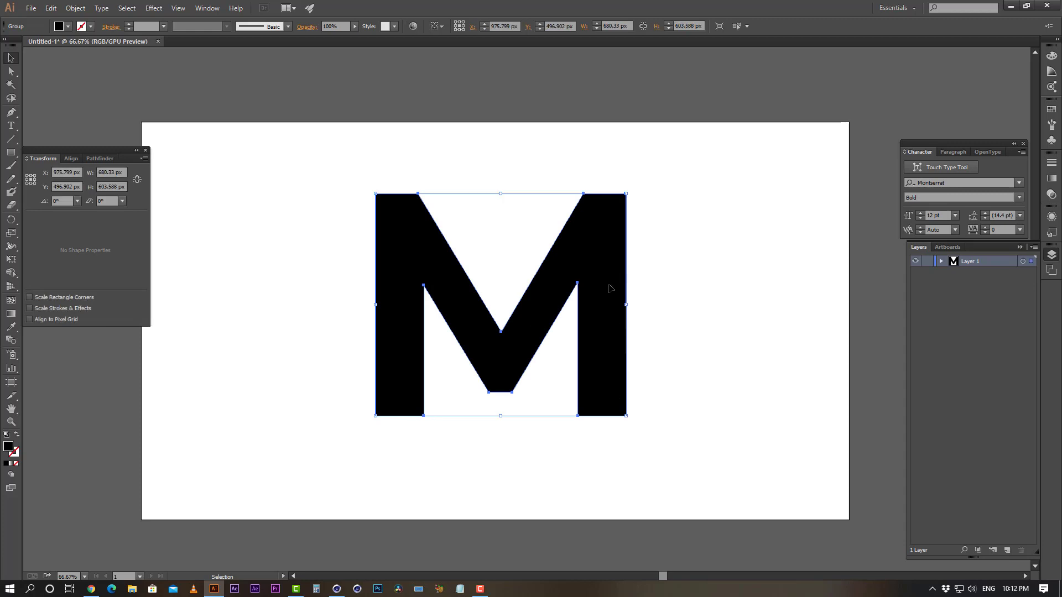
drag(596, 351, 603, 337)
drag(546, 306, 555, 287)
key(a)
drag(678, 372, 267, 426)
drag(431, 383, 431, 414)
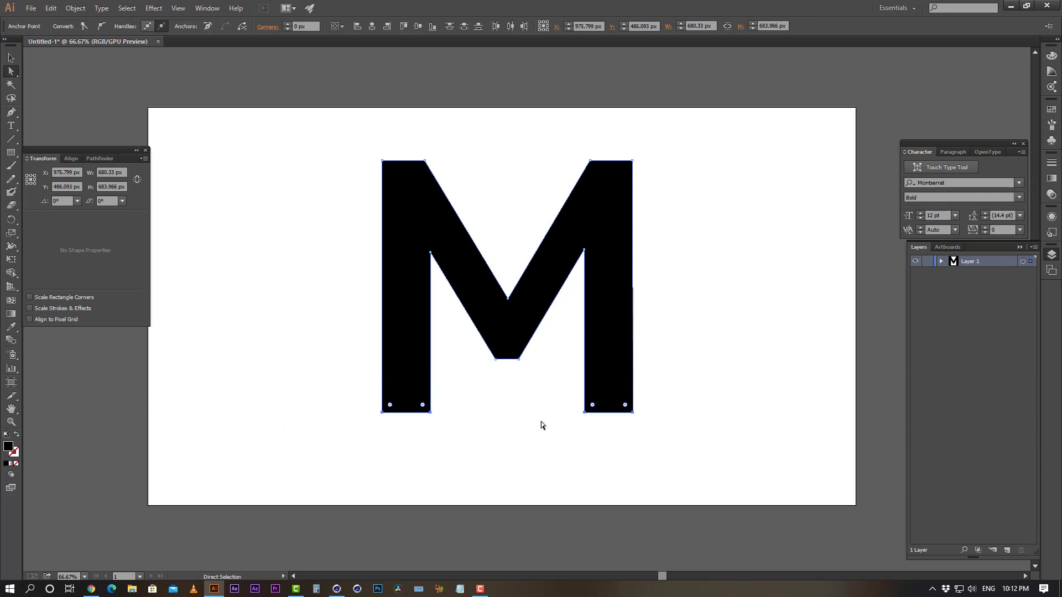
key(ctrl+z)
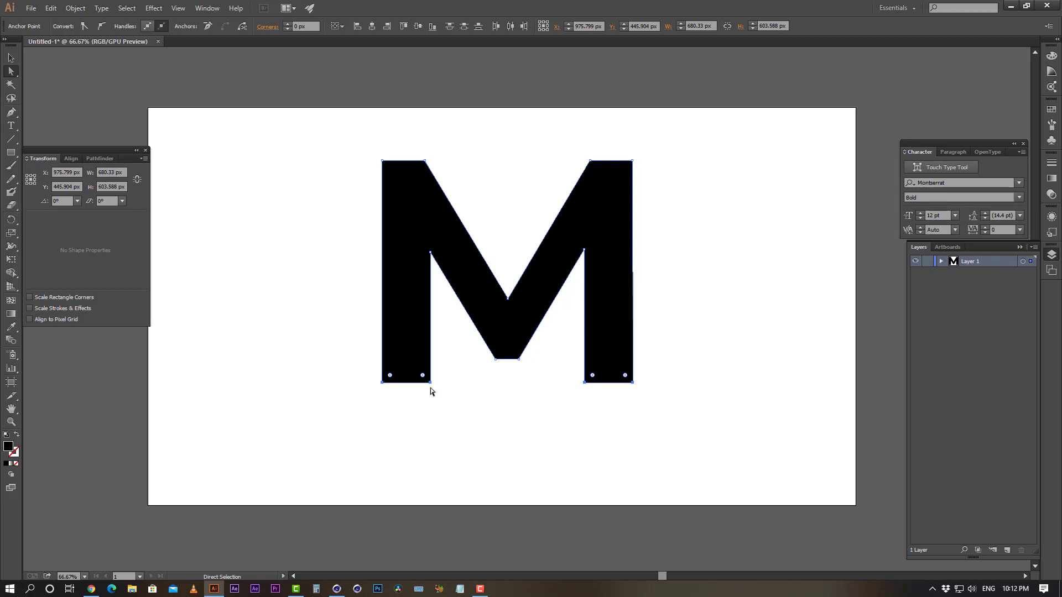
drag(431, 382, 431, 395)
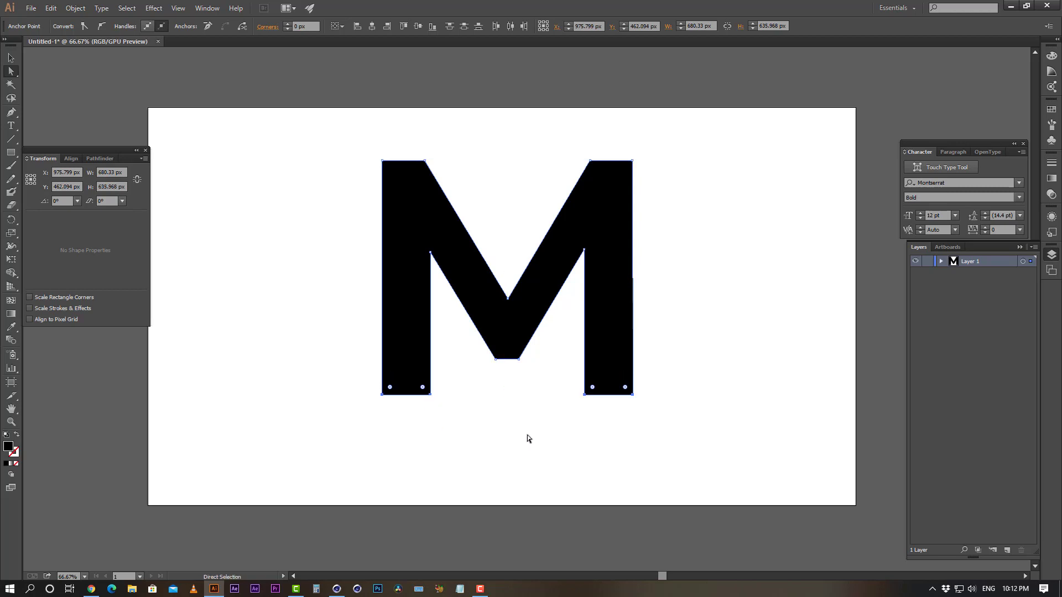
click(527, 435)
click(464, 265)
click(482, 430)
click(413, 283)
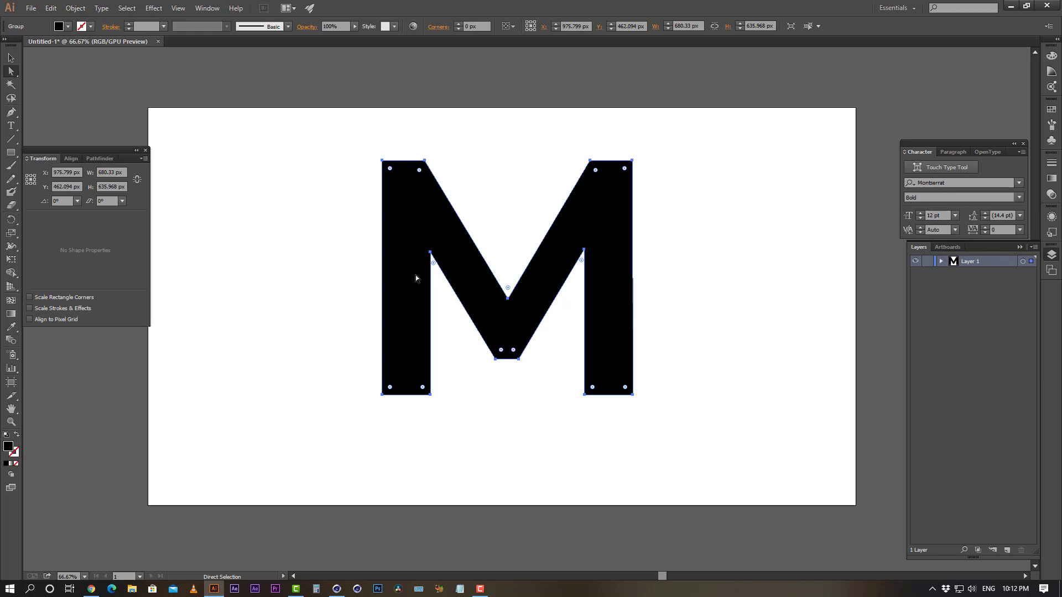
Draw two diagonal lines, one across the M's lower-left leg and one across its upper-right part.
click(10, 139)
drag(360, 333, 444, 427)
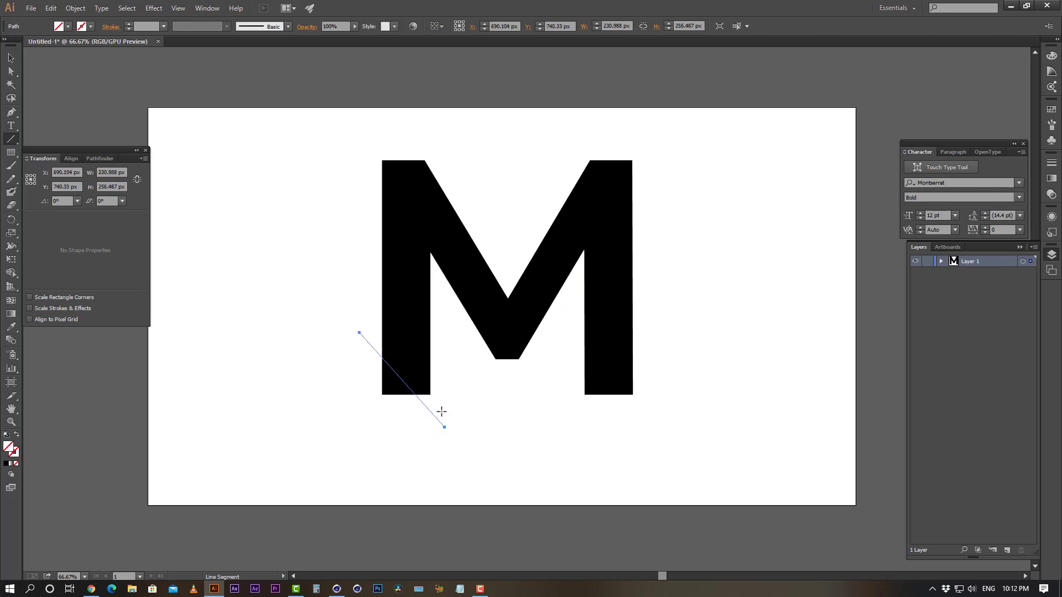
drag(571, 156, 649, 355)
Divide the M along both diagonal lines with the Pathfinder and ungroup the resulting pieces.
click(12, 63)
drag(772, 159, 289, 389)
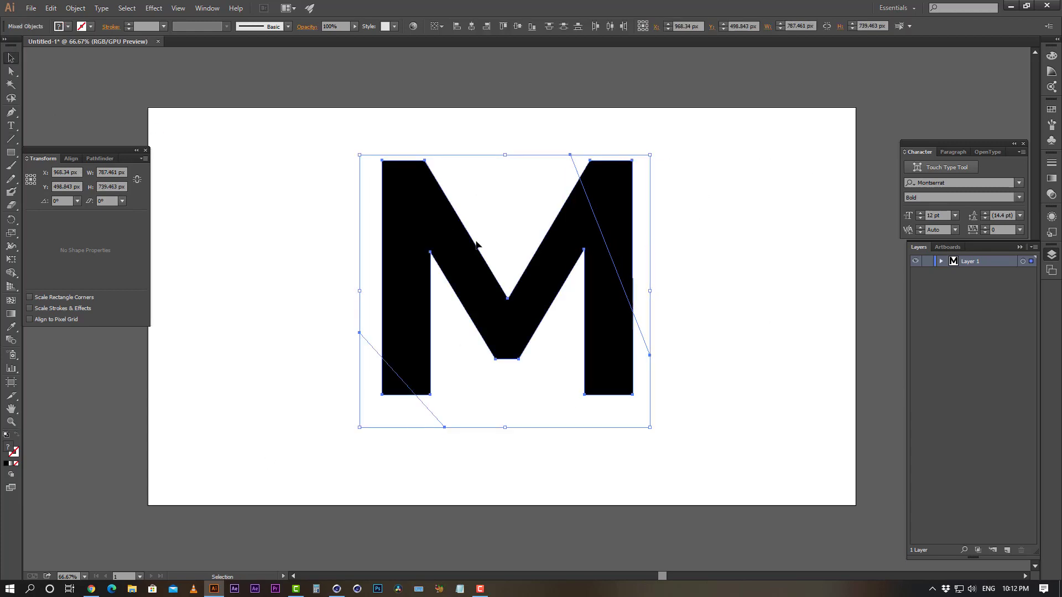
click(99, 158)
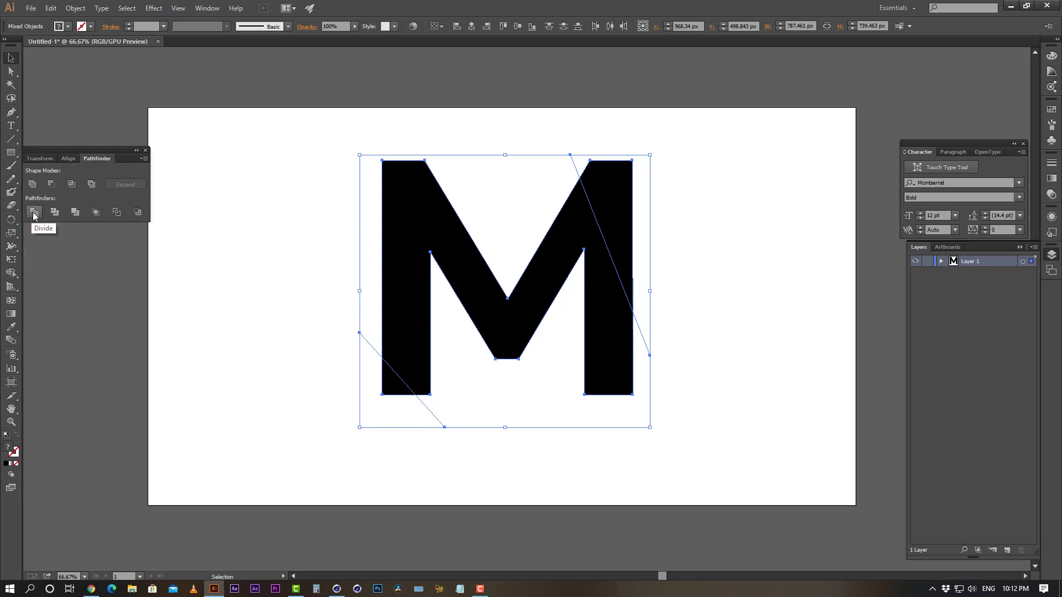
click(35, 213)
right_click(529, 281)
click(570, 344)
click(670, 341)
Try moving each divided piece away from the M, undo each move, and reselect all the pieces.
drag(608, 209, 686, 191)
key(ctrl+z)
drag(388, 387, 343, 433)
key(ctrl+z)
click(879, 404)
click(386, 281)
drag(508, 300, 273, 168)
key(ctrl+z)
drag(708, 176, 308, 455)
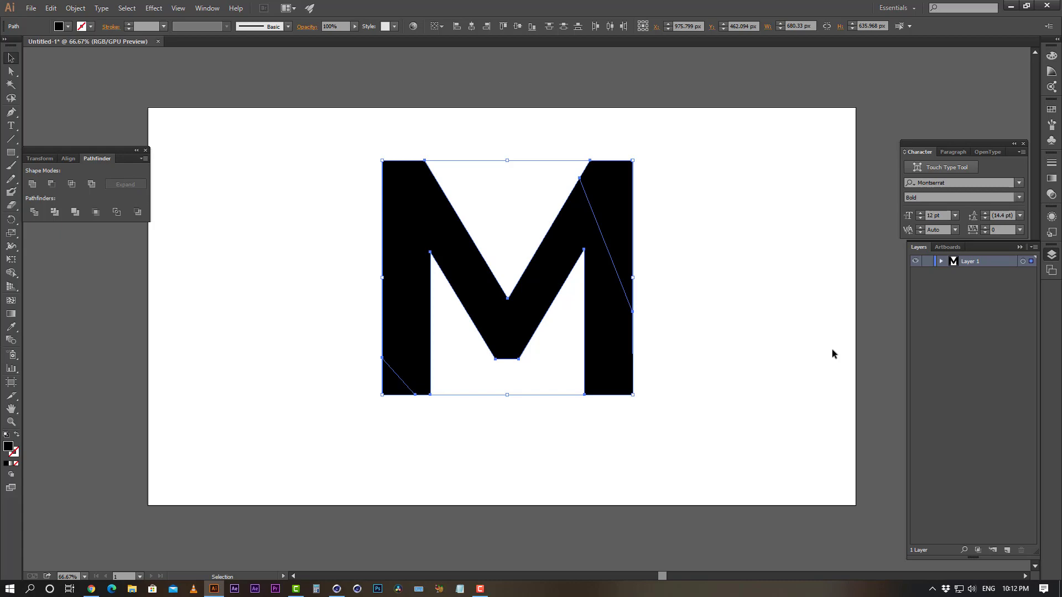
Switch to Chrome, open the Behance profile and look through its published projects.
click(90, 588)
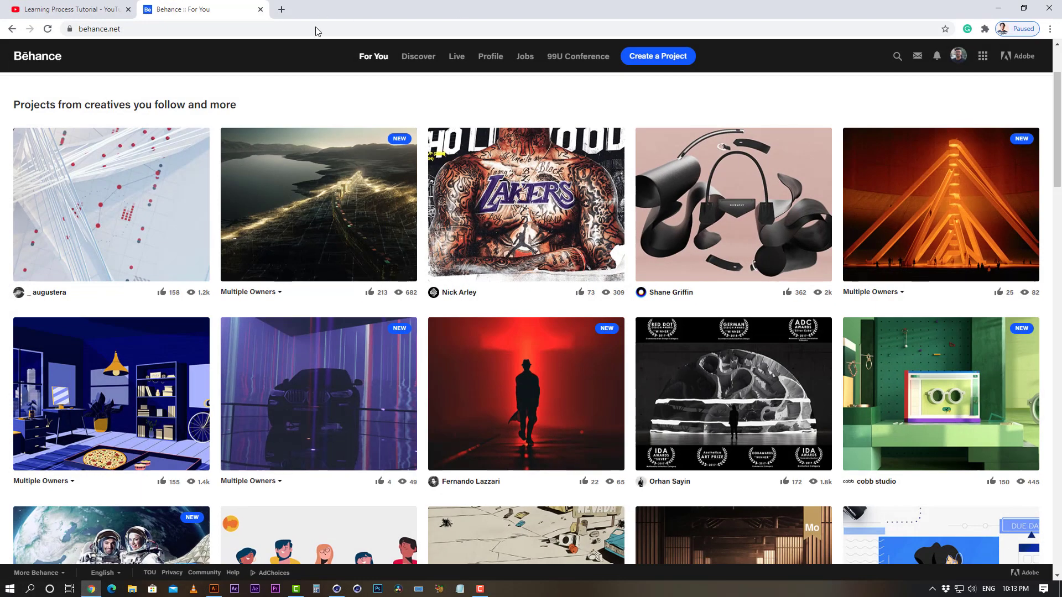
click(492, 59)
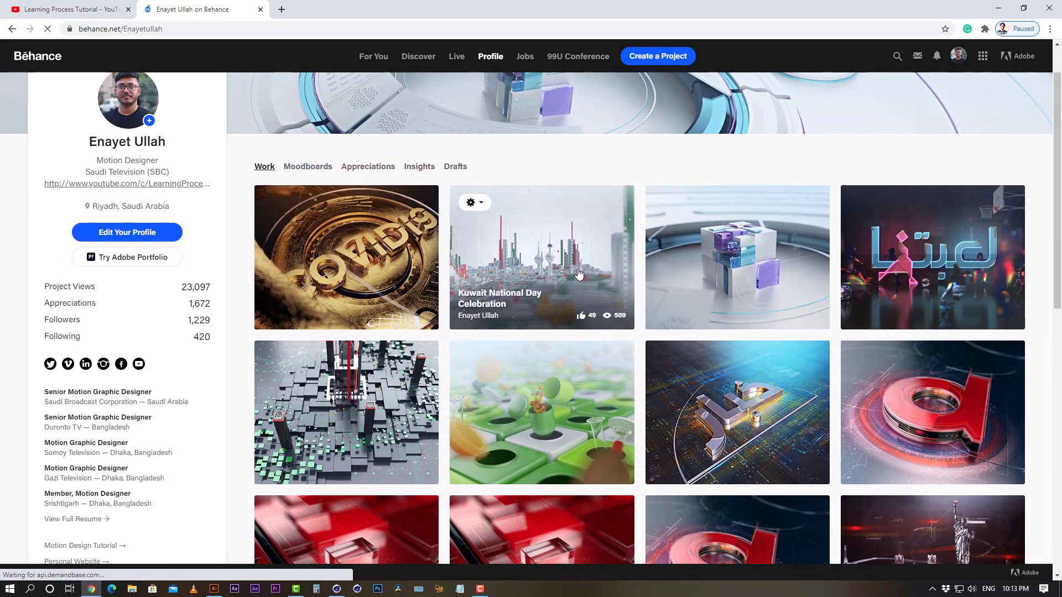
scroll(579, 272, up, 1)
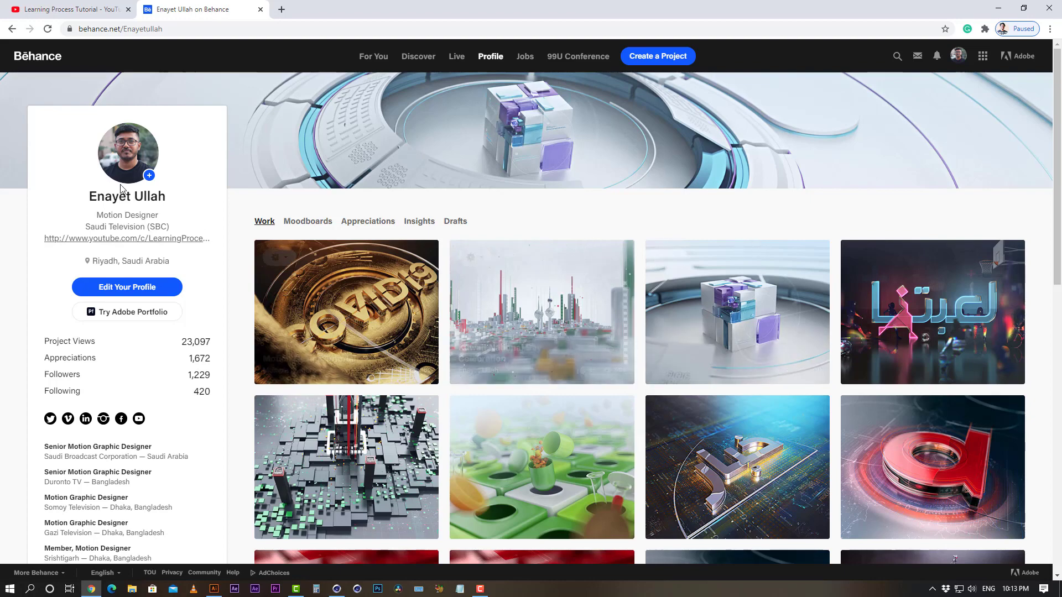
scroll(684, 258, down, 1)
scroll(684, 258, up, 1)
scroll(730, 363, down, 3)
scroll(863, 374, up, 2)
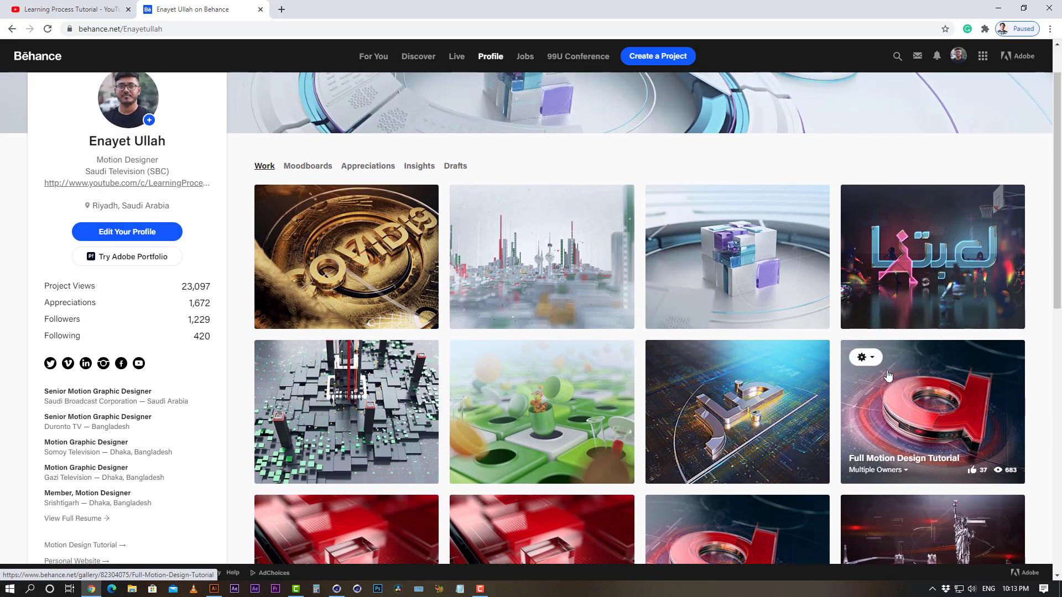
scroll(888, 376, down, 1)
scroll(747, 392, down, 2)
scroll(366, 409, down, 1)
Open the LEARNING PROCESS V.1 project in a new tab and examine its details and publication date.
mouse_move(706, 394)
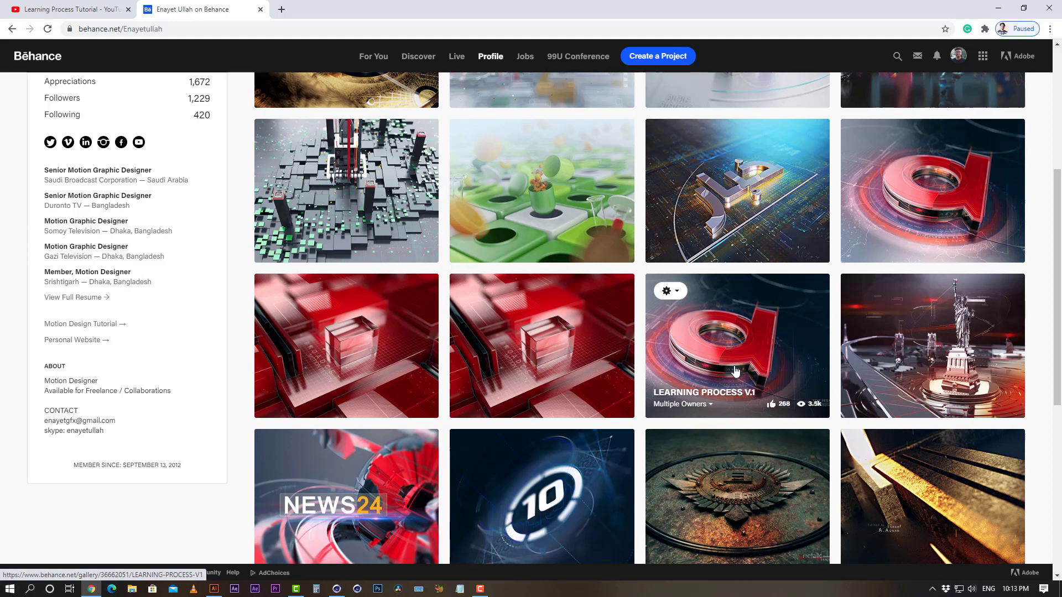
ctrl+click(728, 333)
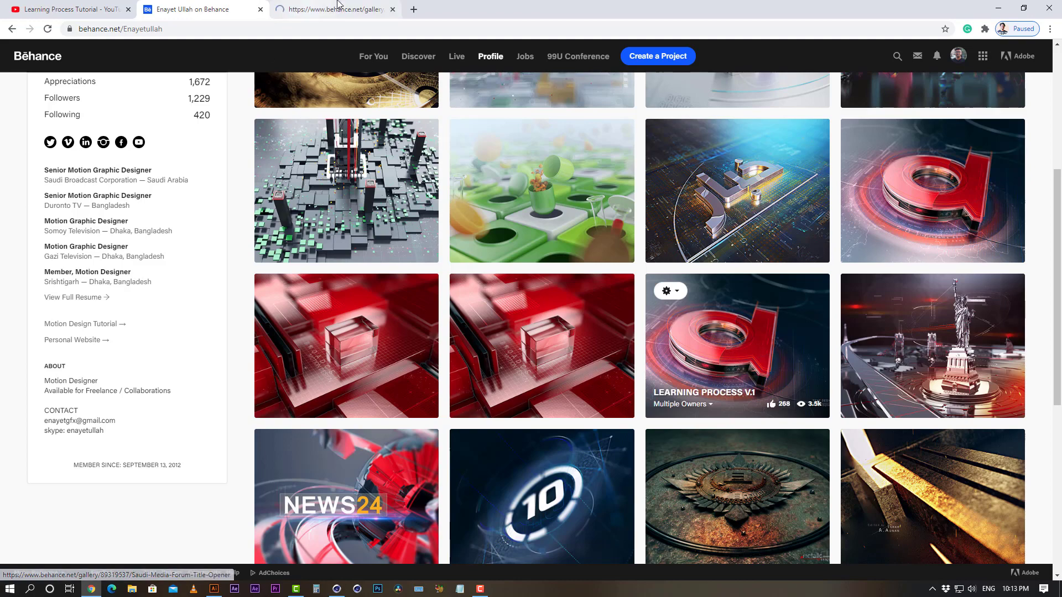
click(332, 9)
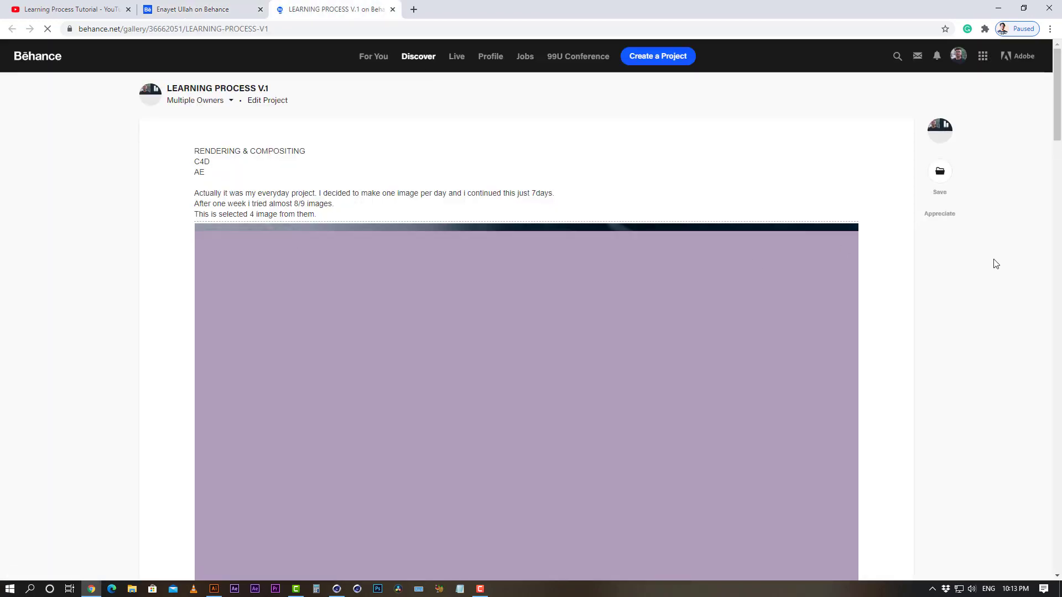
drag(1058, 89, 1057, 463)
scroll(1058, 463, up, 6)
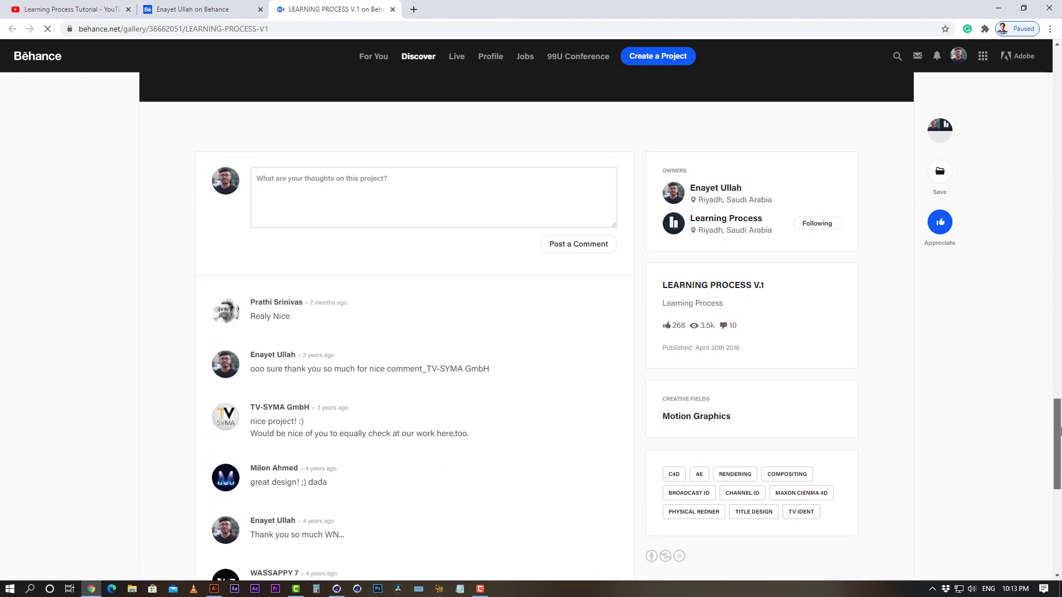
drag(705, 349, 775, 349)
click(775, 348)
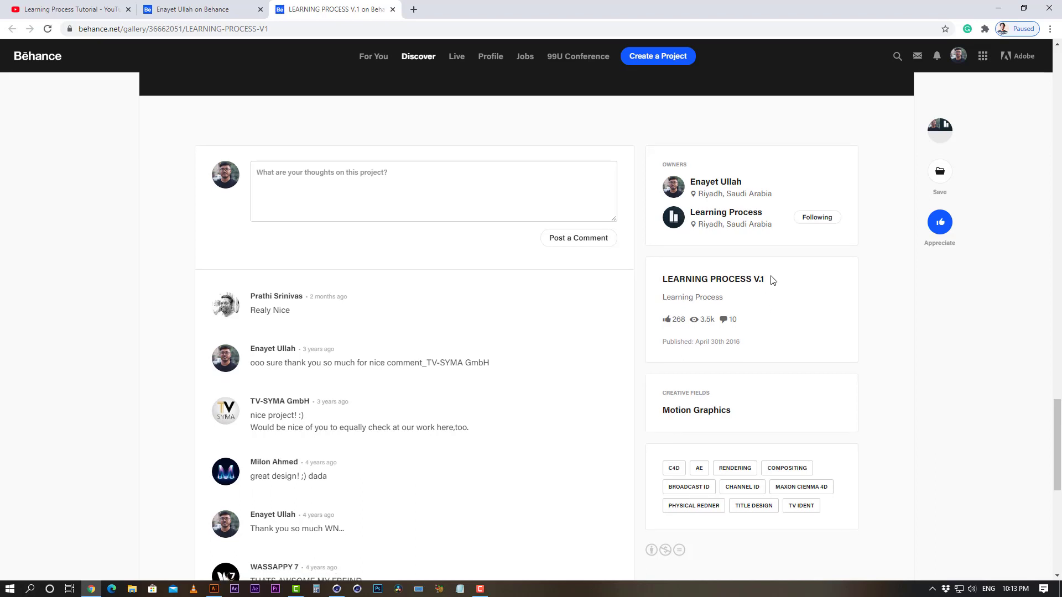
Review the profile's work and the first image of LEARNING PROCESS V.1 as reference, and switch back to Illustrator.
click(203, 4)
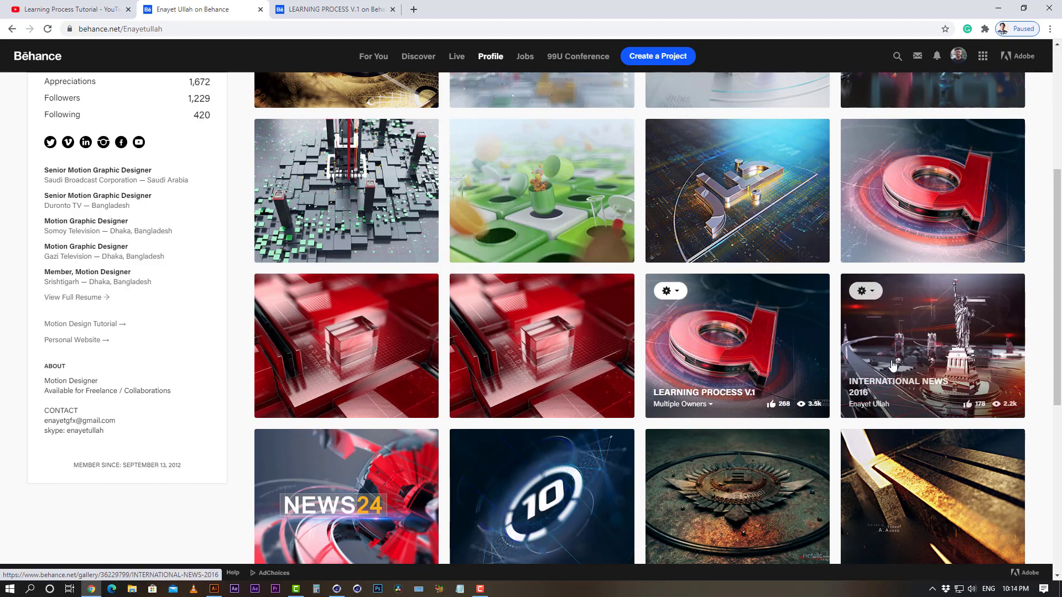
scroll(742, 308, down, 1)
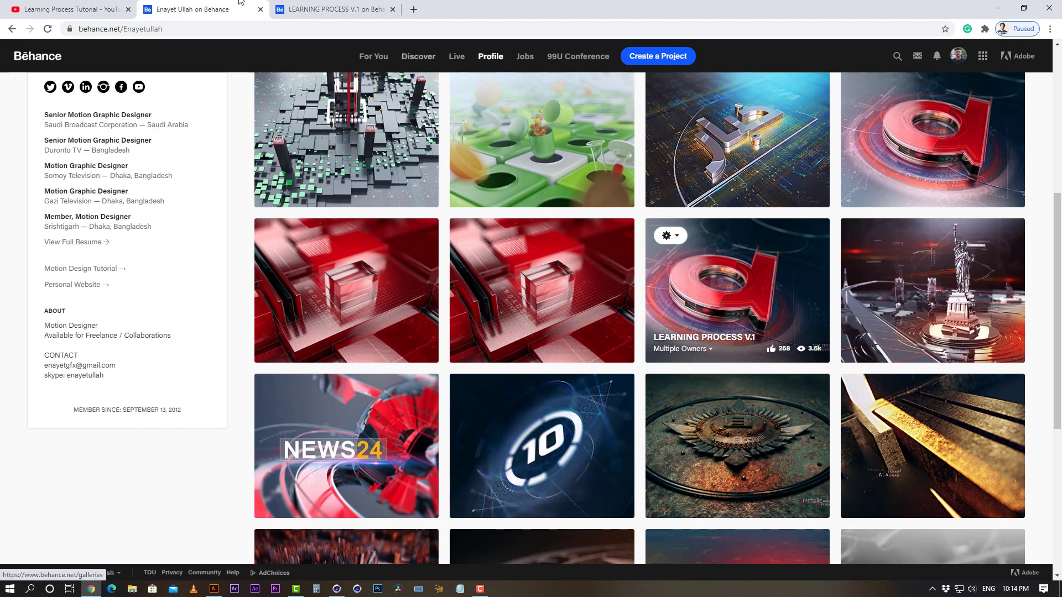
click(355, 8)
drag(1058, 469, 1058, 48)
scroll(543, 310, down, 2)
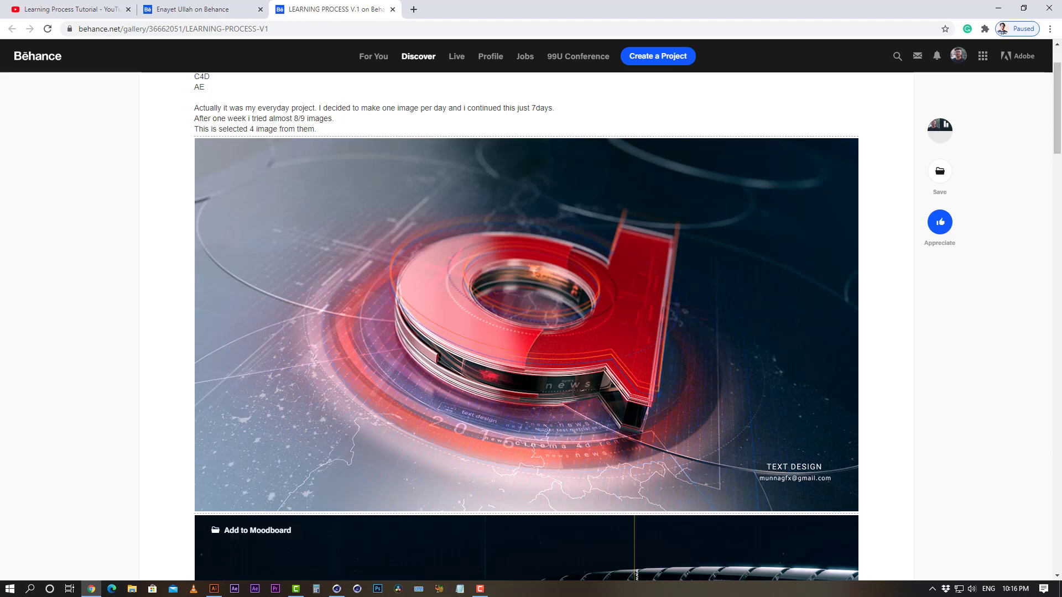
click(214, 589)
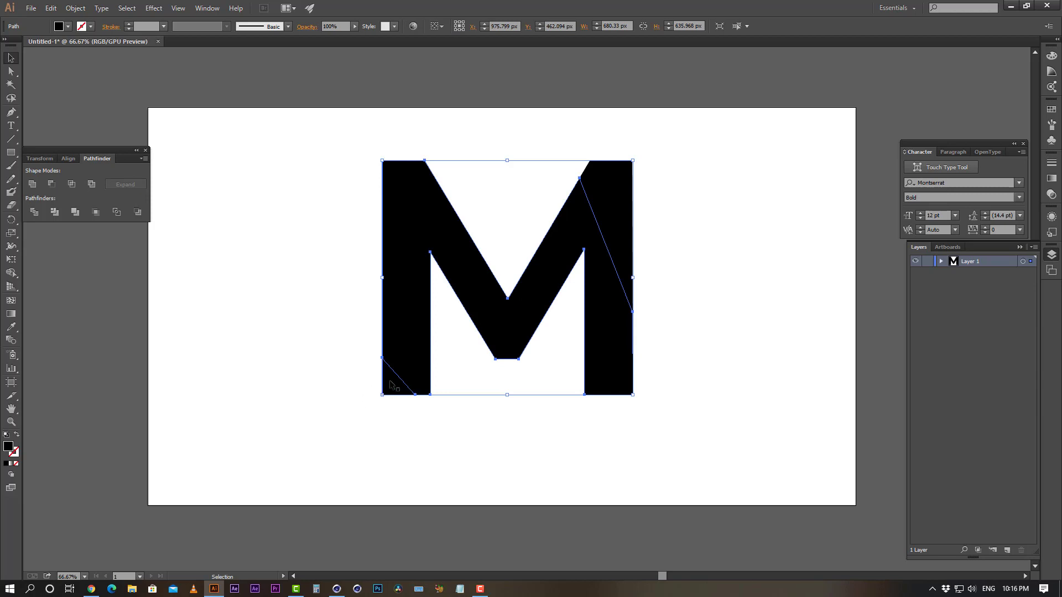
Move all pieces of the M together about 36 px down on the artboard, keeping them aligned, and deselect them.
drag(707, 146, 321, 476)
click(507, 499)
drag(285, 121, 783, 401)
drag(615, 297, 615, 311)
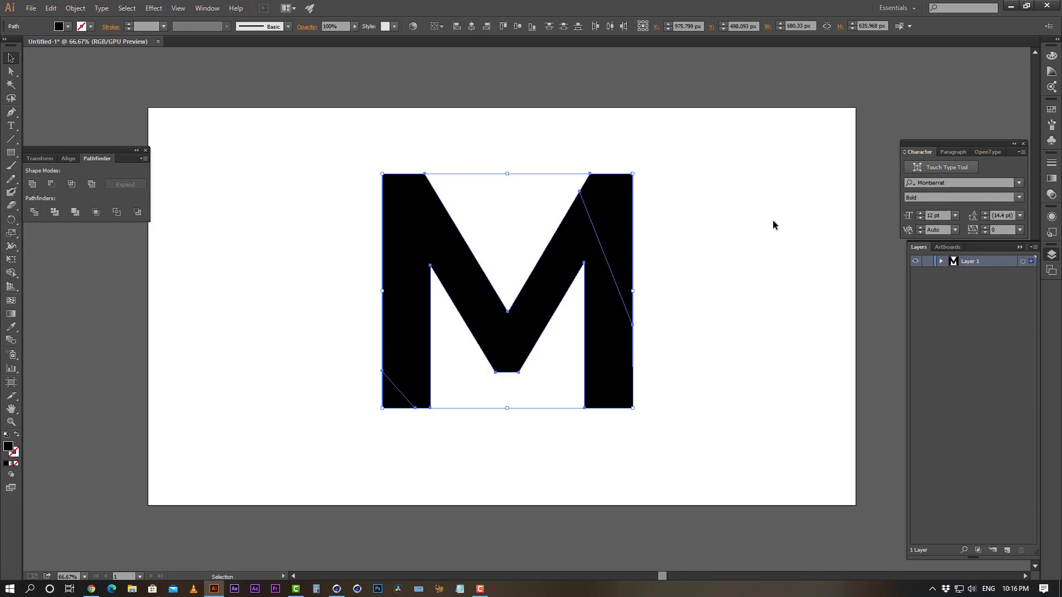
click(748, 177)
drag(700, 143, 303, 426)
click(268, 348)
key(a)
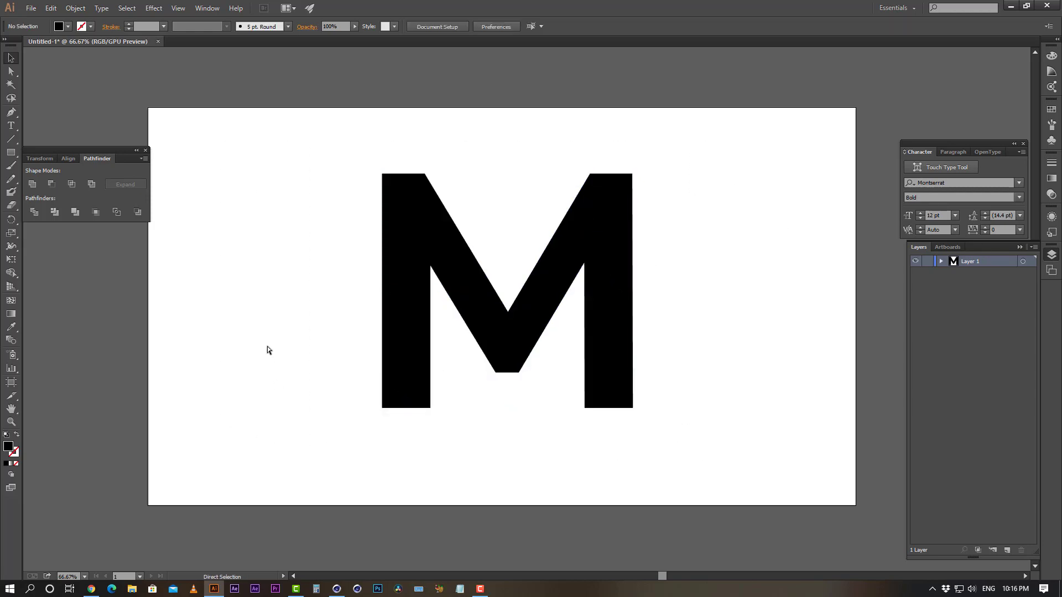
Start saving the document and browse to the 08. Motion Design Master Class folder inside LP 2020 on Drive 2 (E:).
key(ctrl+s)
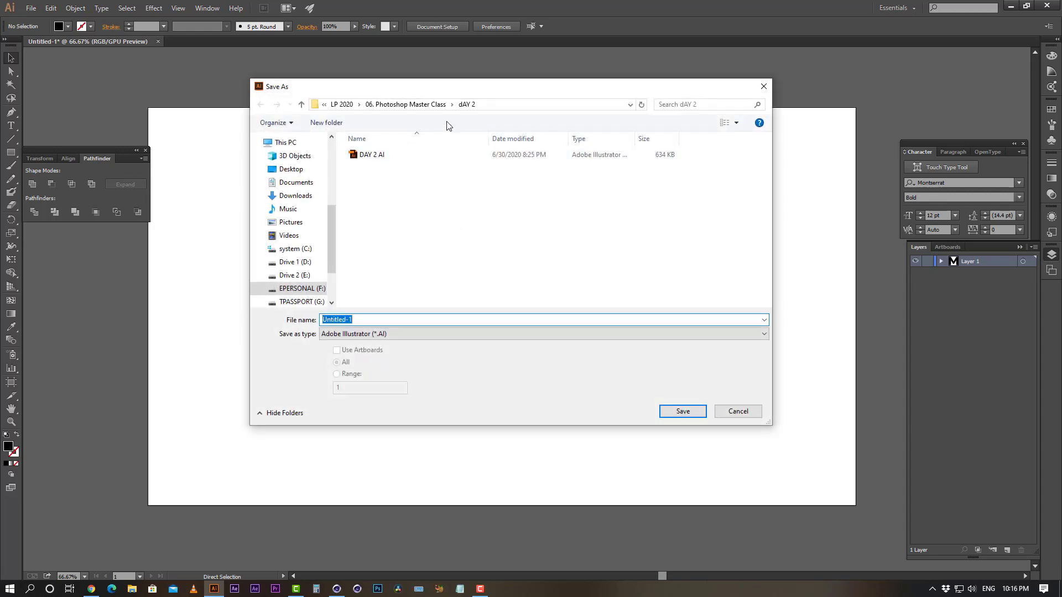
click(408, 104)
click(486, 104)
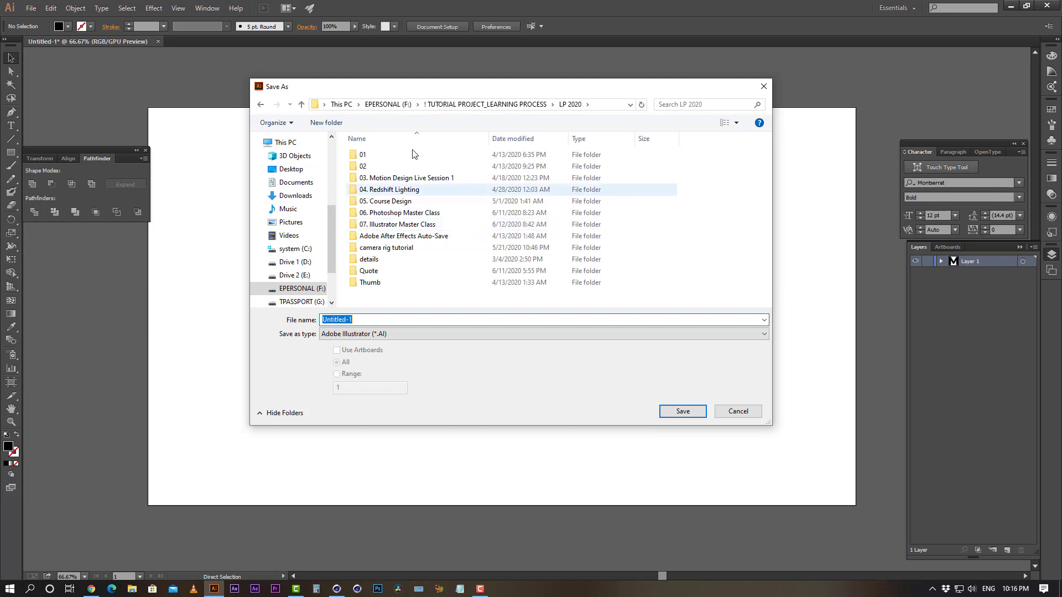
click(294, 275)
double_click(399, 168)
double_click(383, 259)
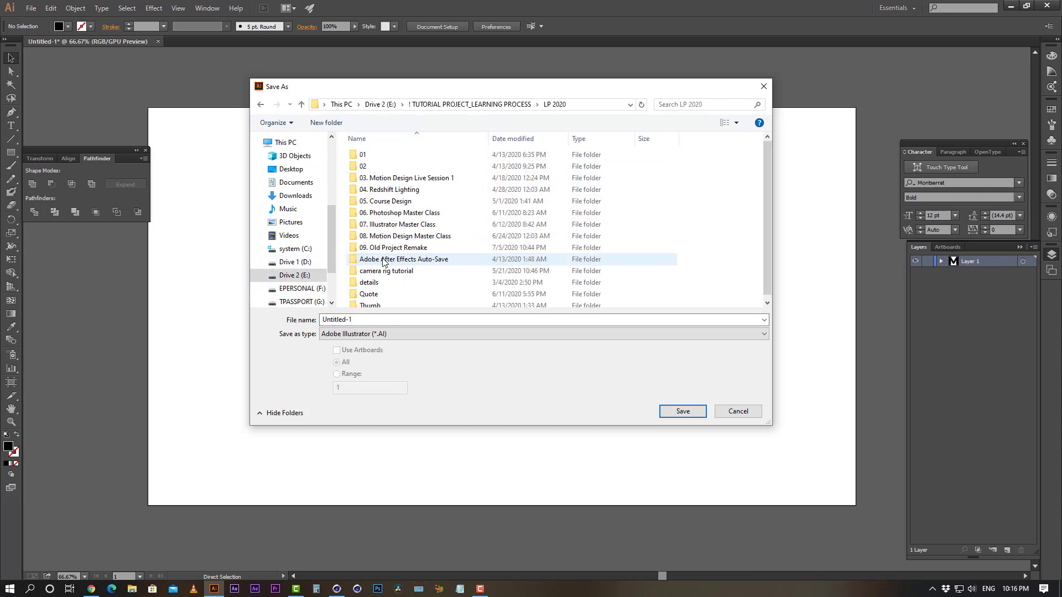
double_click(421, 239)
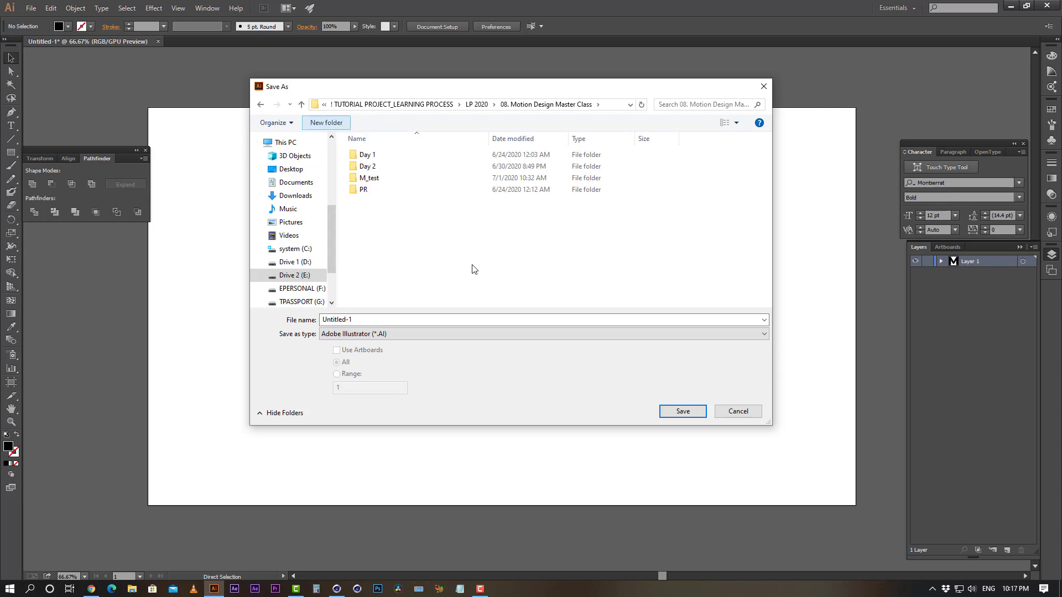
Create a folder named M Design in 08. Motion Design Master Class and open it.
text(M)
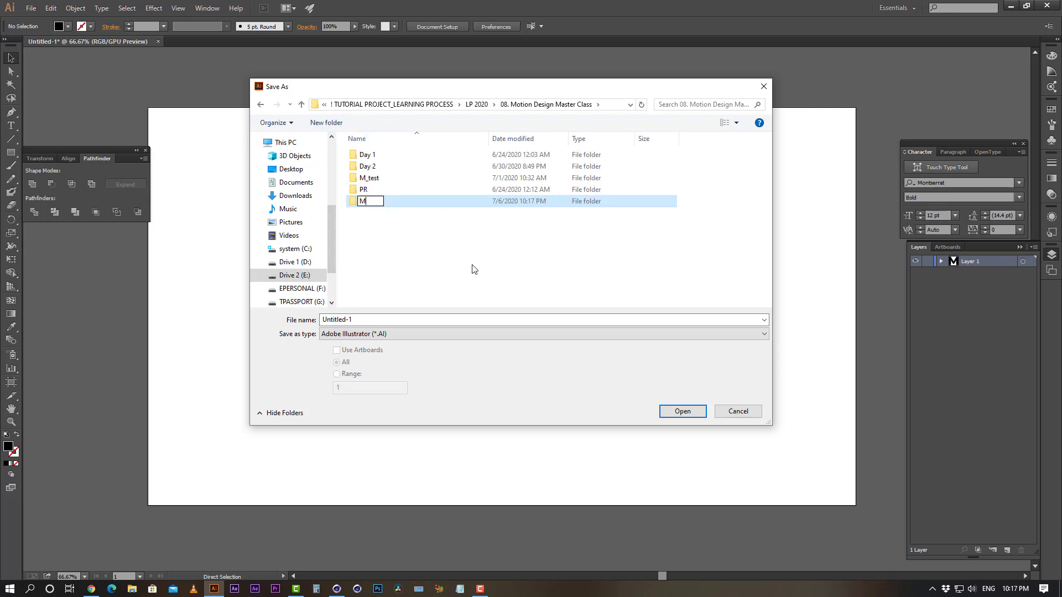
text( Design)
key(Return)
click(425, 235)
click(373, 204)
double_click(387, 205)
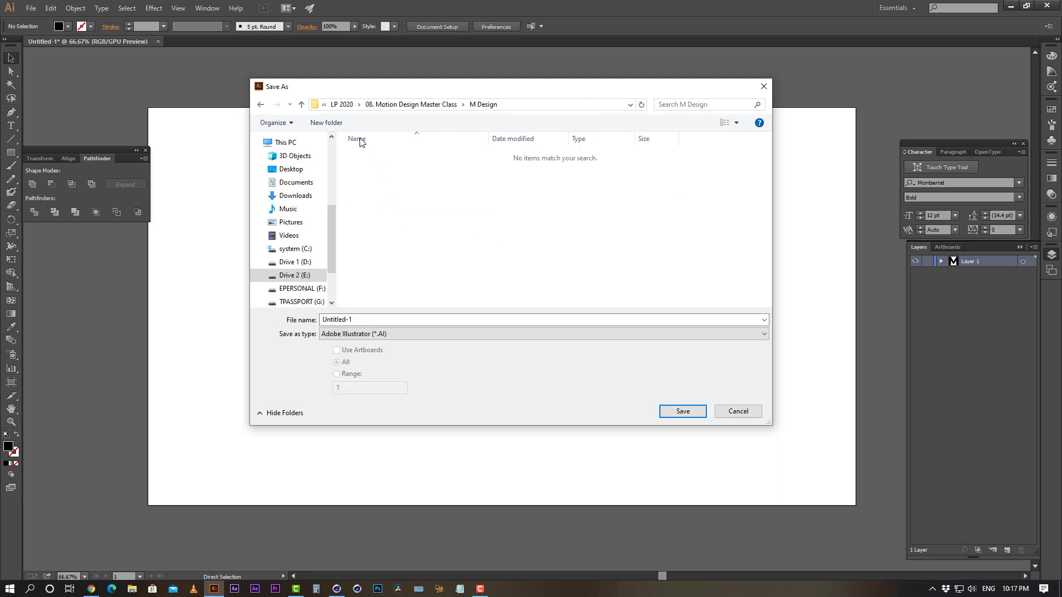
Create the subfolders C4d File, AI and Ae inside the M Design folder.
click(327, 122)
text(C)
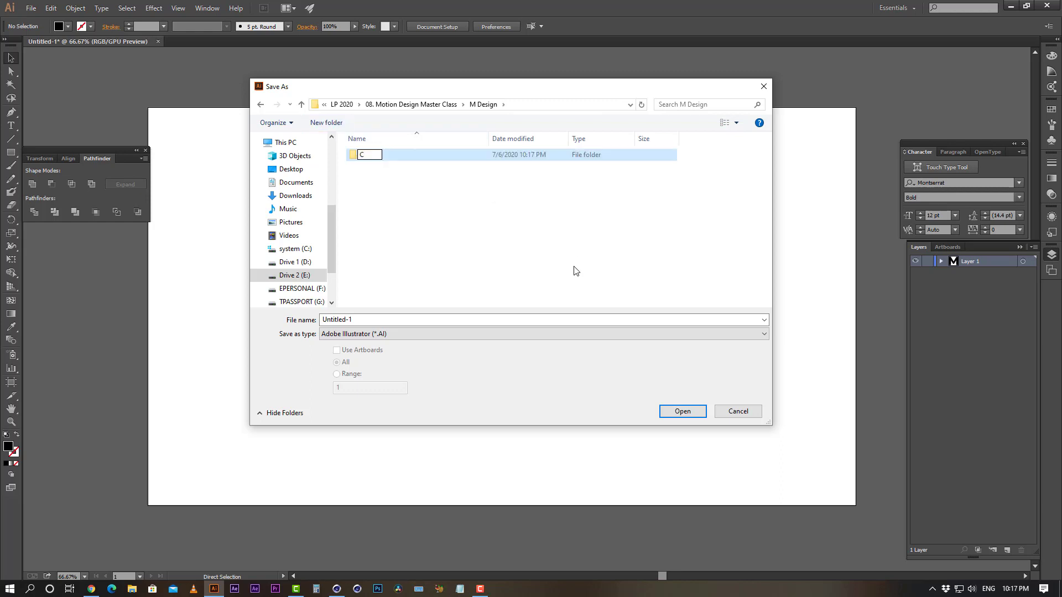
text(4d File)
click(498, 231)
click(326, 122)
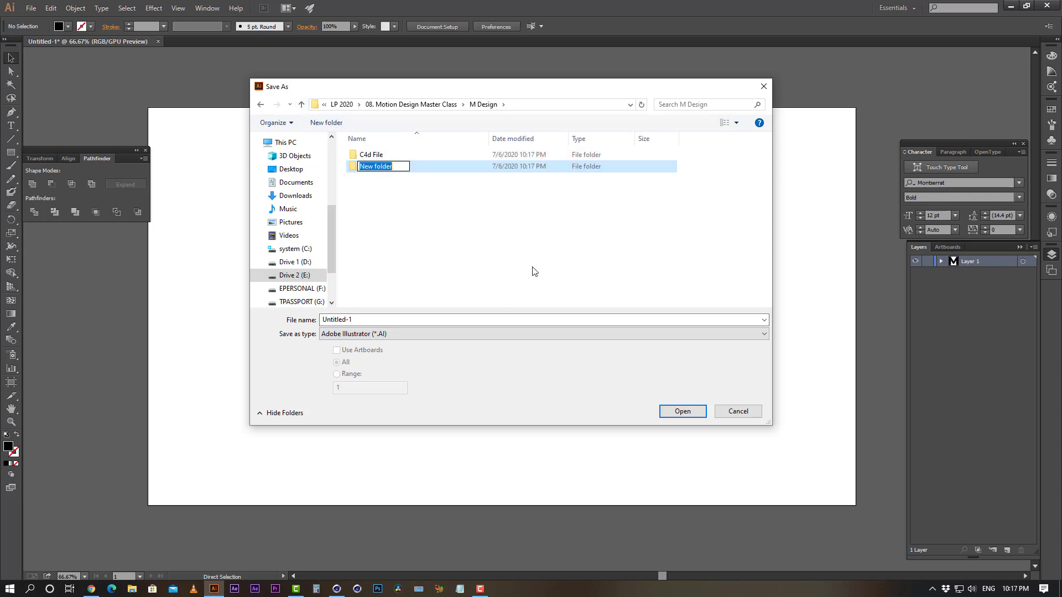
text(AI)
key(Return)
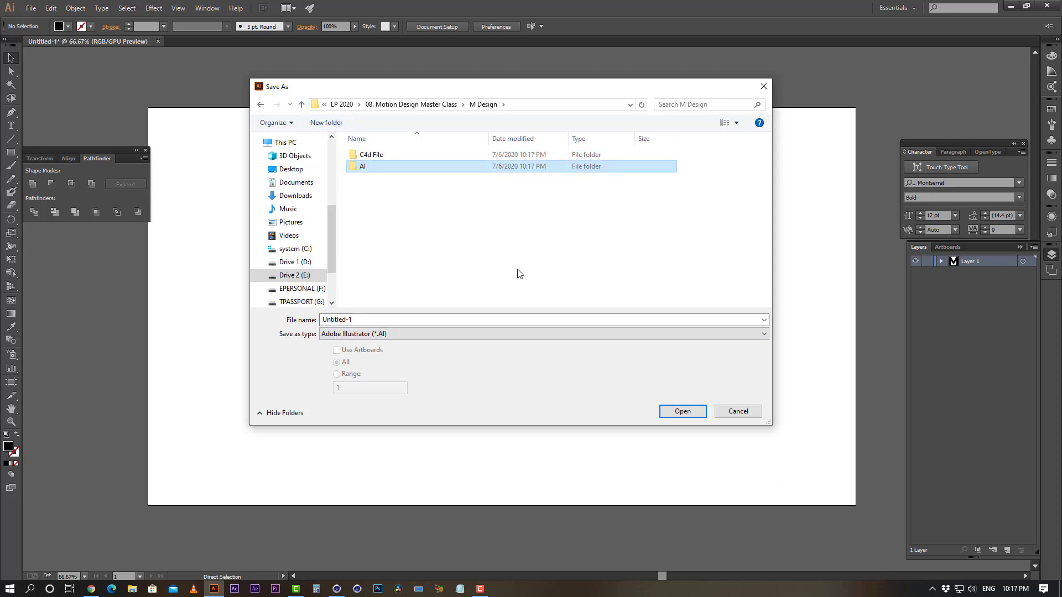
click(328, 122)
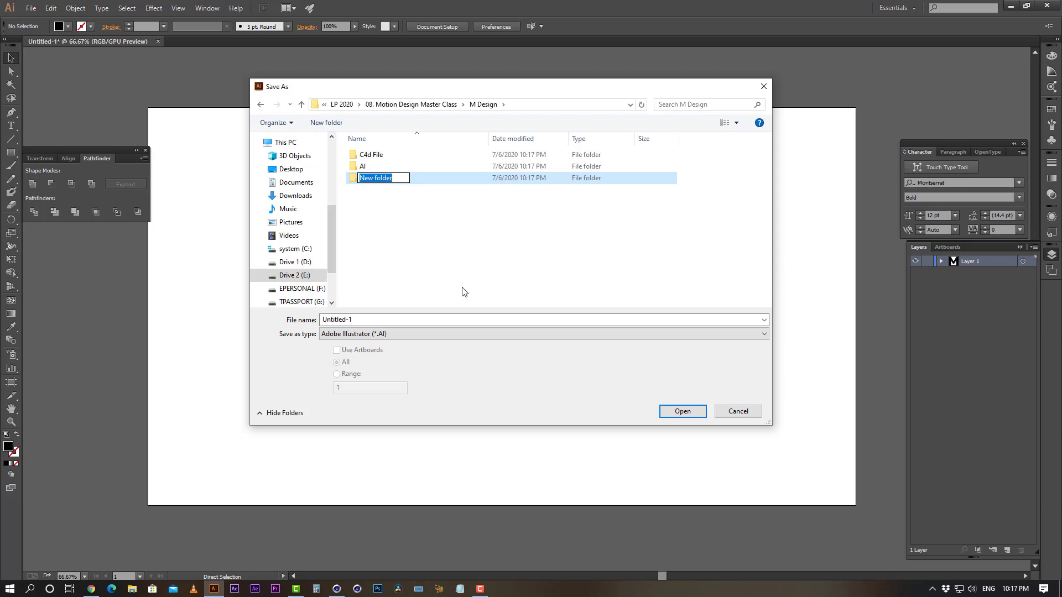
text(Ae)
key(Return)
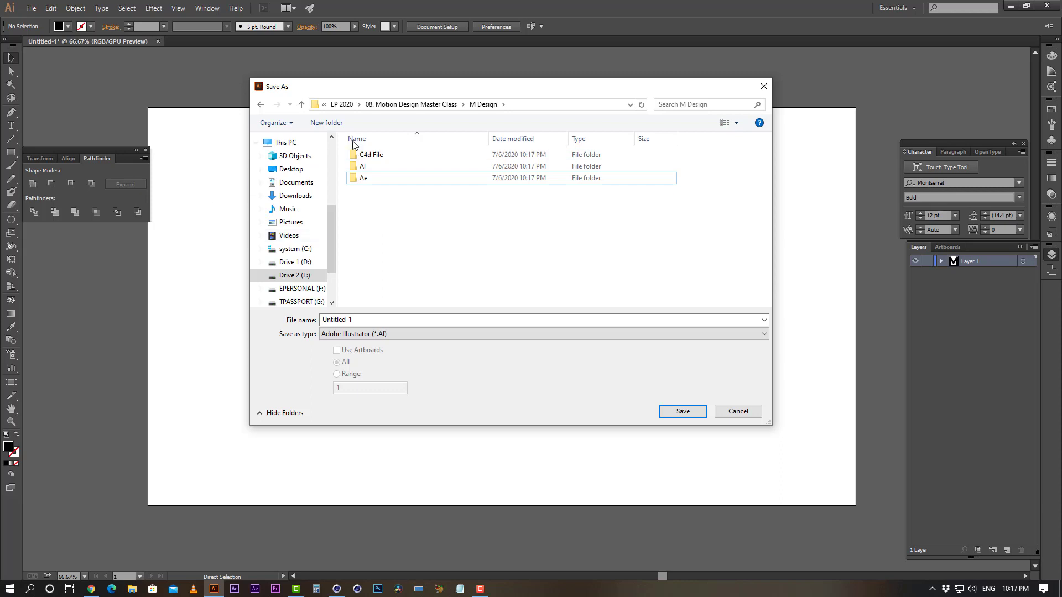
Add two more subfolders named Ref and Export to the M Design folder.
click(326, 123)
text(RE)
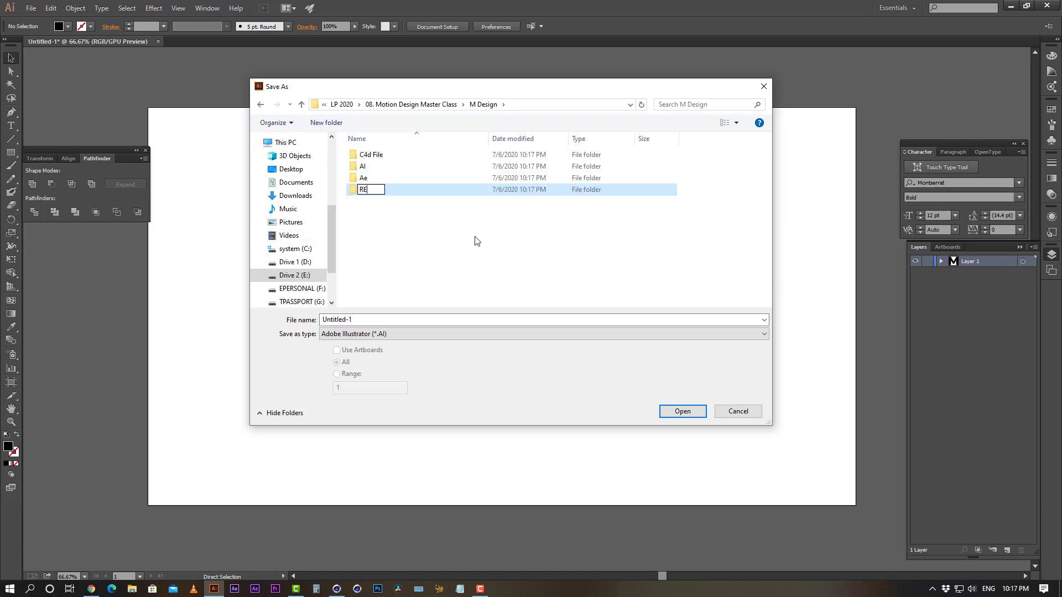
text(ef)
key(Return)
click(334, 126)
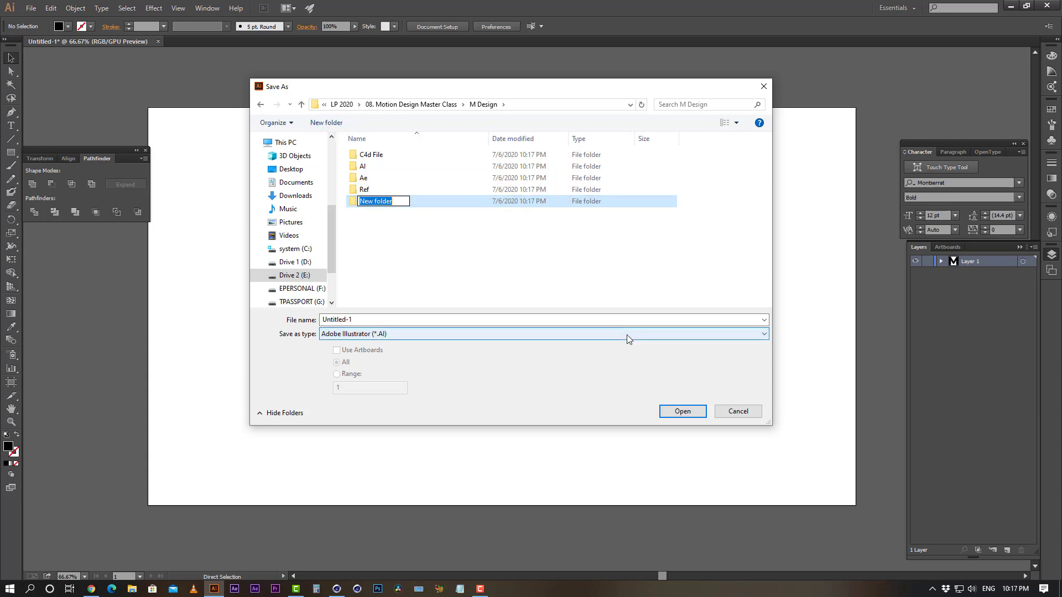
text(Export)
key(Return)
click(513, 273)
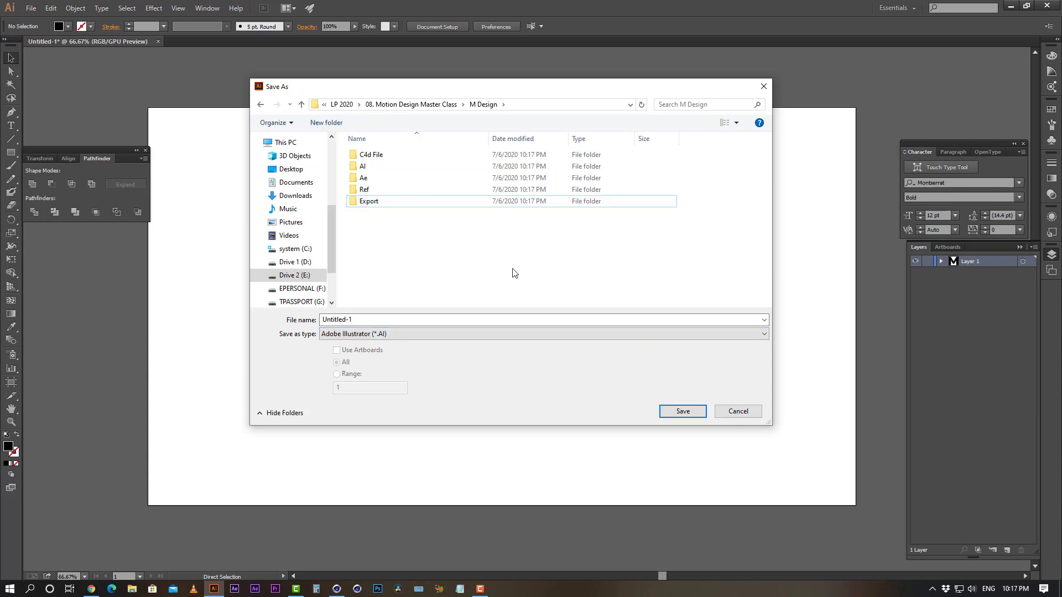
Save the document as M in the AI folder, in Adobe Illustrator format.
double_click(362, 166)
double_click(376, 319)
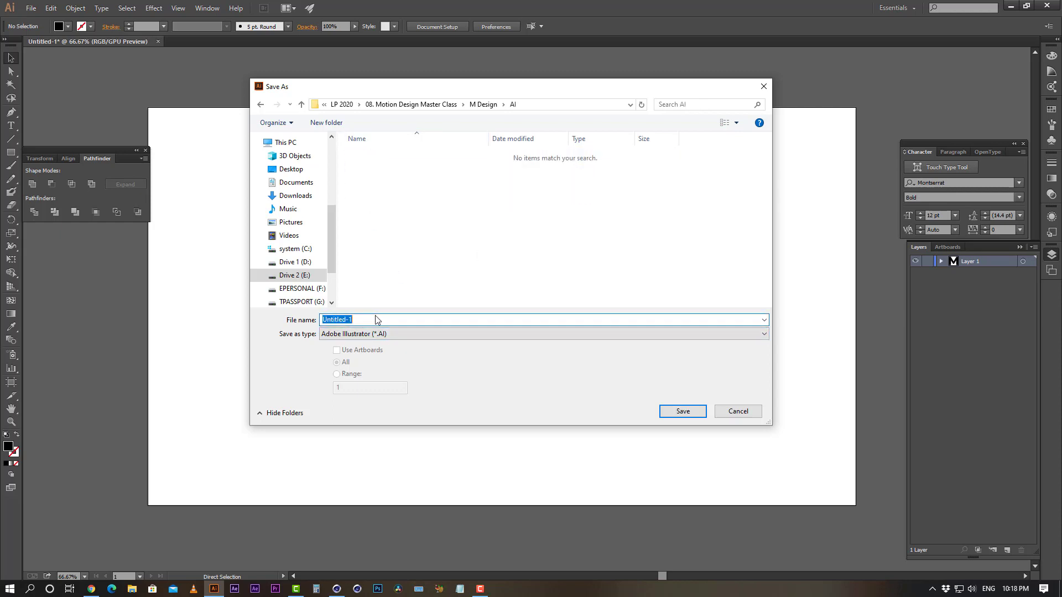
text(M)
key(Return)
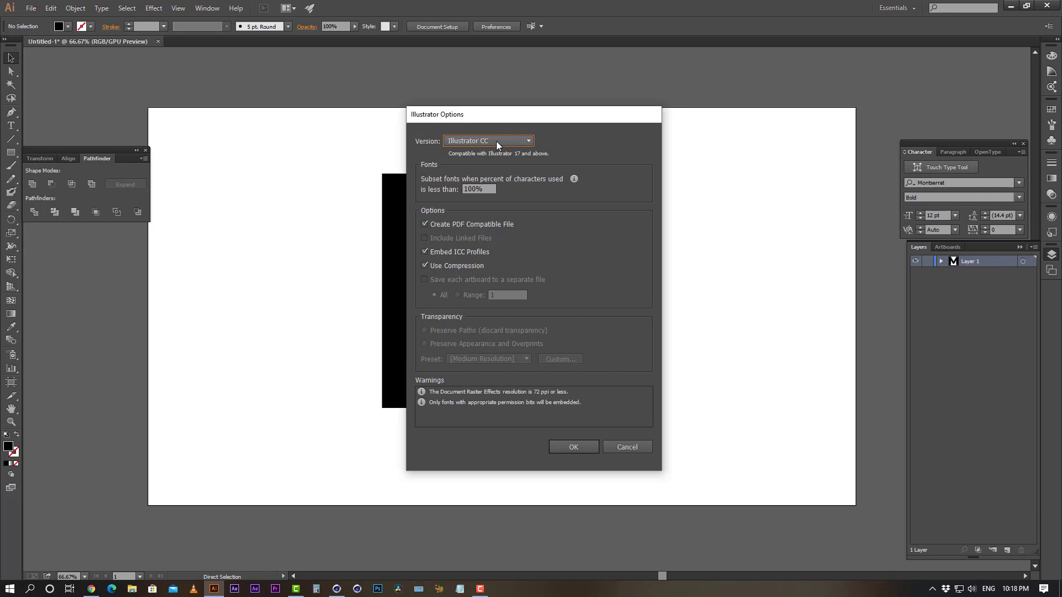
Set the saved file's version to Illustrator 8 and accept the save options.
click(496, 140)
click(490, 277)
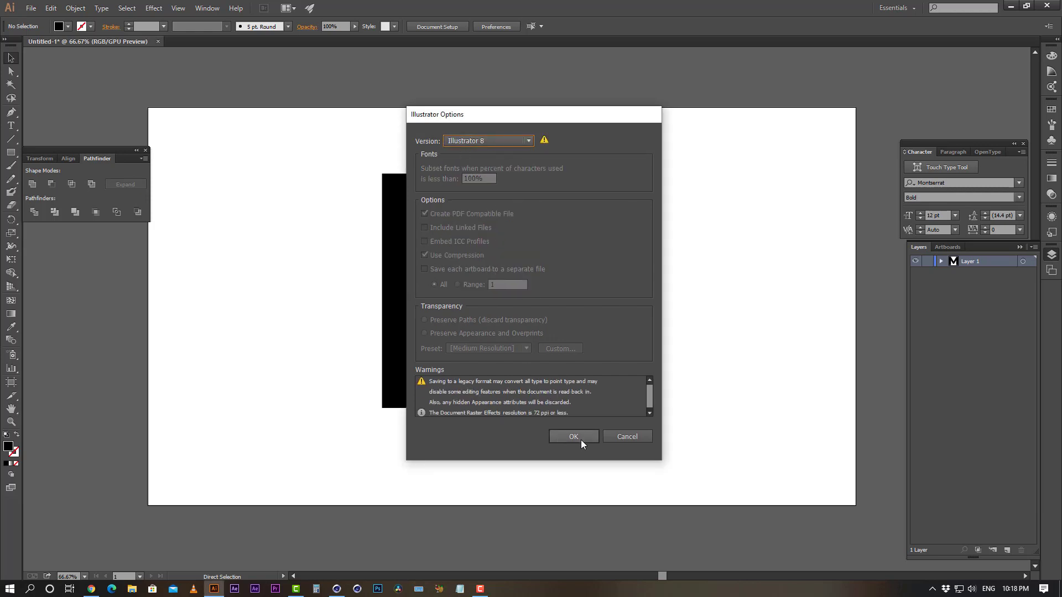
click(513, 141)
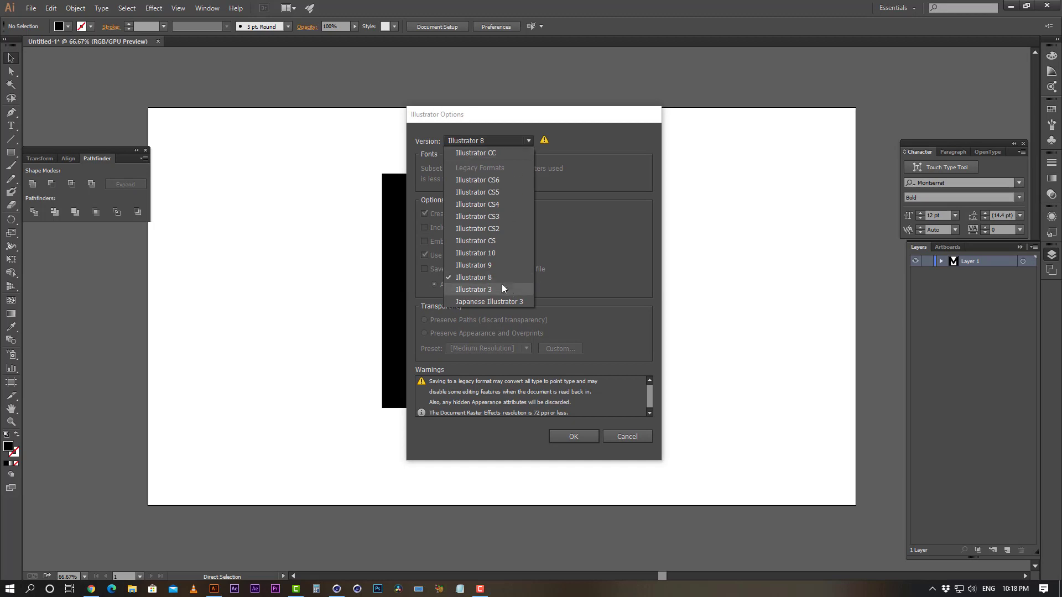
click(598, 258)
click(574, 442)
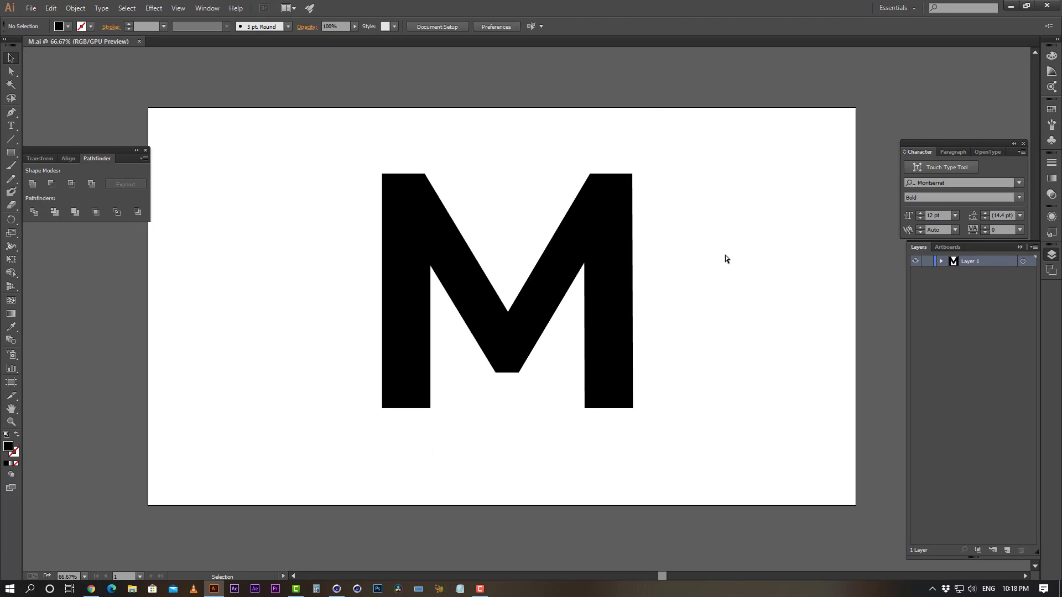
Switch to Chrome, start saving the first LEARNING PROCESS V.1 image and browse to the M Design folder on Drive 2 (E:).
click(1011, 6)
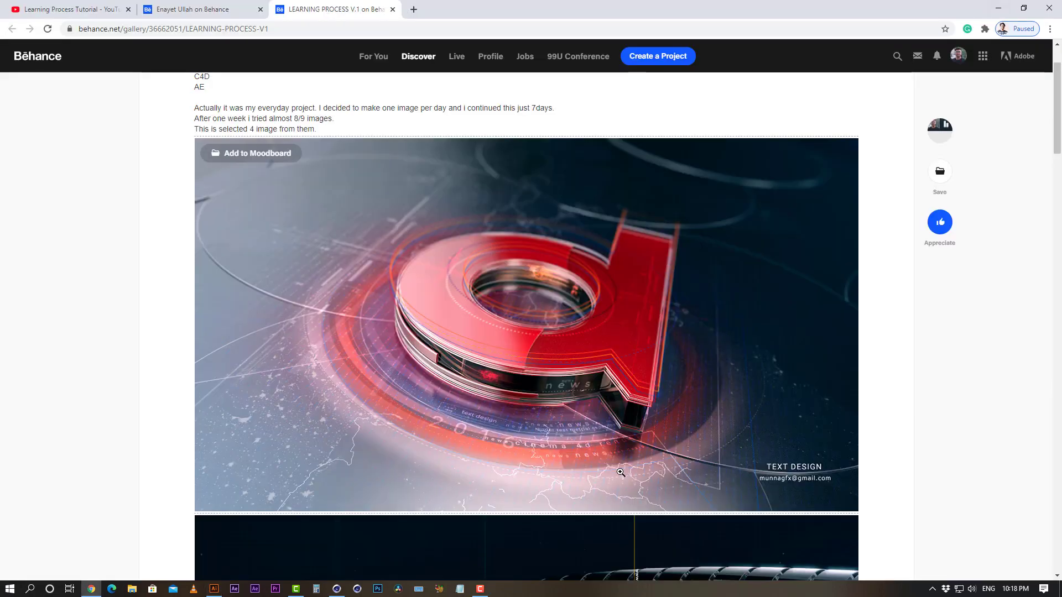
right_click(560, 272)
click(598, 294)
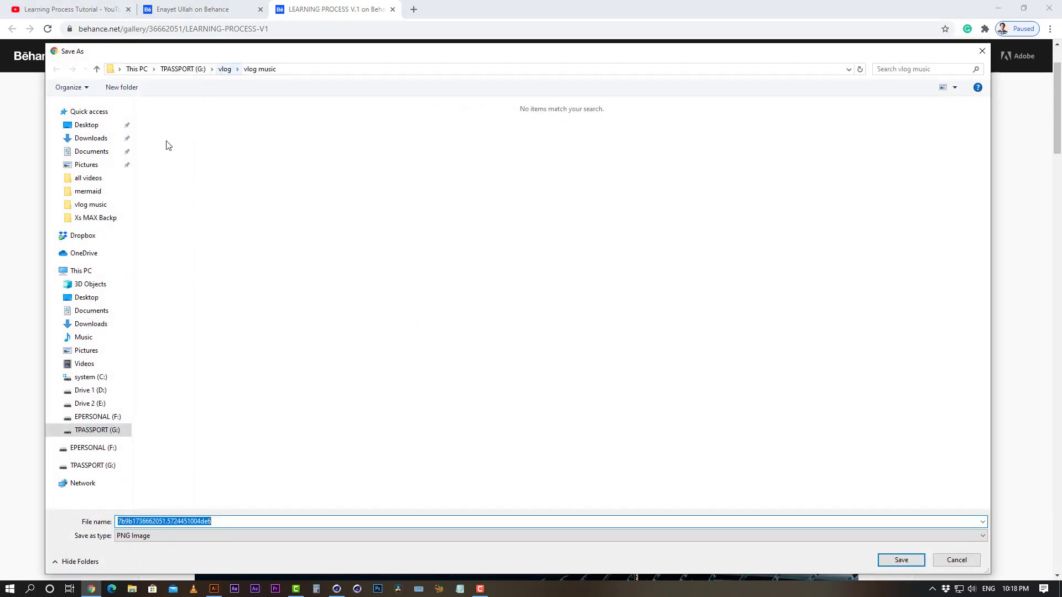
click(90, 403)
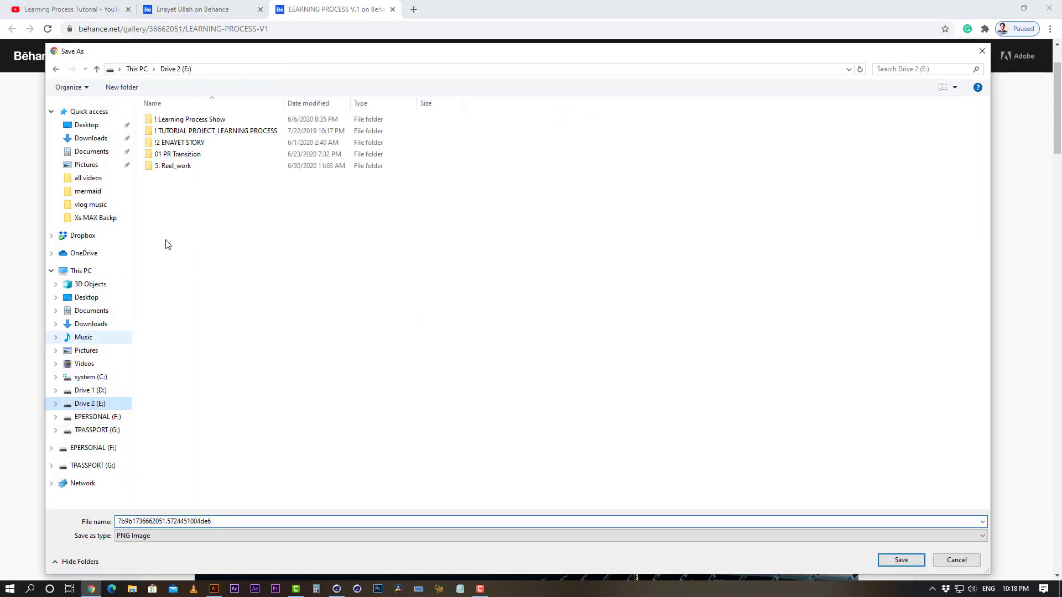
double_click(177, 131)
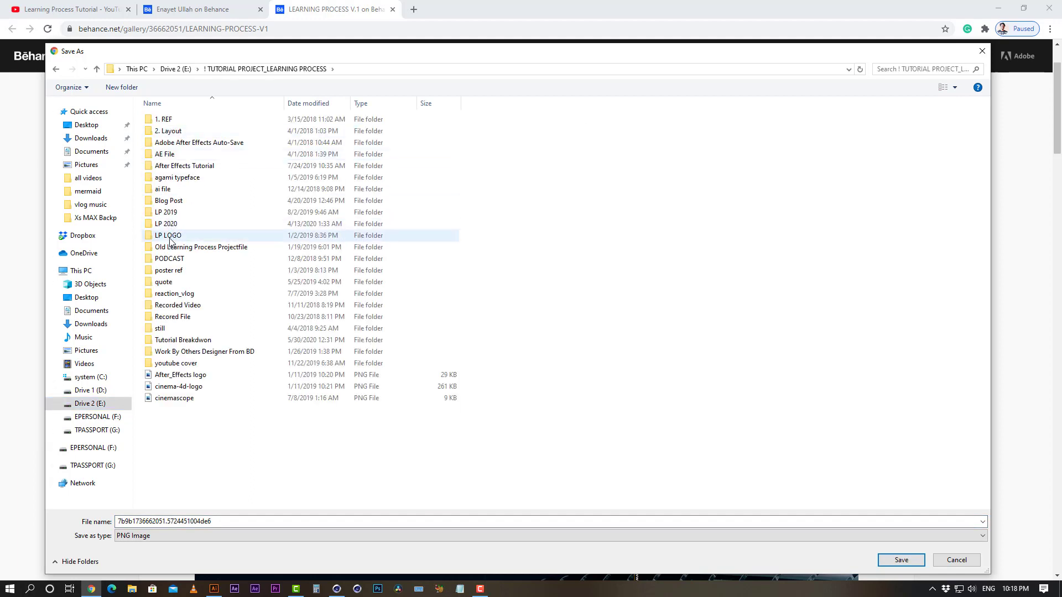
double_click(173, 225)
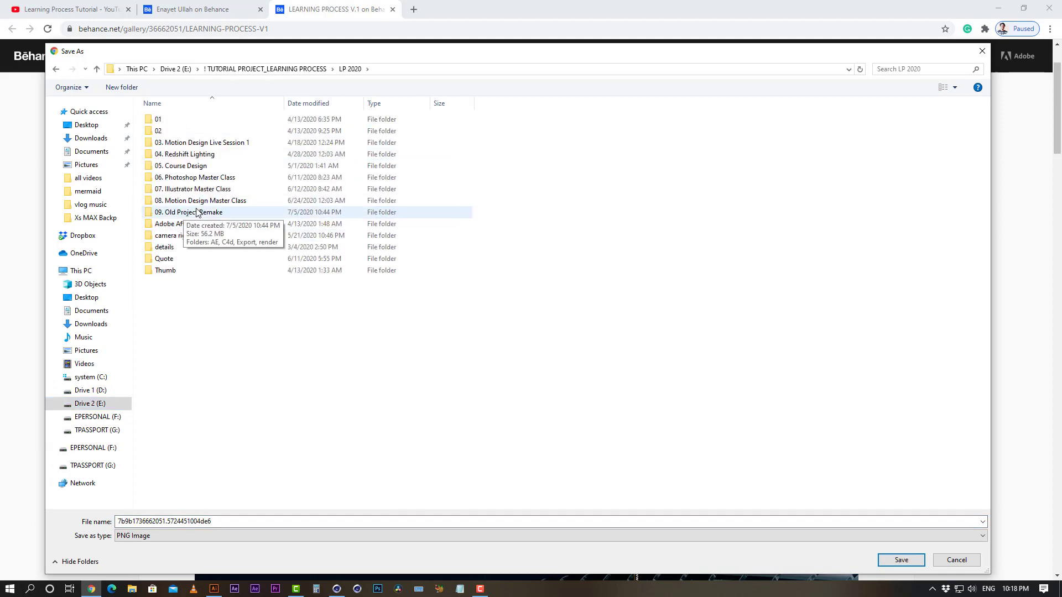
double_click(182, 201)
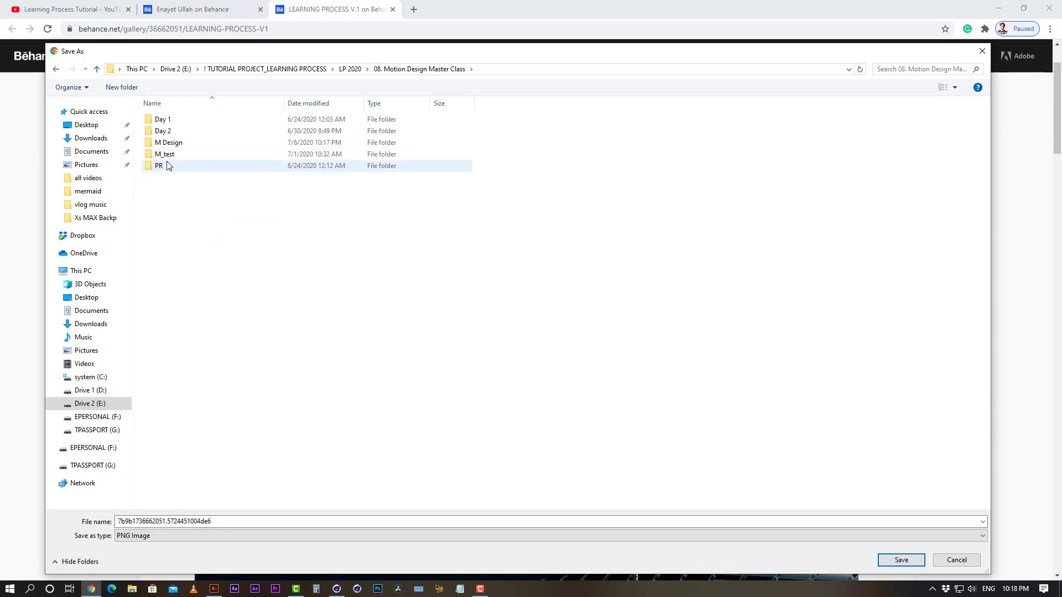
double_click(175, 145)
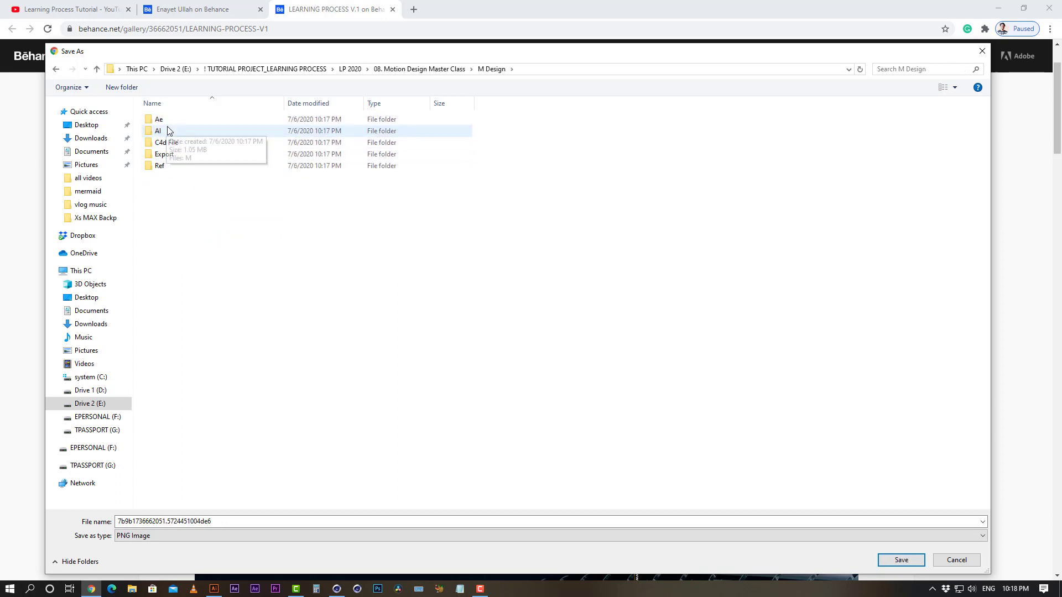
Save the reference image as 01 in the Ref folder, in PNG format.
double_click(165, 167)
double_click(255, 525)
text(01)
key(Return)
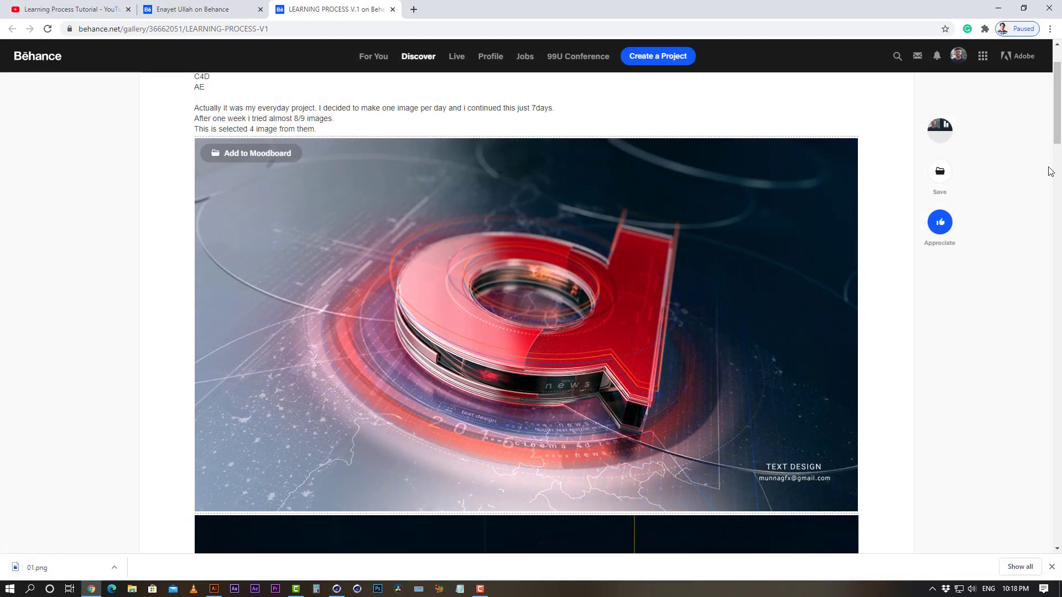
Leave Chrome for Cinema 4D, close Illustrator and return to the empty Cinema 4D project.
click(998, 7)
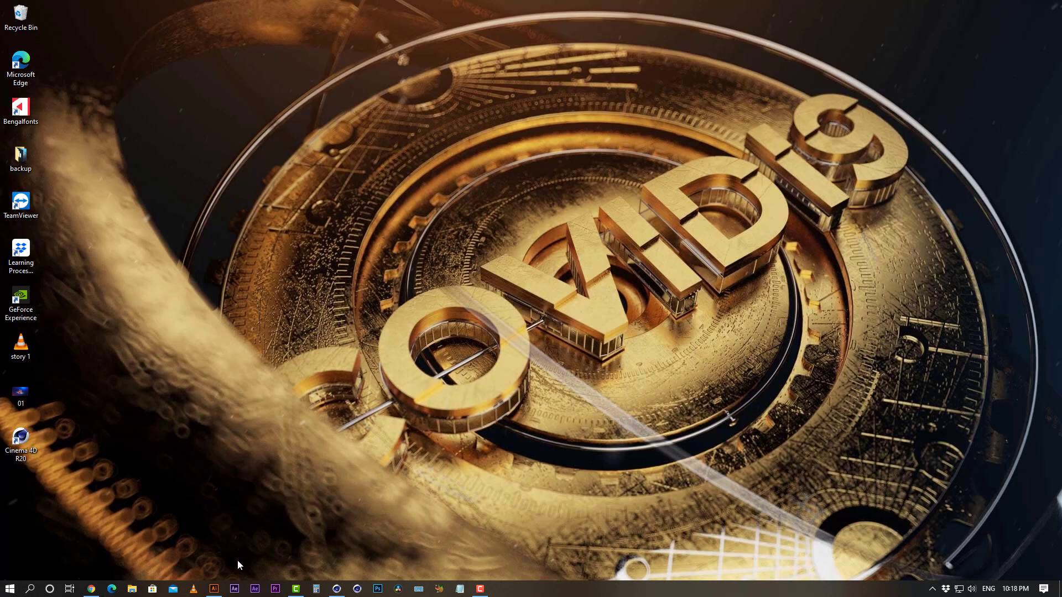
click(337, 589)
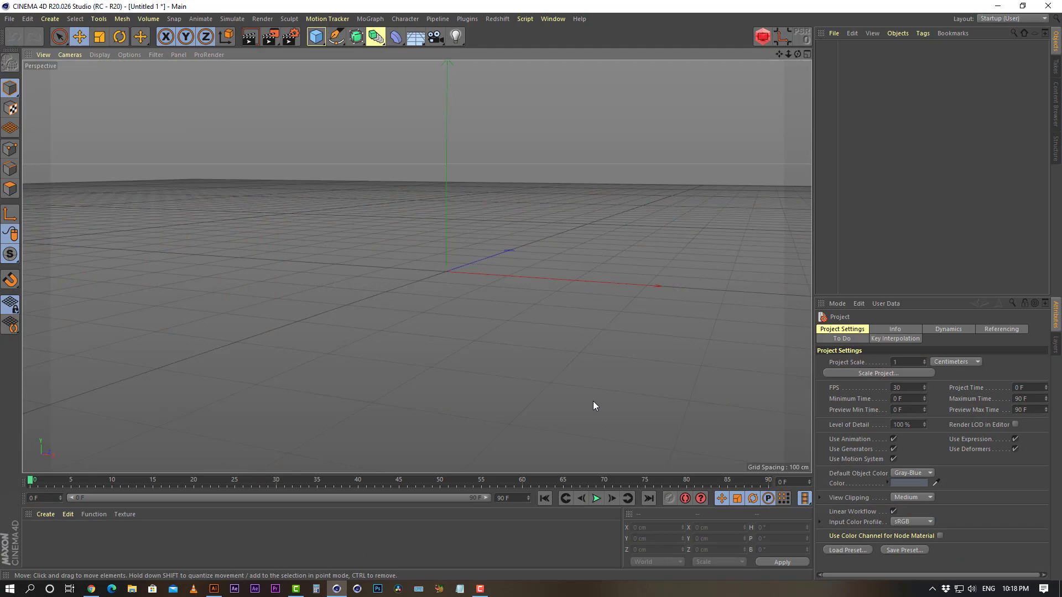
click(214, 588)
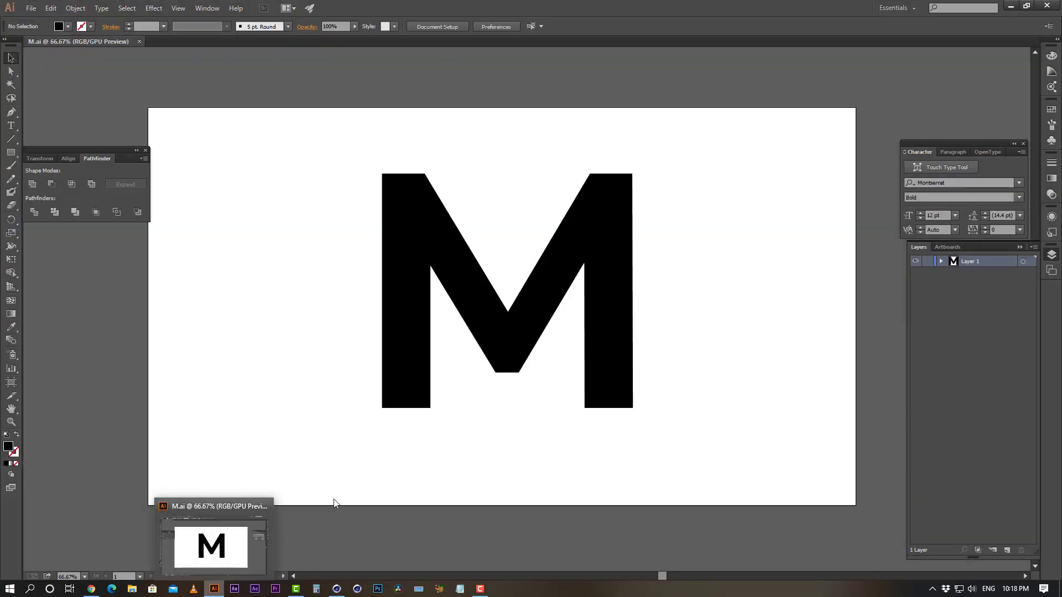
click(1047, 5)
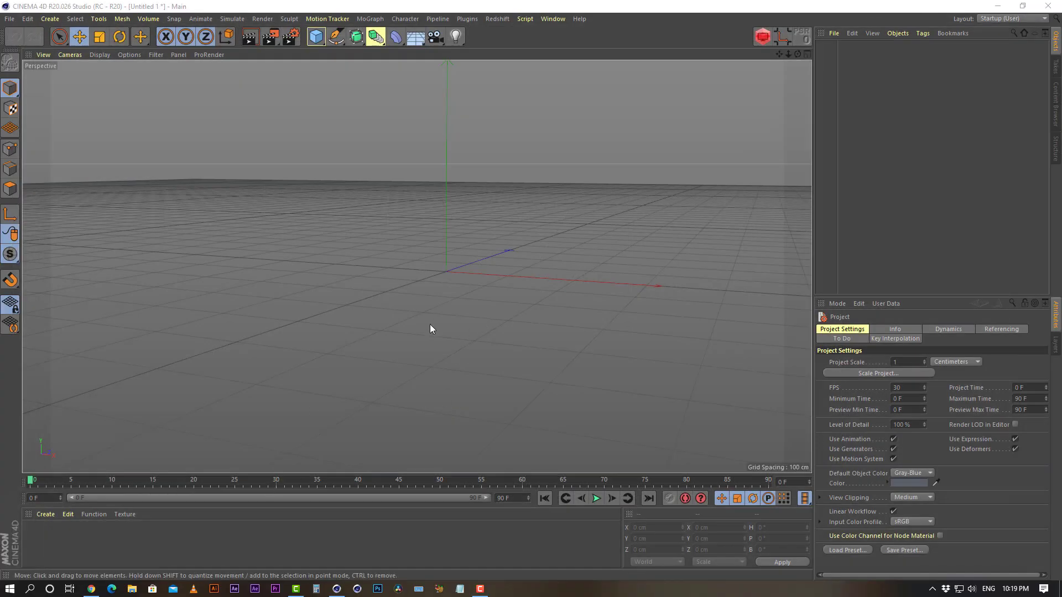
Open the M Illustrator file from the AI folder inside M Design.
mouse_move(431, 328)
alt+mouse_down()
mouse_move(479, 331)
mouse_move(425, 339)
alt+mouse_up()
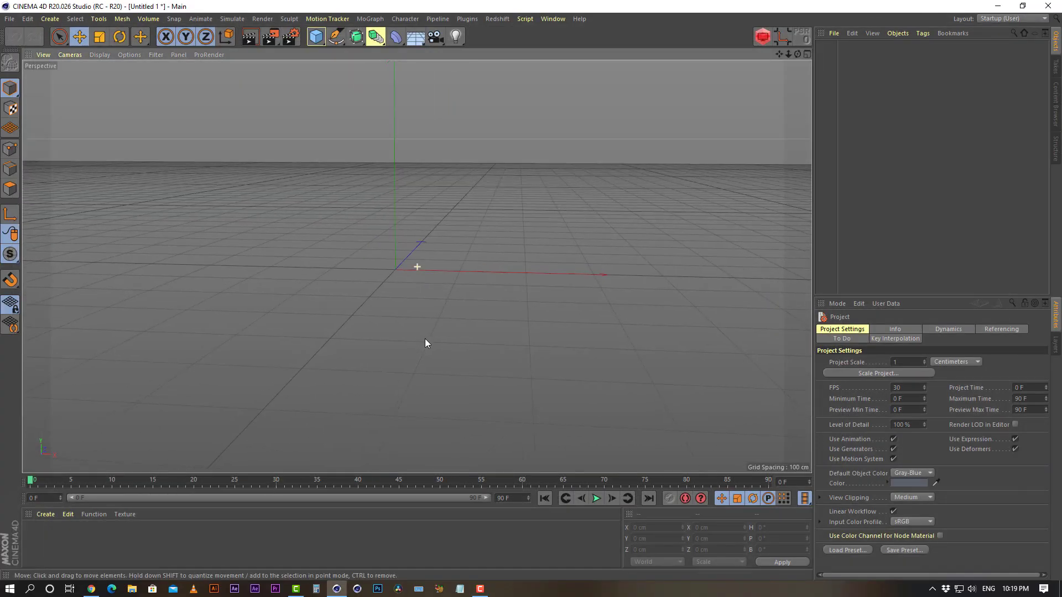
click(12, 18)
click(33, 42)
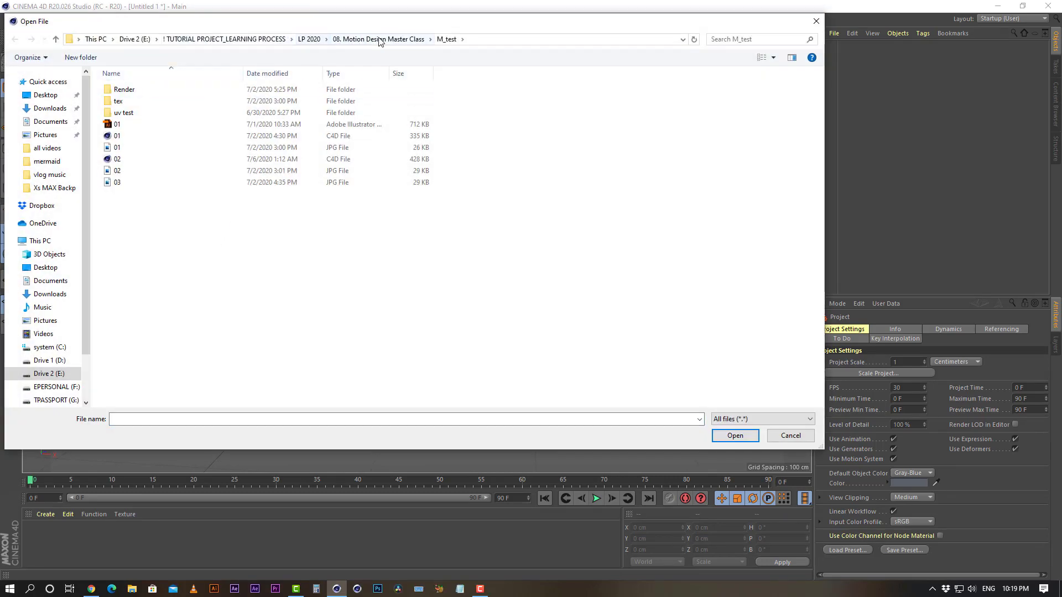
click(380, 39)
double_click(138, 114)
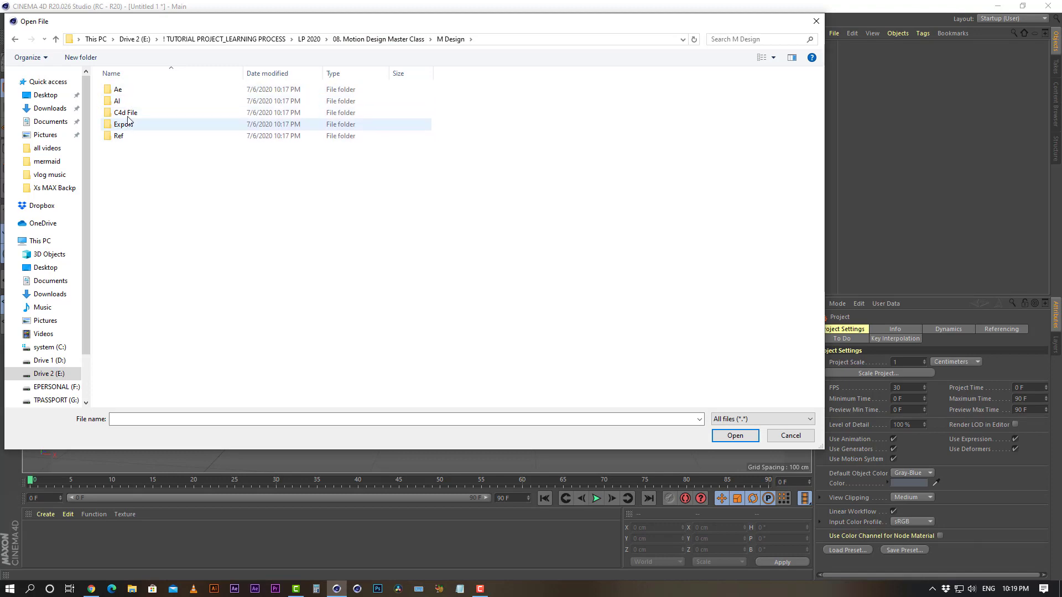
double_click(118, 101)
double_click(119, 90)
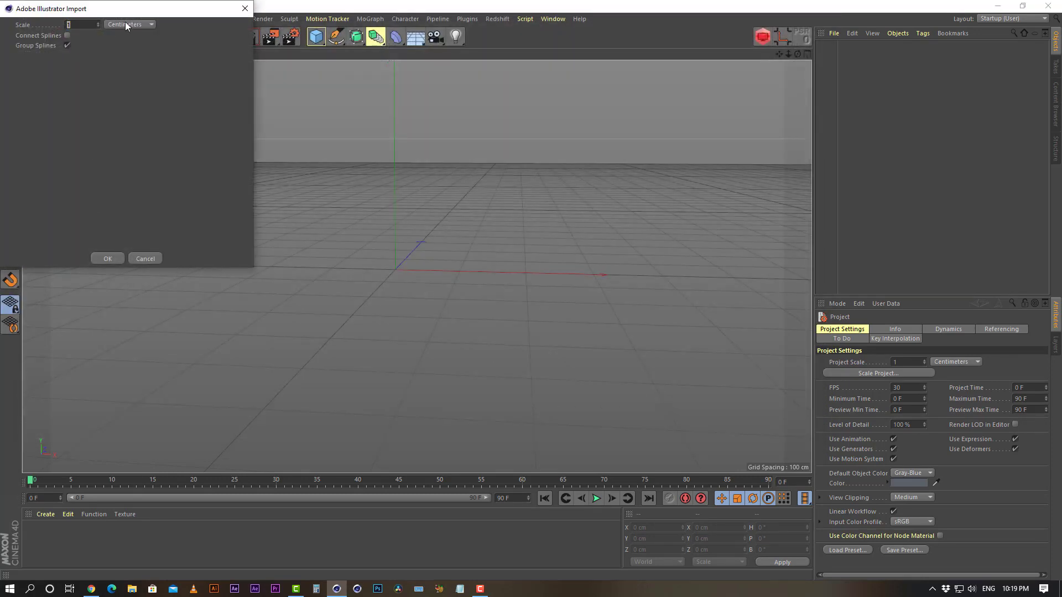
Import the Illustrator file at scale 1 in centimeters, with Connect Splines off and Group Splines on.
drag(126, 10, 384, 125)
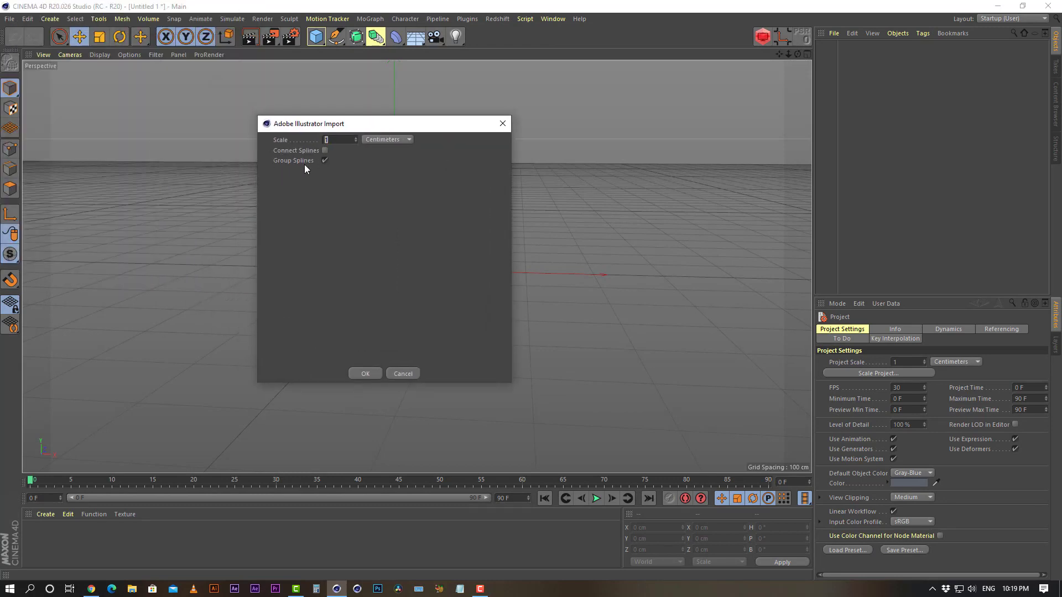
click(325, 150)
click(325, 151)
click(363, 374)
Reset the M null's position to the world origin and frame the letter in the perspective view.
click(836, 44)
alt+drag(525, 281, 409, 293)
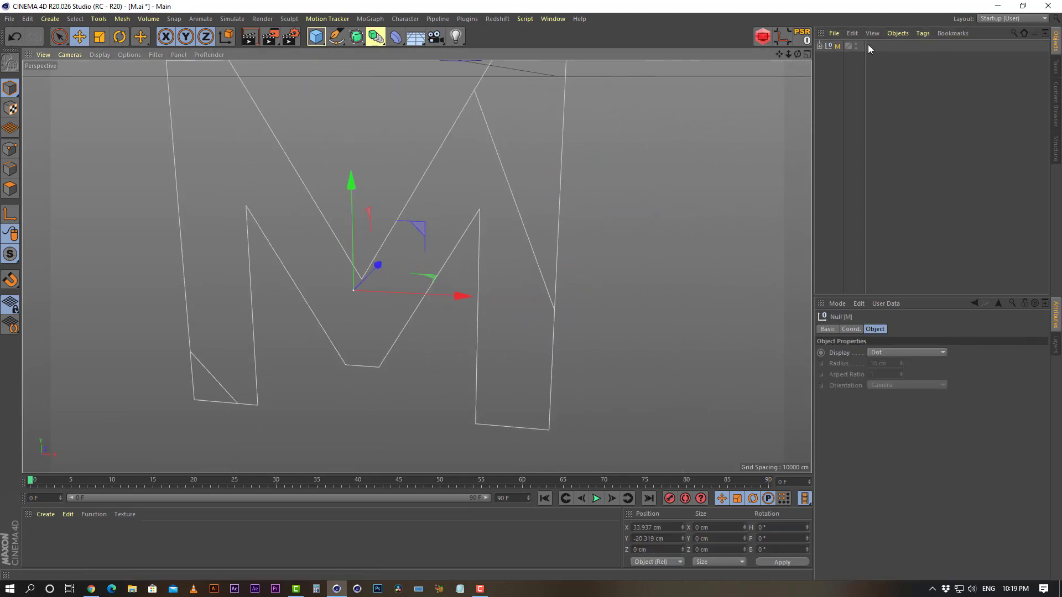
click(801, 38)
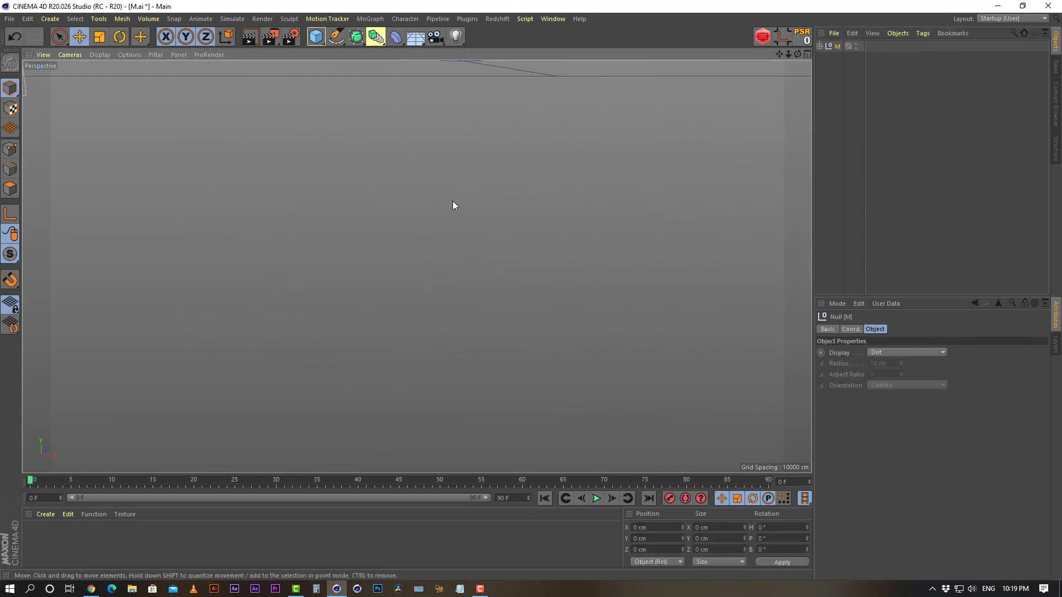
key(s)
alt+right_drag(639, 233, 577, 266)
alt+drag(578, 264, 473, 273)
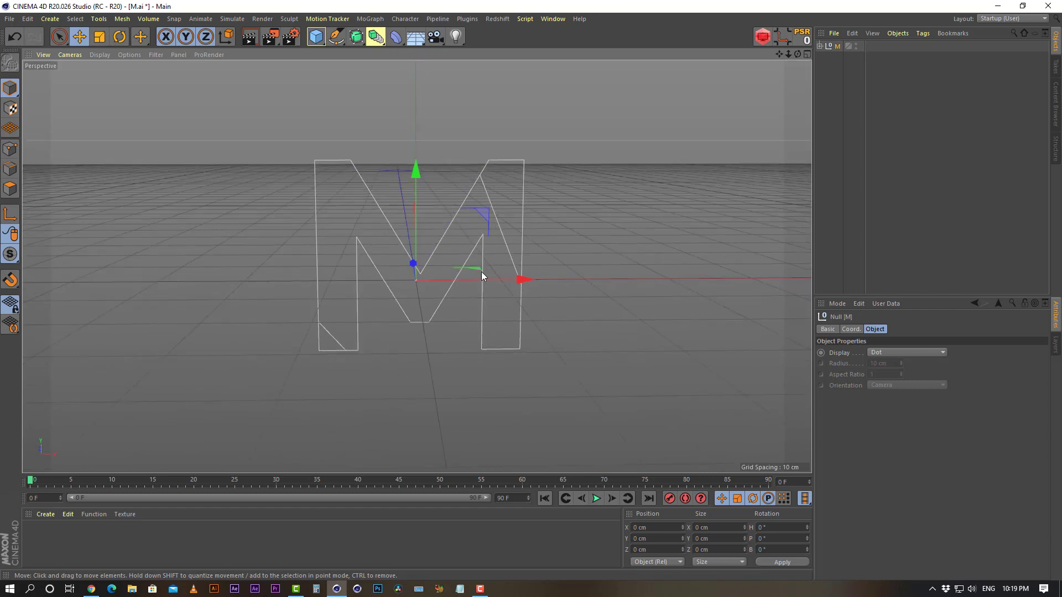
alt+drag(564, 286, 437, 325)
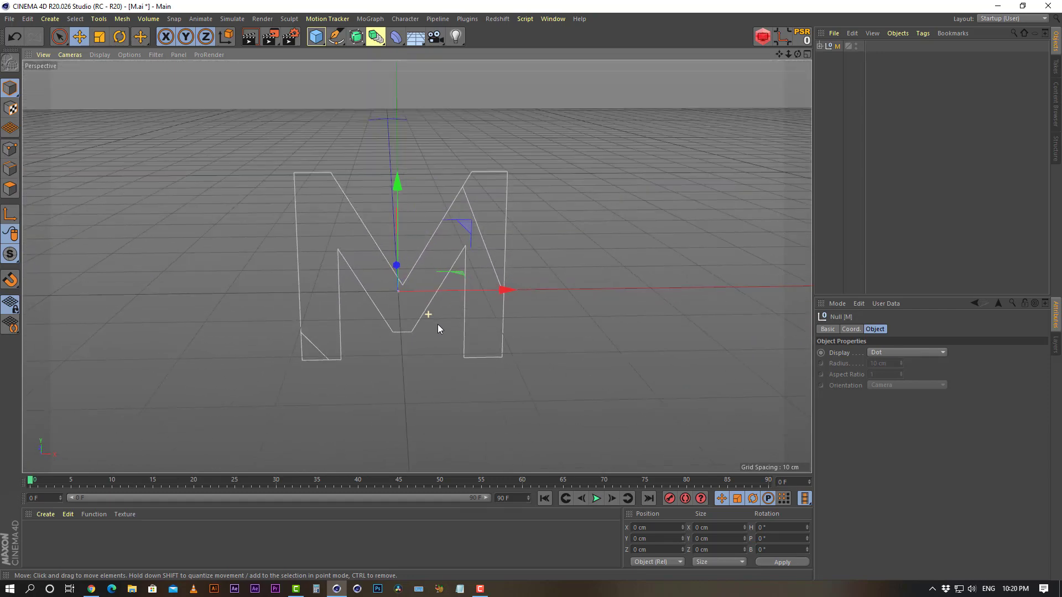
Expand the M null and examine which part of the letter Path 1, Path 2 and Path 3 each outline.
click(818, 37)
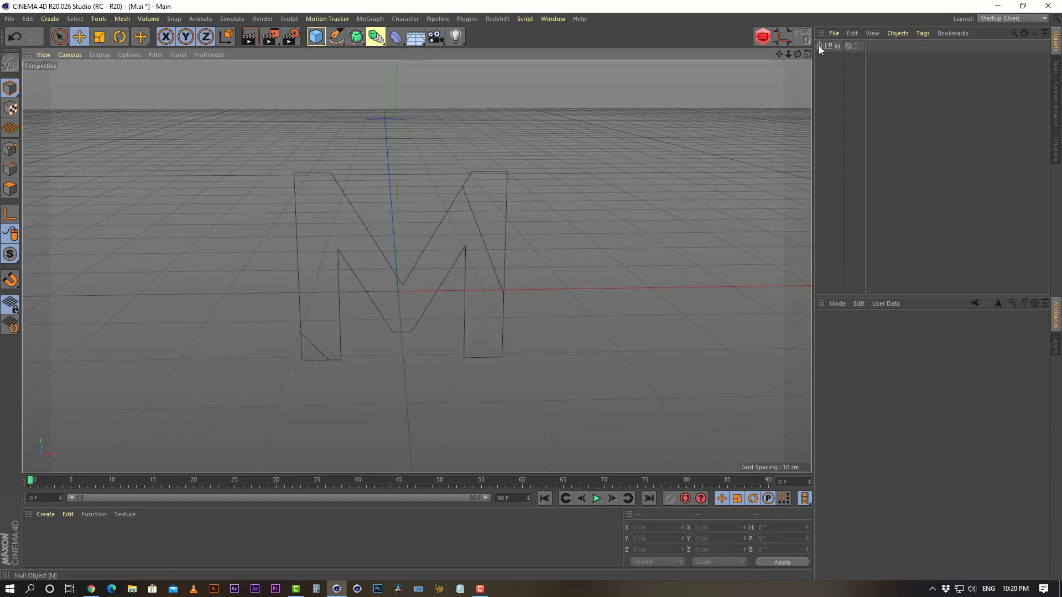
click(820, 46)
click(849, 68)
click(847, 81)
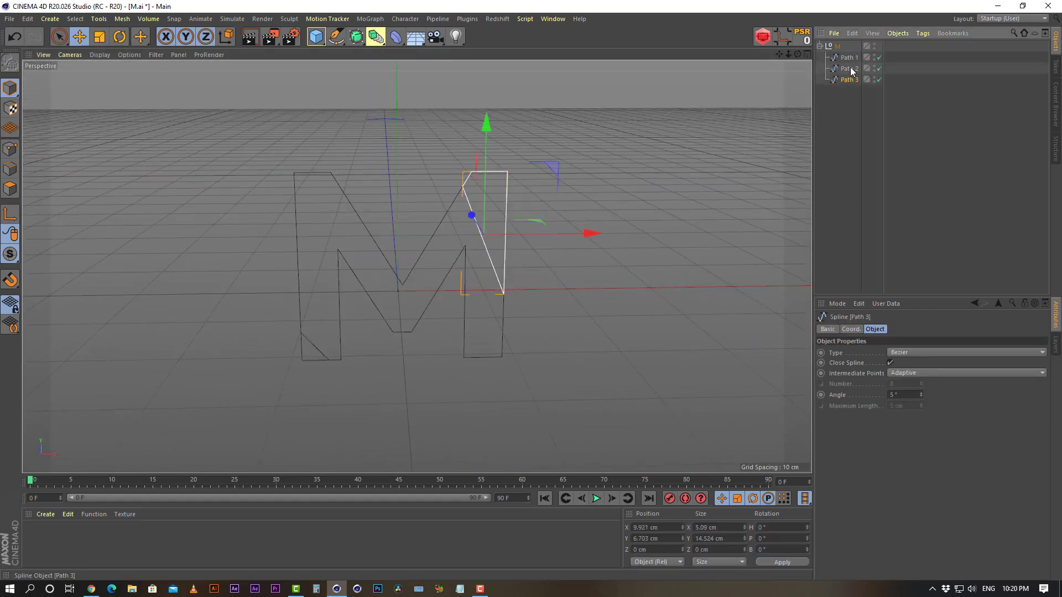
click(847, 59)
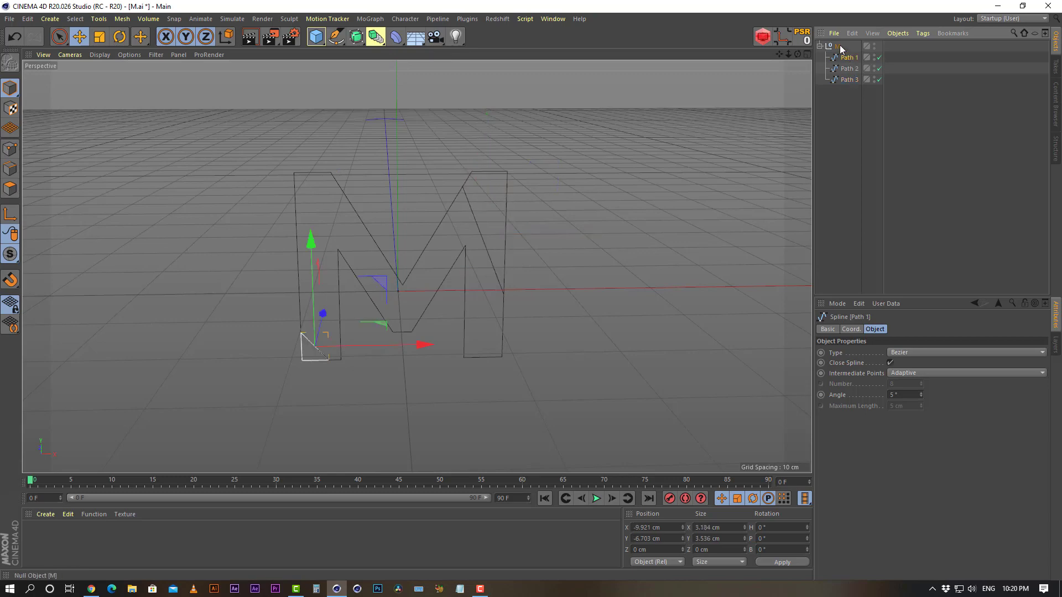
click(839, 47)
click(855, 104)
alt+middle_drag(417, 267, 411, 270)
alt+drag(411, 270, 367, 327)
click(415, 268)
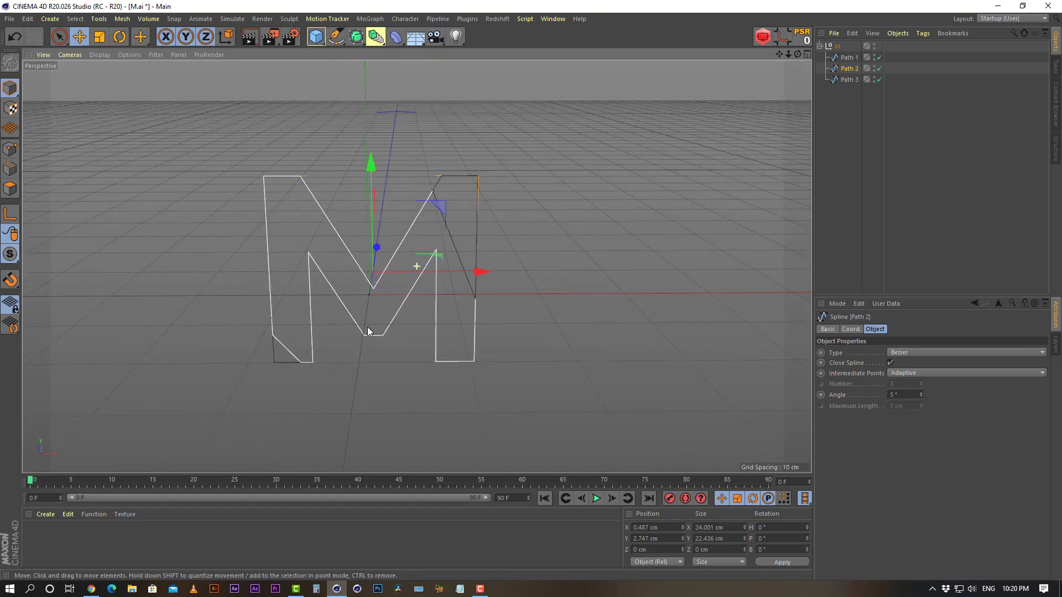
click(829, 97)
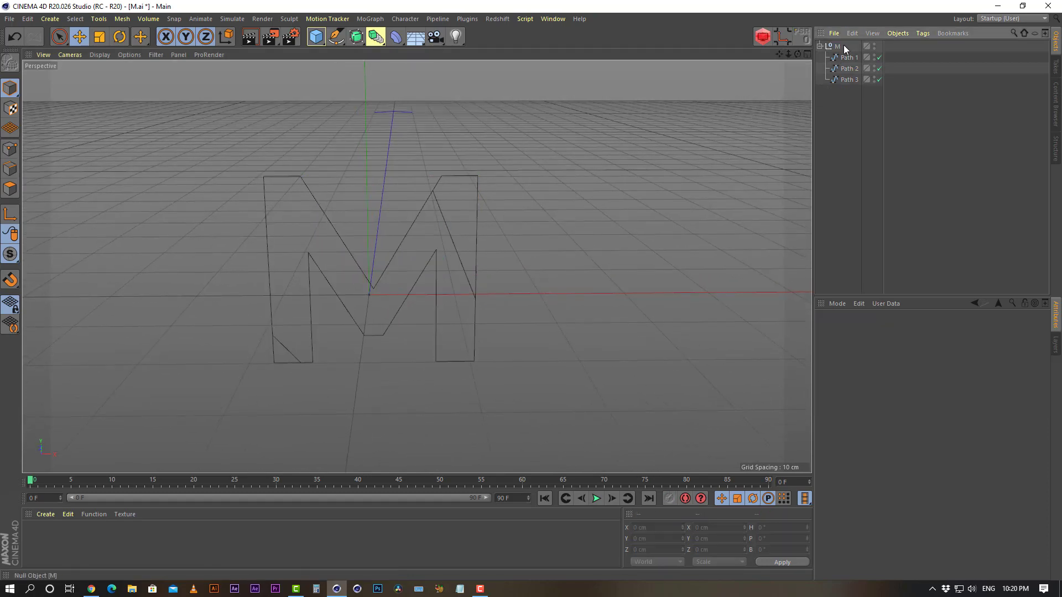
click(838, 47)
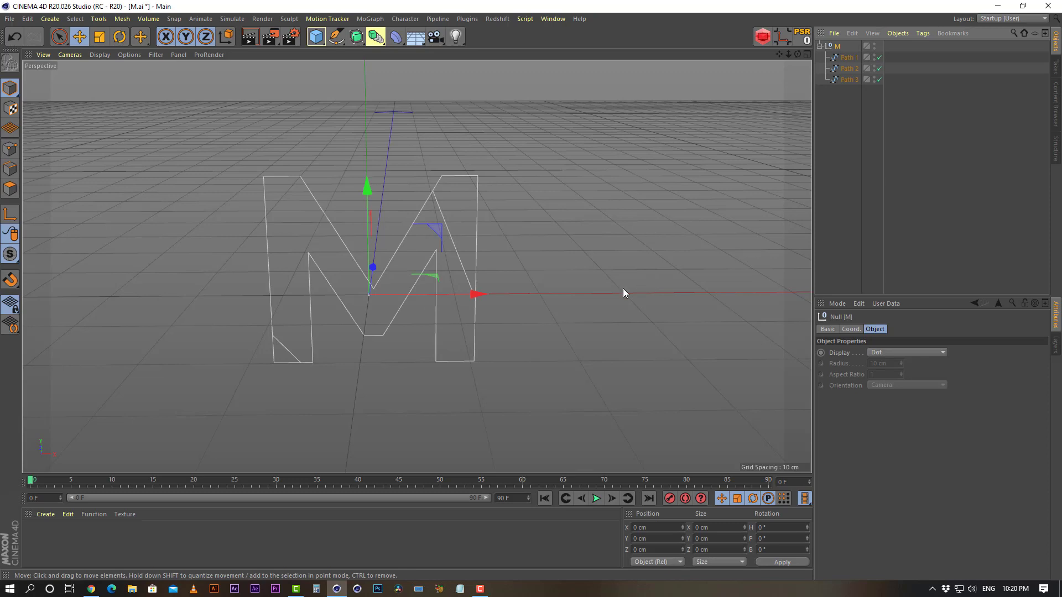
In the front view, move only the M null's axis onto the letter's inner V corner, at about X 0.53 and Y 0.73 cm.
middle_click(473, 293)
middle_click(636, 350)
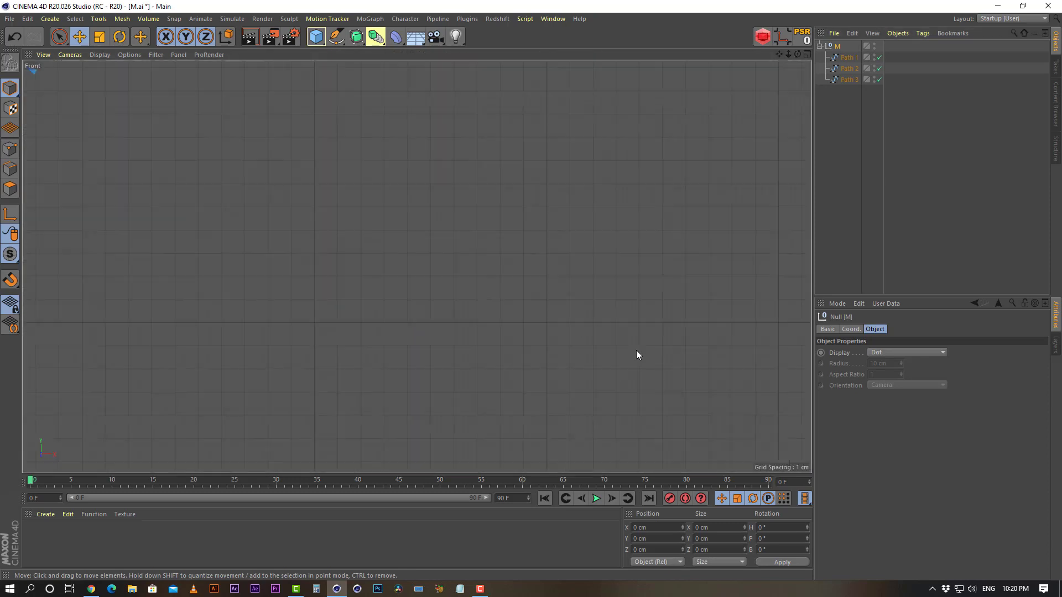
alt+right_drag(526, 293, 480, 263)
alt+middle_drag(480, 262, 461, 345)
alt+right_drag(386, 347, 456, 273)
alt+middle_drag(654, 208, 417, 416)
alt+right_drag(418, 416, 424, 355)
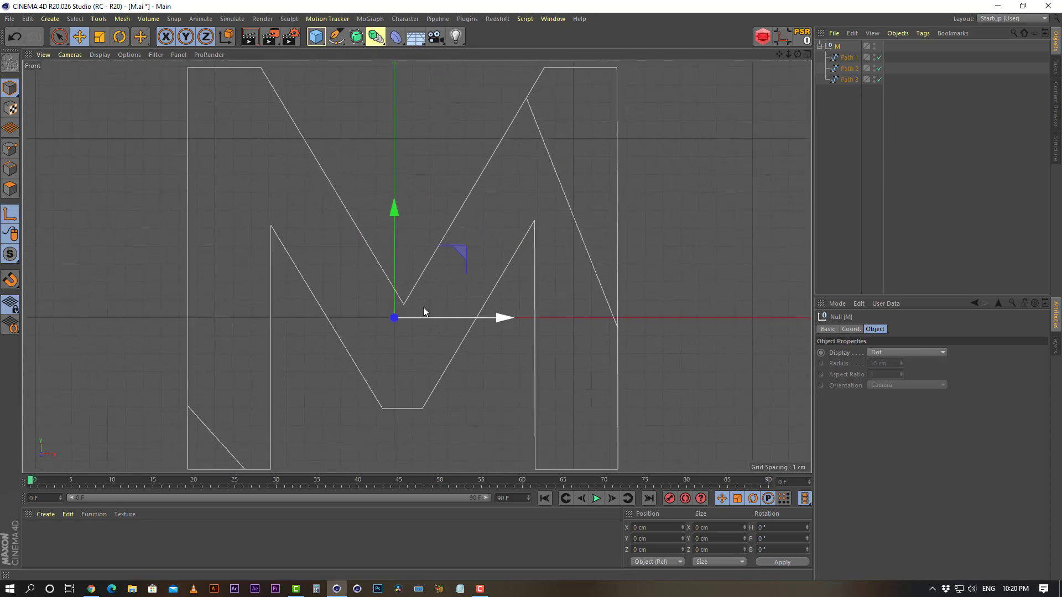
drag(473, 240, 473, 241)
alt+right_drag(365, 315, 512, 262)
alt+middle_drag(619, 251, 410, 334)
alt+right_drag(367, 343, 439, 293)
drag(326, 326, 338, 300)
key(l)
alt+right_drag(550, 303, 310, 420)
alt+middle_drag(515, 319, 385, 331)
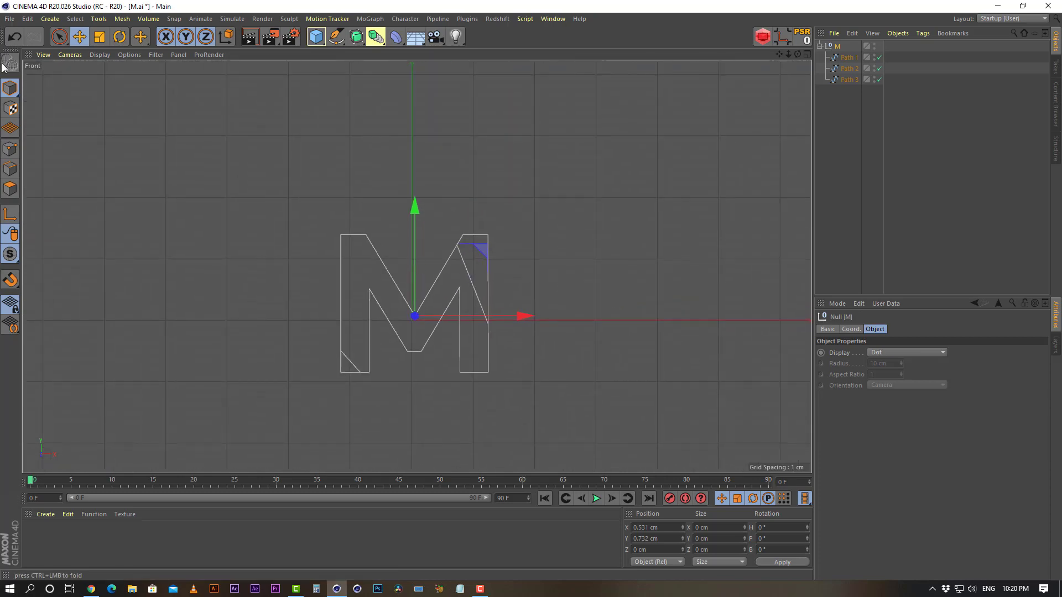
click(855, 119)
Rotate the M null to a pitch of -90° so the letter lies flat, and return to the full perspective view.
middle_click(327, 198)
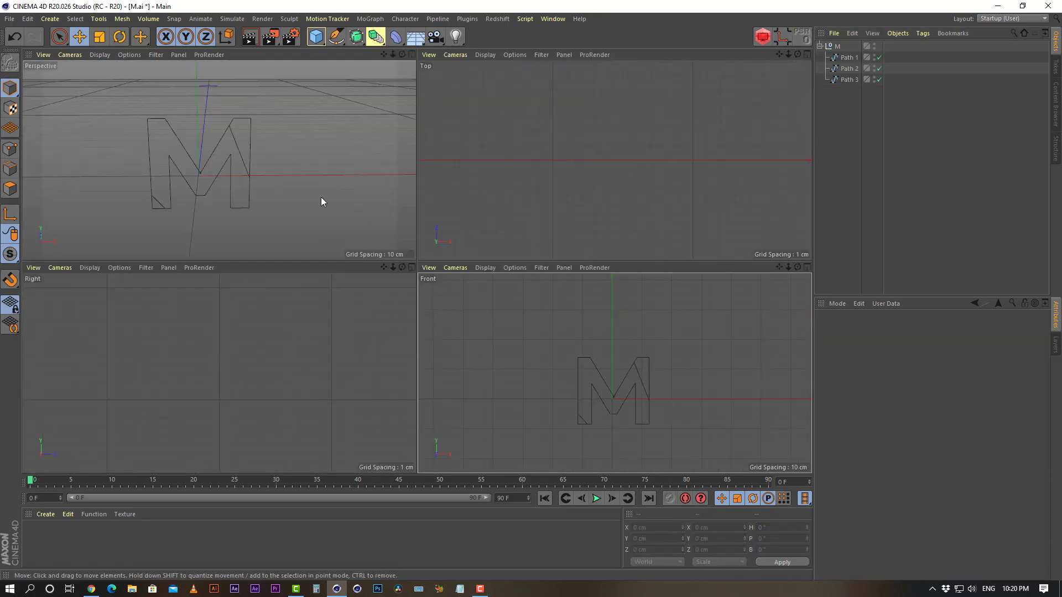
click(837, 46)
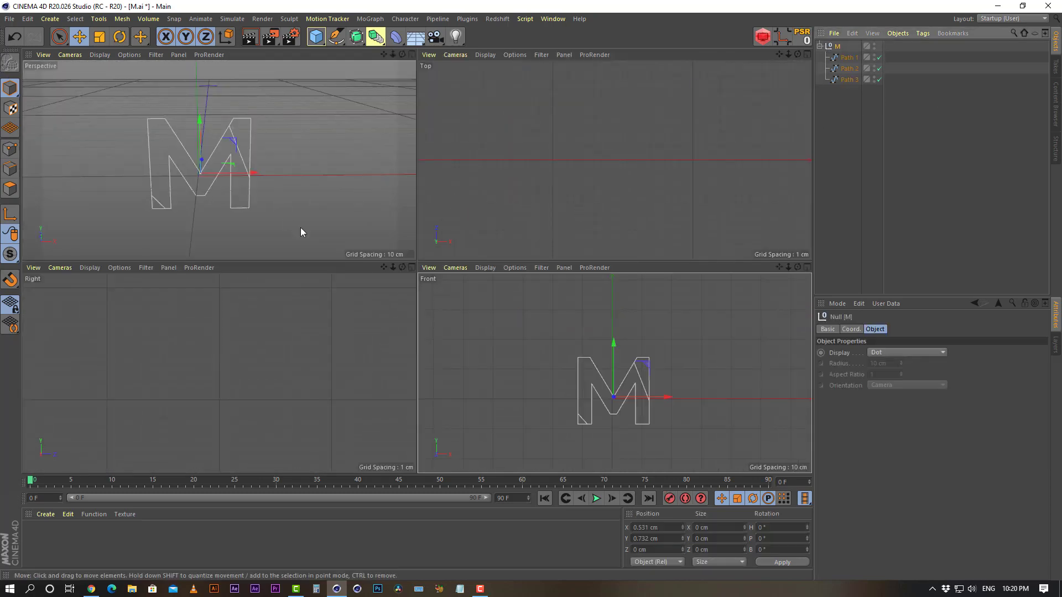
key(r)
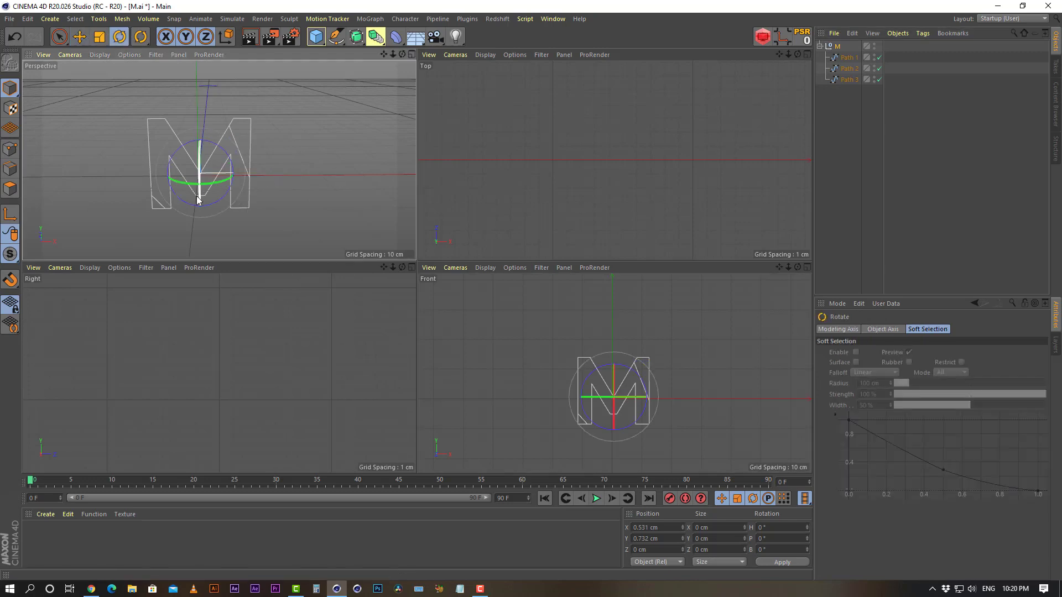
drag(201, 190, 202, 85)
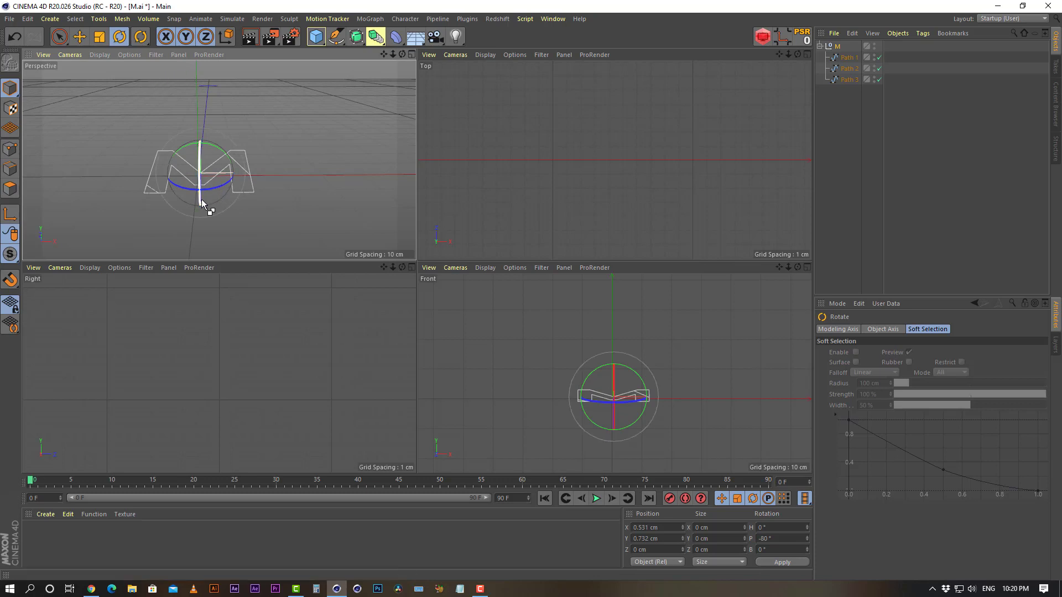
key(ctrl+z)
drag(200, 200, 208, 79)
click(79, 37)
middle_click(253, 168)
alt+drag(443, 287, 403, 225)
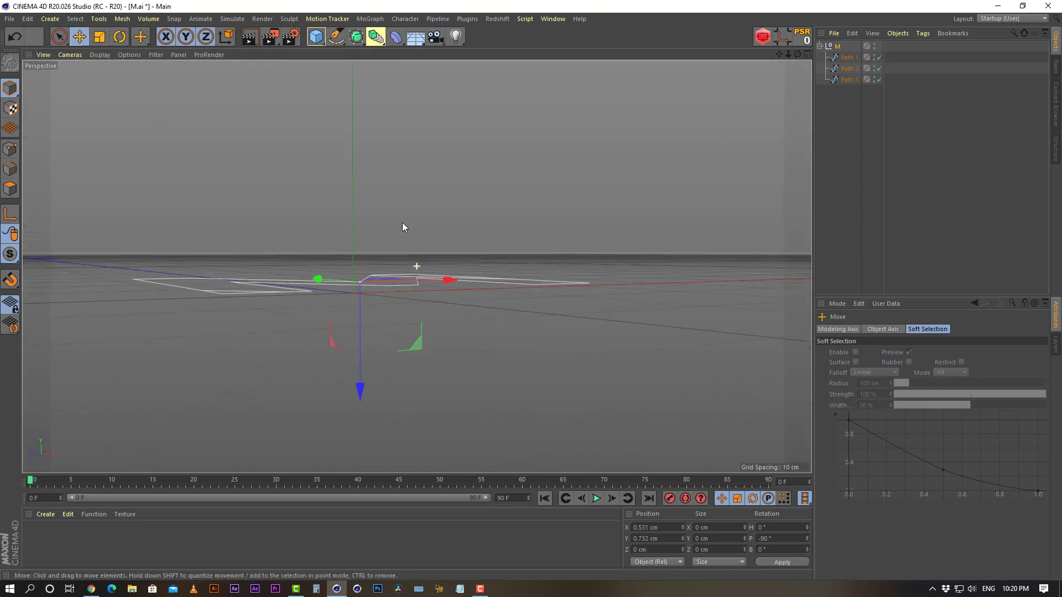
Set the M null's X and Y position to 0 cm.
click(839, 47)
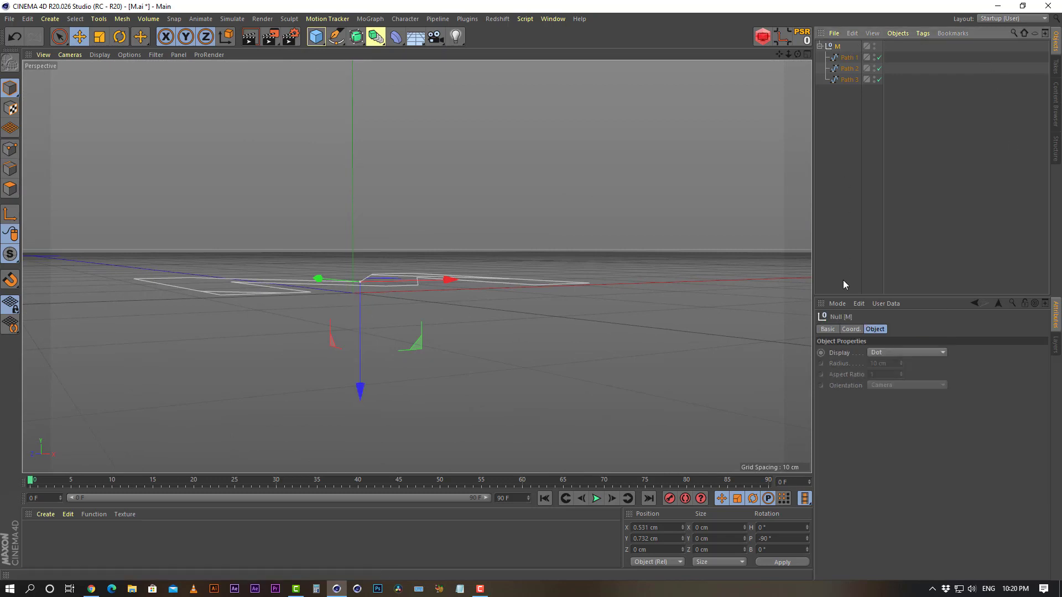
click(853, 330)
double_click(860, 354)
text(0)
key(Tab)
text(0)
key(Return)
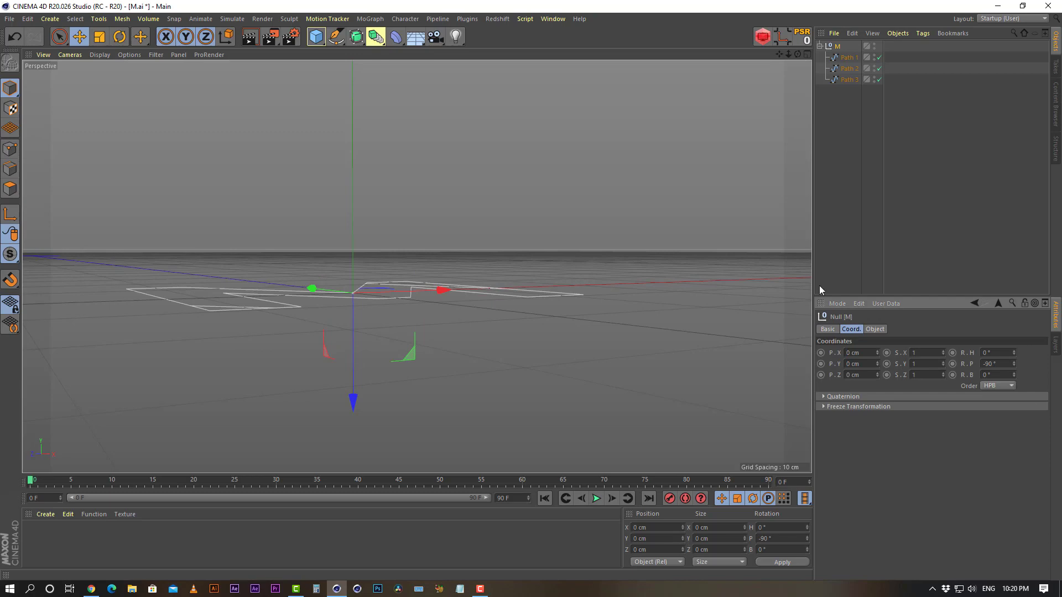
Add a default cube and move it along X to about -170 cm, beside the letter M.
alt+drag(326, 310, 477, 295)
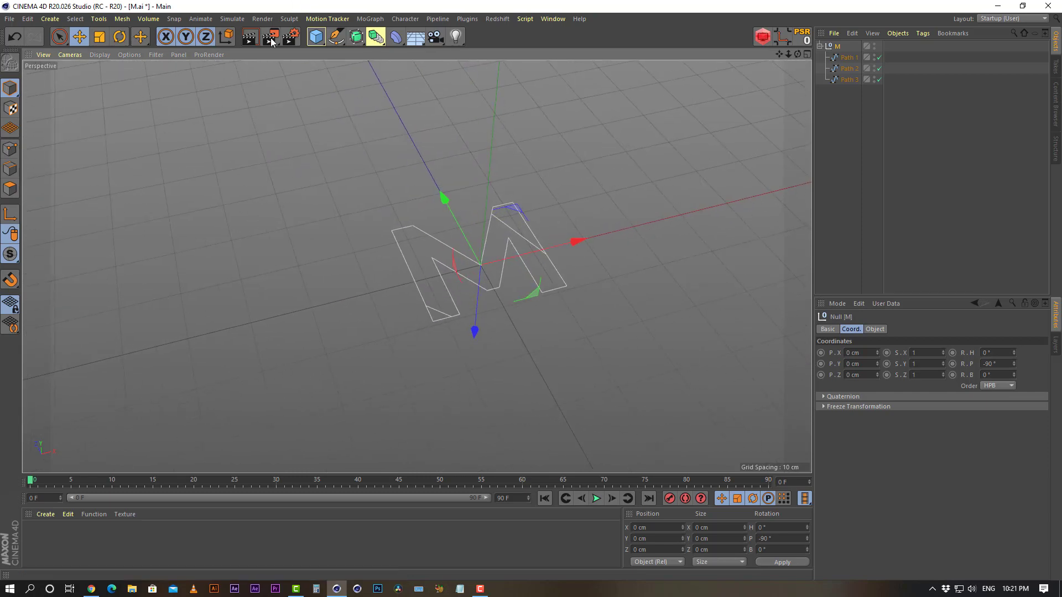
click(316, 36)
scroll(637, 273, down, 5)
alt+drag(589, 260, 356, 286)
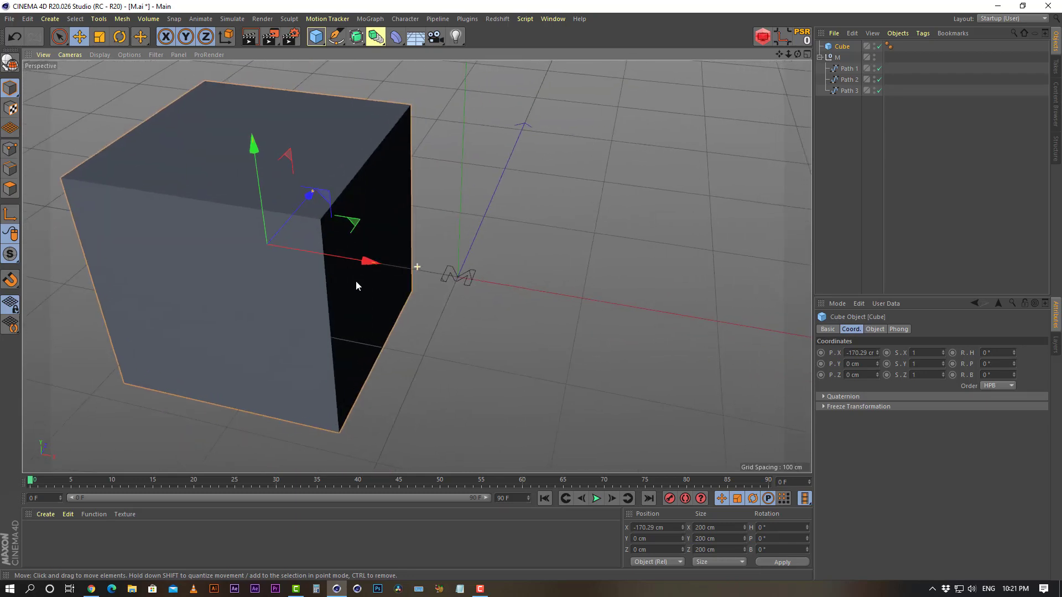
click(836, 173)
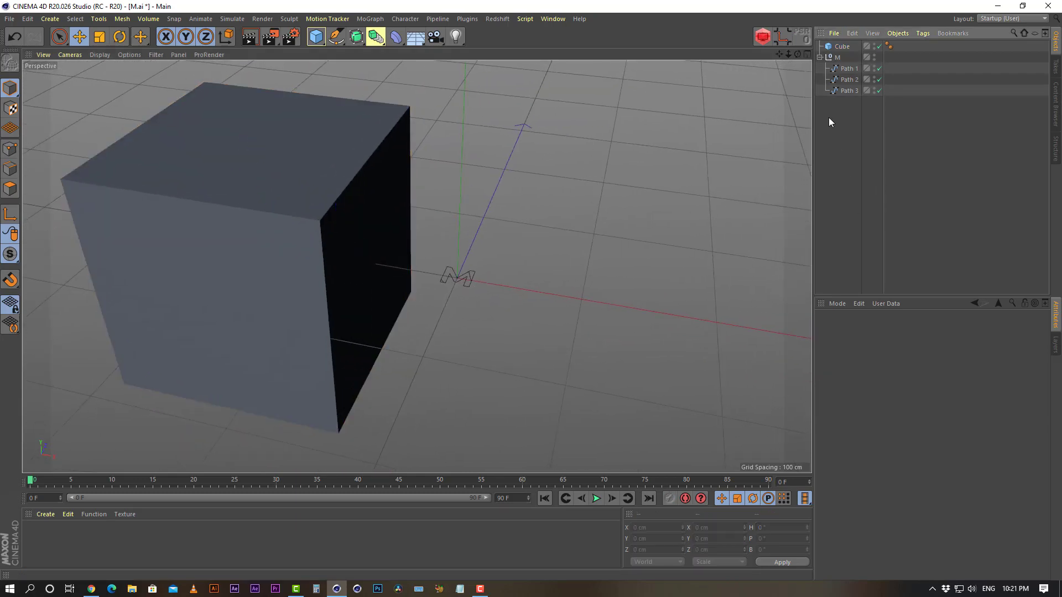
Compare the letter M with the cube and examine the cube's size properties.
click(837, 57)
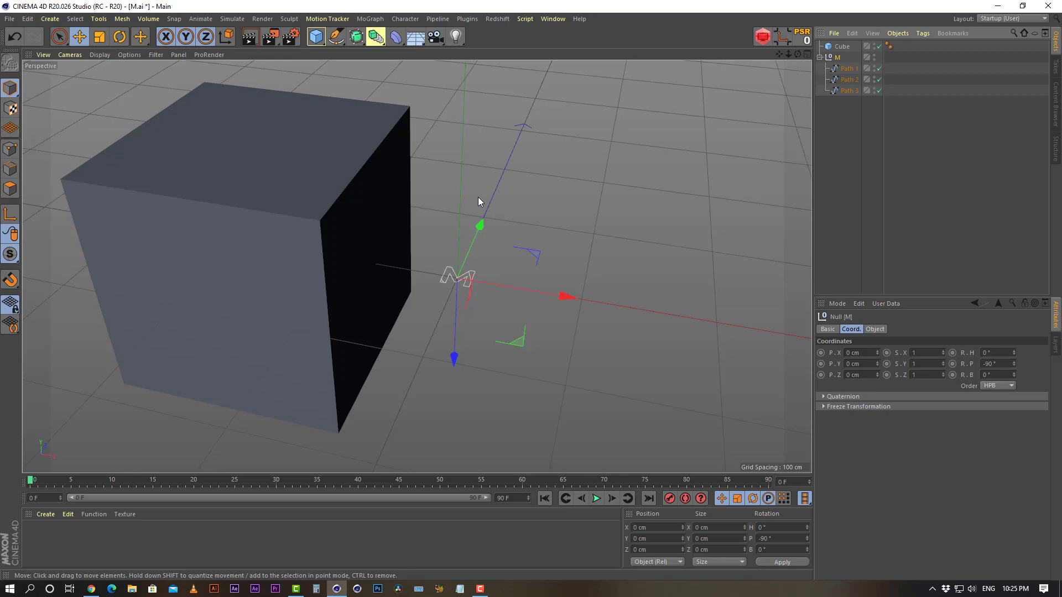
alt+right_drag(568, 343, 510, 355)
alt+middle_drag(500, 343, 471, 362)
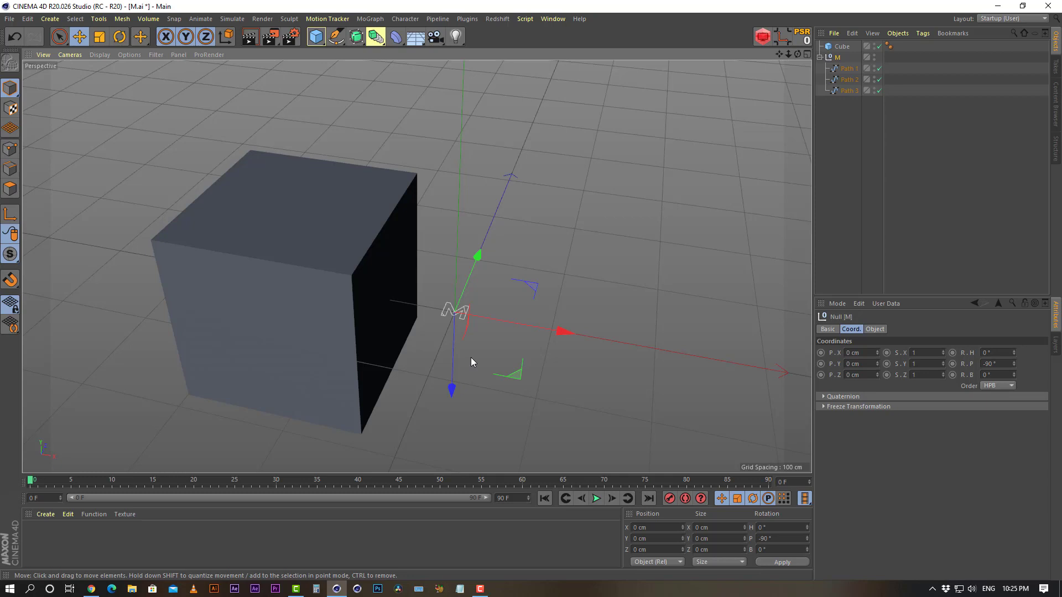
alt+drag(479, 321, 333, 187)
click(333, 187)
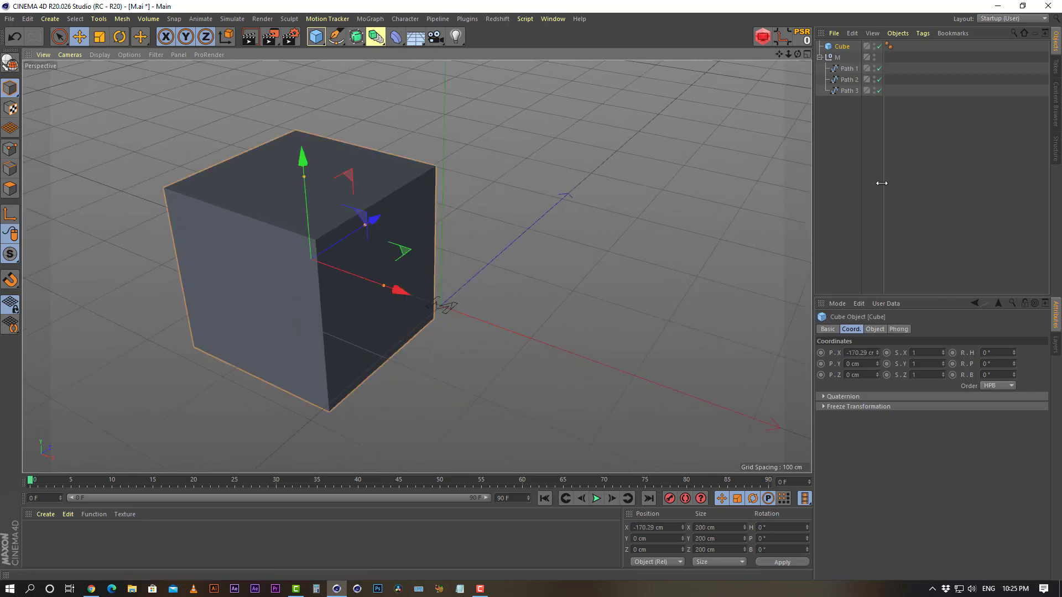
click(874, 329)
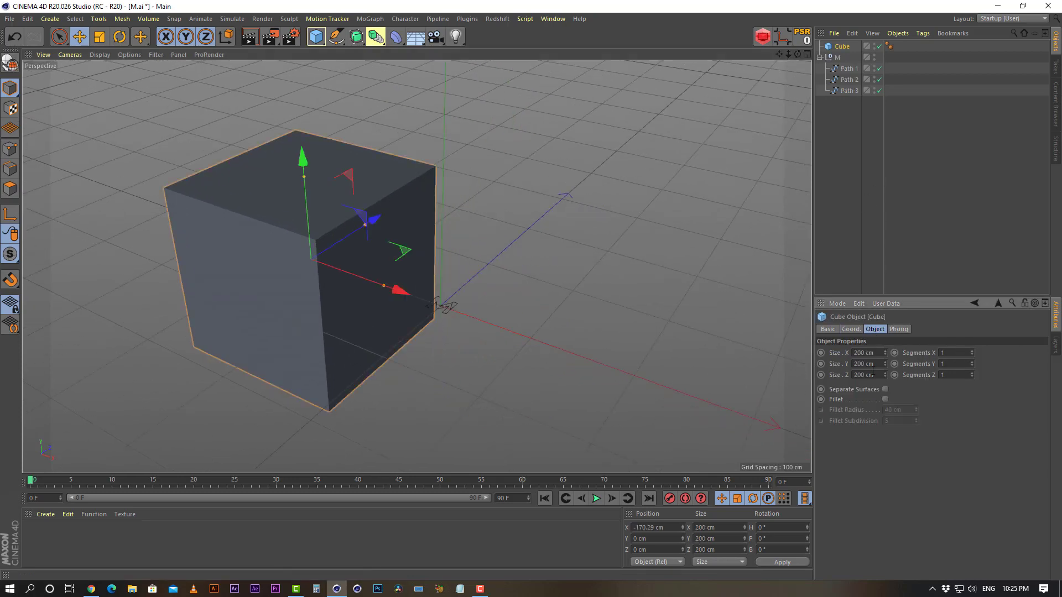
click(871, 353)
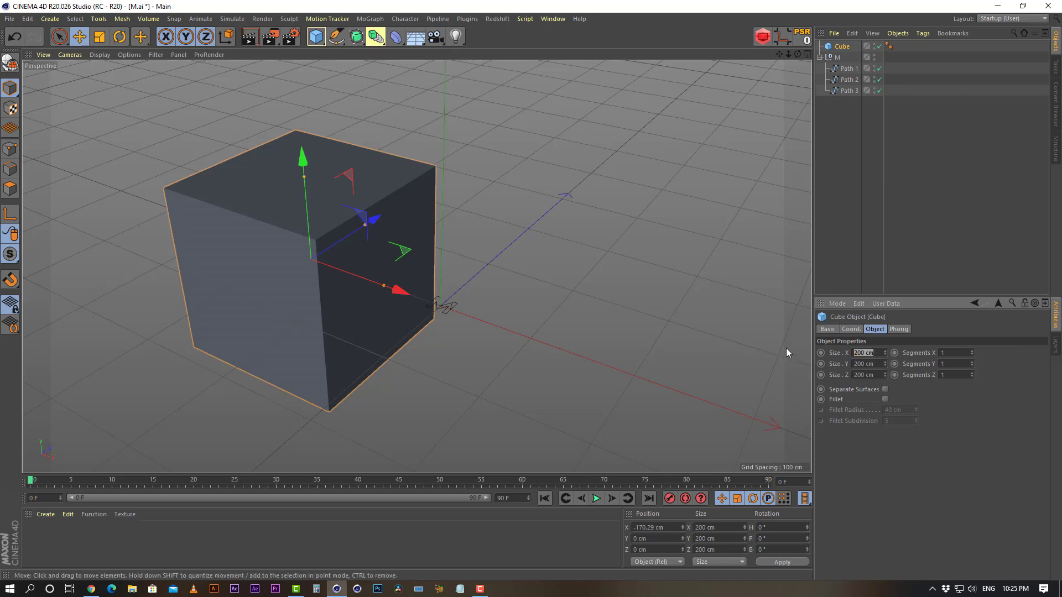
Scale the M null up uniformly until the letter is comparable in size to the cube, about 159 cm wide.
click(839, 138)
click(838, 57)
alt+drag(512, 329, 406, 364)
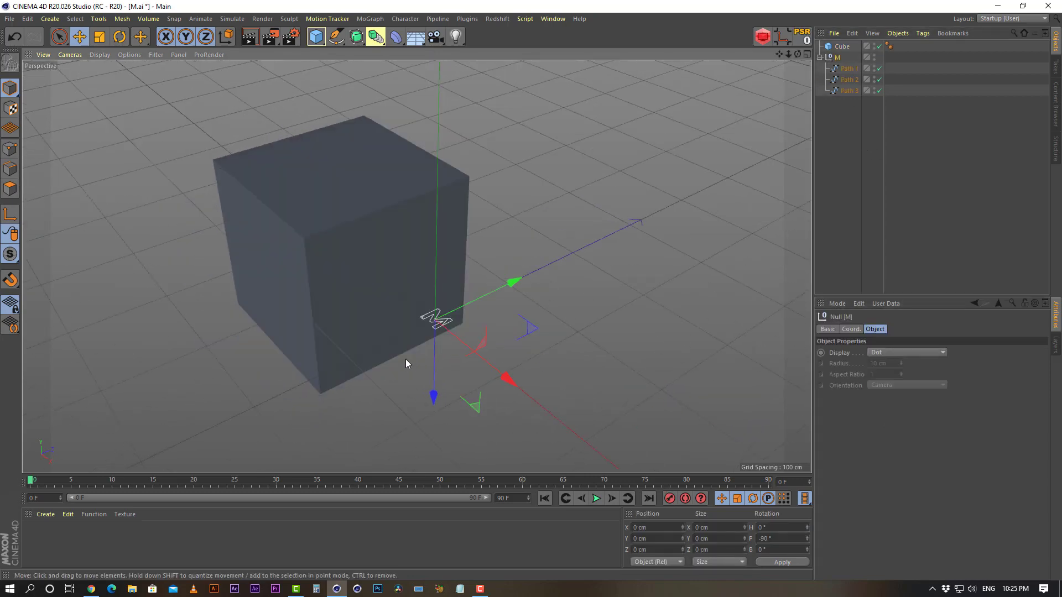
key(t)
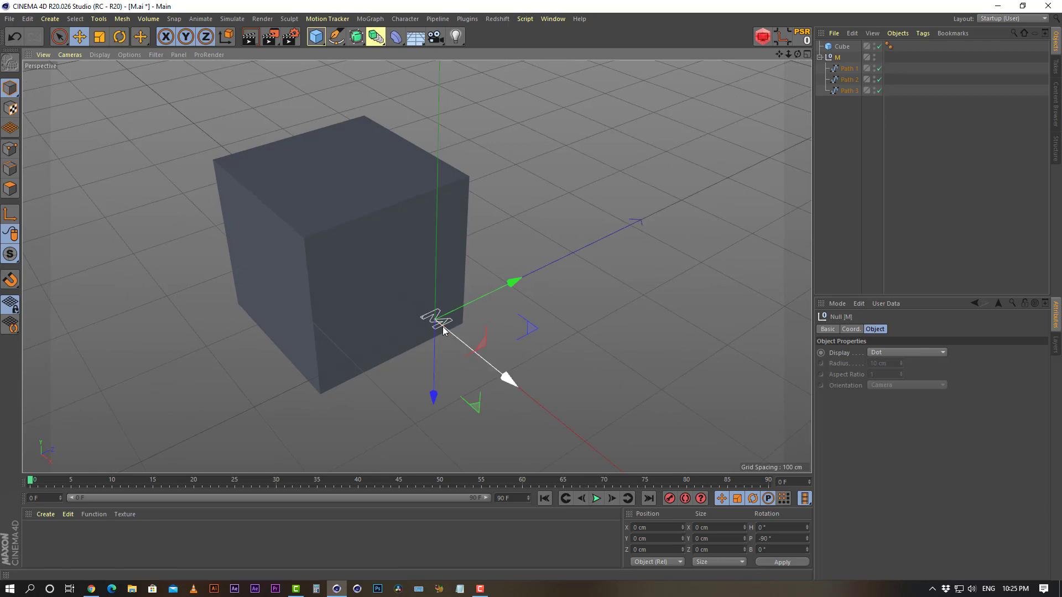
drag(743, 195, 1012, 166)
drag(476, 338, 479, 337)
key(e)
alt+drag(493, 274, 194, 149)
Delete the reference cube and look over the enlarged letter M from several angles.
click(254, 285)
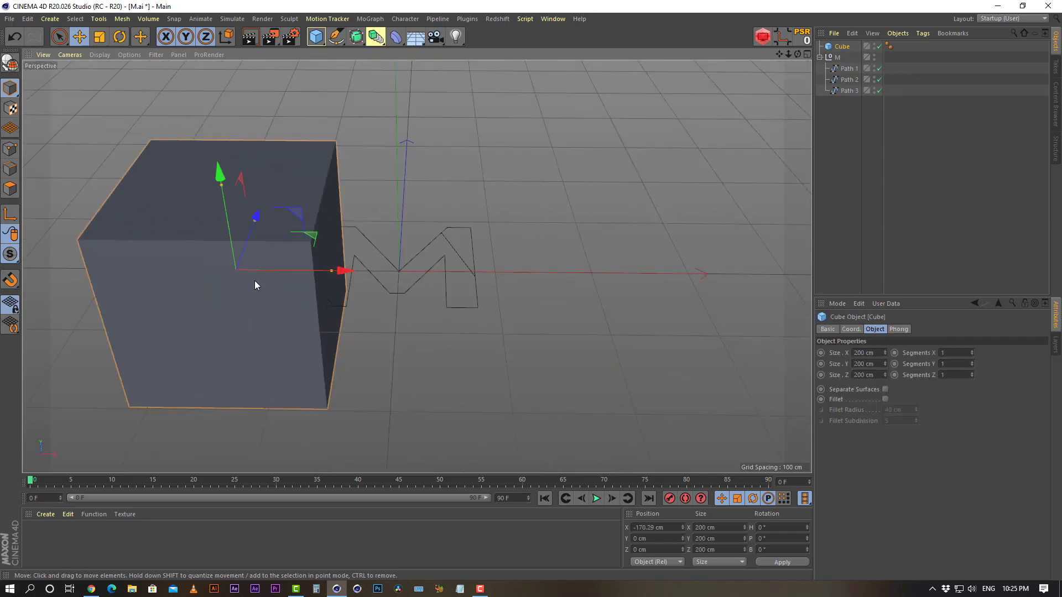
key(Delete)
click(435, 267)
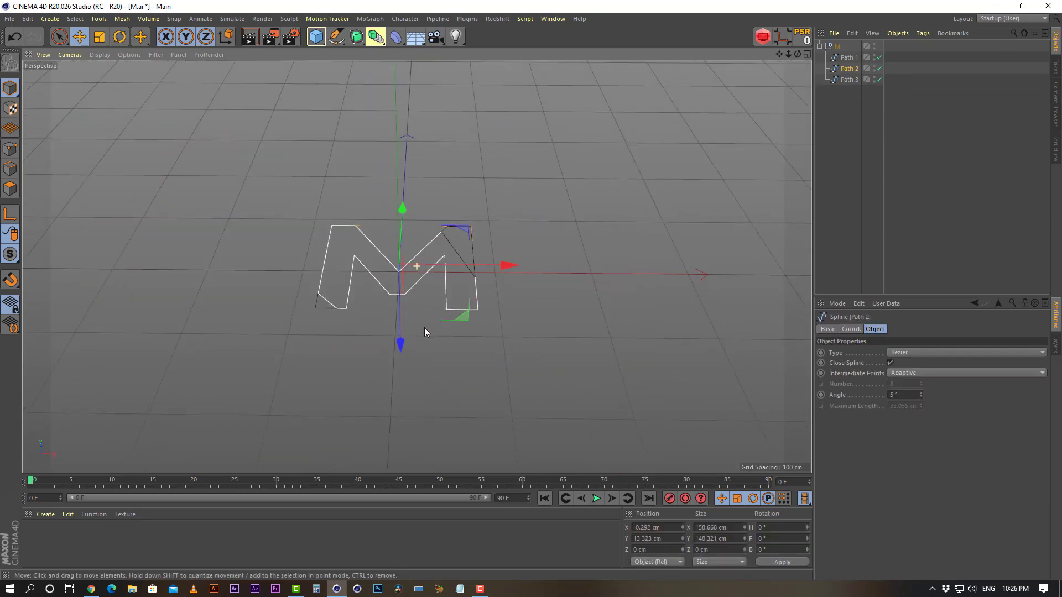
mouse_move(424, 337)
alt+mouse_down()
mouse_move(435, 273)
mouse_move(453, 282)
mouse_move(460, 307)
mouse_move(407, 327)
alt+mouse_up()
alt+middle_drag(406, 327, 460, 306)
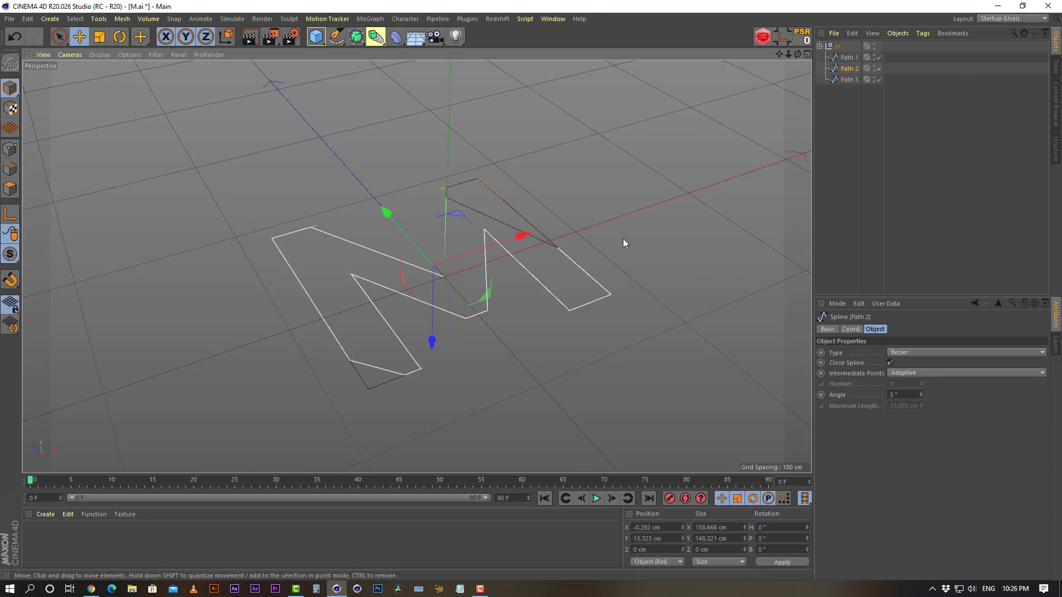
alt+drag(414, 296, 457, 210)
click(837, 46)
alt+drag(382, 226, 470, 240)
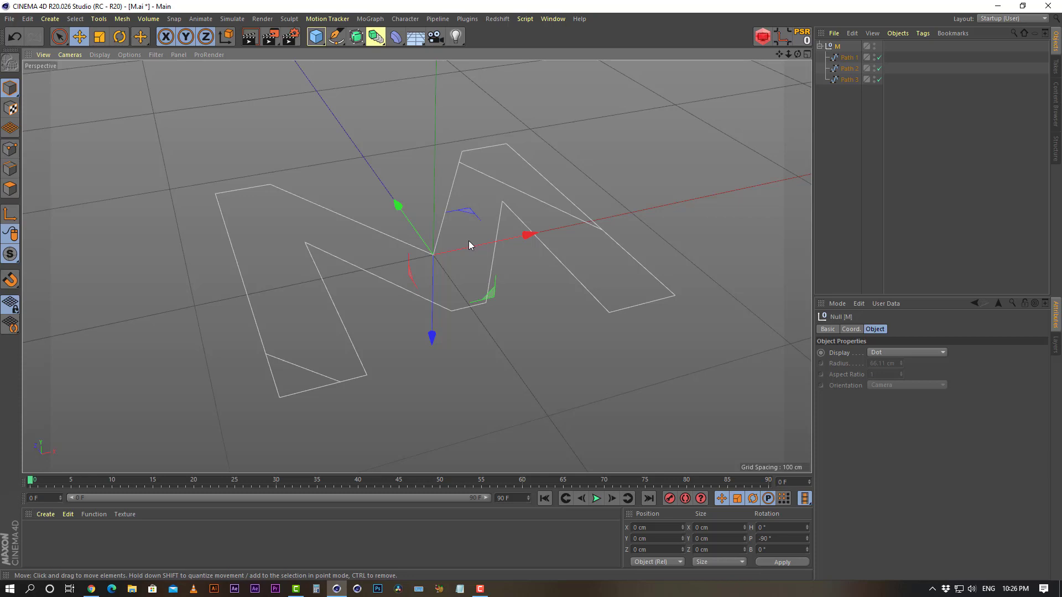
alt+drag(533, 191, 490, 233)
In the top view, offset the upper-right piece of the M (Path 3) slightly outward to about X 62.66 cm, Y 40.84 cm.
click(590, 183)
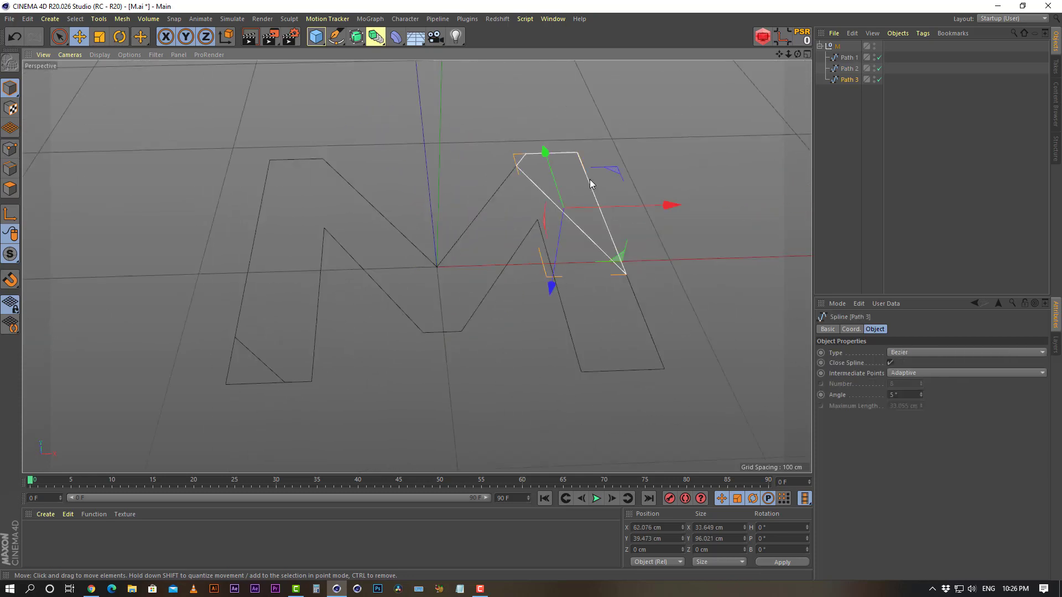
middle_click(562, 213)
middle_click(560, 210)
scroll(599, 136, down, 10)
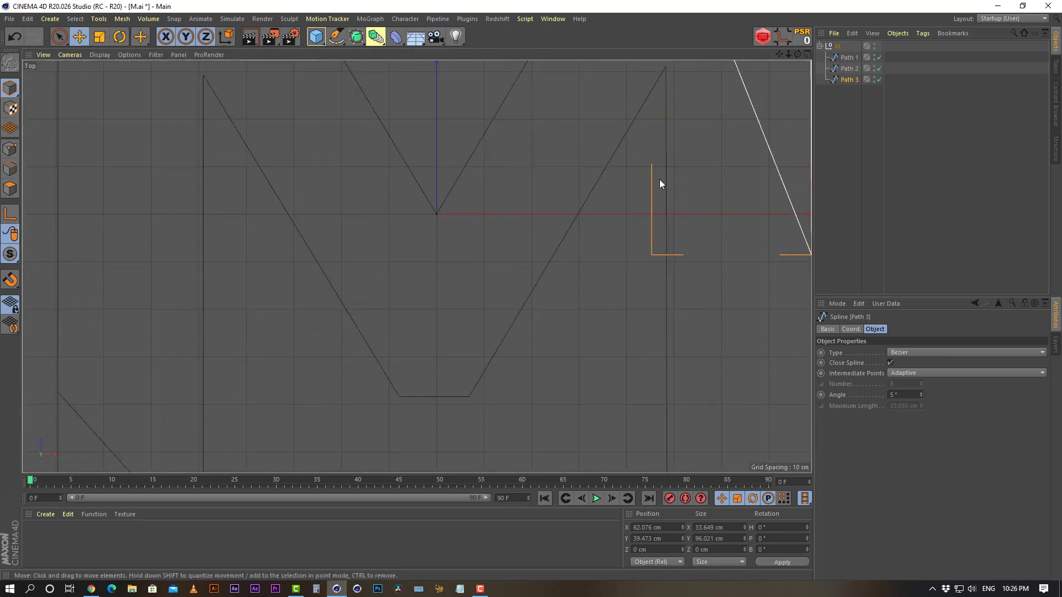
key(o)
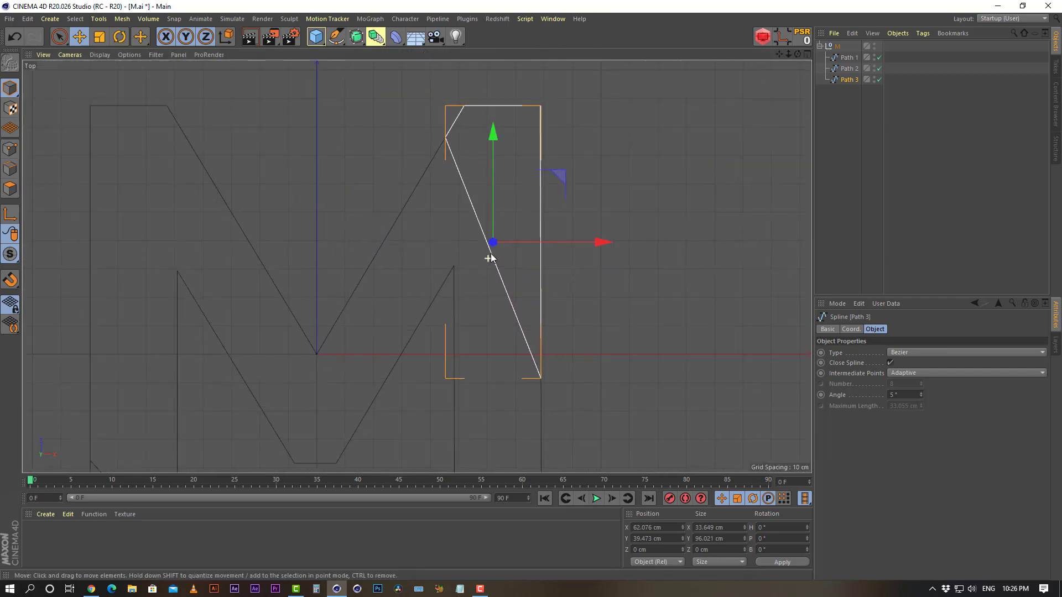
drag(494, 151, 493, 148)
drag(588, 244, 591, 244)
click(651, 173)
Offset the small lower-left triangle of the M (Path 1) slightly outward to about X -69.81 cm, Y -49.72 cm.
alt+middle_drag(522, 255, 628, 172)
alt+middle_drag(344, 361, 416, 231)
scroll(276, 285, up, 2)
click(269, 288)
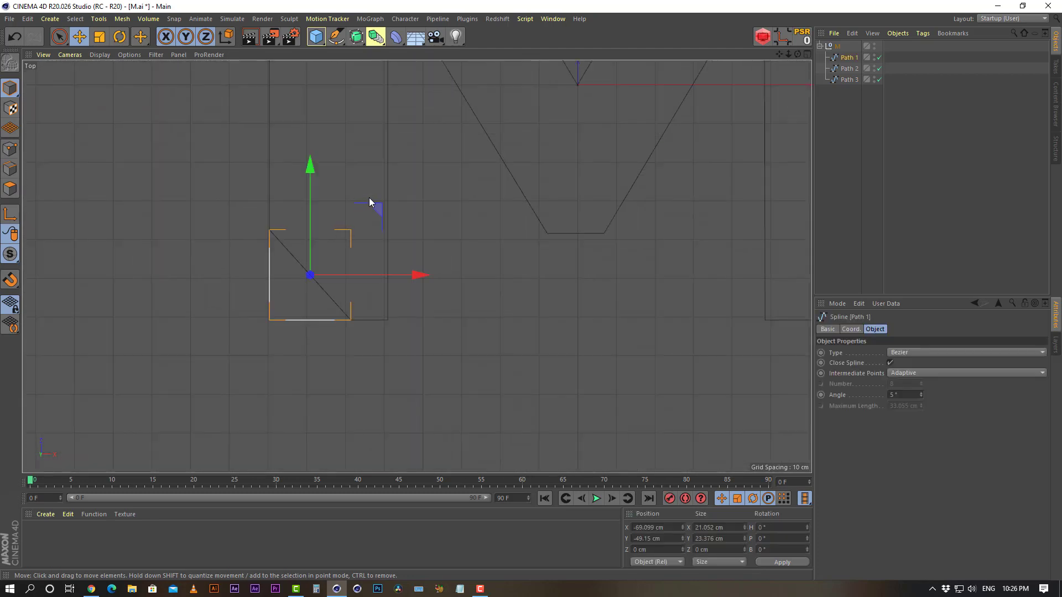
drag(423, 281, 420, 279)
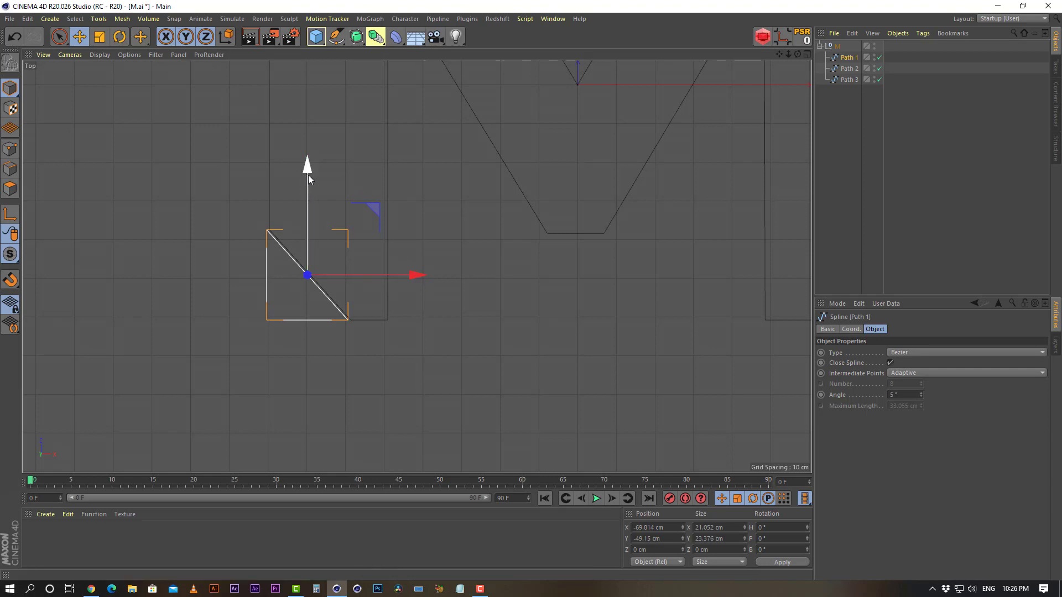
drag(305, 170, 304, 172)
click(446, 222)
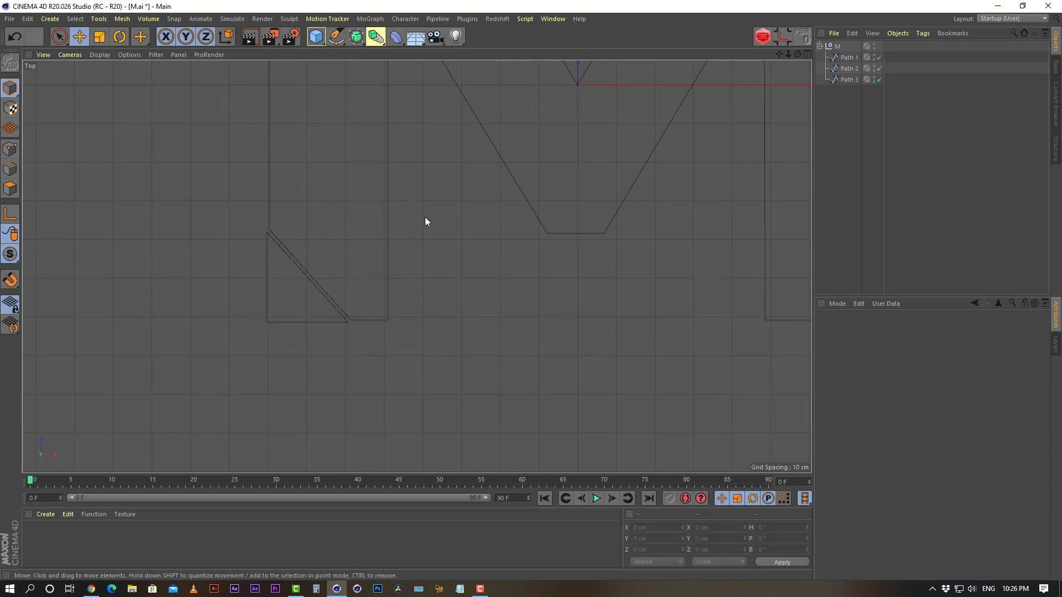
Examine the gaps between the three pieces of the letter M in the top view.
alt+middle_drag(451, 217, 384, 307)
scroll(481, 231, down, 1)
alt+middle_drag(536, 197, 448, 283)
scroll(496, 234, down, 1)
scroll(496, 236, down, 1)
alt+middle_drag(540, 189, 499, 214)
scroll(516, 260, down, 2)
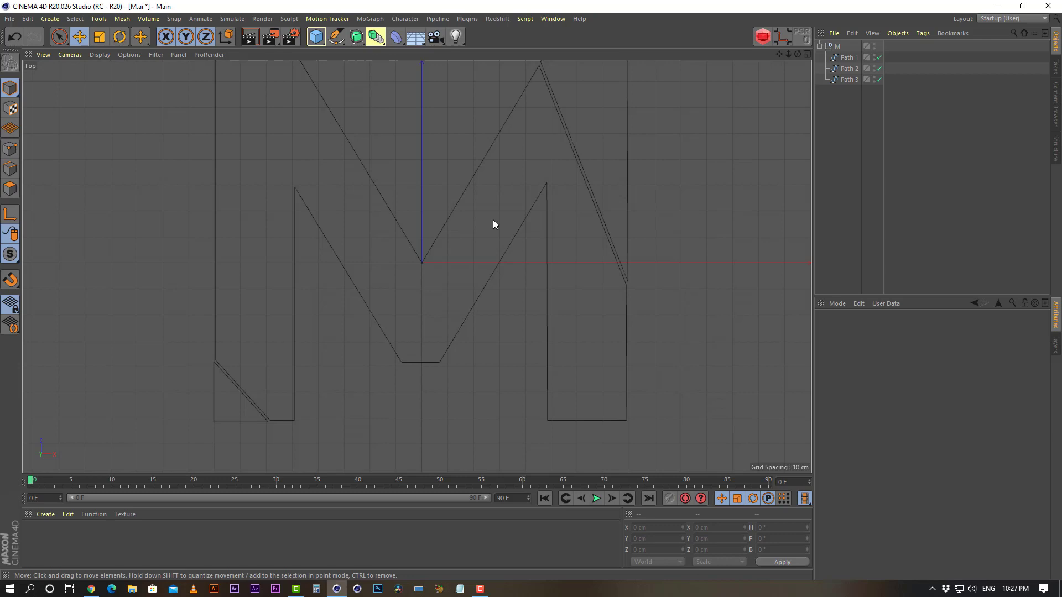
scroll(611, 207, up, 5)
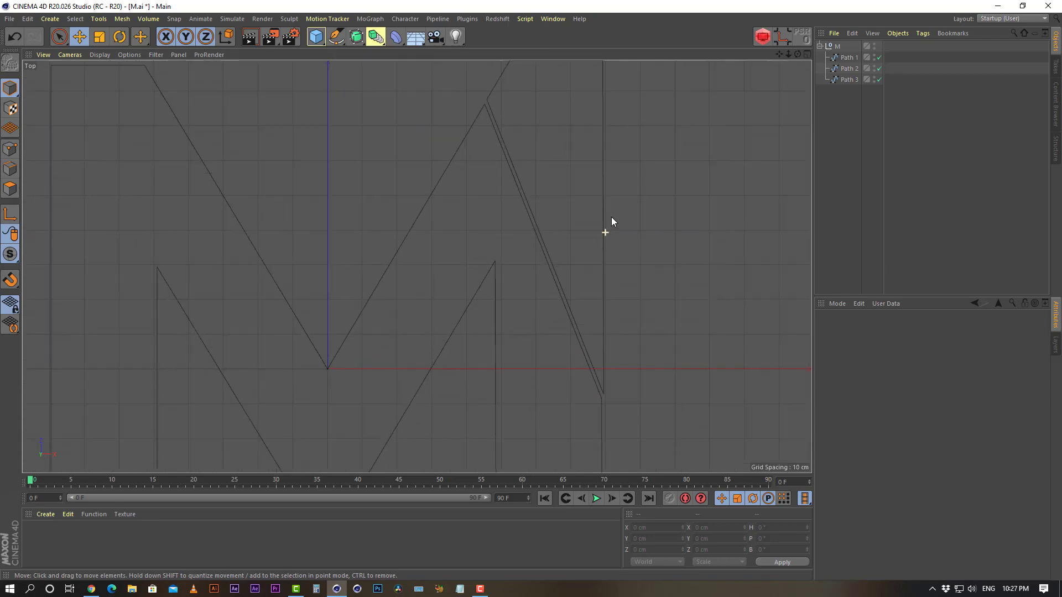
scroll(575, 222, down, 4)
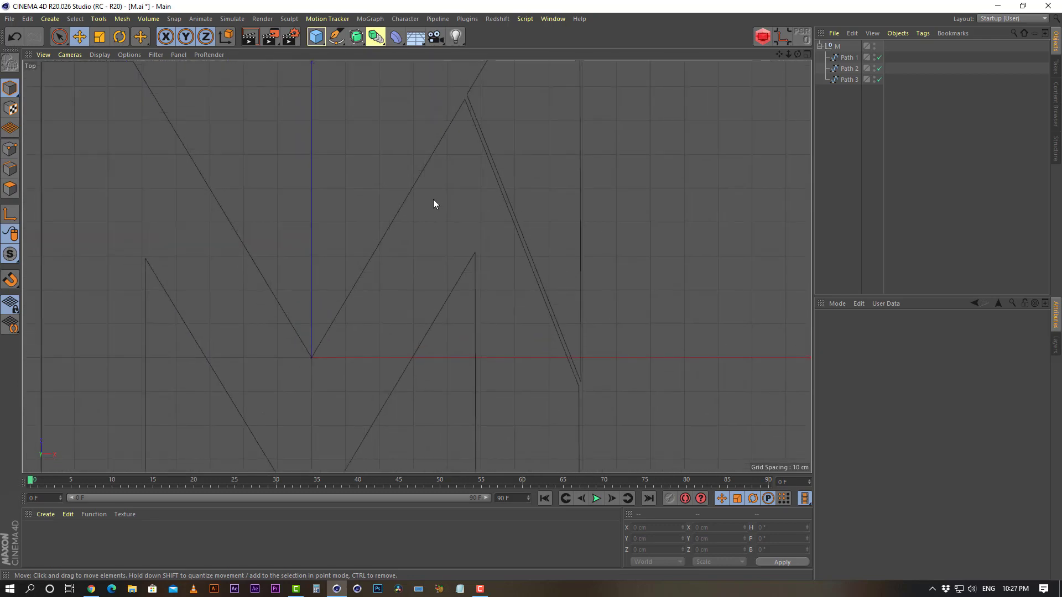
Try moving the large central piece of the M up and to the left, and undo the move.
click(405, 208)
scroll(460, 227, down, 3)
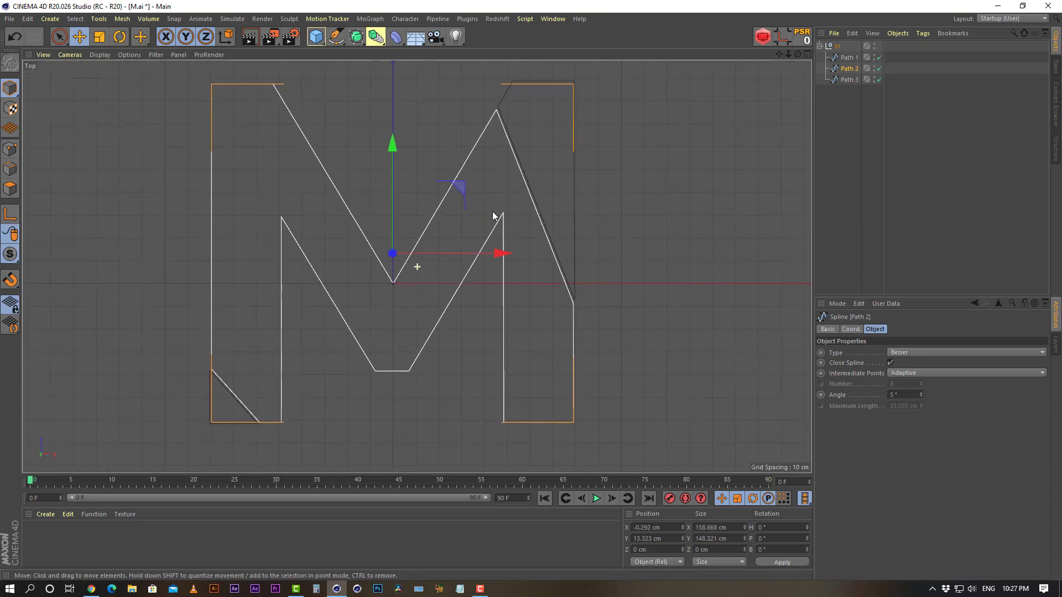
drag(459, 189, 398, 137)
key(ctrl+z)
Identify the individual M pieces and reorder Path 2 to be the first child of the M null.
click(571, 173)
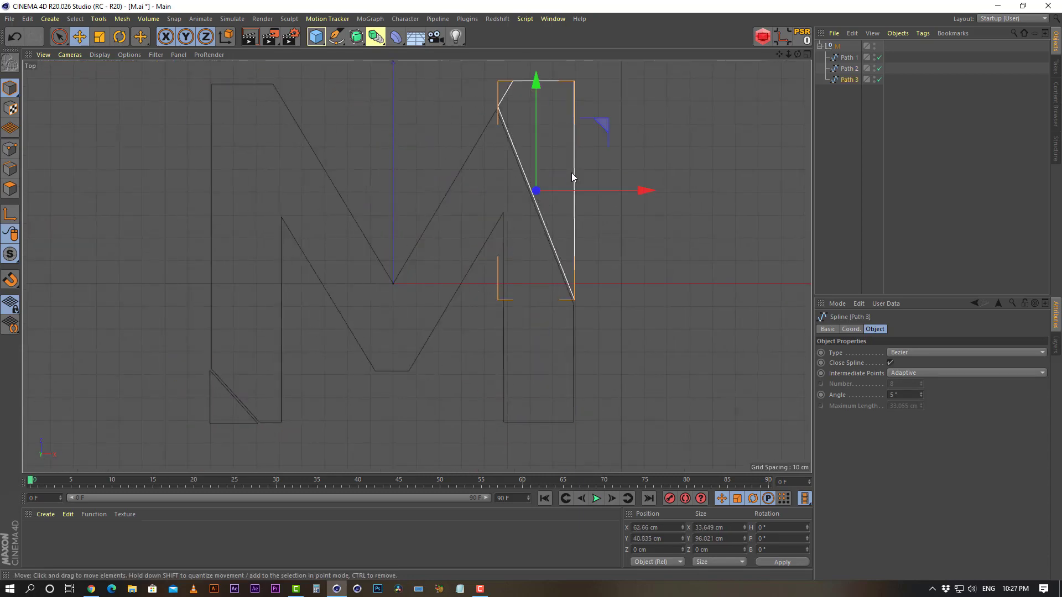
click(214, 421)
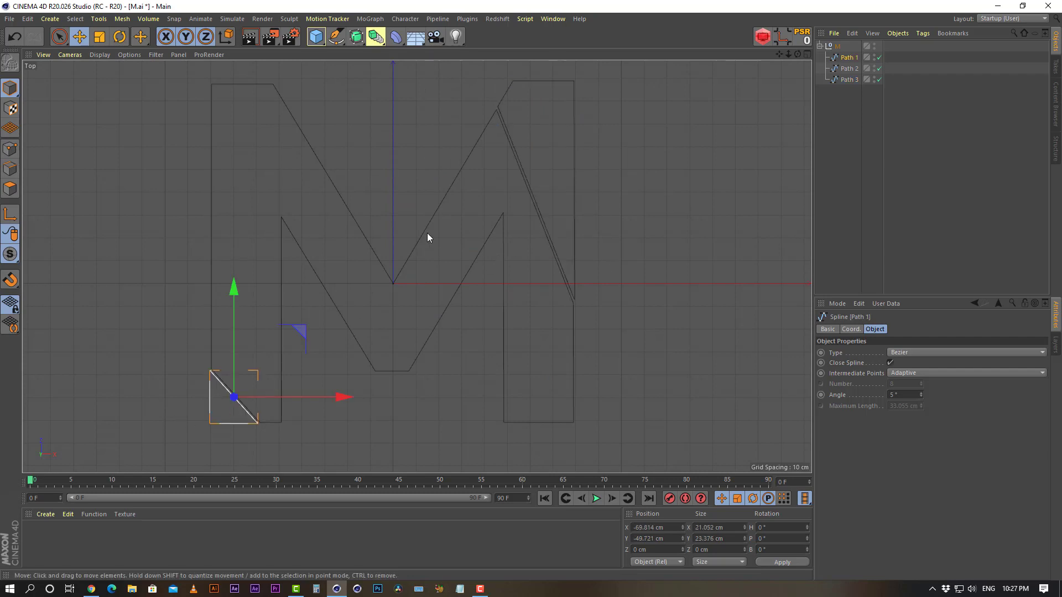
alt+middle_drag(392, 249, 408, 255)
click(587, 159)
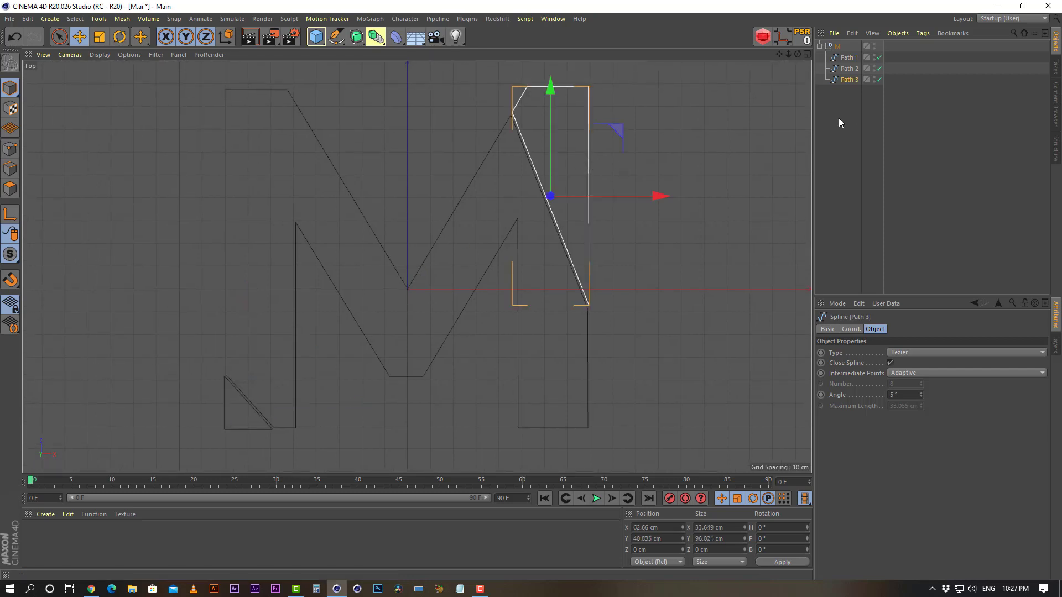
click(363, 226)
click(411, 285)
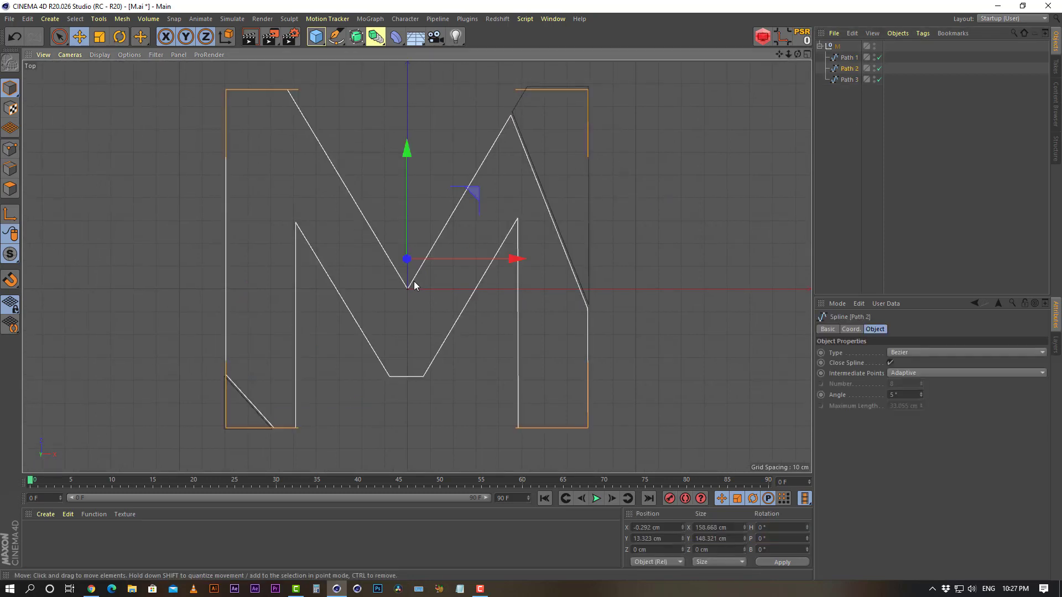
drag(845, 68, 842, 53)
click(848, 69)
click(848, 80)
click(847, 58)
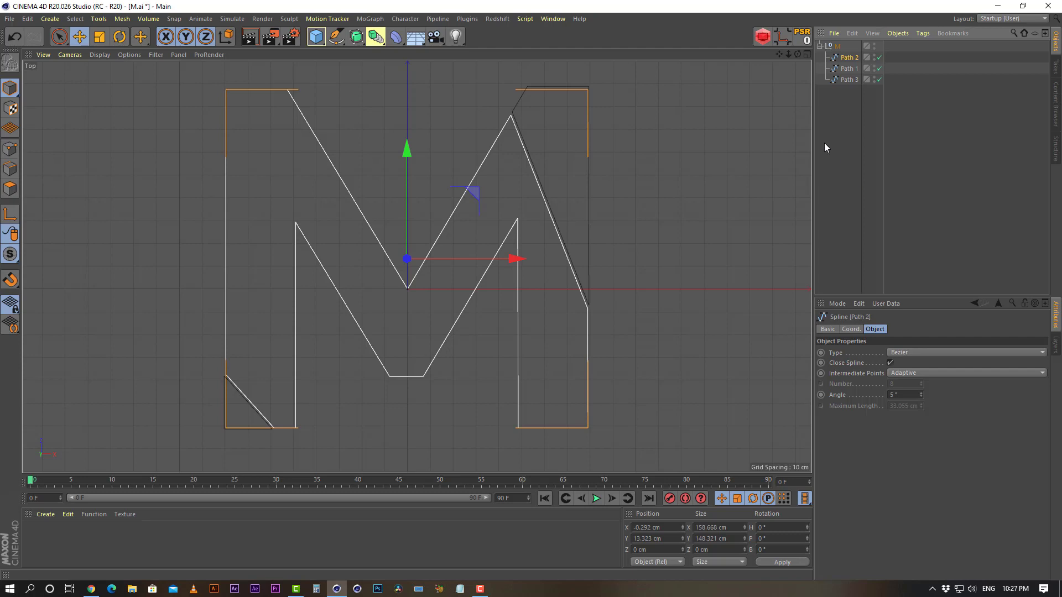
Rename the large central spline, Path 2, as "Shape 1".
double_click(847, 59)
text(1)
key(Return)
double_click(844, 58)
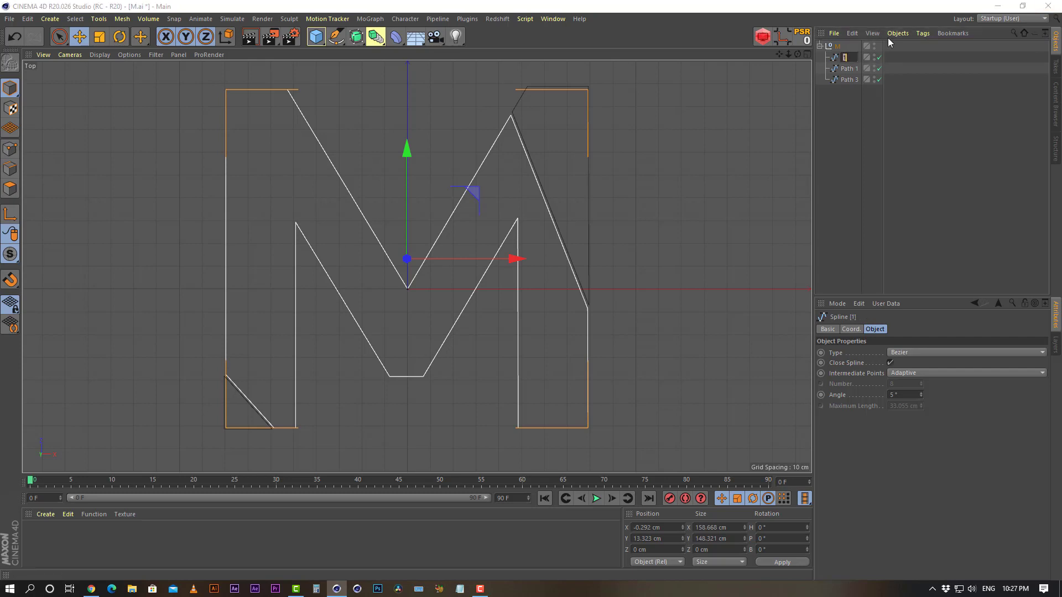
text(Shja)
key(BackSpace)
text(ap)
text(e 1)
key(Return)
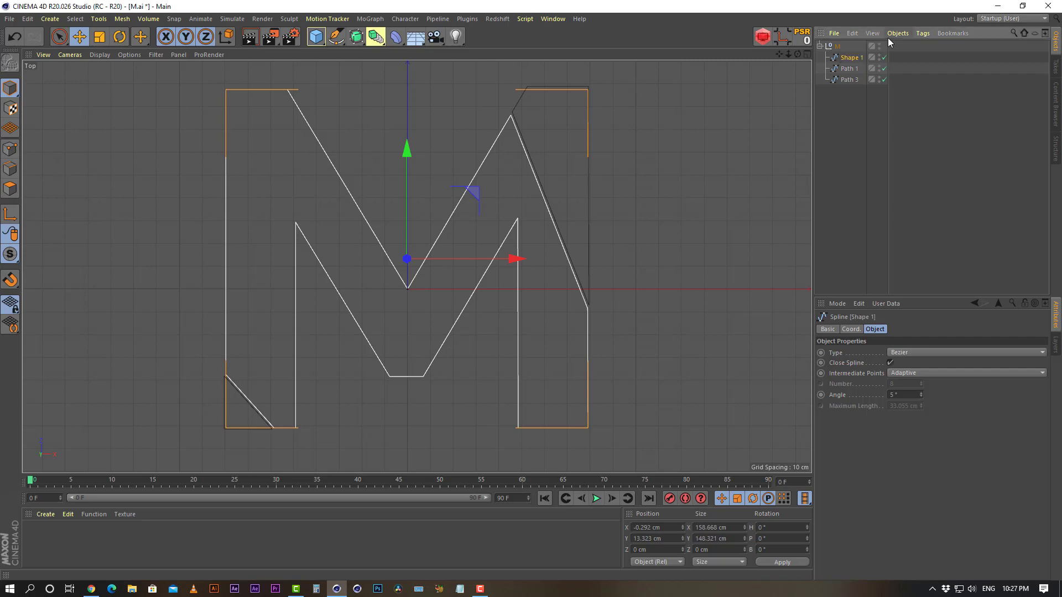
Reorder Path 3 to sit directly above Path 1 and rename it as "Shape 2".
click(848, 79)
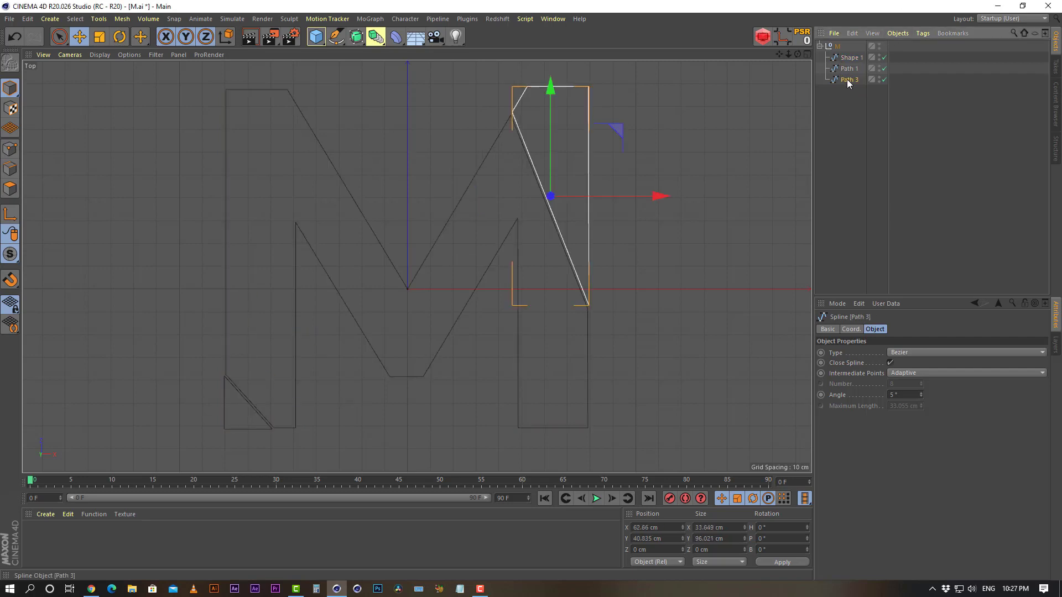
drag(848, 81, 850, 65)
double_click(849, 68)
text(Shape)
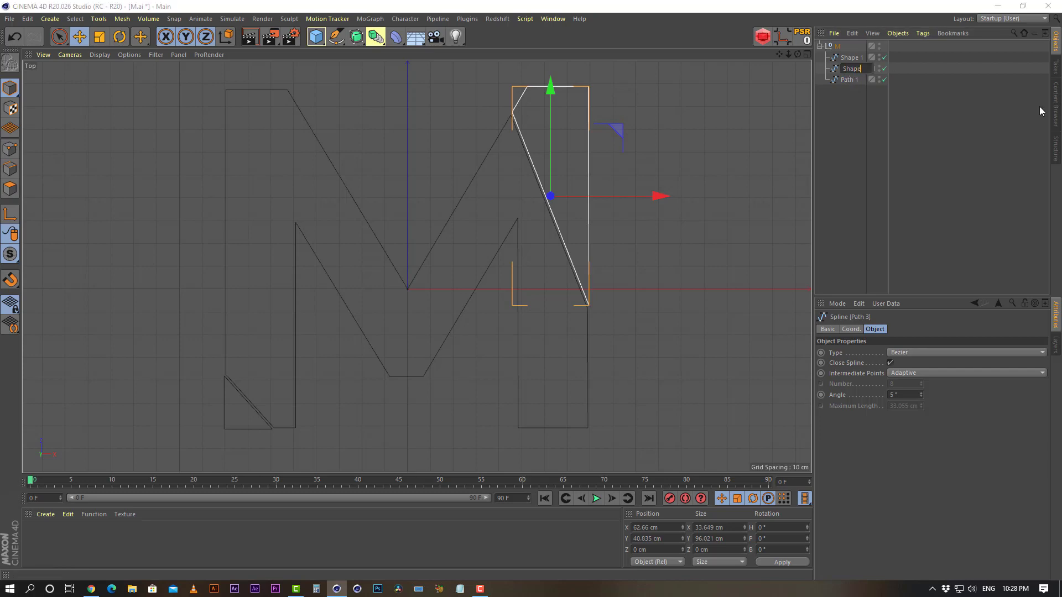
text( 2)
key(Return)
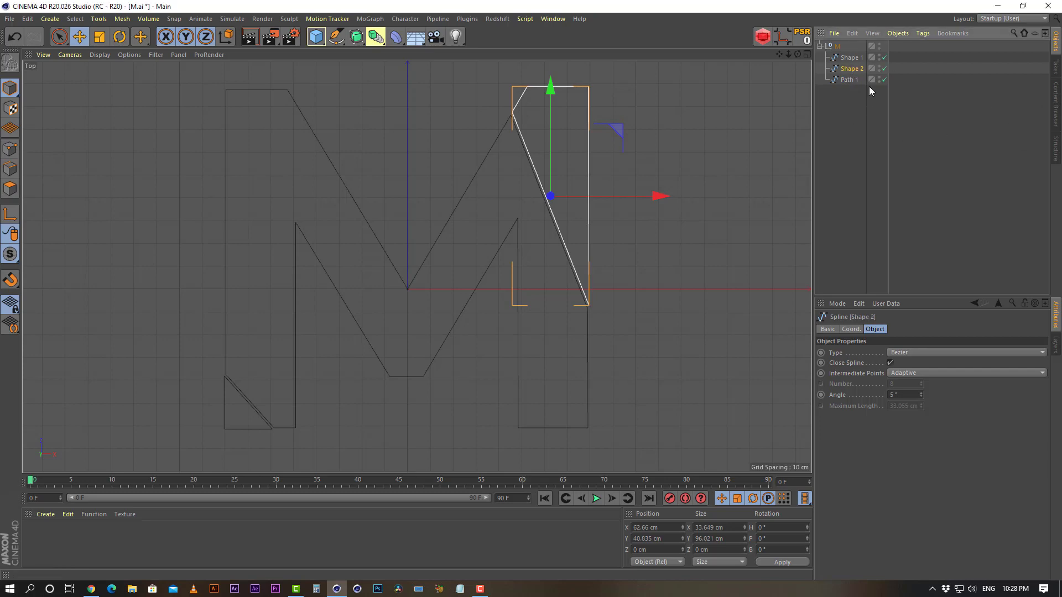
Rename the small triangular spline, Path 1, as "Shape 3" and clear the selection.
click(850, 79)
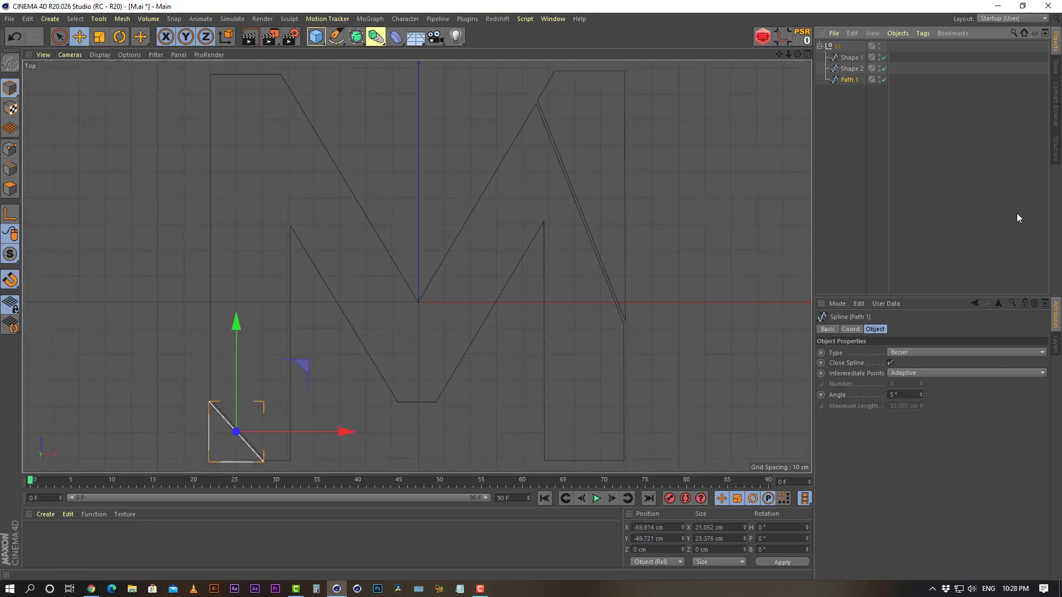
key(p)
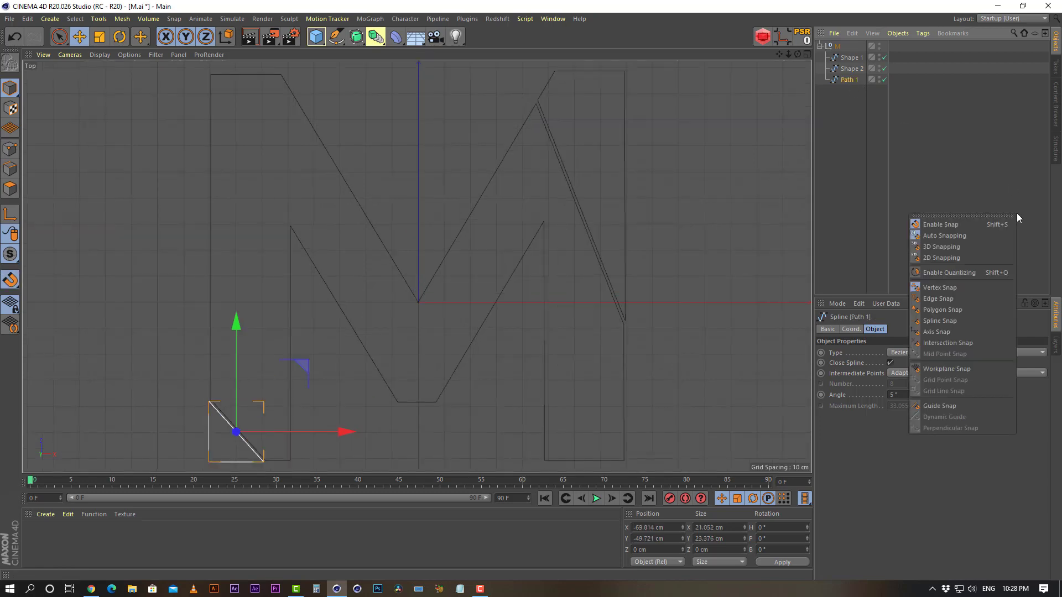
click(844, 80)
double_click(850, 79)
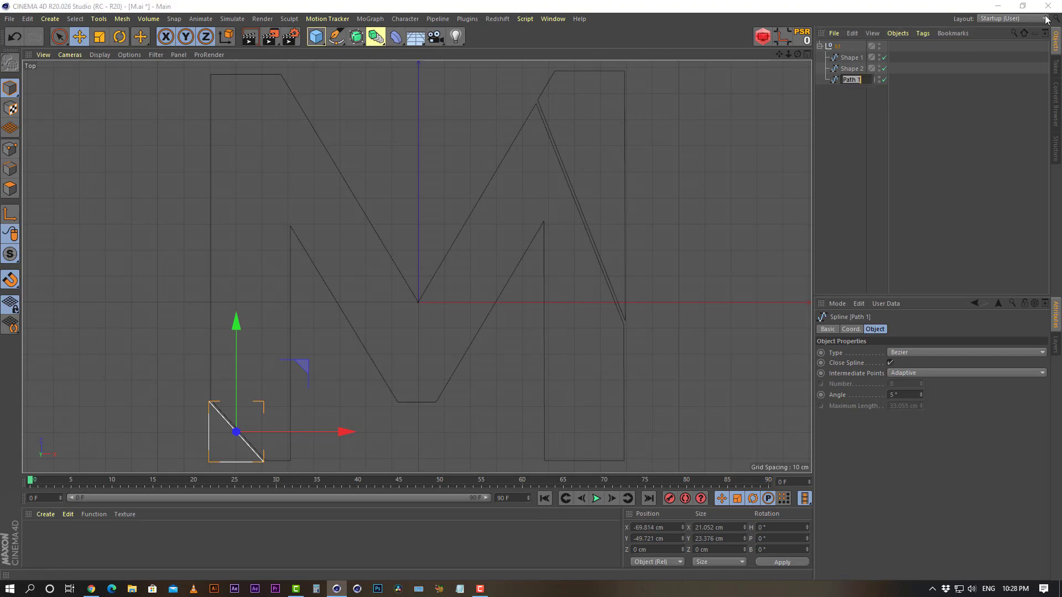
text(Shape)
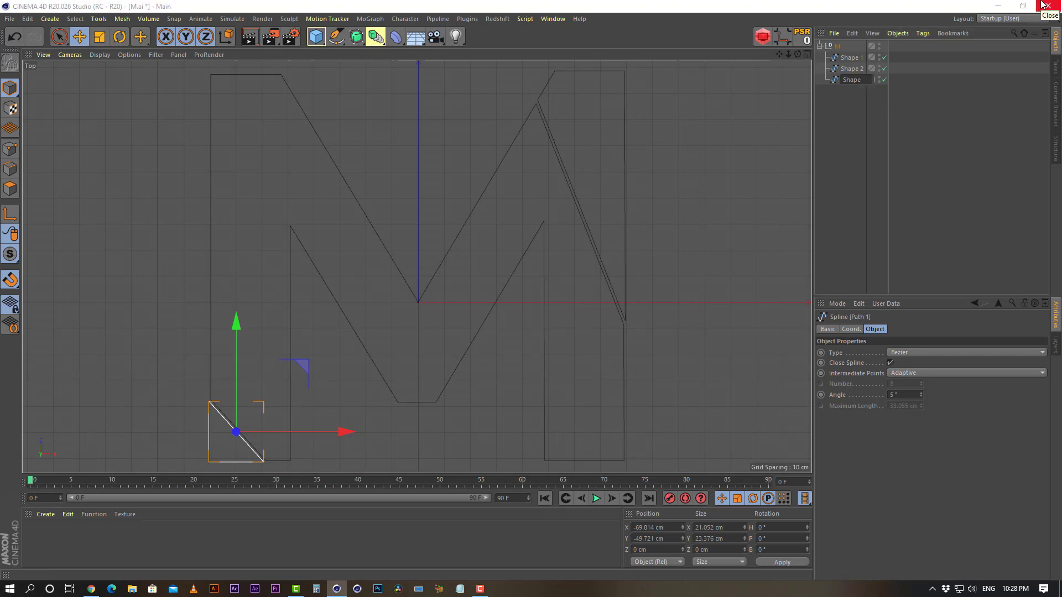
text( 3)
key(Return)
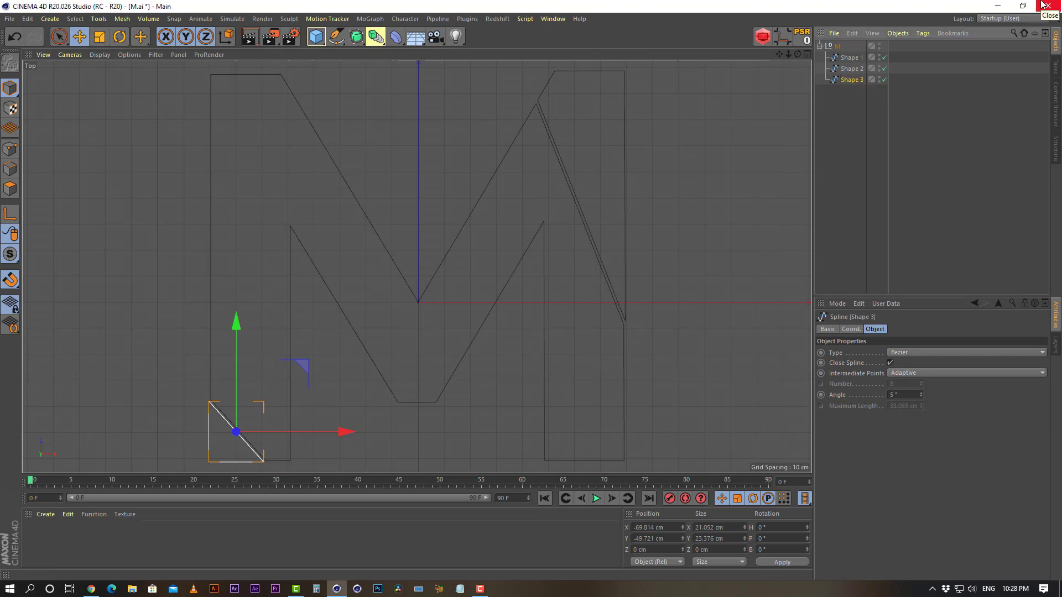
click(858, 118)
Select the M null and return to the full perspective view of the letter.
click(840, 47)
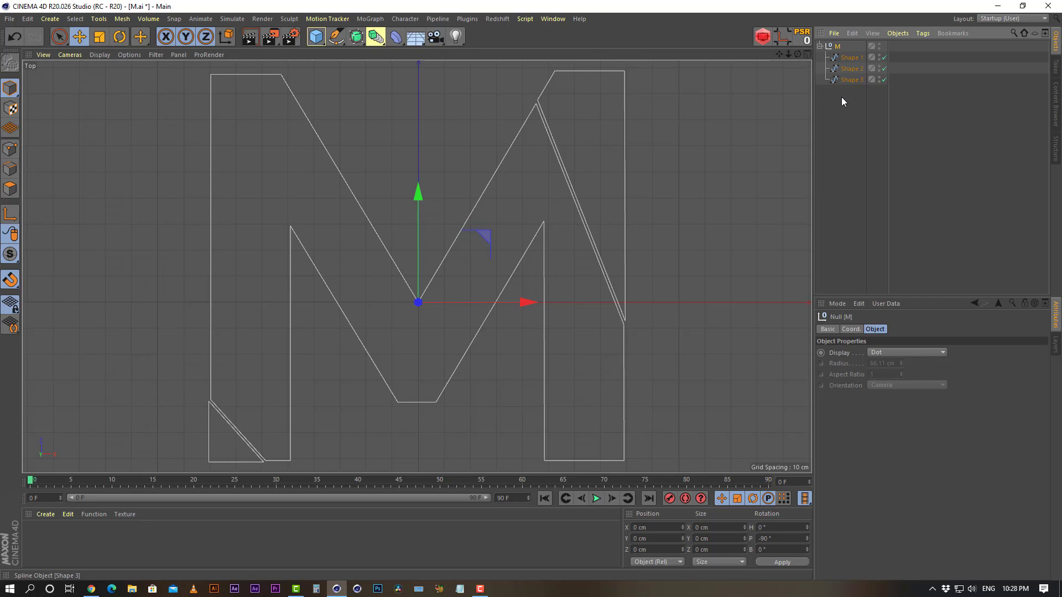
click(860, 115)
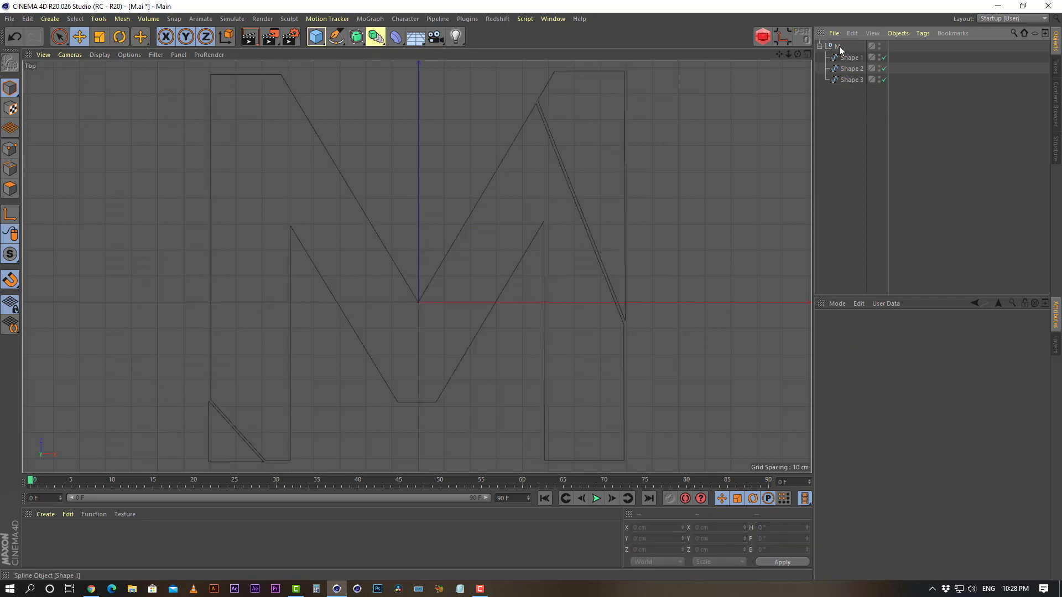
click(837, 47)
middle_drag(476, 212, 475, 201)
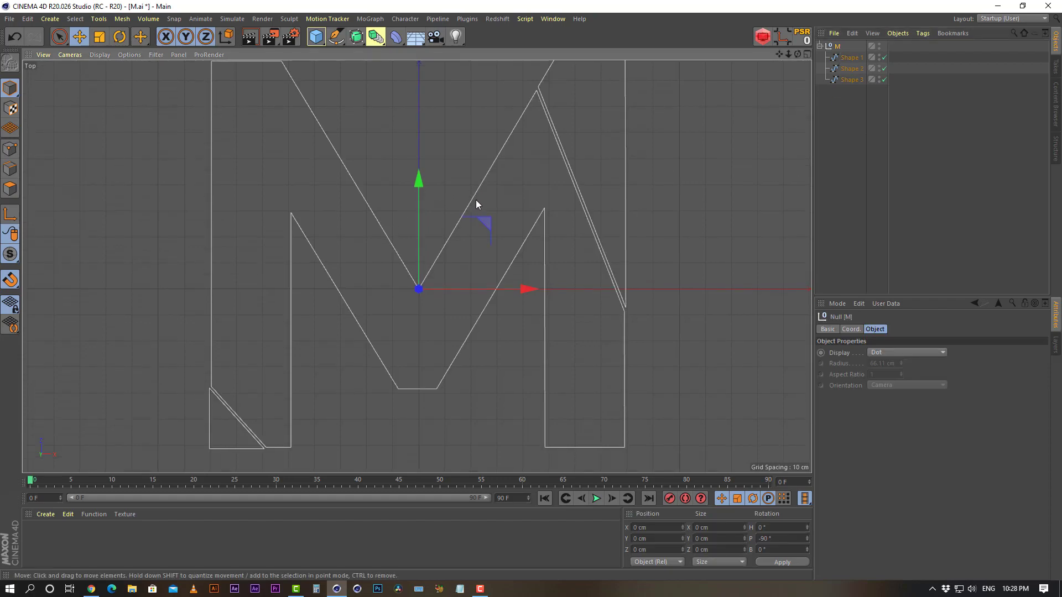
middle_click(475, 200)
middle_click(274, 182)
alt+drag(468, 241, 478, 236)
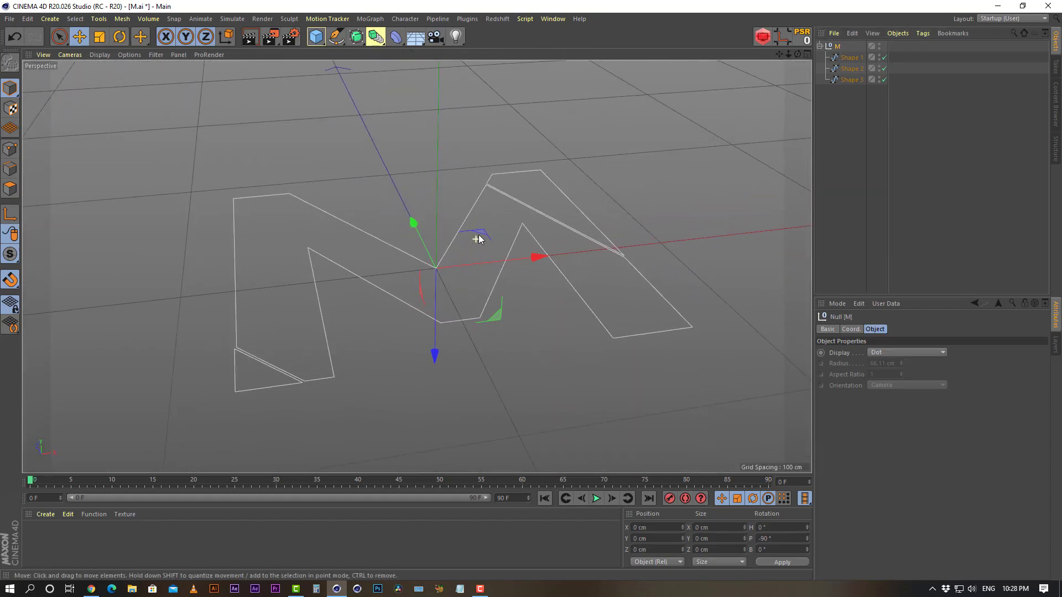
scroll(479, 236, up, 1)
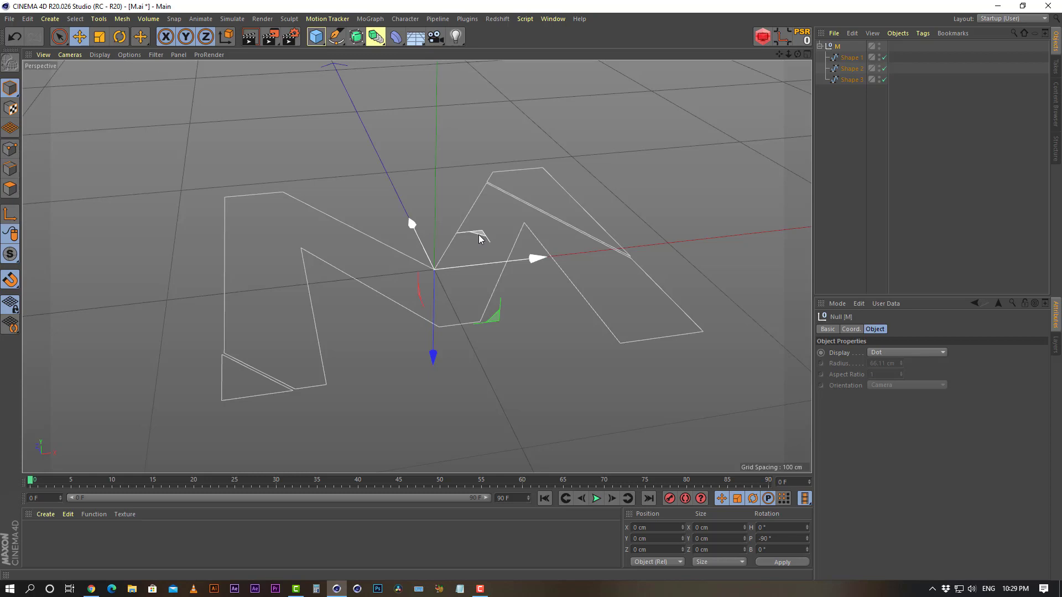
mouse_move(541, 222)
alt+mouse_down()
mouse_move(520, 227)
mouse_move(541, 202)
alt+mouse_up()
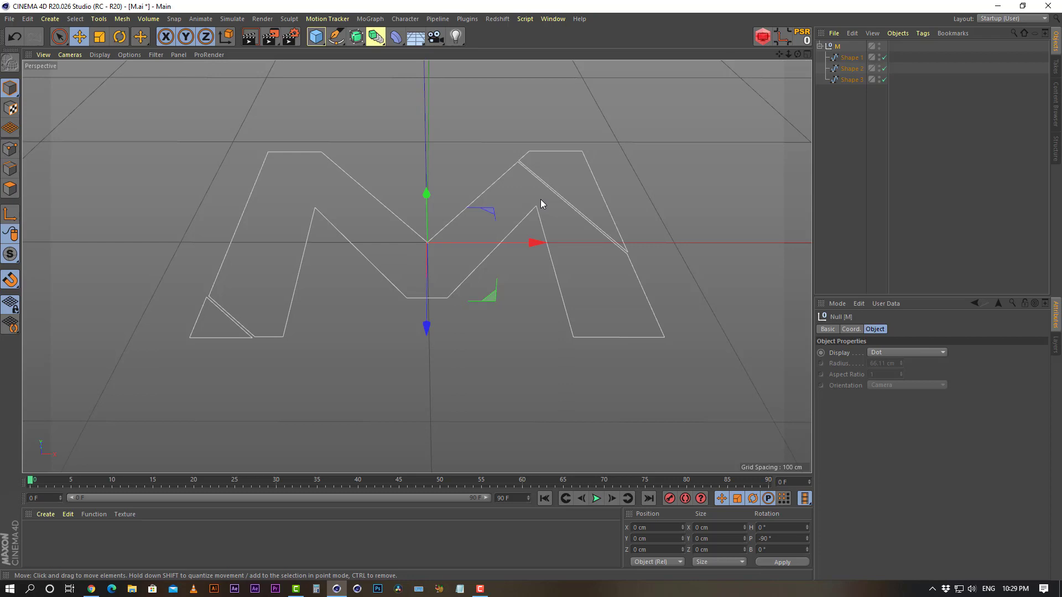
alt+drag(597, 233, 576, 262)
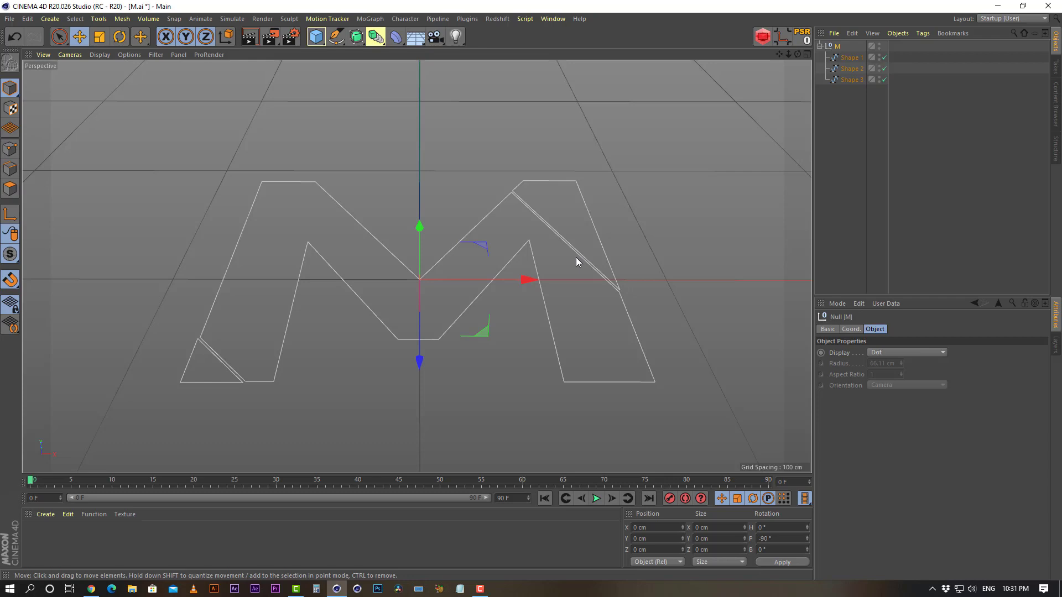
alt+drag(394, 244, 469, 261)
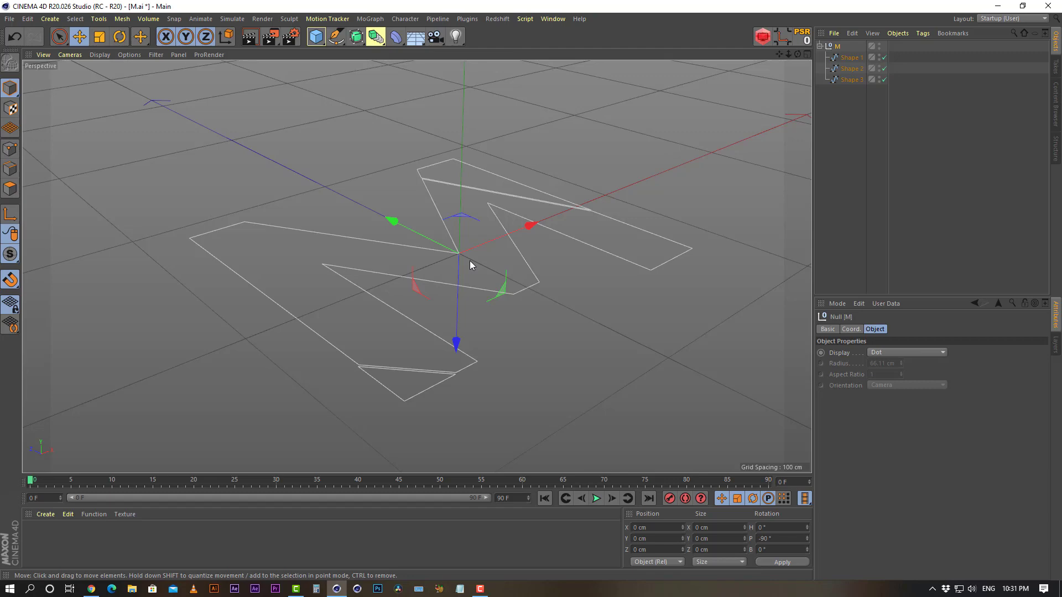
alt+drag(580, 343, 529, 343)
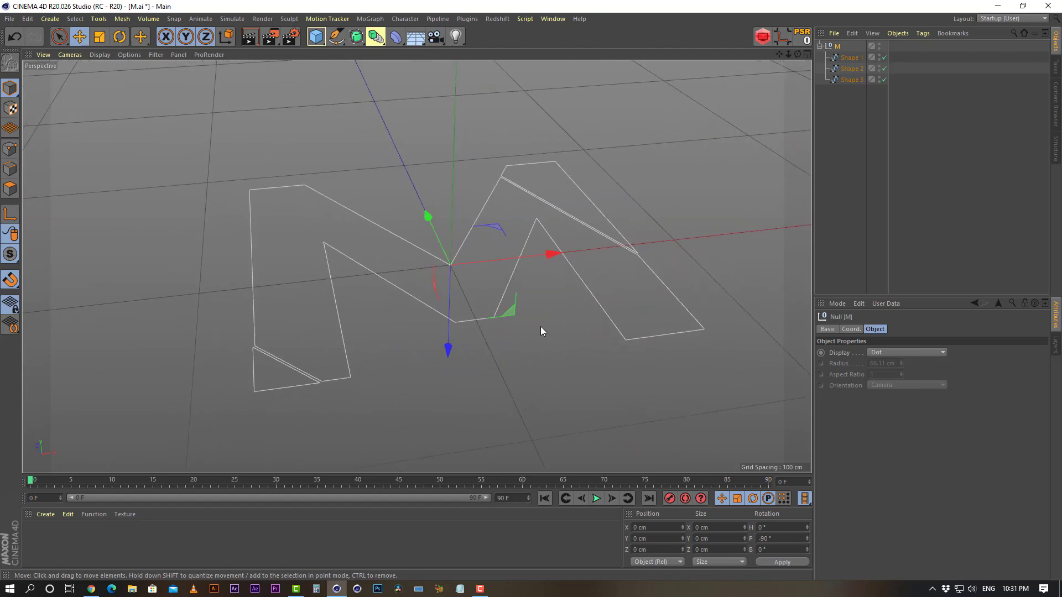
Examine the individual splines of the letter M by selecting its separate pieces in turn.
click(841, 176)
alt+drag(652, 273, 413, 297)
click(451, 295)
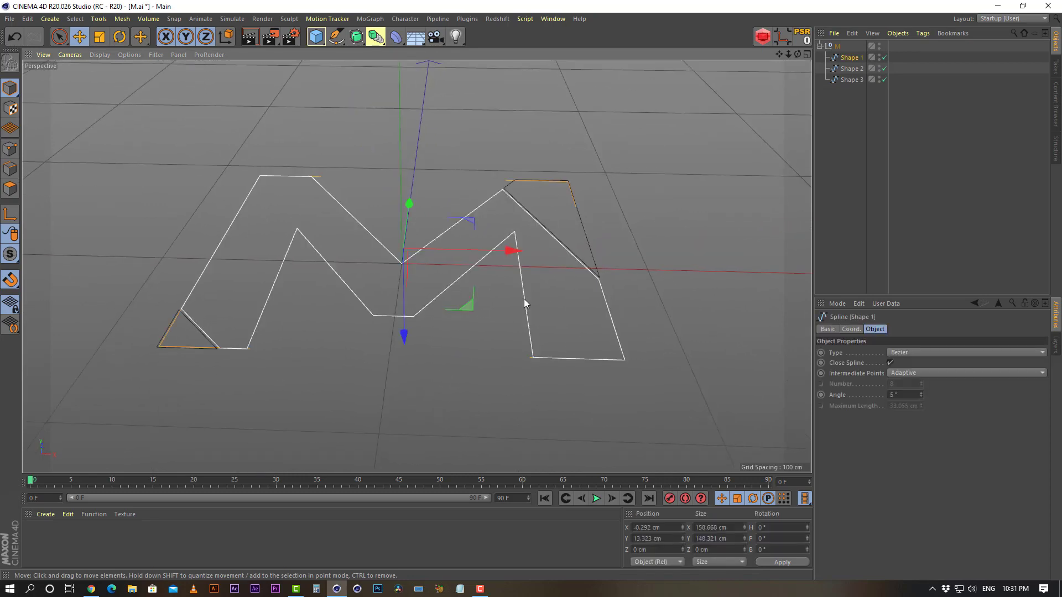
click(588, 252)
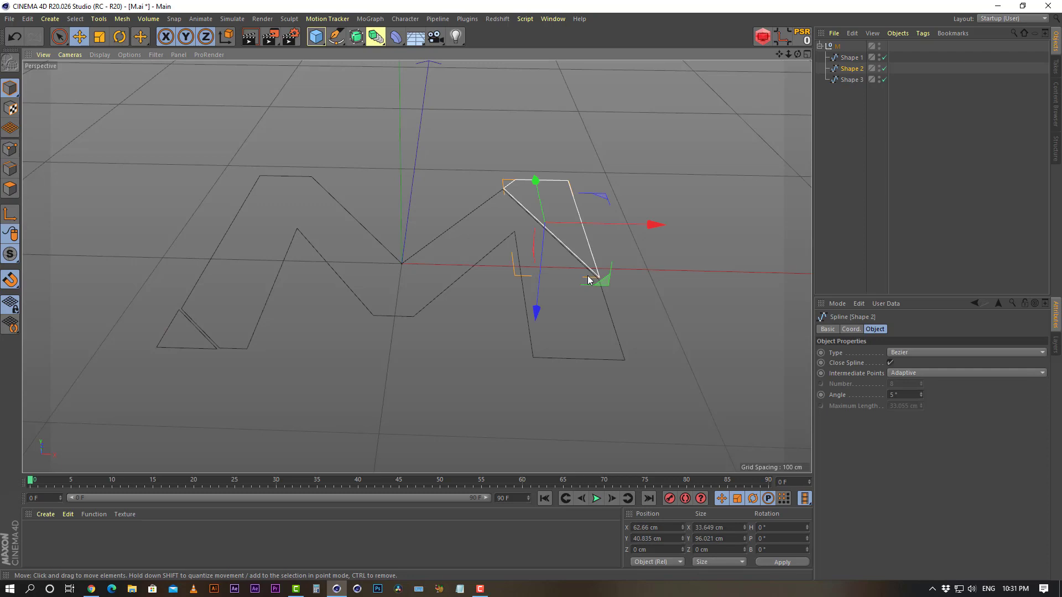
alt+drag(467, 265, 489, 225)
click(451, 254)
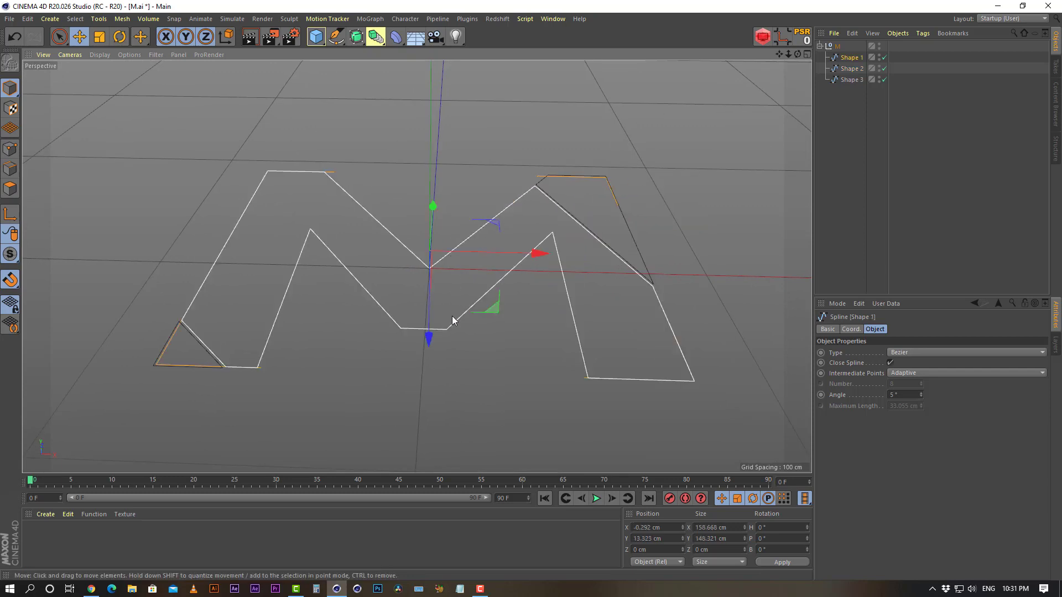
click(186, 366)
click(566, 244)
Add an Extrude generator as parent of the M null and enable its Hierarchical option.
click(832, 111)
click(851, 56)
click(837, 47)
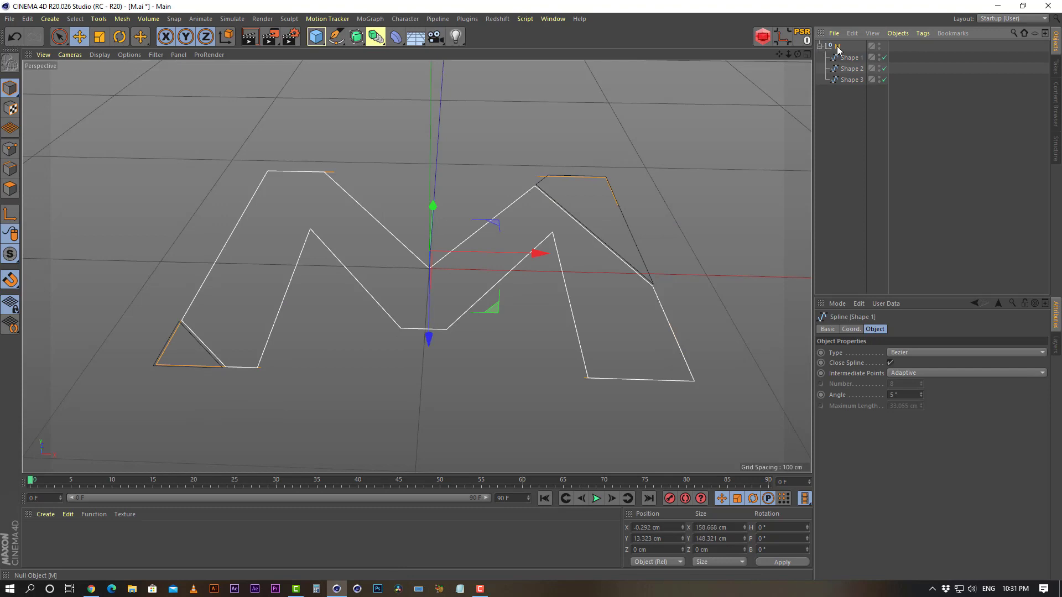
drag(355, 37, 499, 50)
click(835, 115)
click(845, 46)
click(877, 395)
Try extruding the letter M with Z movements of -20 cm and -10 cm.
alt+drag(491, 193, 551, 299)
drag(977, 353, 665, 363)
text(-20)
key(Return)
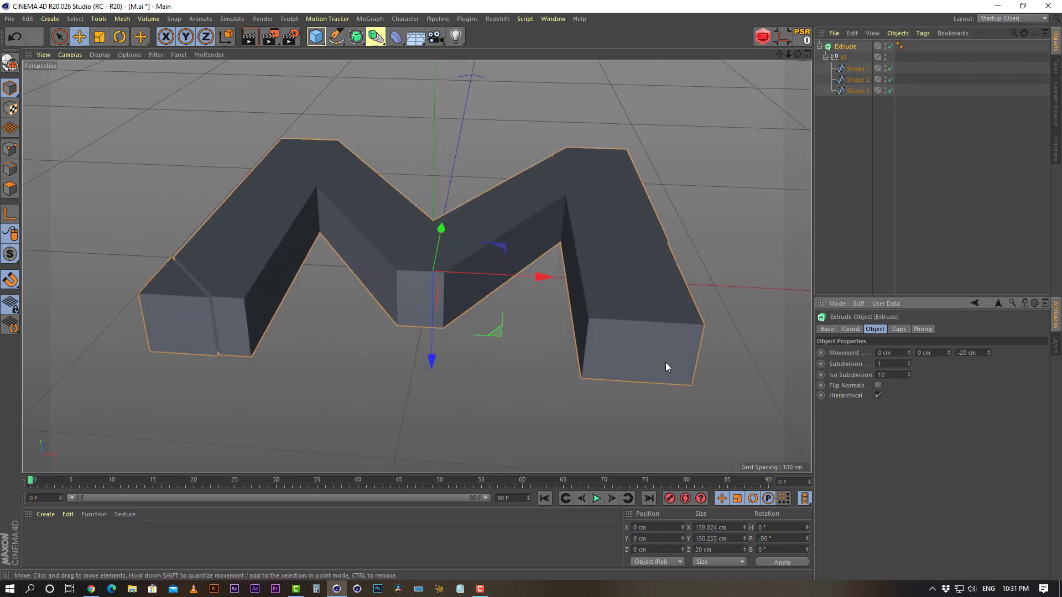
alt+drag(624, 316, 481, 304)
text(-10)
key(Return)
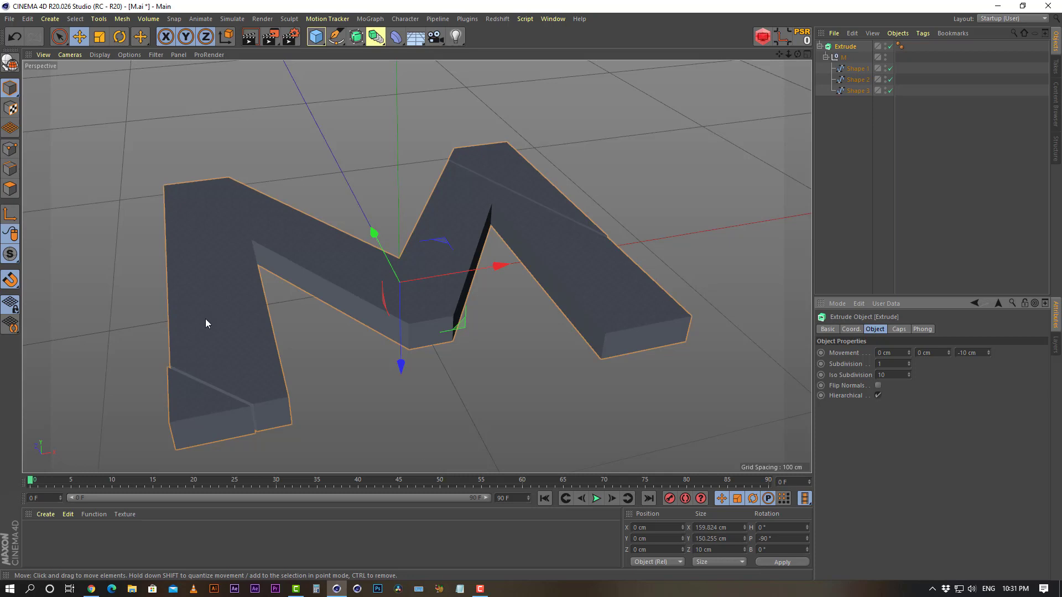
Set the Extrude object's Z movement to -15 cm and check the letter's thickness.
alt+middle_drag(578, 252, 570, 211)
alt+drag(572, 258, 548, 243)
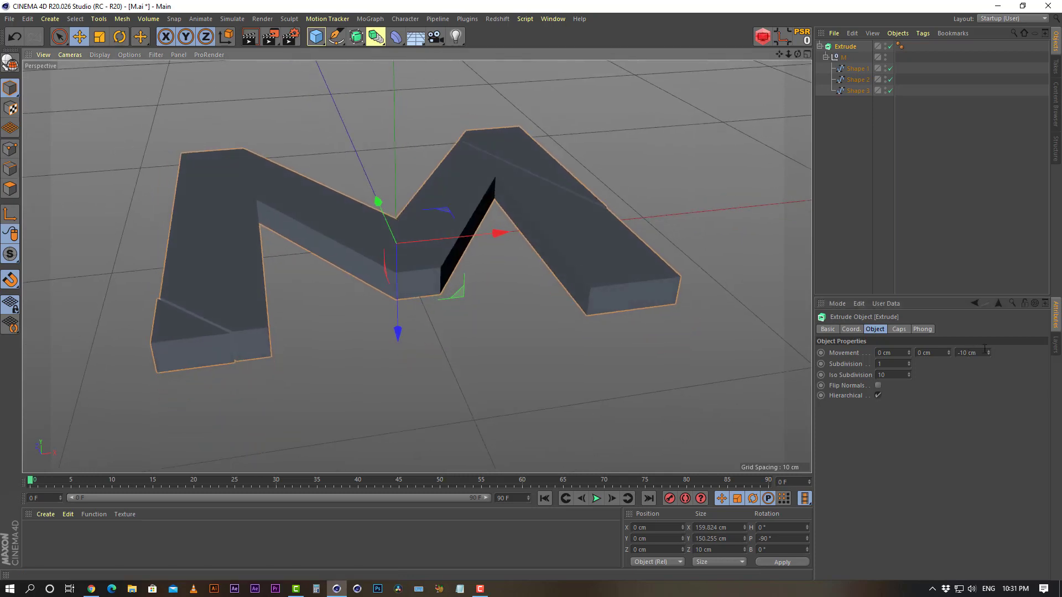
drag(984, 352, 420, 525)
text(-15)
key(Return)
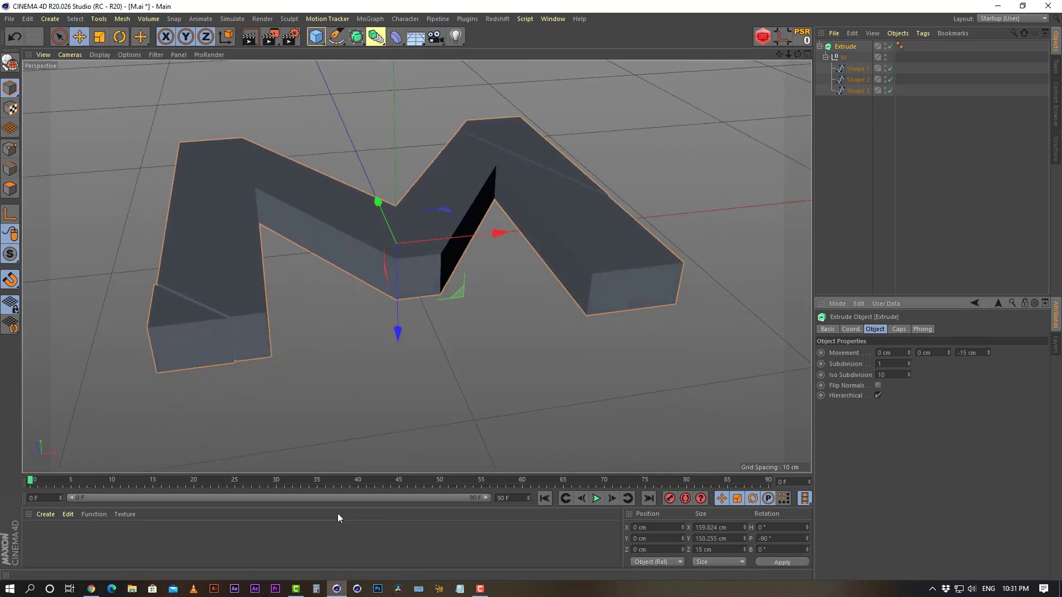
alt+drag(401, 300, 465, 324)
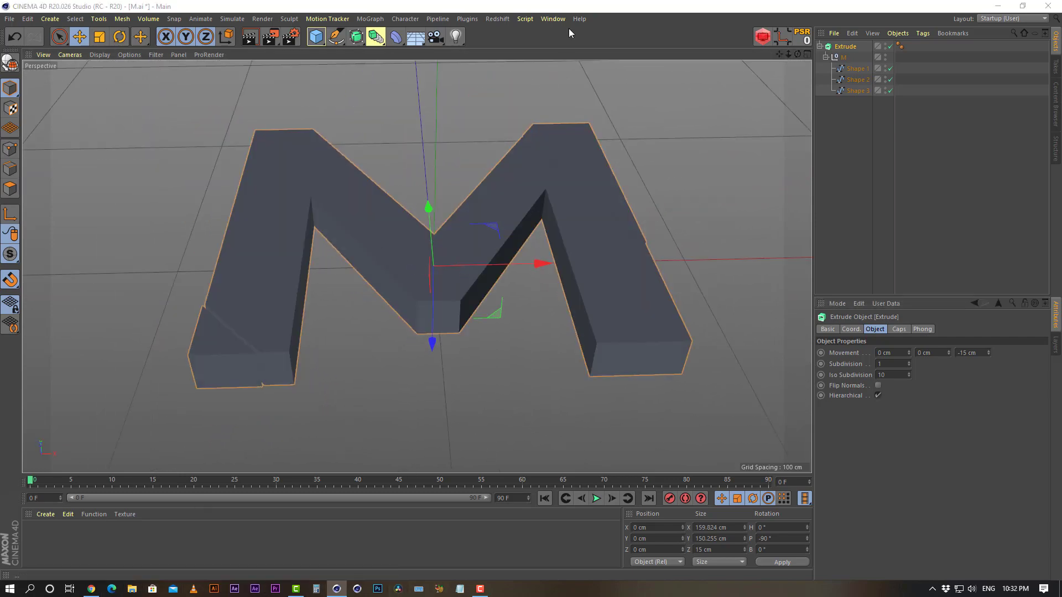
Open reference image 01 from the M Design project's Ref folder, inside 08. Motion Design Master Class on Drive 2 (E:).
key(super+e)
click(116, 445)
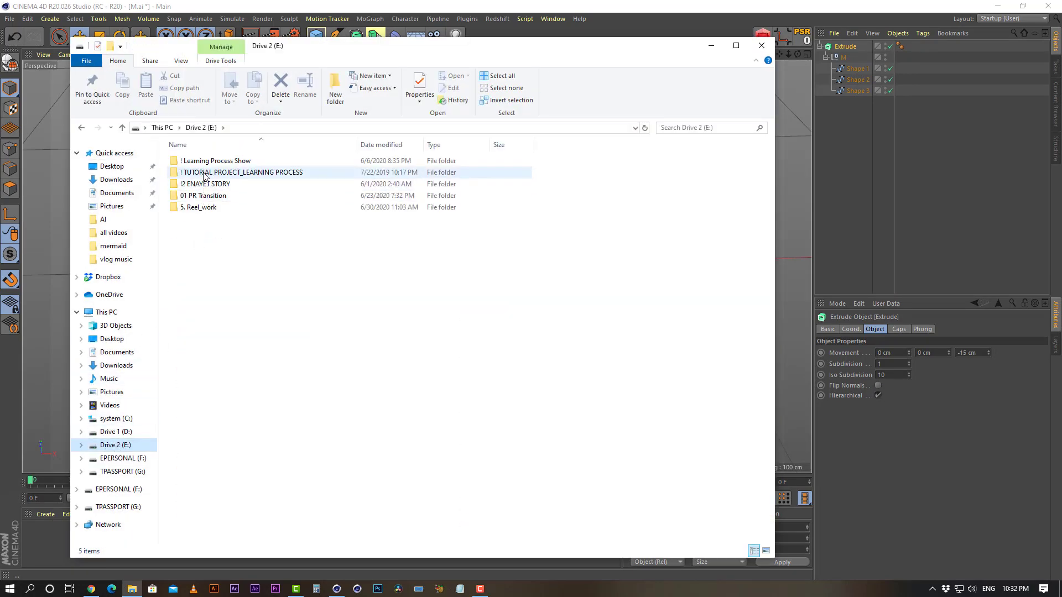
double_click(204, 175)
click(201, 252)
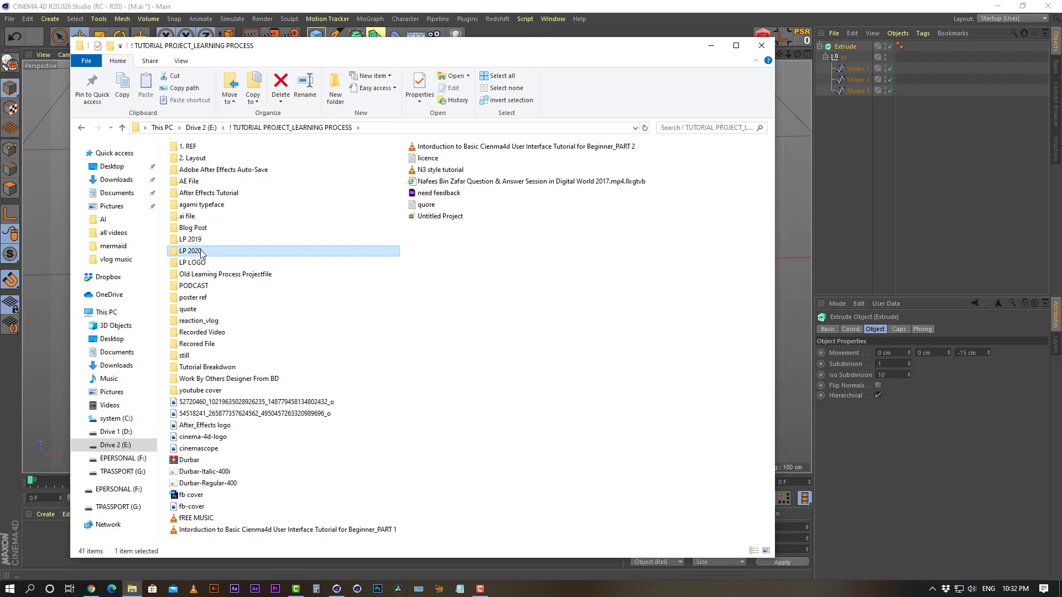
double_click(201, 252)
double_click(227, 247)
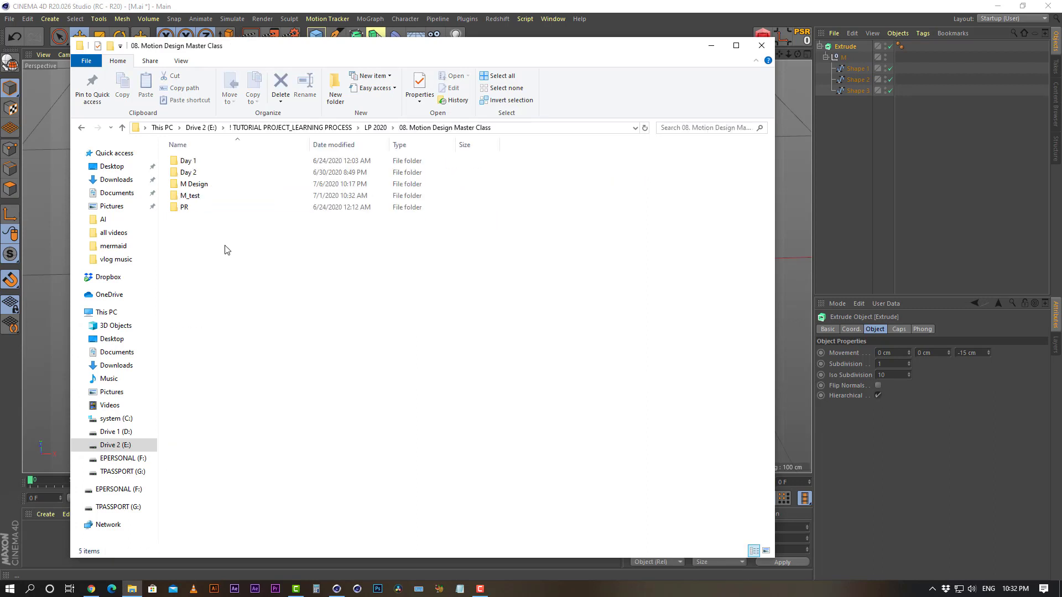
double_click(193, 184)
click(186, 208)
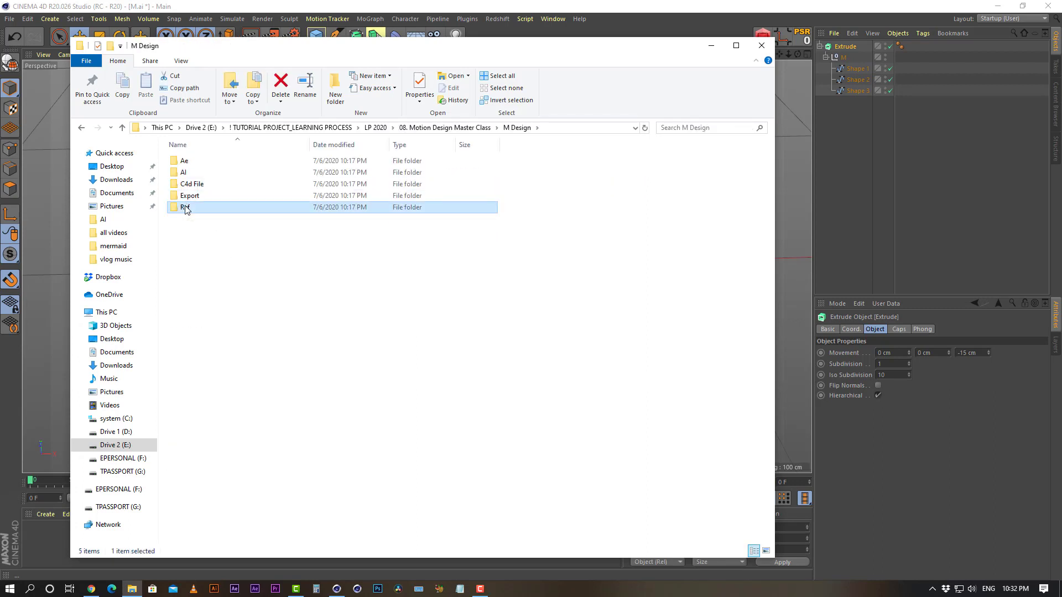
double_click(186, 207)
double_click(194, 184)
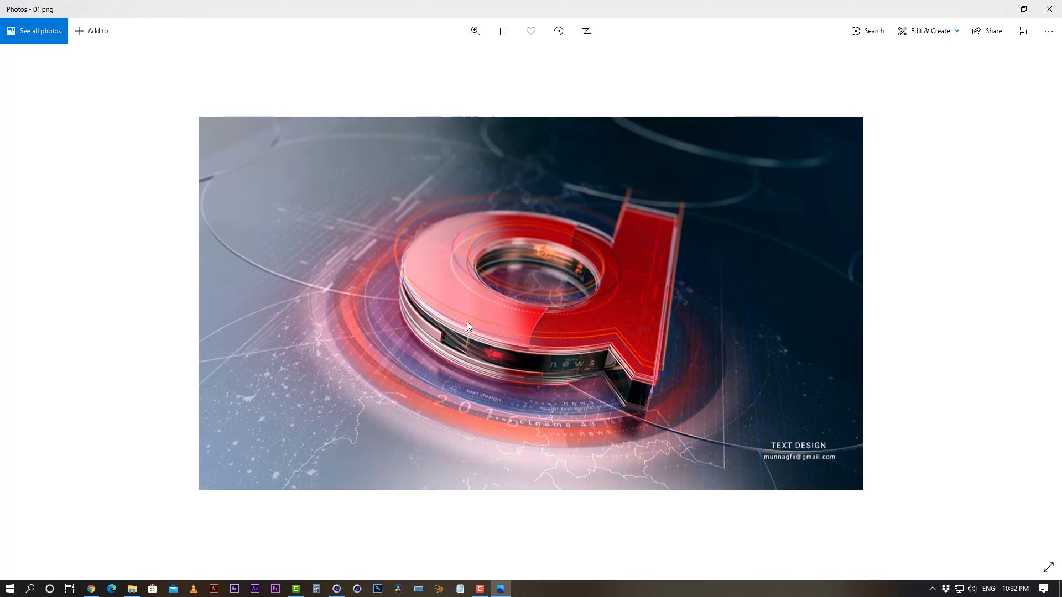
Review reference image 01 again, then return to Cinema 4D and inspect the extruded M from similar angles.
click(999, 9)
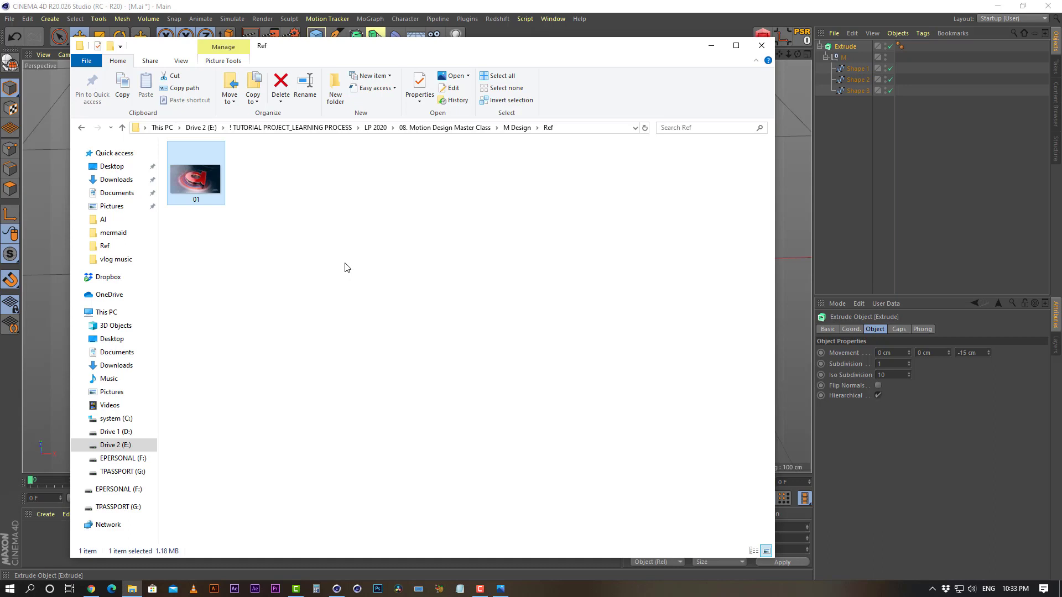
click(500, 589)
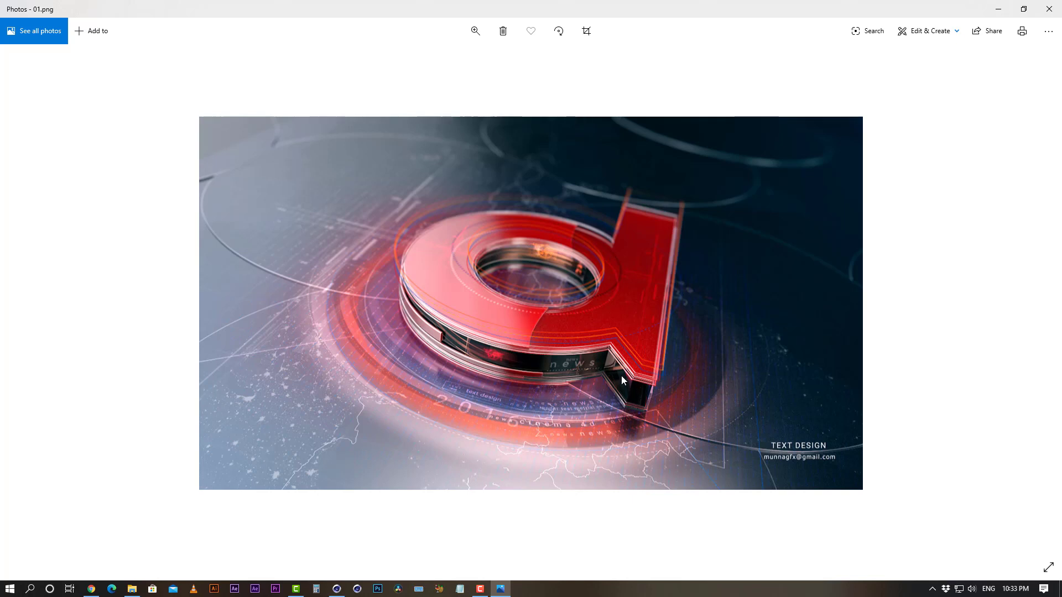
click(999, 9)
click(551, 7)
alt+drag(334, 327, 554, 197)
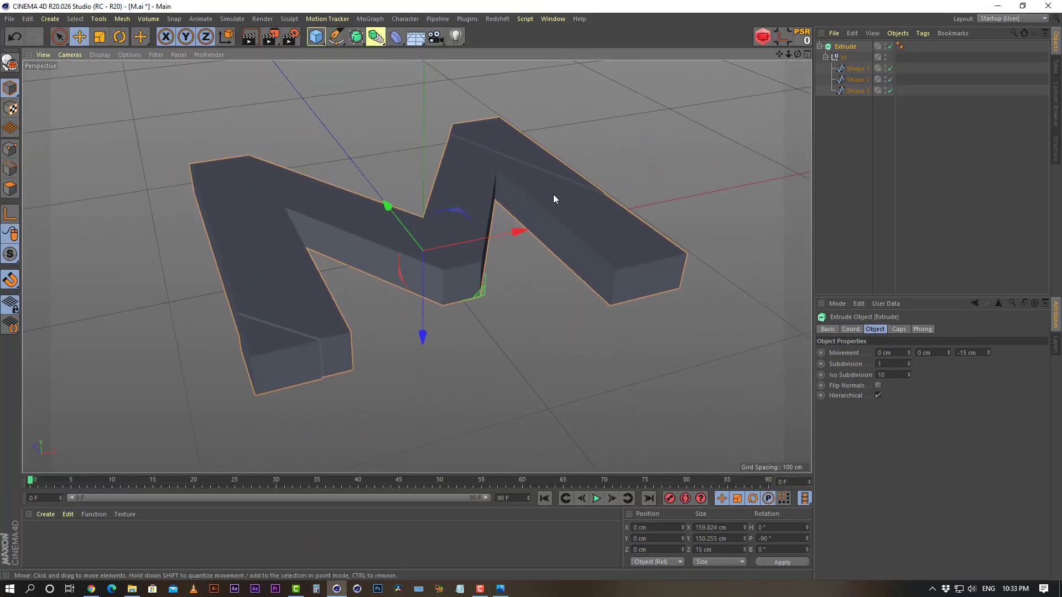
alt+drag(468, 242, 615, 277)
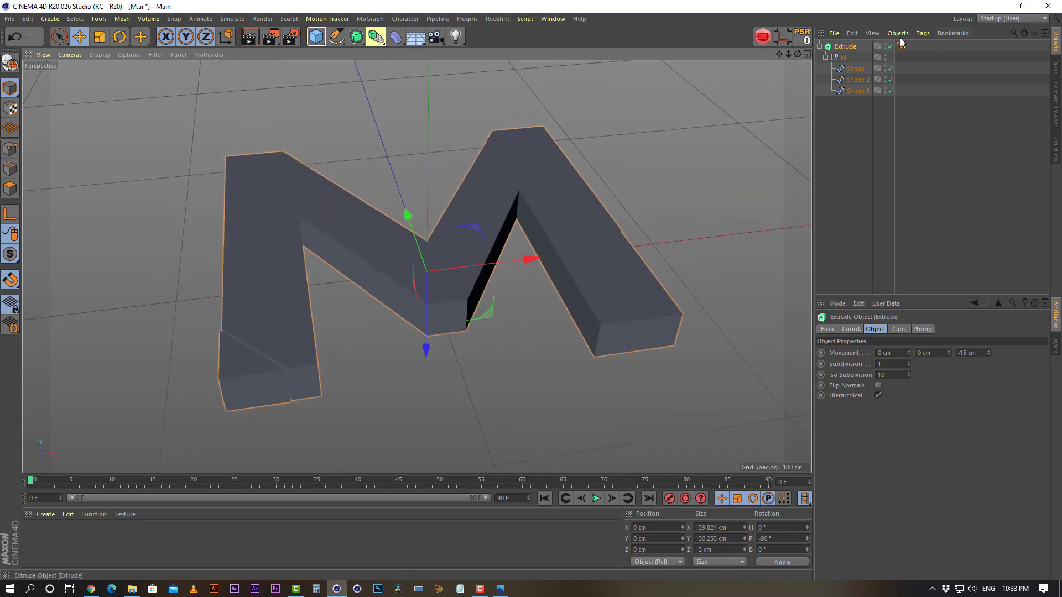
click(820, 46)
click(820, 47)
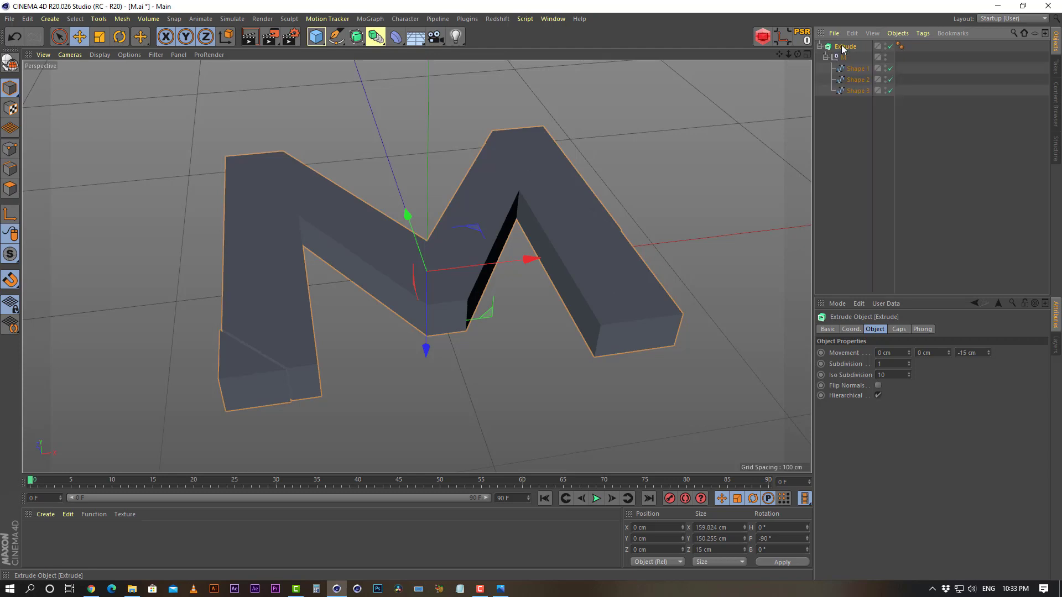
click(846, 94)
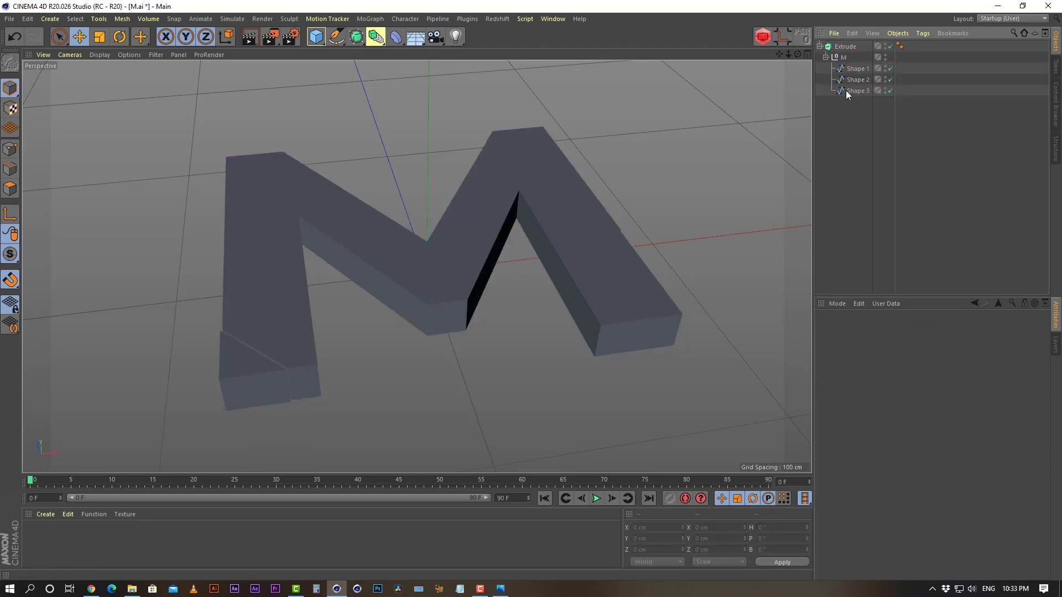
click(820, 46)
click(845, 47)
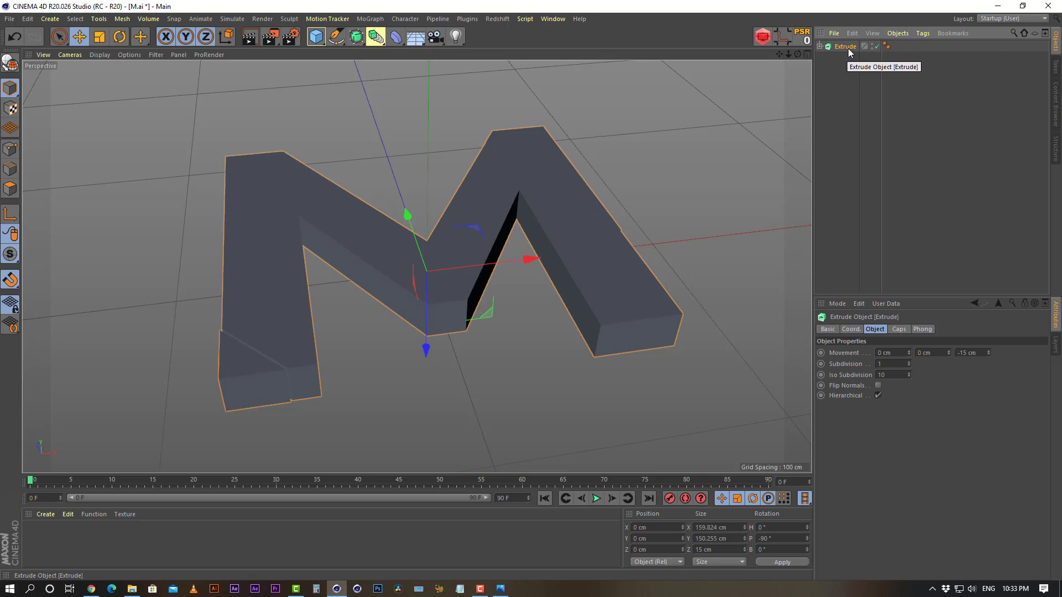
click(820, 47)
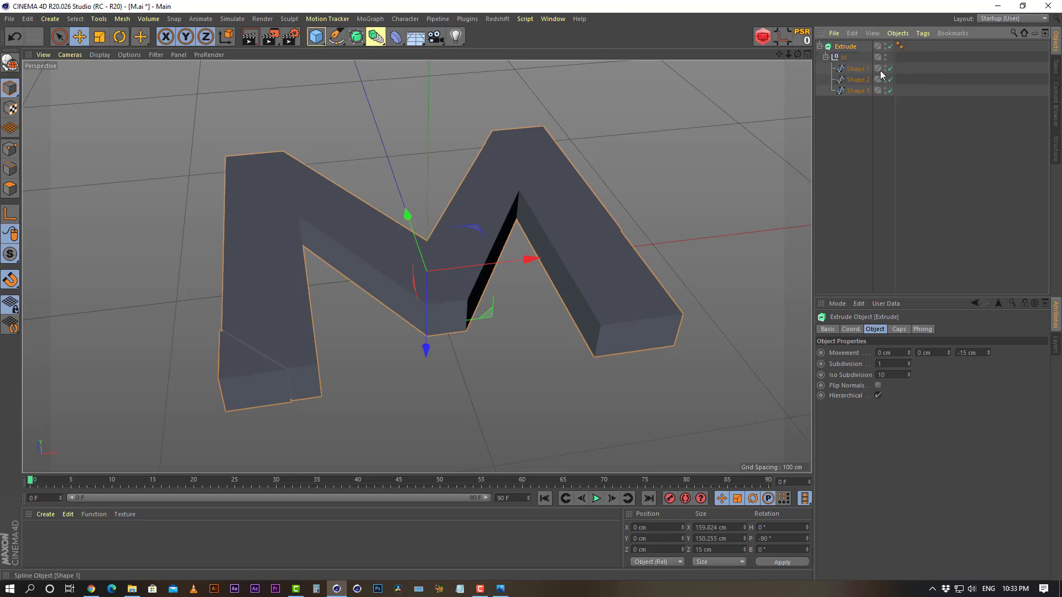
click(839, 125)
Group the Extrude object under a null and duplicate that null below the original.
click(845, 48)
click(820, 46)
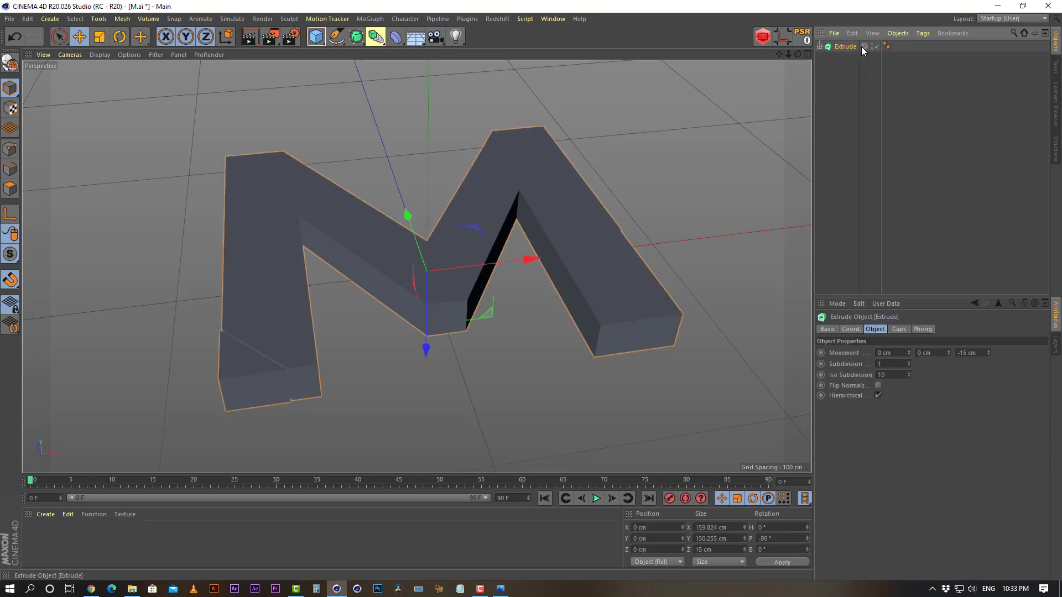
key(alt+g)
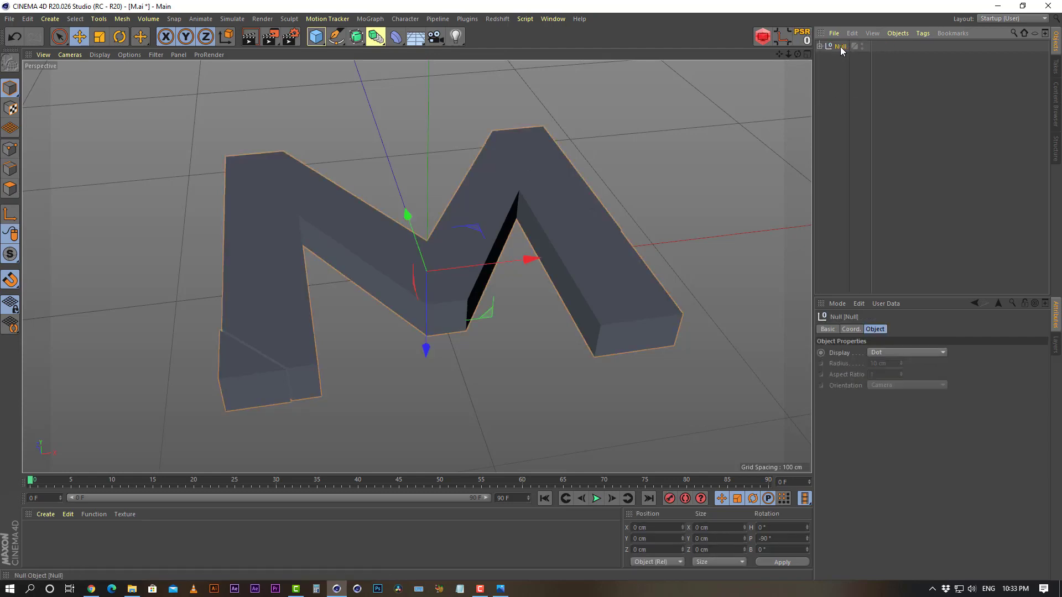
ctrl+drag(841, 46, 835, 84)
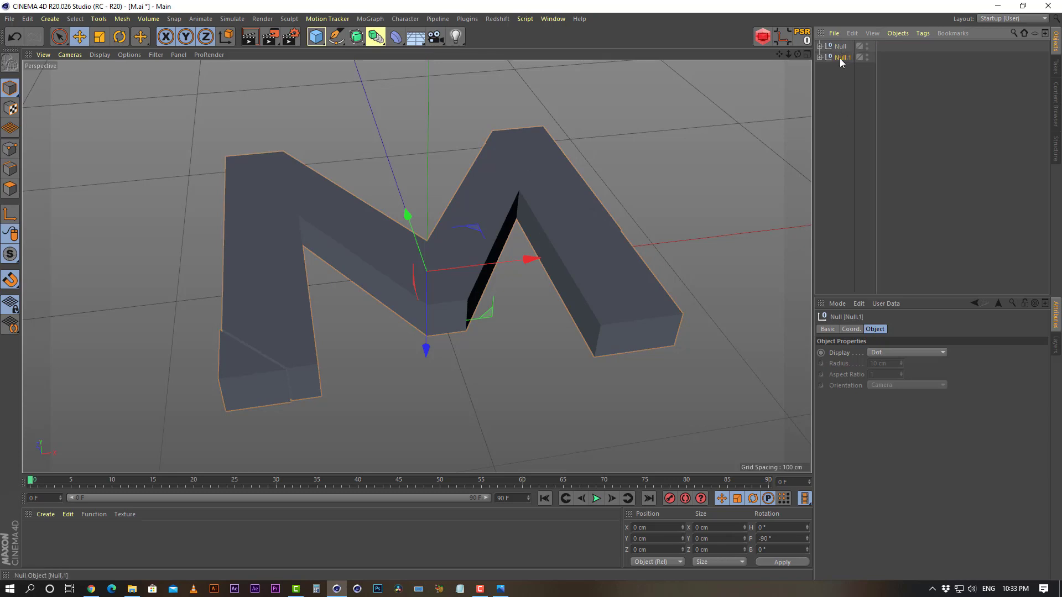
Rename the duplicated null as "backup" and clear the selection.
double_click(841, 57)
text(backup)
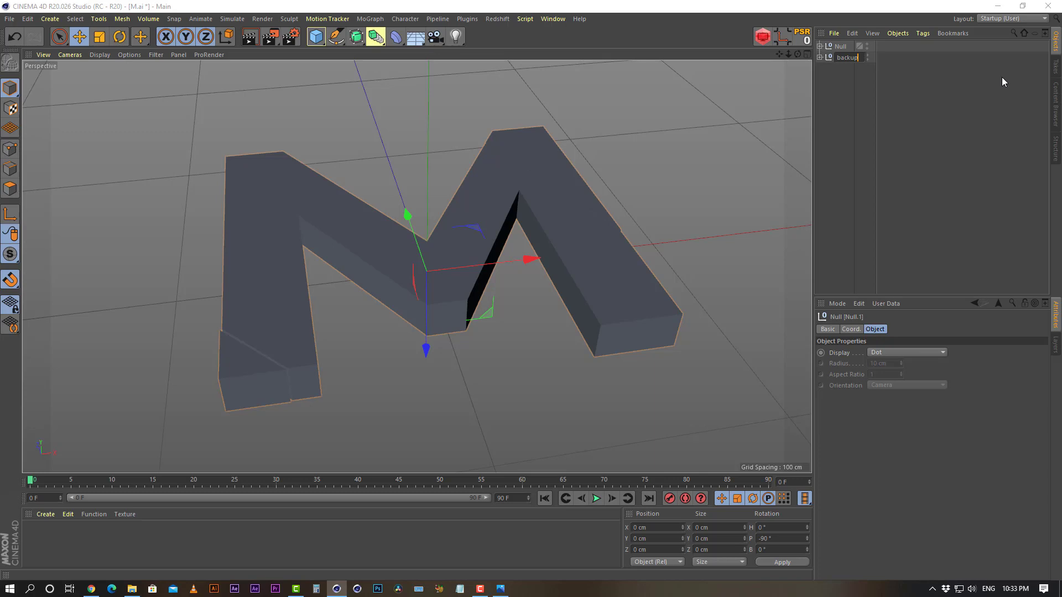
key(Return)
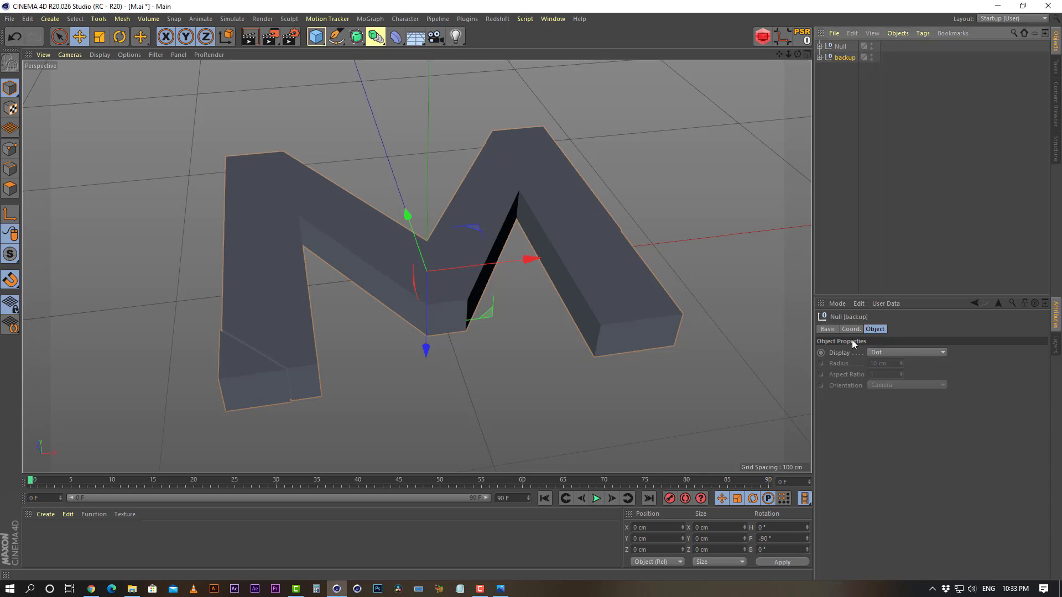
click(838, 181)
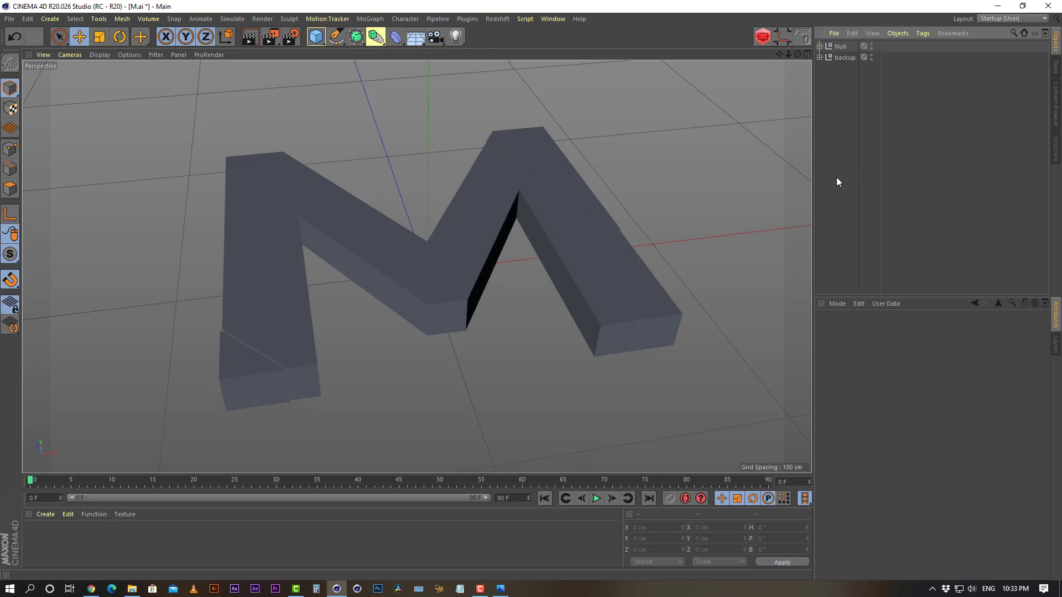
Show the Layer Manager and select the backup null.
click(1057, 346)
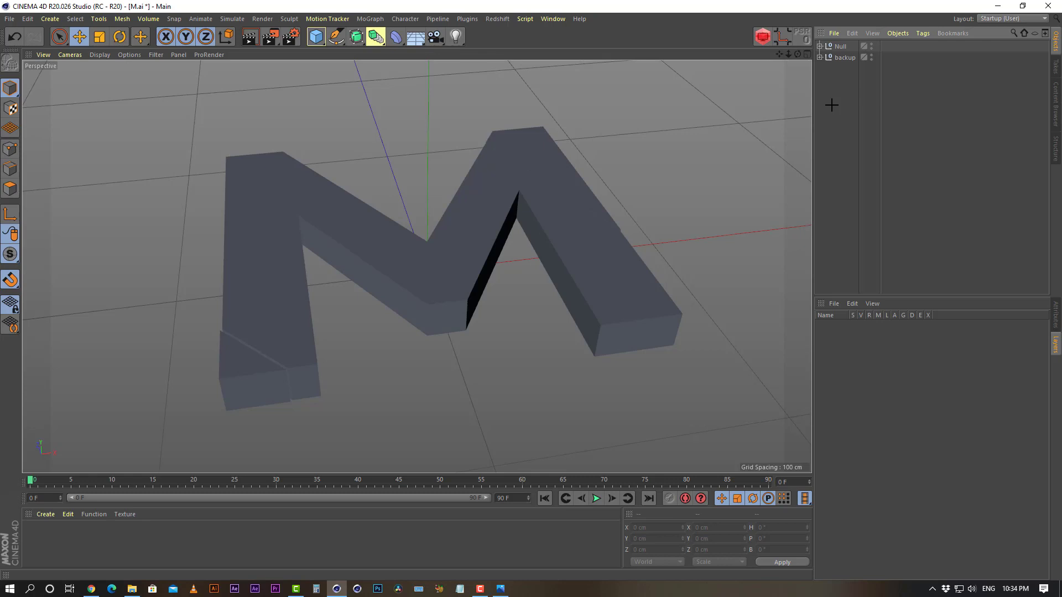
click(844, 56)
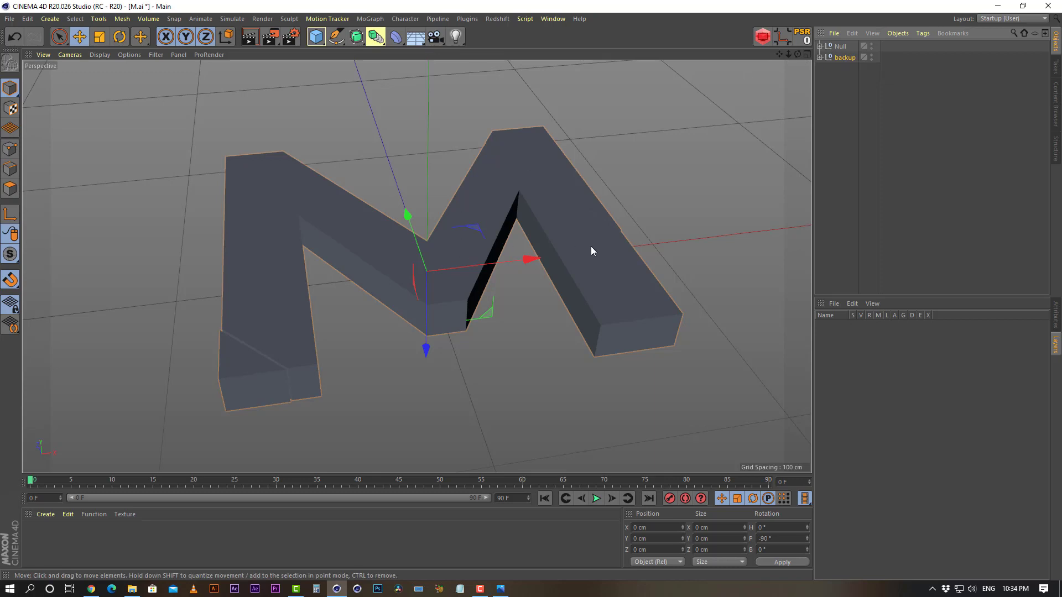
scroll(588, 246, down, 3)
scroll(574, 247, up, 6)
Add a 200 cm cube with two copies spread around the M, moving Cube.1 to about -283 cm in X.
click(316, 36)
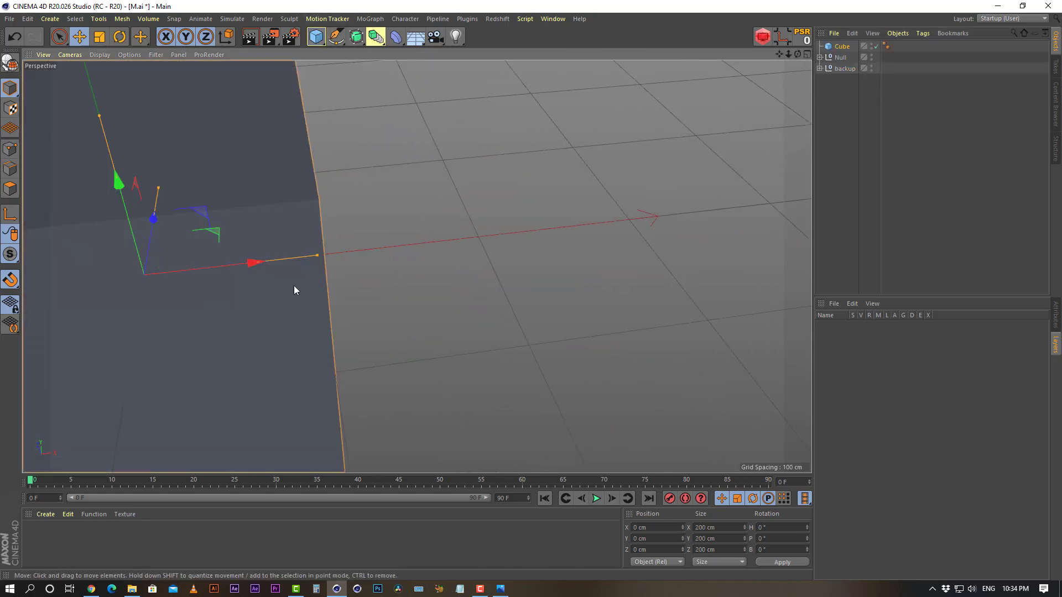
scroll(334, 238, down, 2)
drag(274, 254, 458, 344)
scroll(541, 218, down, 4)
click(499, 213)
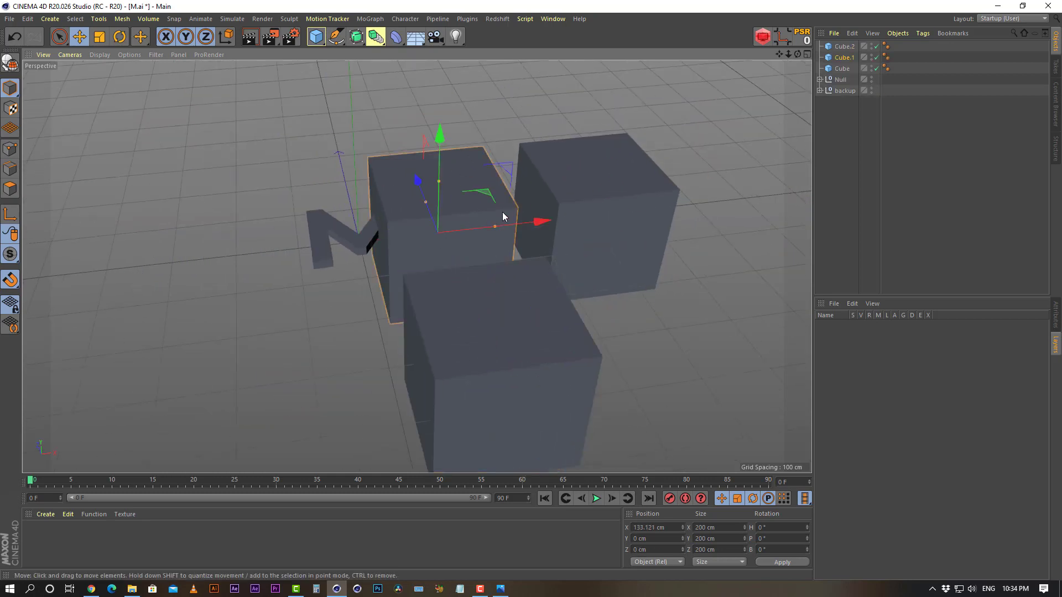
drag(540, 224, 304, 269)
alt+drag(540, 264, 493, 310)
alt+middle_drag(559, 238, 509, 290)
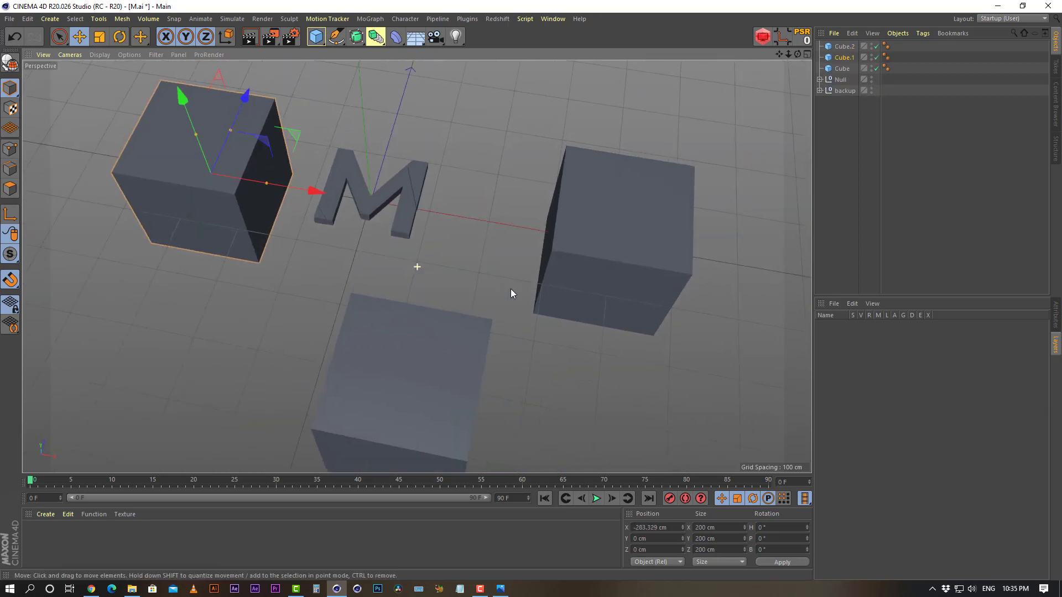
Examine the M and the three surrounding cubes from several angles and distances, selecting the original cube along the way.
scroll(465, 280, up, 4)
alt+drag(407, 253, 436, 209)
alt+right_drag(485, 201, 469, 236)
alt+middle_drag(469, 235, 462, 295)
click(613, 215)
alt+right_drag(339, 222, 380, 178)
alt+drag(380, 178, 417, 266)
alt+middle_drag(417, 265, 406, 239)
alt+right_drag(407, 166, 455, 121)
alt+drag(387, 206, 372, 169)
alt+middle_drag(377, 194, 417, 266)
alt+right_drag(417, 267, 426, 247)
alt+middle_drag(372, 259, 439, 303)
alt+drag(439, 303, 436, 282)
alt+drag(542, 337, 482, 317)
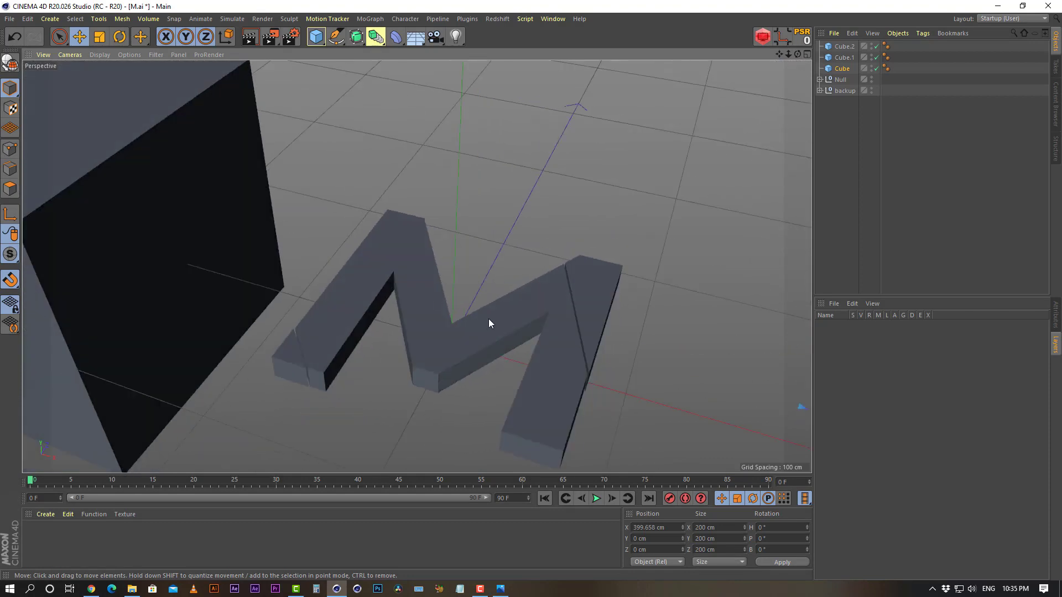
alt+right_drag(483, 317, 578, 300)
alt+middle_drag(669, 378, 646, 301)
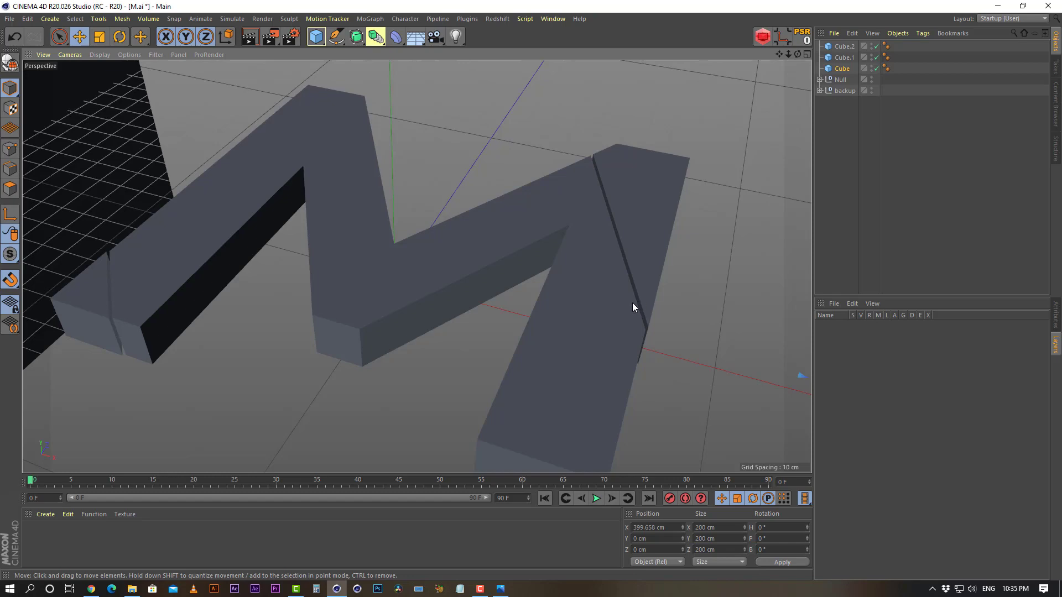
alt+drag(558, 304, 549, 297)
alt+right_drag(553, 296, 443, 308)
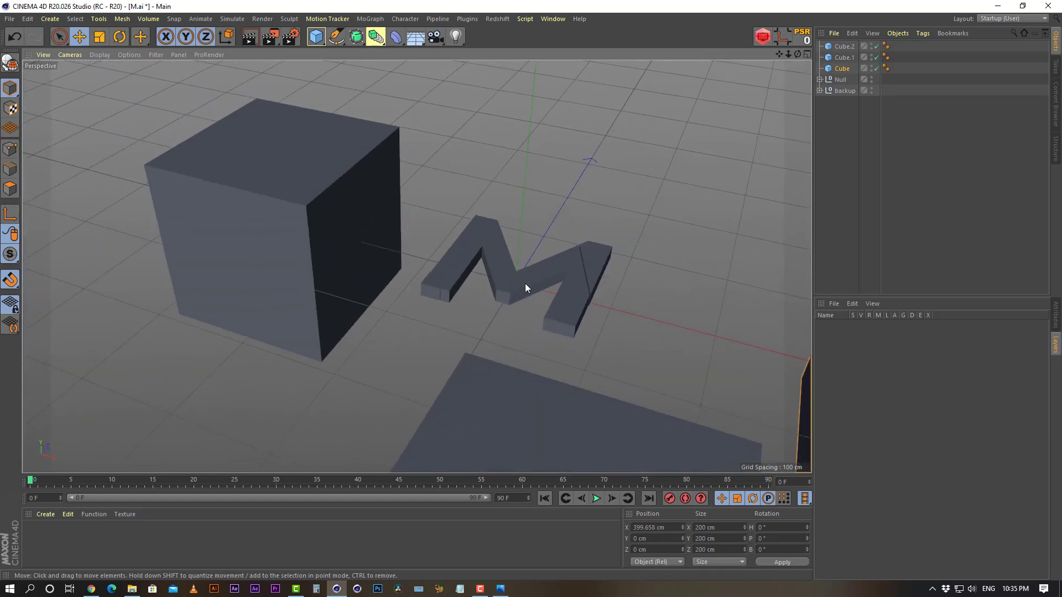
alt+middle_drag(540, 292, 472, 264)
alt+drag(472, 264, 533, 256)
alt+middle_drag(484, 251, 509, 235)
alt+drag(510, 236, 551, 302)
scroll(415, 281, up, 3)
alt+right_drag(561, 263, 436, 300)
alt+middle_drag(569, 286, 404, 251)
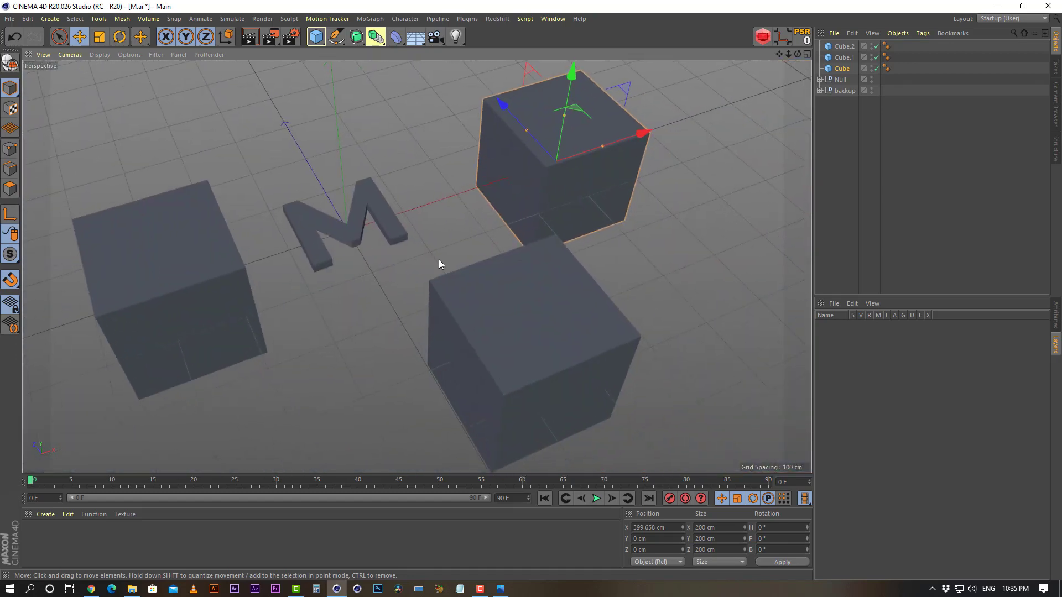
alt+drag(414, 265, 390, 237)
alt+middle_drag(446, 210, 419, 221)
scroll(437, 253, up, 3)
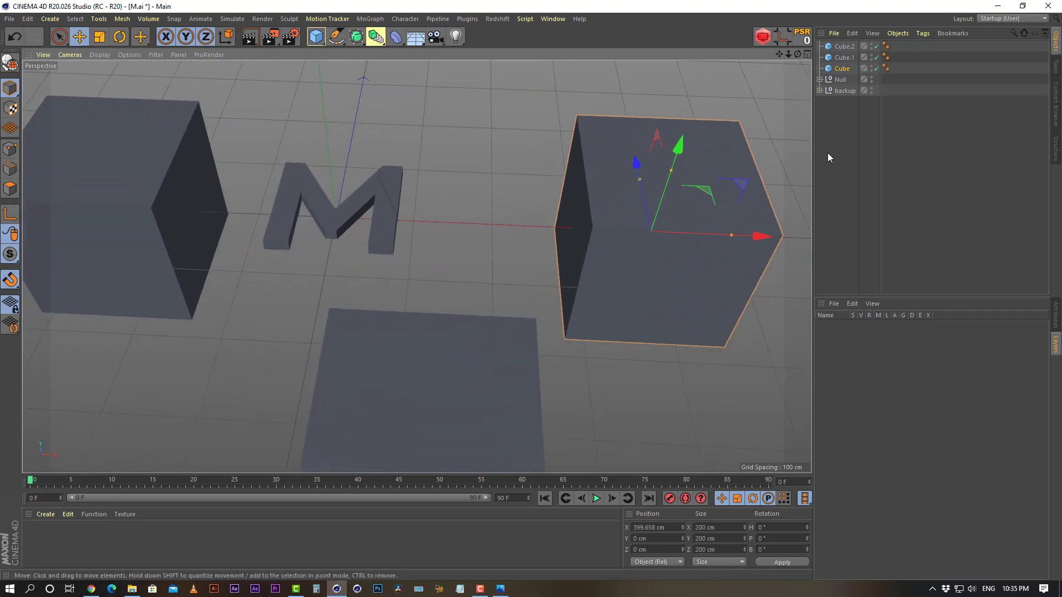
Group the three cubes under a null and expand it to show the cubes inside.
click(839, 121)
click(842, 68)
shift+click(841, 48)
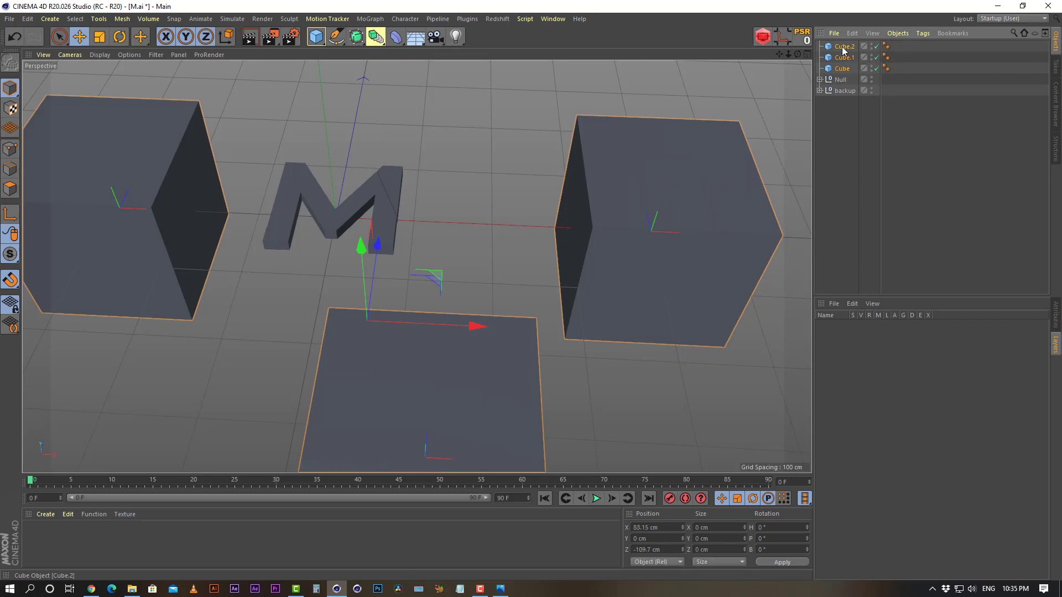
key(alt+g)
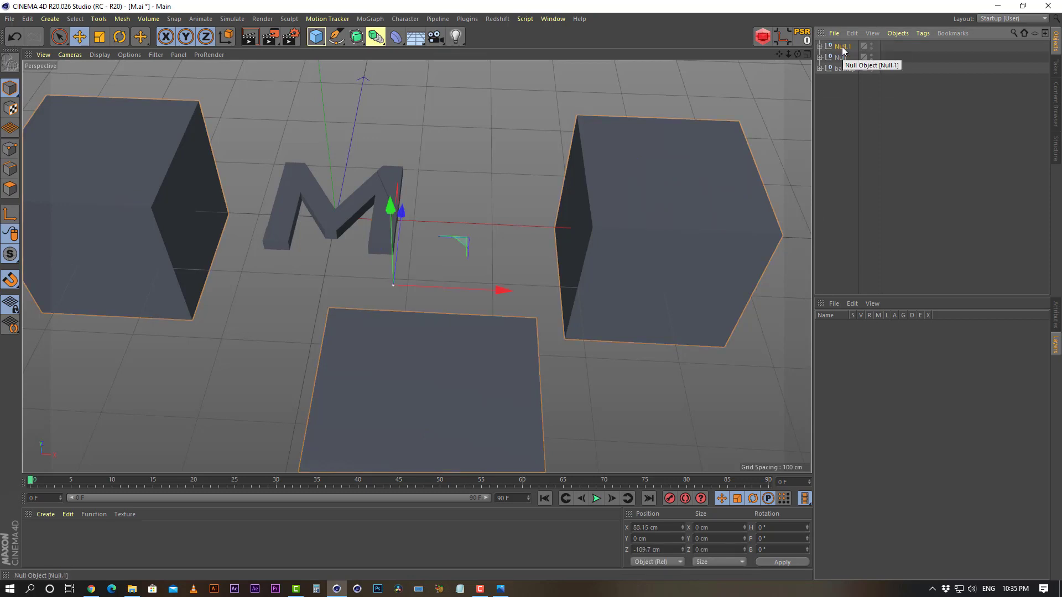
click(820, 46)
click(845, 58)
click(846, 79)
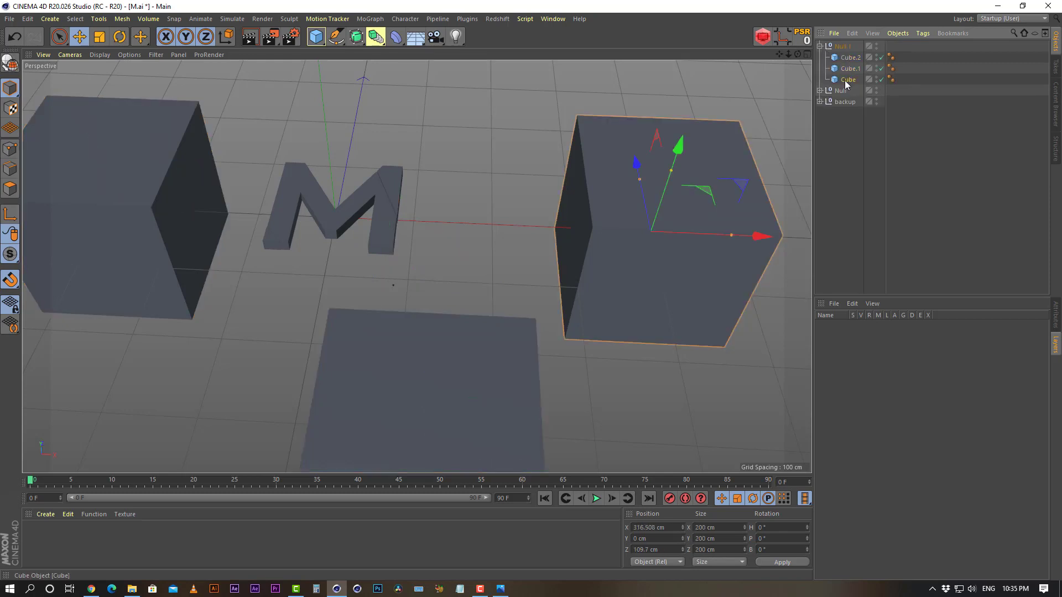
Select the new null together with its three cubes and create a new layer from that object selection.
click(843, 46)
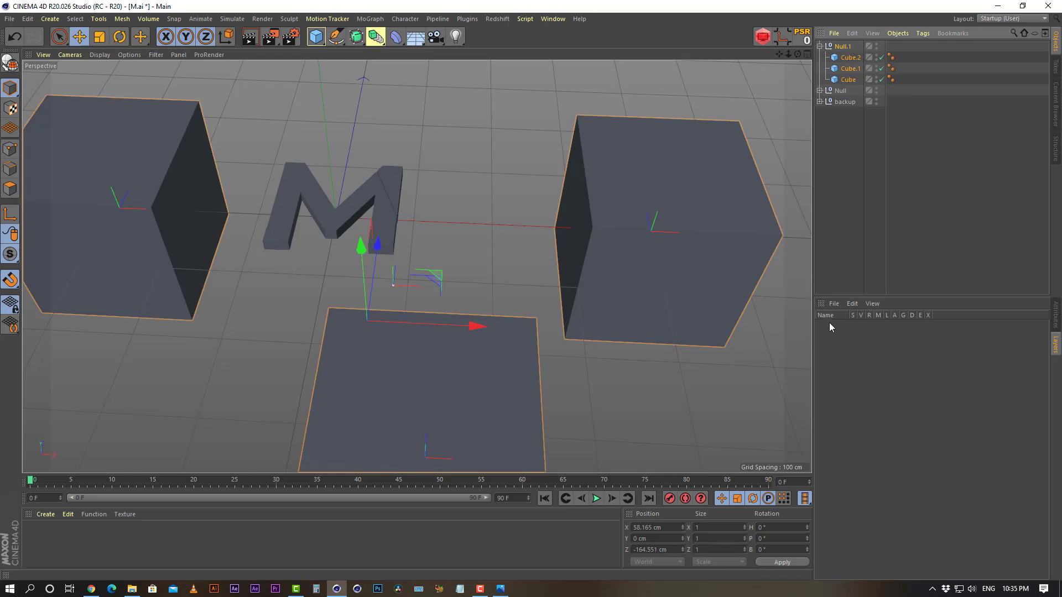
click(1057, 319)
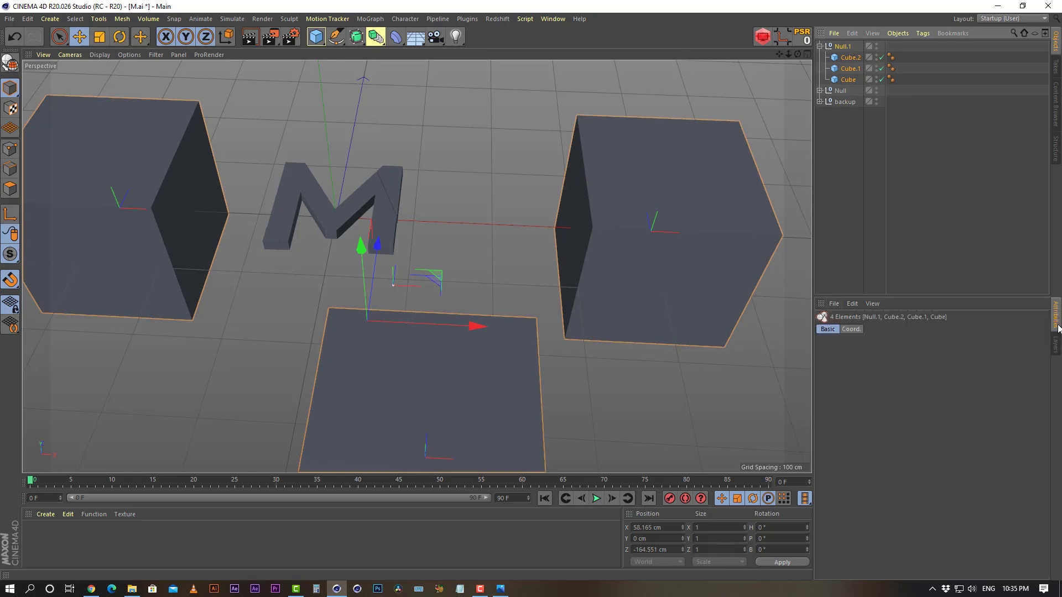
click(1056, 345)
click(834, 303)
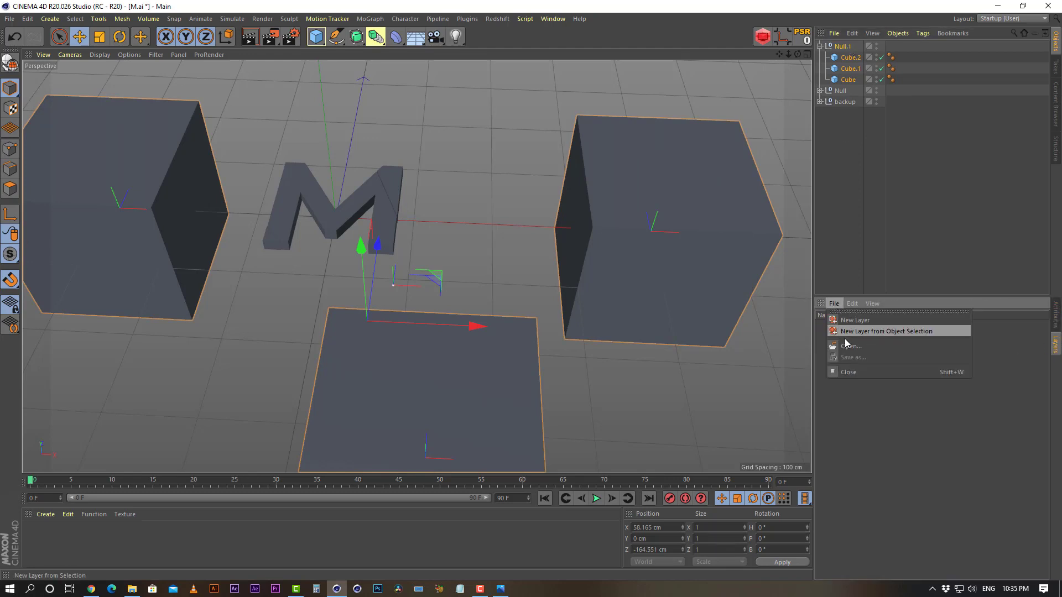
click(920, 332)
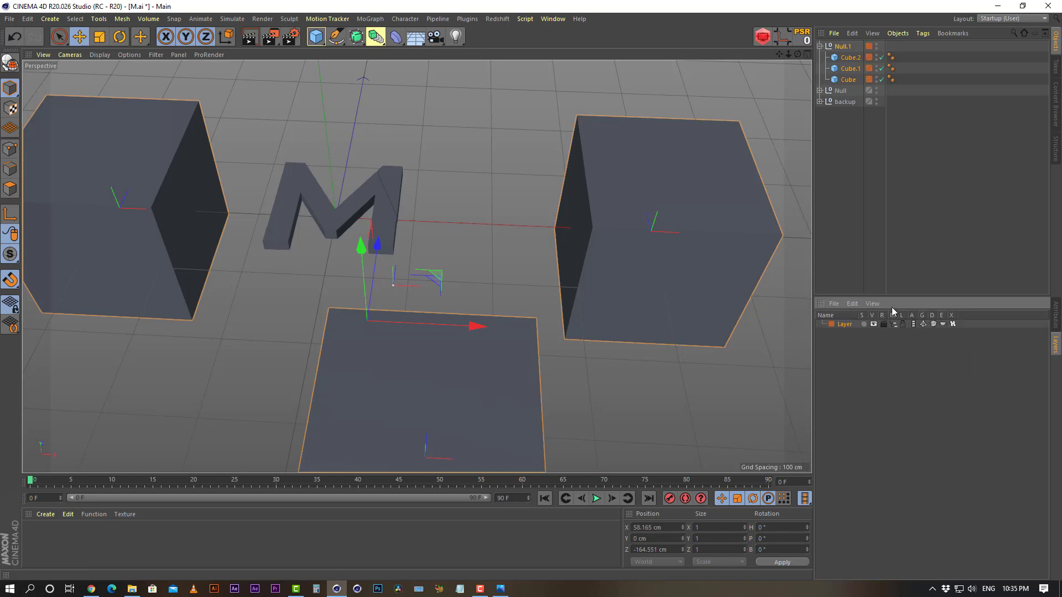
Check the layer assignment of the grouping null and its cubes, viewing the layer options on Cube.2 and Cube.
click(845, 46)
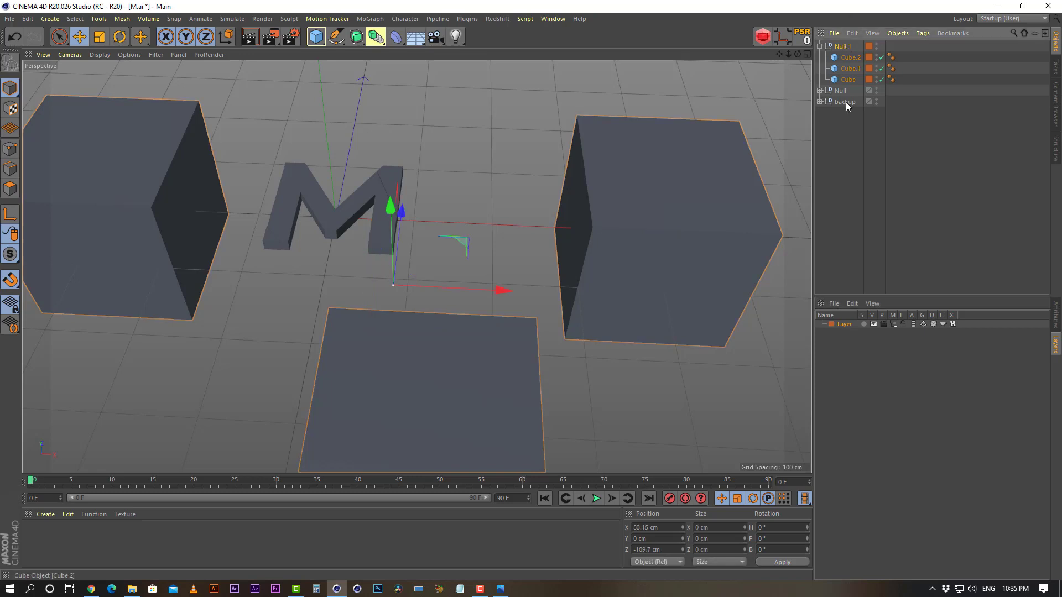
click(845, 154)
click(868, 59)
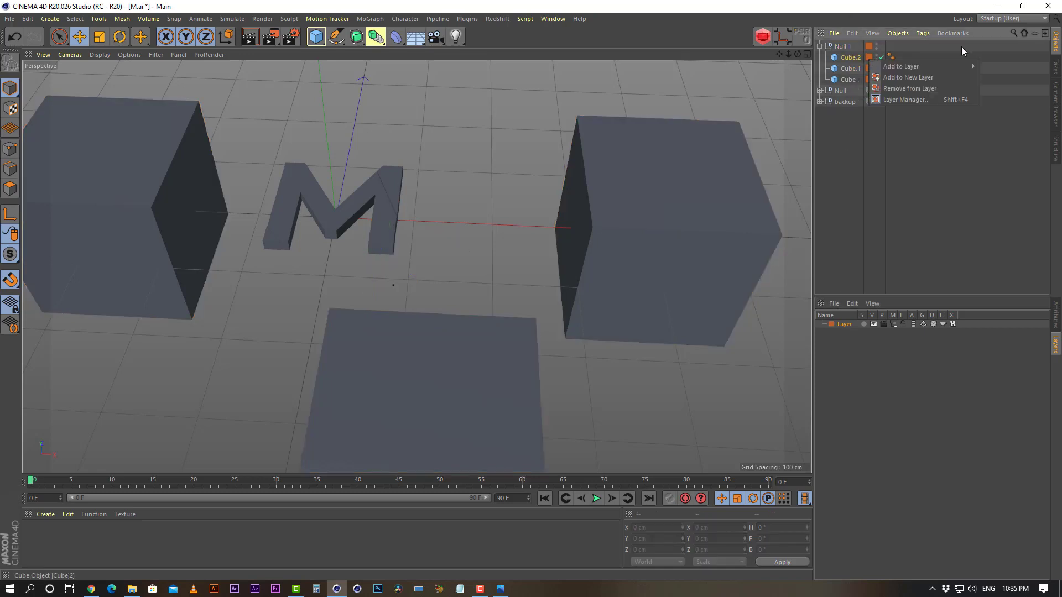
click(871, 83)
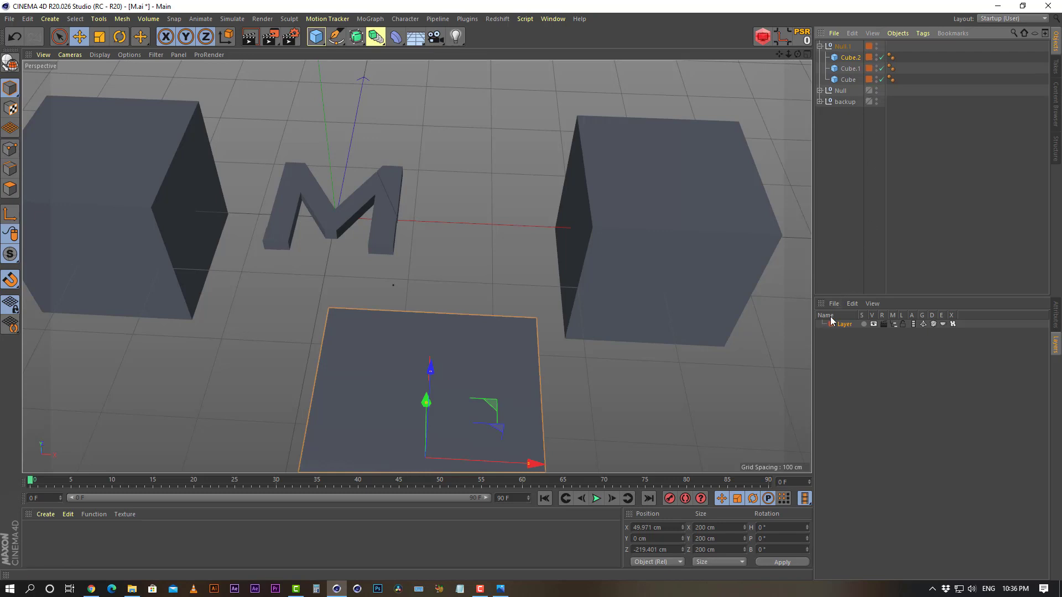
click(852, 80)
click(870, 79)
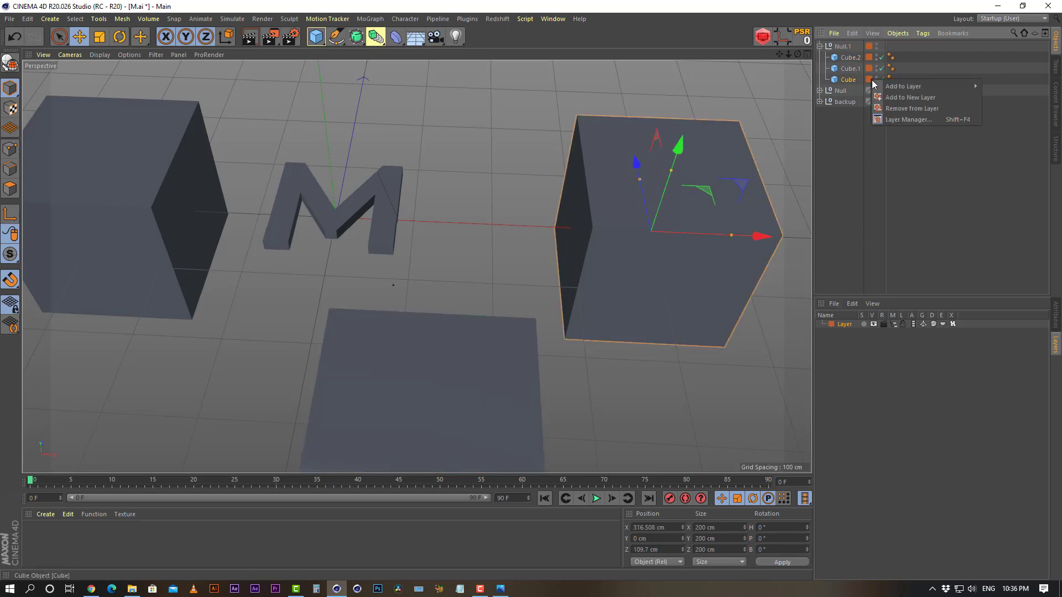
click(853, 153)
click(842, 47)
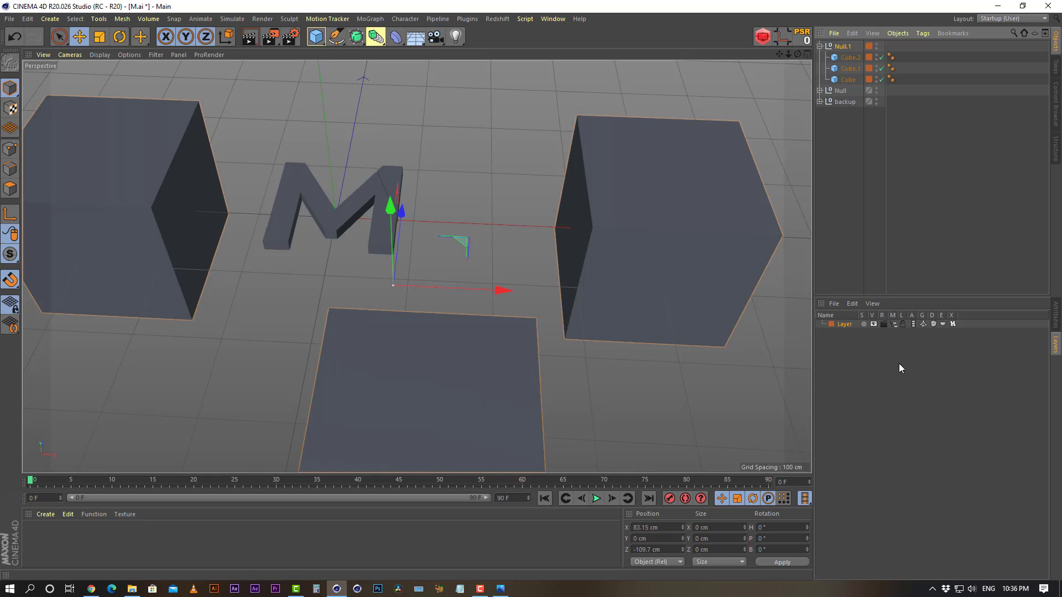
click(845, 138)
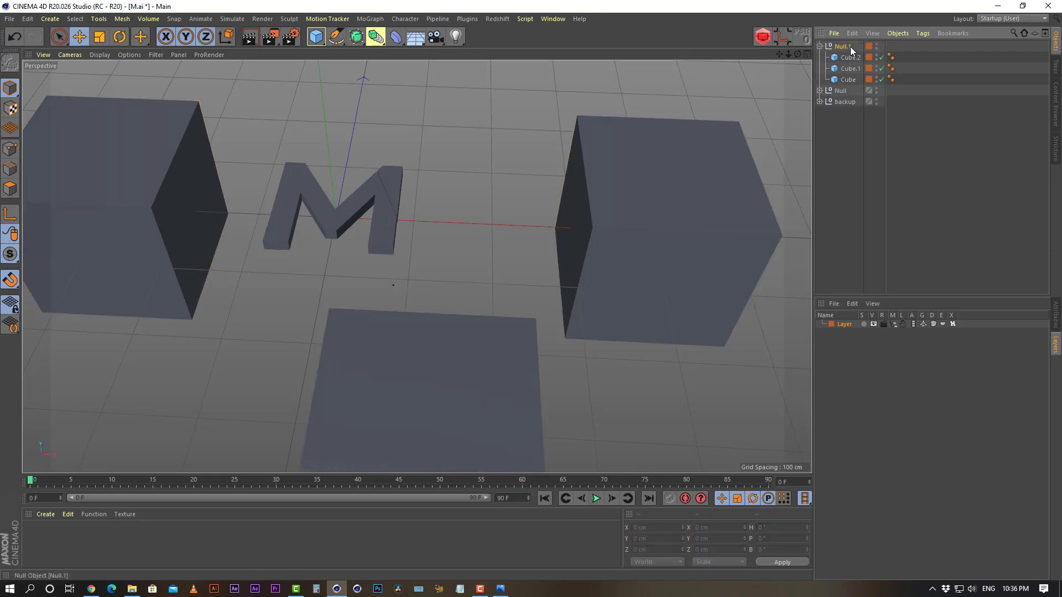
Rename the null holding the cubes as "cube backup" and clear the selection.
double_click(850, 46)
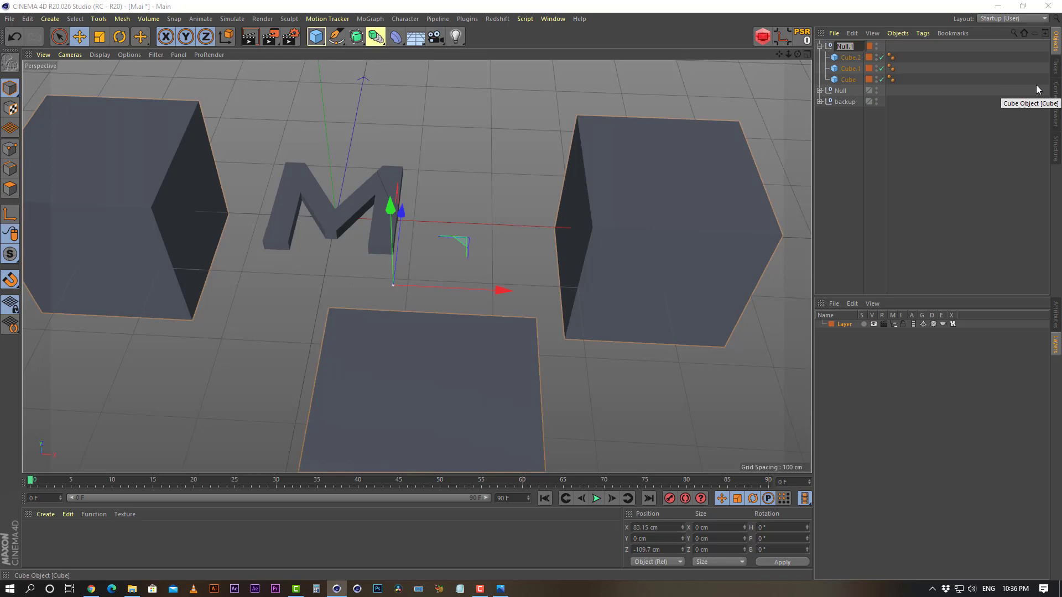
text(cube)
text( backup)
key(Return)
click(871, 138)
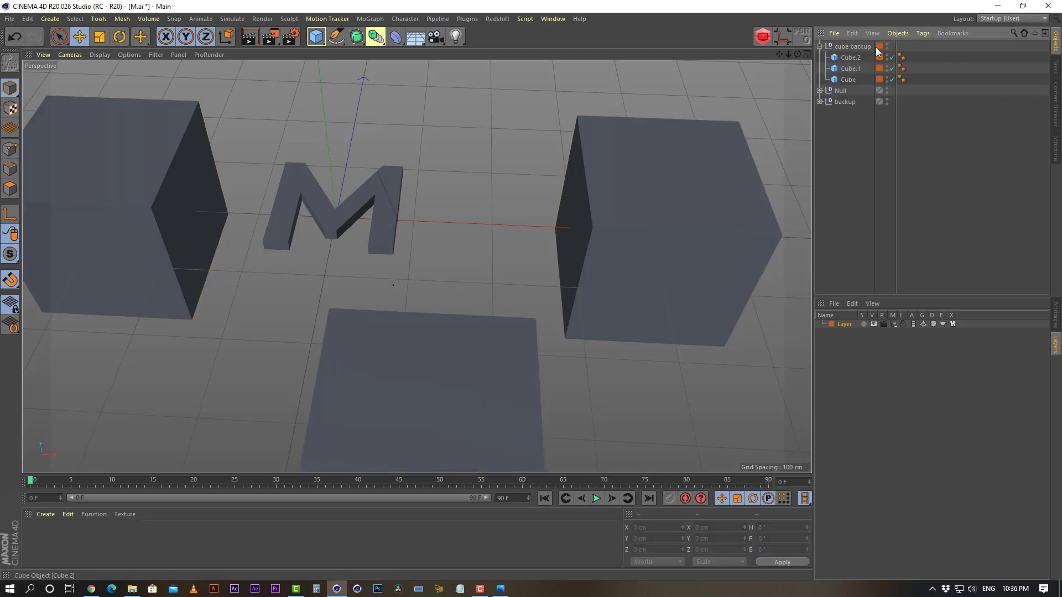
Copy the null's name and rename the cubes' layer as "cube backup", clearing the selection.
click(850, 48)
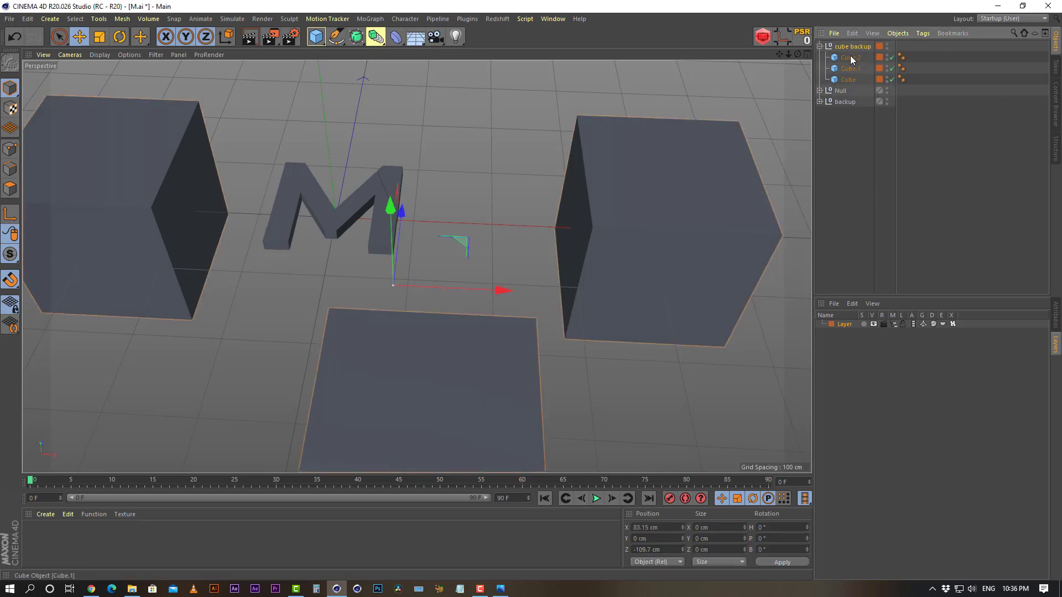
double_click(850, 47)
key(ctrl+c)
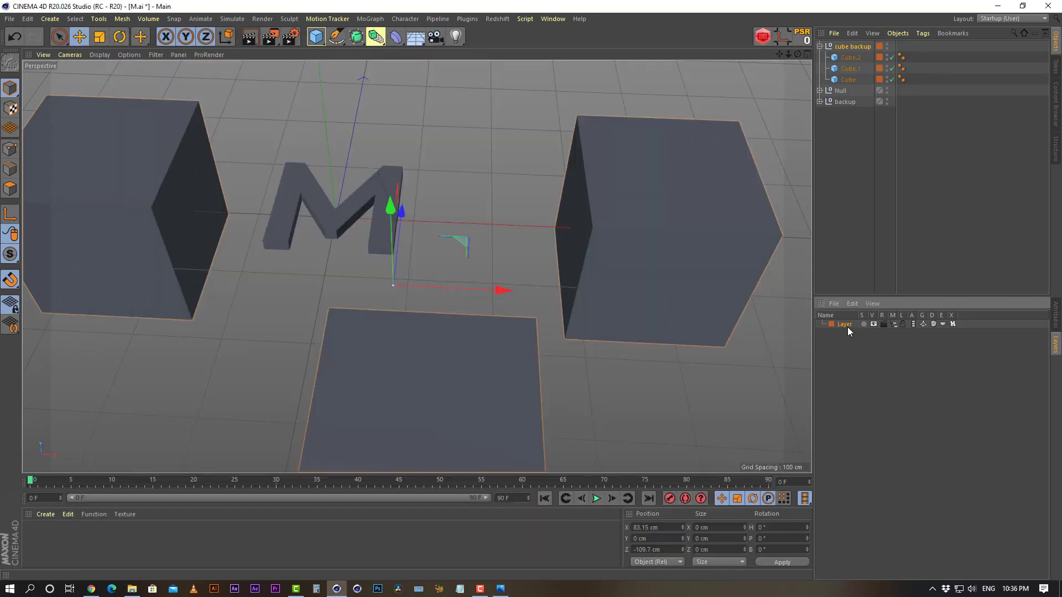
double_click(845, 324)
key(ctrl+v)
key(Return)
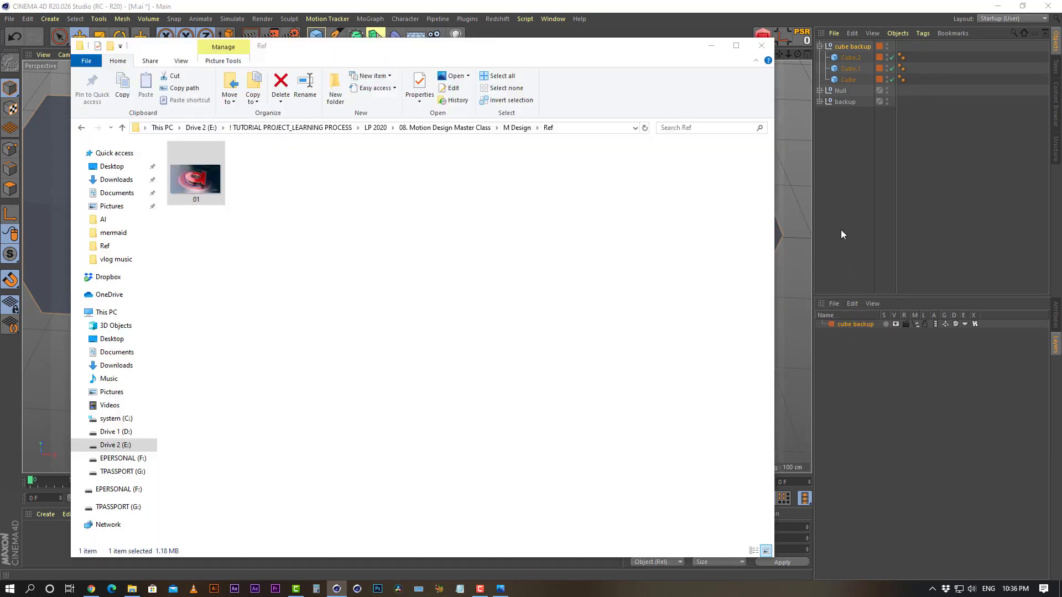
click(859, 196)
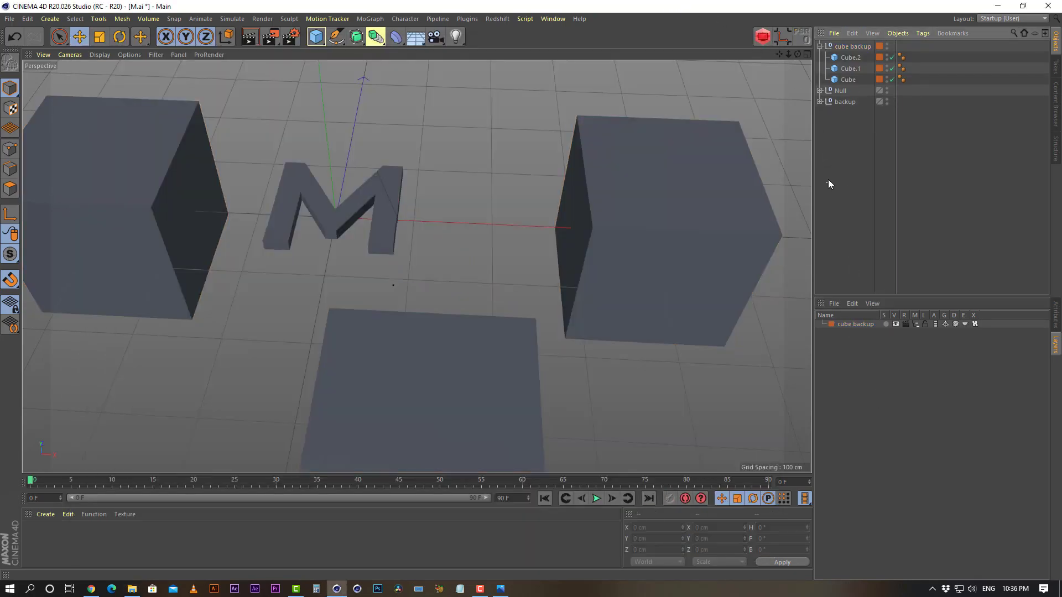
Switch off the cube backup layer's view, render, manager and animation options to hide the cubes, and clear the selection.
click(845, 47)
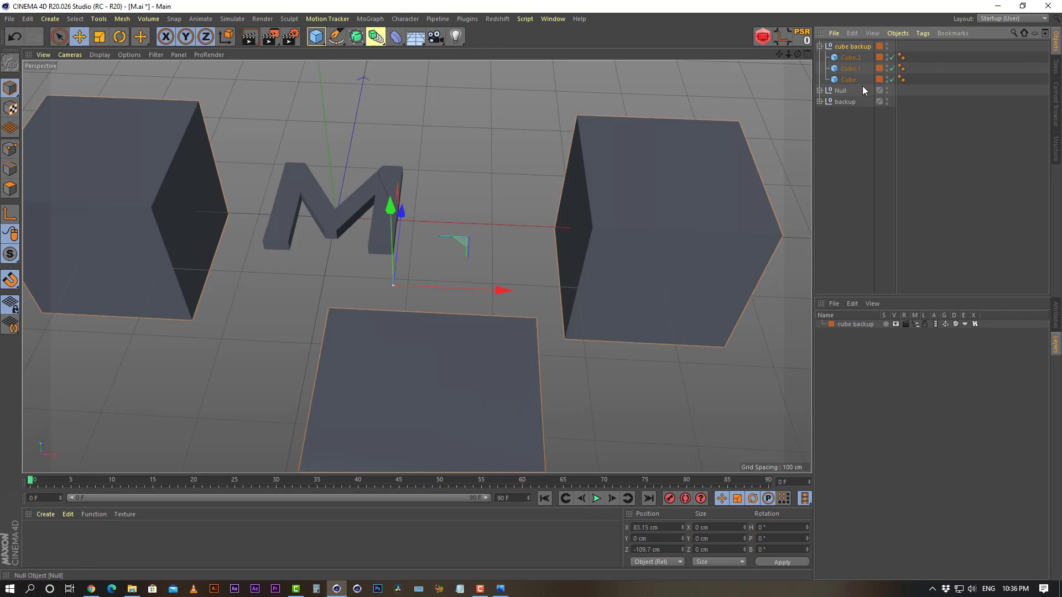
click(896, 324)
click(905, 324)
click(915, 324)
click(935, 324)
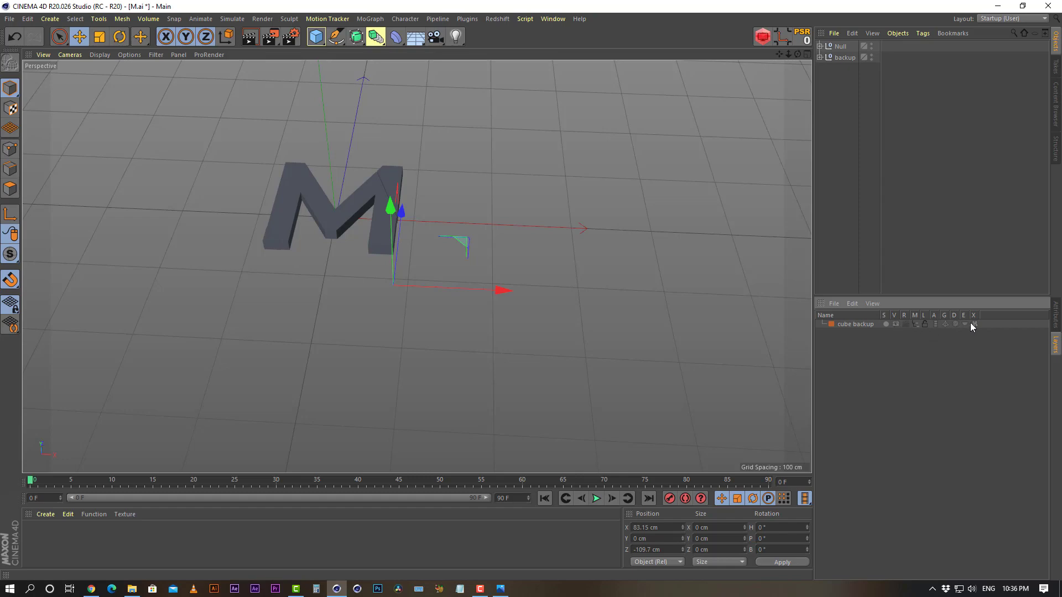
click(821, 176)
Inspect the extruded M up close from the front and the side, and select it.
alt+right_drag(465, 252, 397, 258)
alt+middle_drag(386, 228, 437, 308)
alt+right_drag(436, 308, 479, 294)
alt+drag(458, 296, 324, 244)
scroll(420, 300, up, 4)
alt+drag(419, 299, 417, 330)
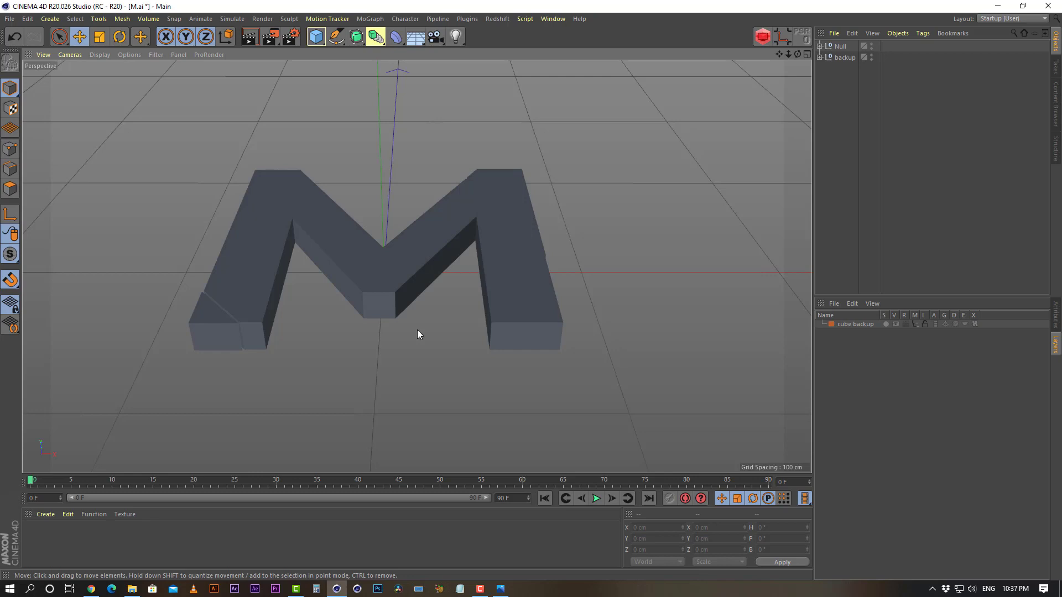
alt+drag(476, 350, 514, 290)
click(514, 290)
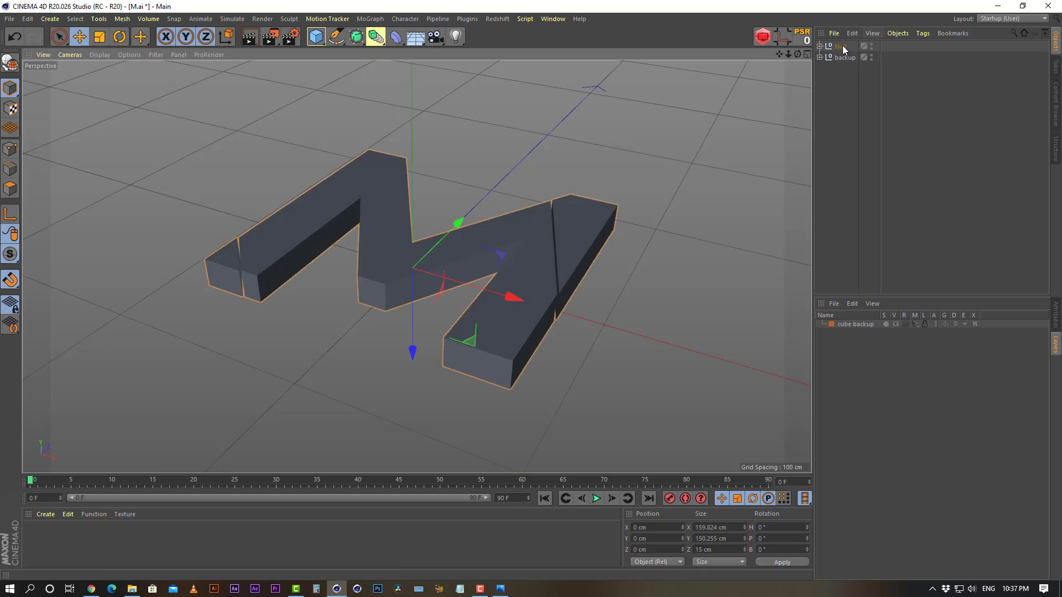
Expand the backup null to reveal its Extrude object, select the null and examine the M from other angles.
click(821, 57)
click(850, 68)
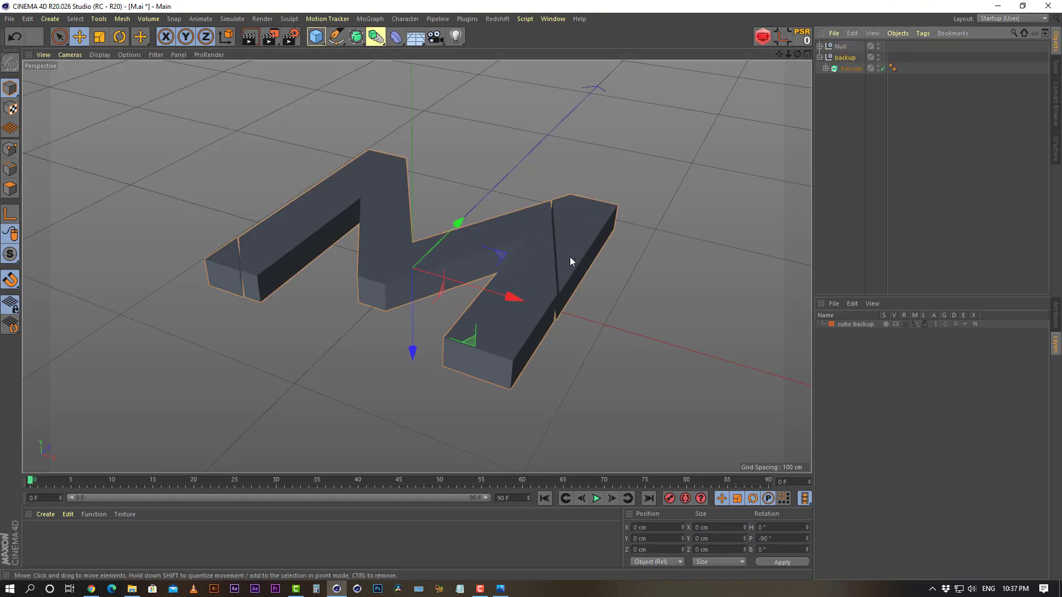
alt+drag(580, 255, 614, 254)
scroll(603, 253, down, 4)
alt+middle_drag(498, 246, 315, 286)
scroll(322, 279, up, 6)
alt+drag(337, 267, 443, 253)
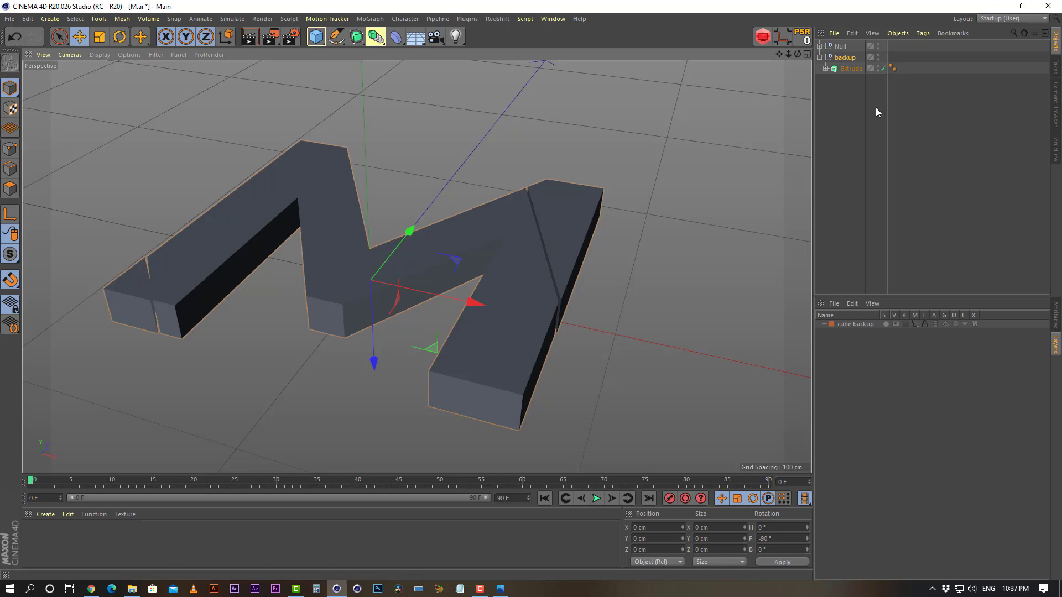
Clear the selection and cycle the backup null's editor and renderer visibility states together.
click(841, 126)
alt+double_click(878, 56)
alt+click(878, 57)
alt+click(878, 56)
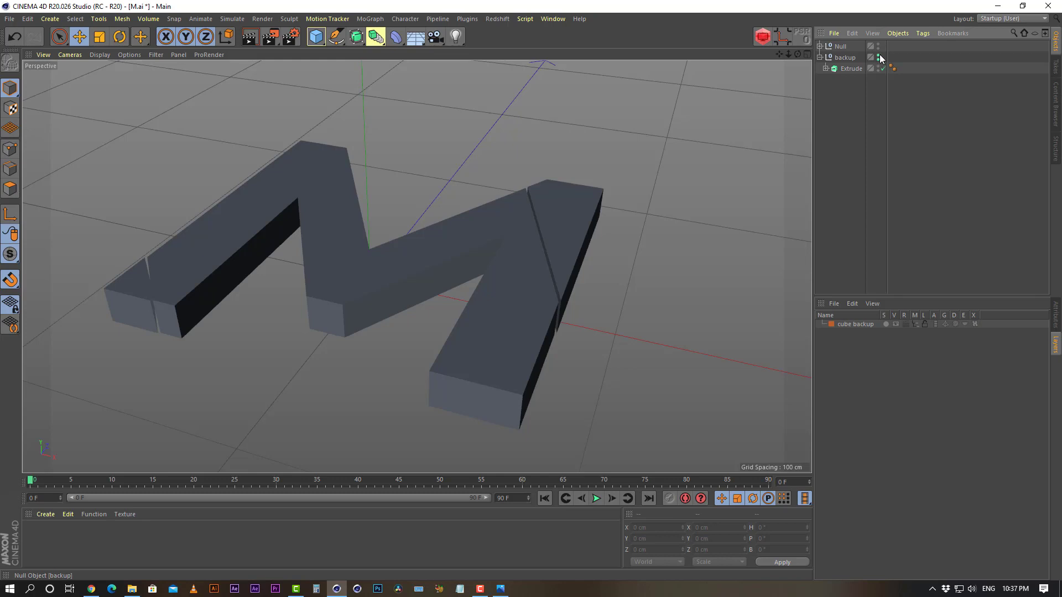
Show the cube backup layer's objects in the manager and switch on its generators, deformers and expressions.
alt+click(878, 57)
click(852, 326)
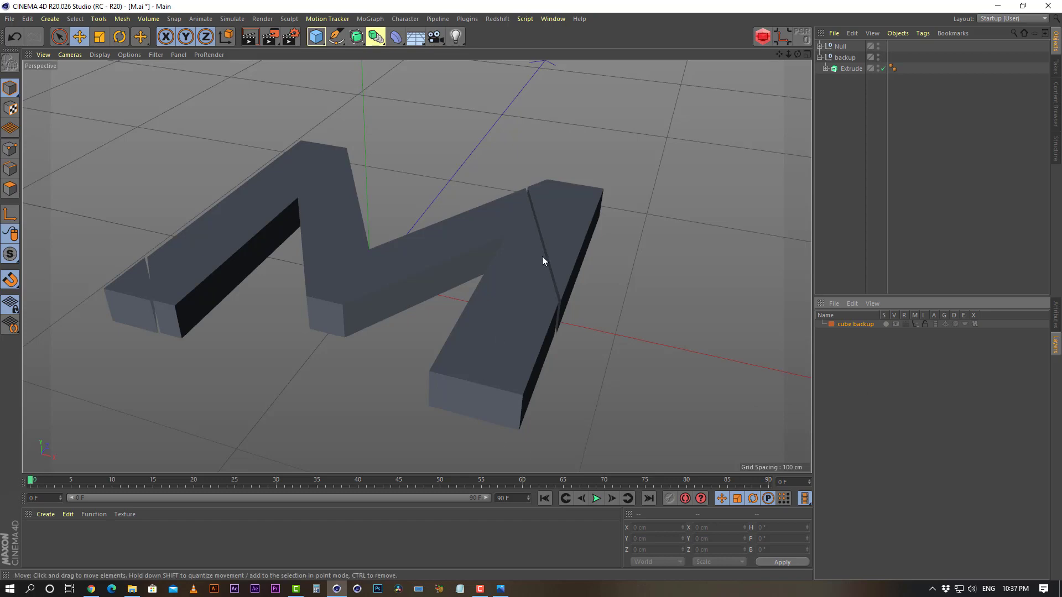
click(916, 324)
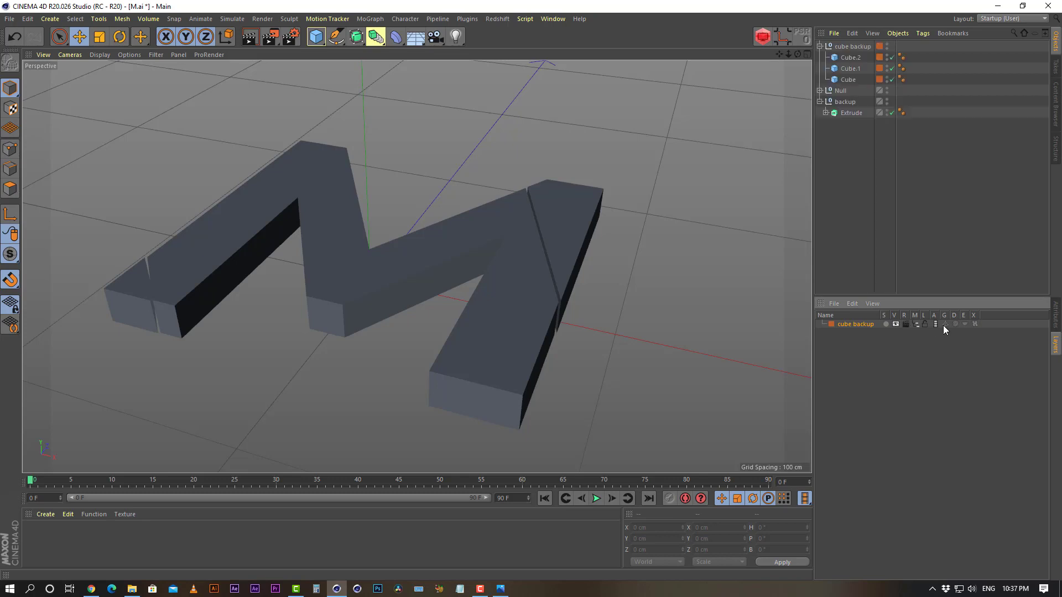
click(944, 324)
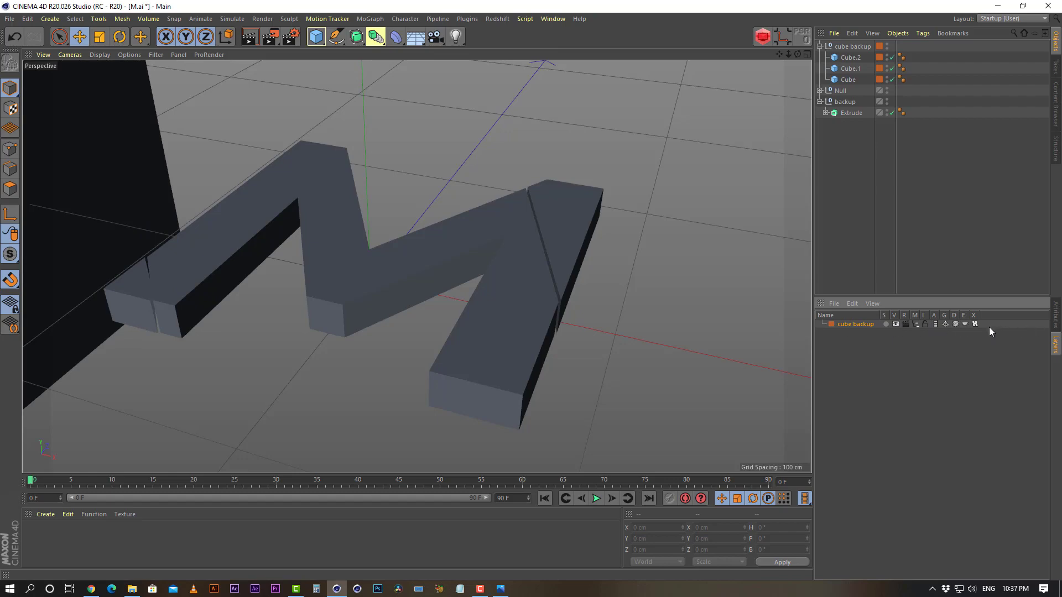
alt+drag(680, 253, 442, 260)
Toggle the cube backup layer's viewport visibility, hide it from the manager and switch off its generators, deformers and expressions.
click(895, 323)
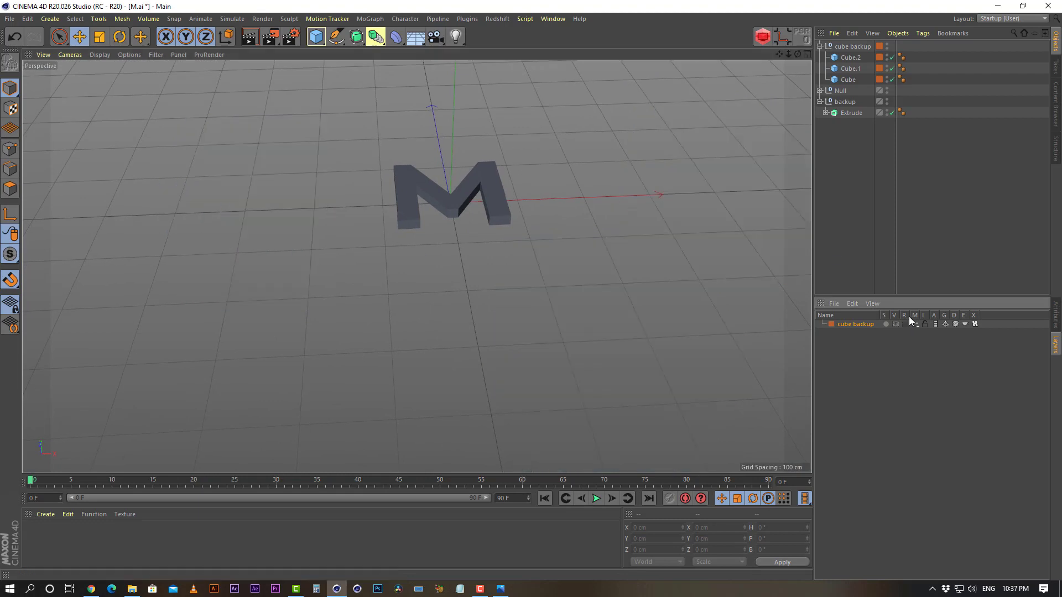
click(895, 324)
click(915, 324)
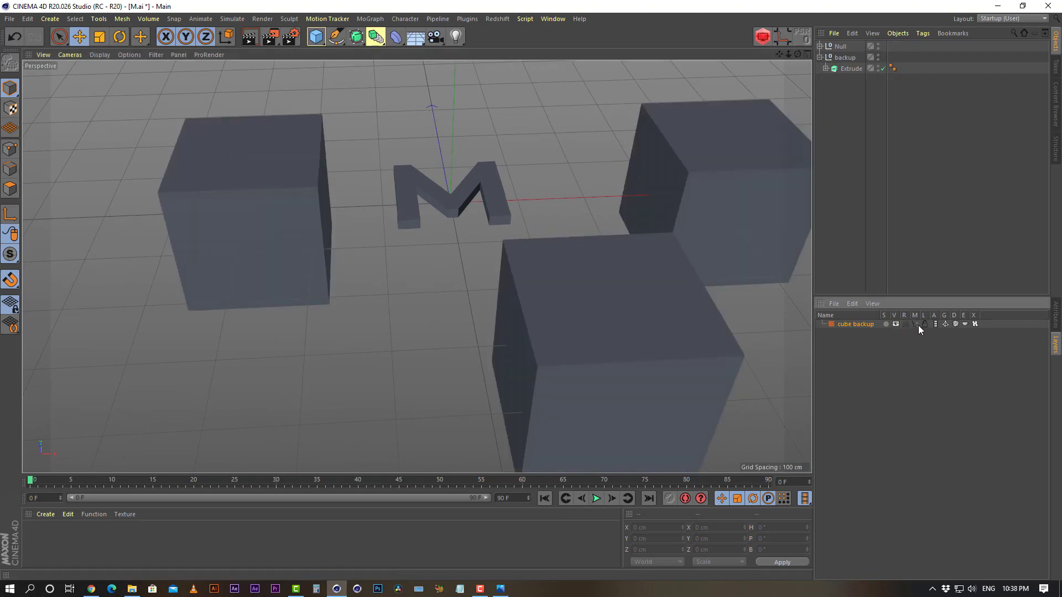
click(945, 324)
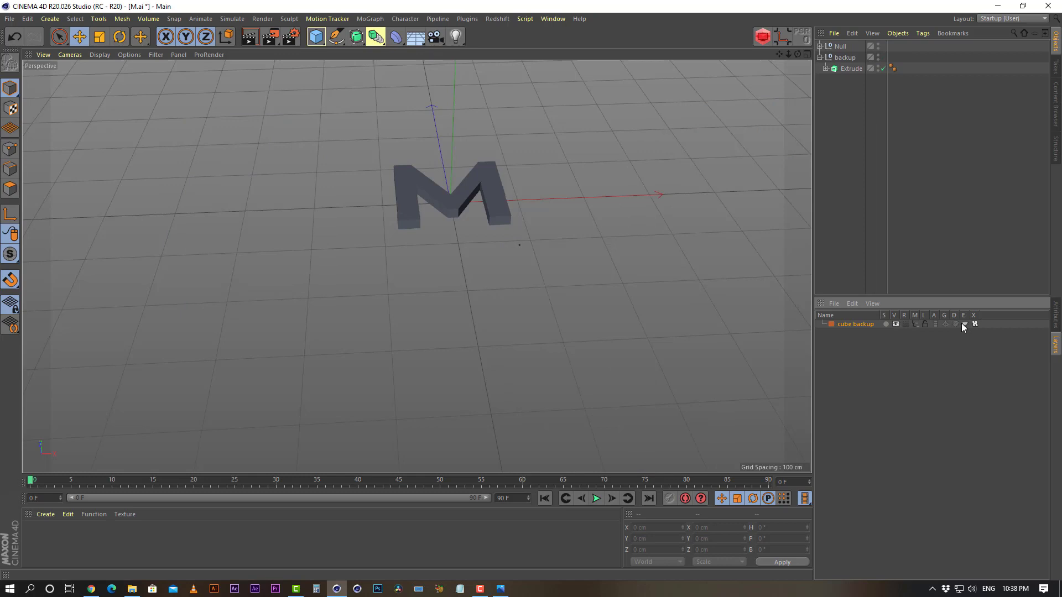
Examine the extruded M up close from several angles.
alt+middle_drag(520, 218, 483, 249)
alt+right_drag(412, 221, 489, 180)
alt+drag(456, 225, 559, 192)
alt+middle_drag(559, 191, 516, 225)
alt+right_drag(419, 266, 499, 239)
alt+drag(499, 239, 440, 258)
alt+right_drag(440, 258, 486, 238)
alt+drag(424, 263, 455, 263)
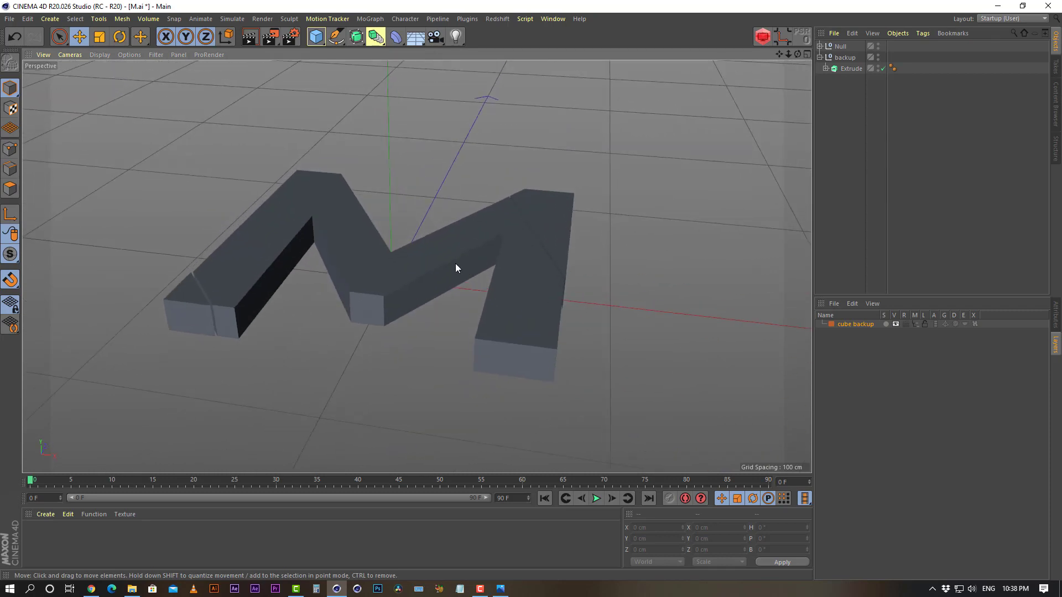
Duplicate the backup null with its Extrude object and rename the copy M.
click(852, 58)
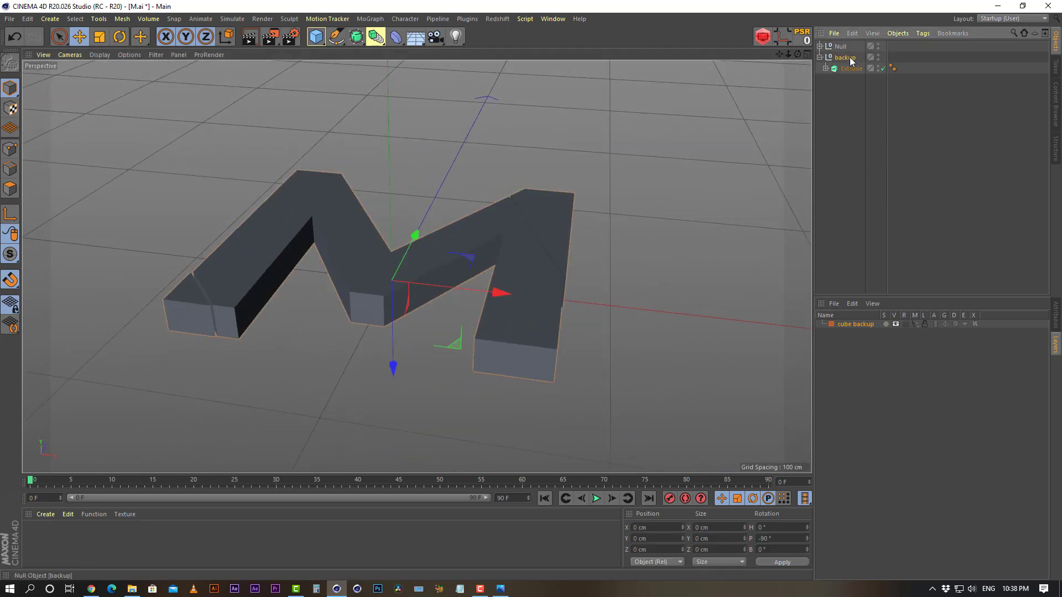
ctrl+drag(850, 57, 848, 54)
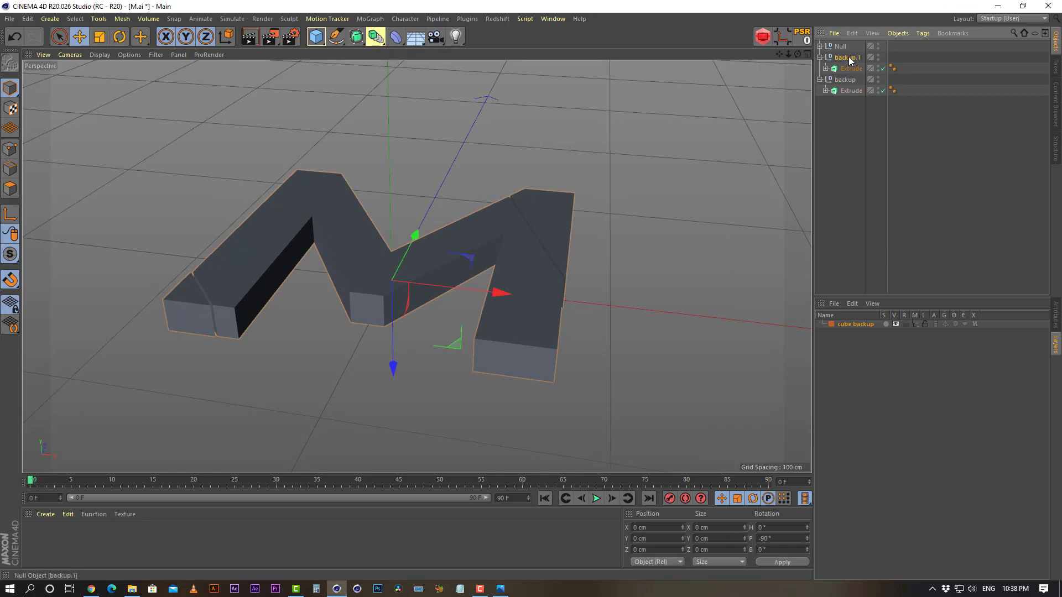
double_click(850, 58)
text(M)
key(Return)
Rename the original backup null as M_backup.
click(845, 79)
double_click(843, 79)
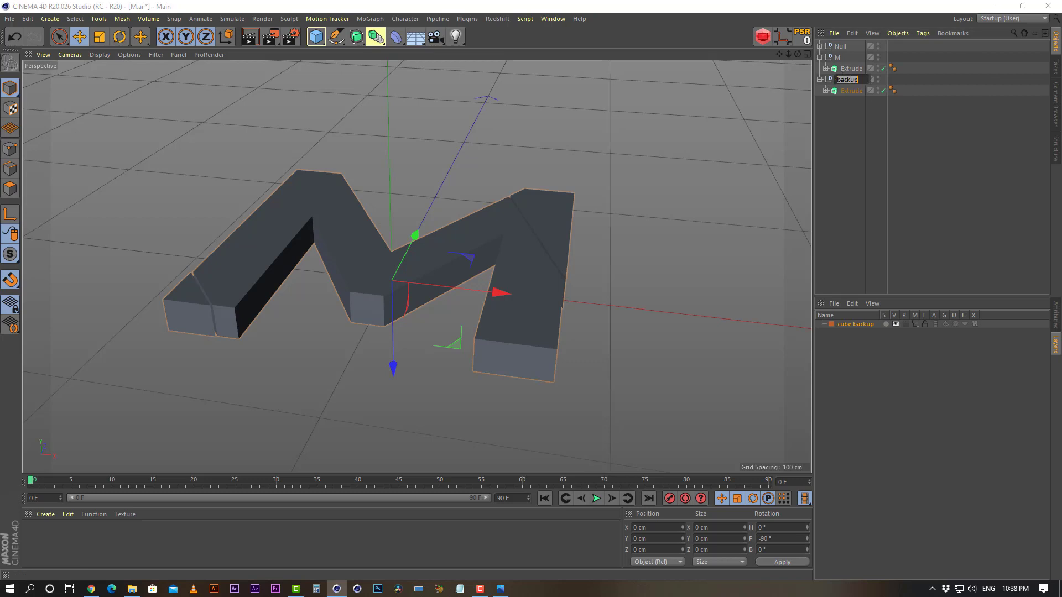
key(Return)
text(_\)
key(Return)
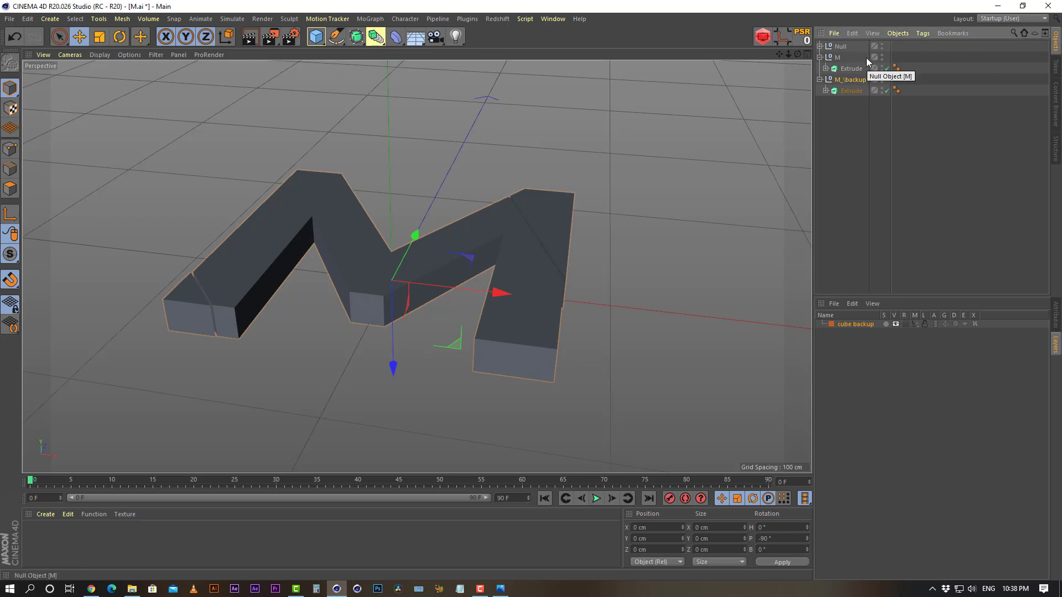
double_click(848, 80)
key(Return)
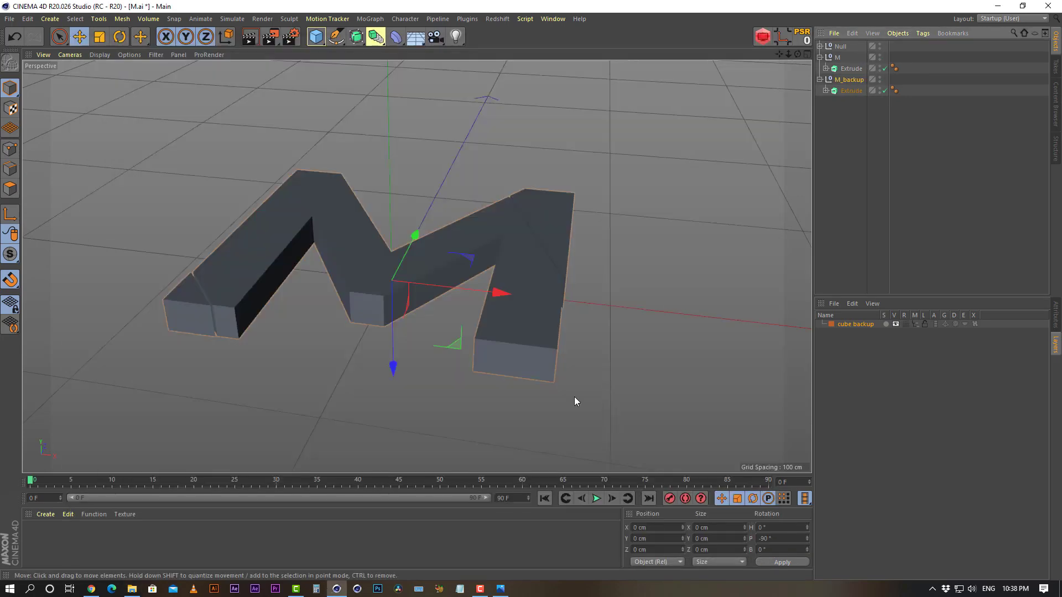
click(132, 589)
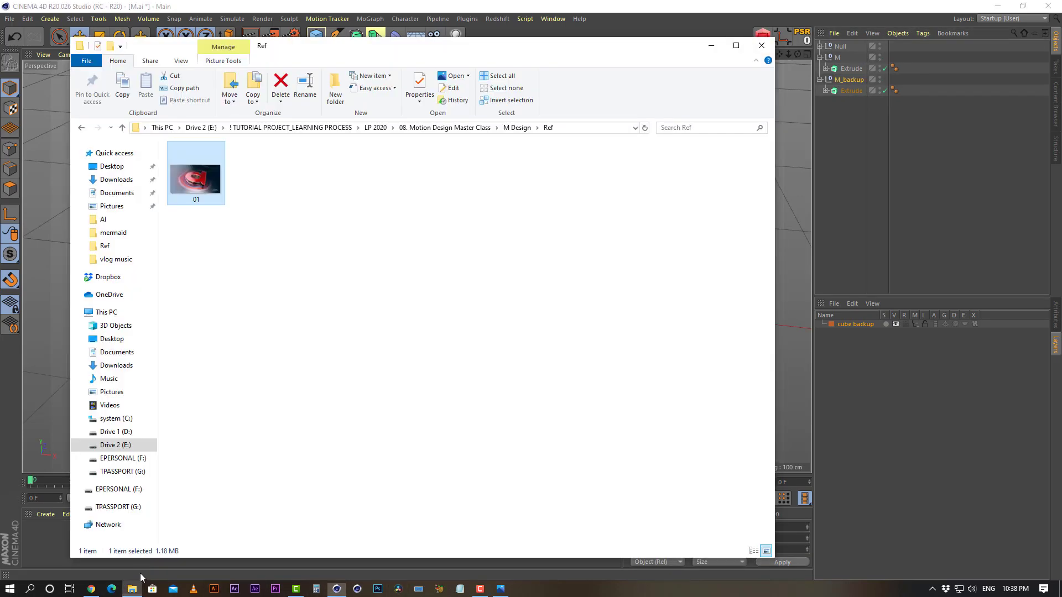
click(711, 45)
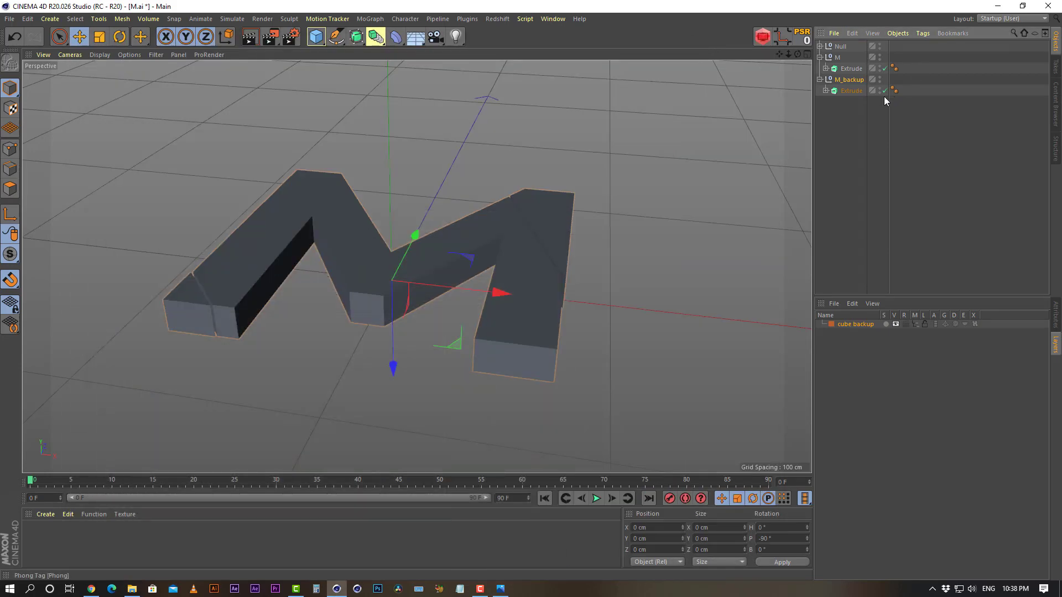
Assign the M_backup null and all its children to a new layer.
click(846, 80)
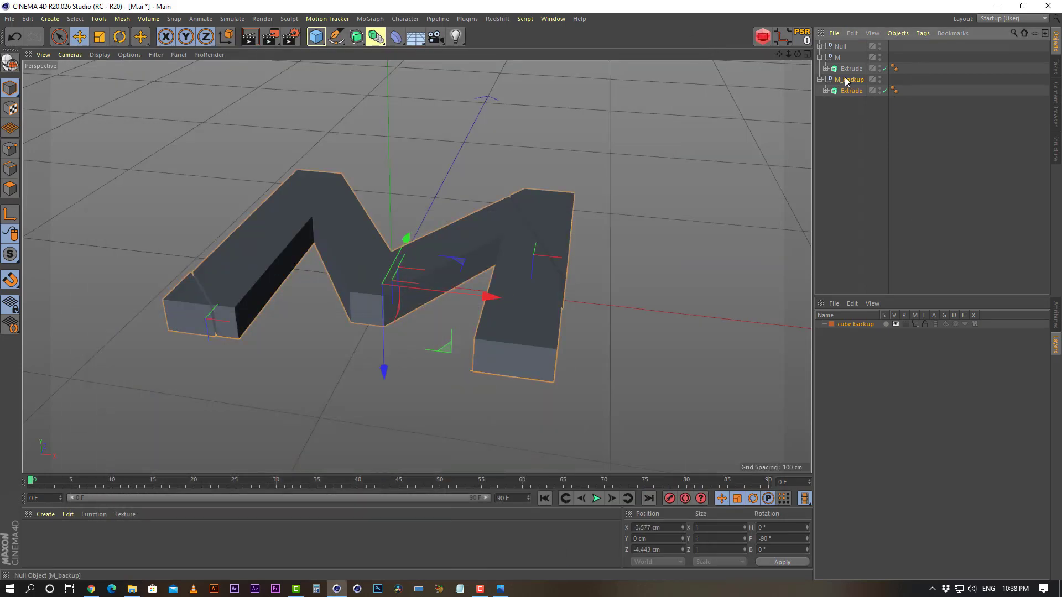
click(843, 91)
click(825, 91)
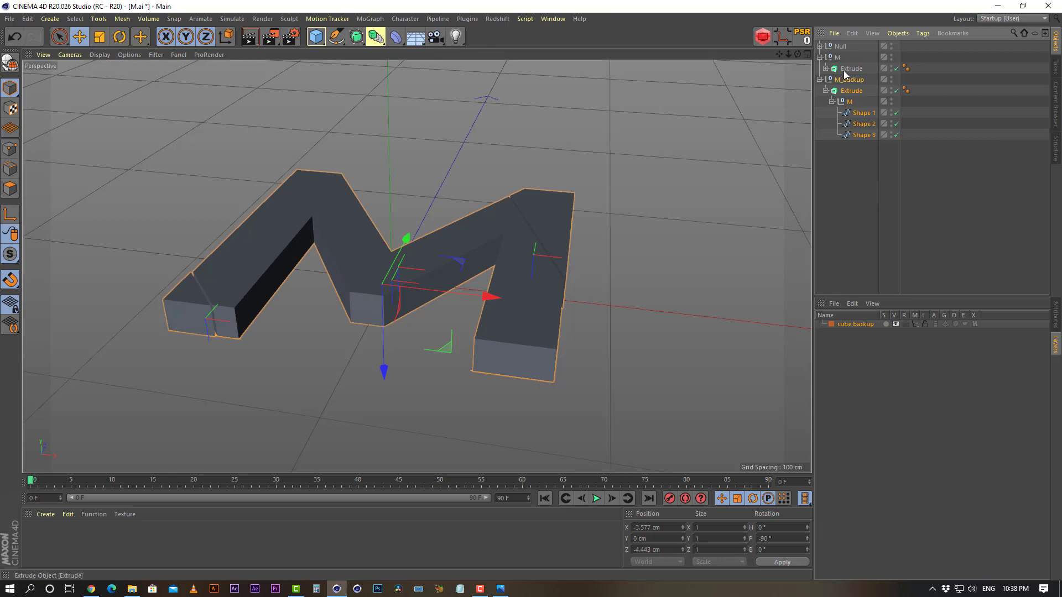
click(835, 303)
click(852, 333)
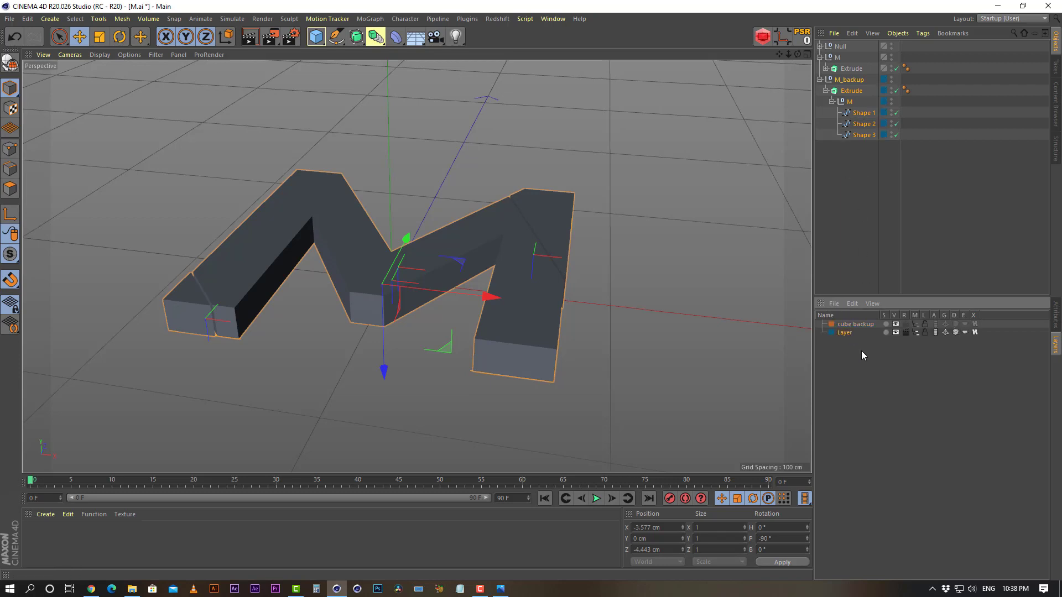
Rename the new layer M_backup and switch off its viewport, render, manager, animation, generator, deformer and expression options.
double_click(850, 80)
key(Return)
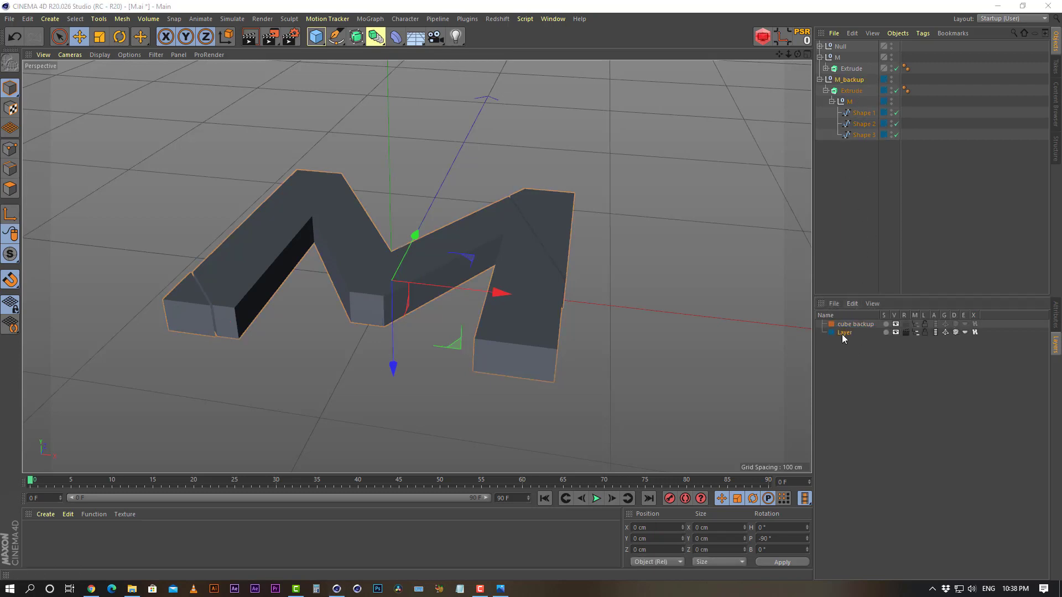
double_click(842, 333)
key(Return)
click(916, 332)
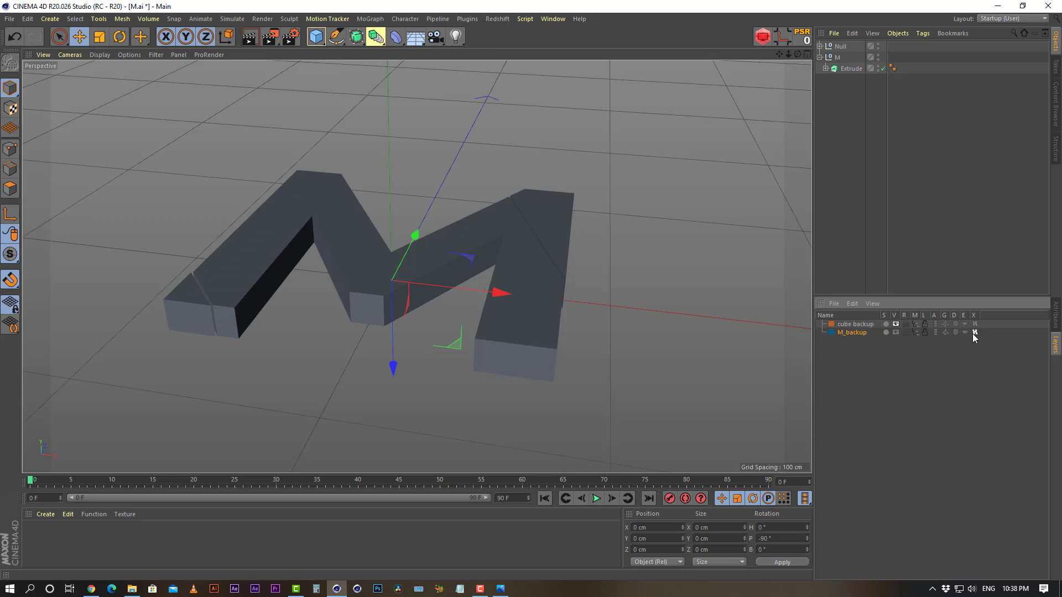
Collapse the M null's hierarchy and clear the selection.
click(834, 133)
click(837, 58)
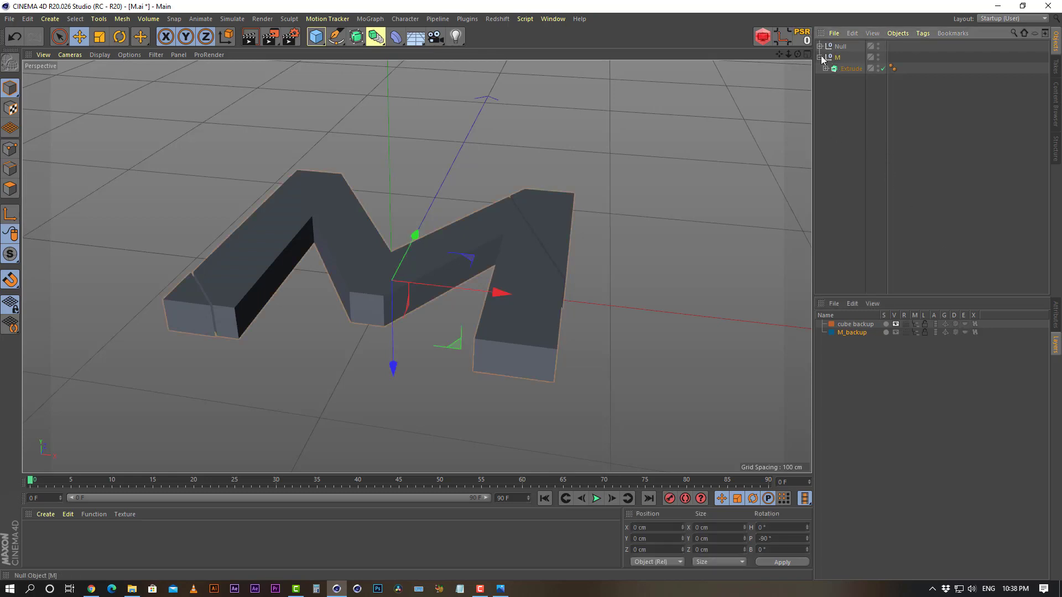
click(820, 57)
click(850, 172)
Toggle the M_backup layer's manager visibility on and off to check its hidden objects.
click(916, 333)
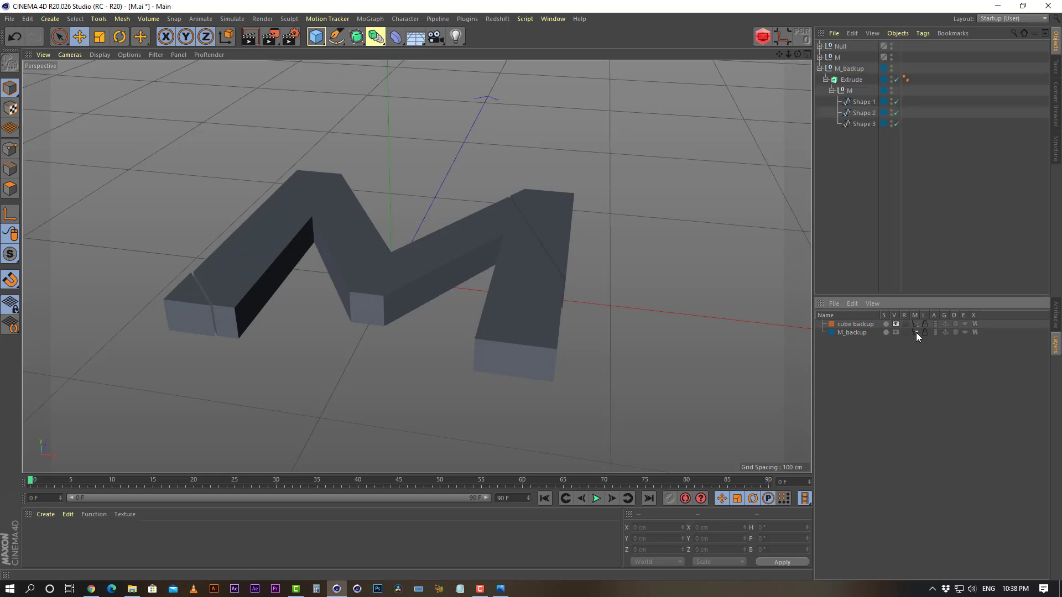
click(916, 333)
click(916, 333)
click(916, 333)
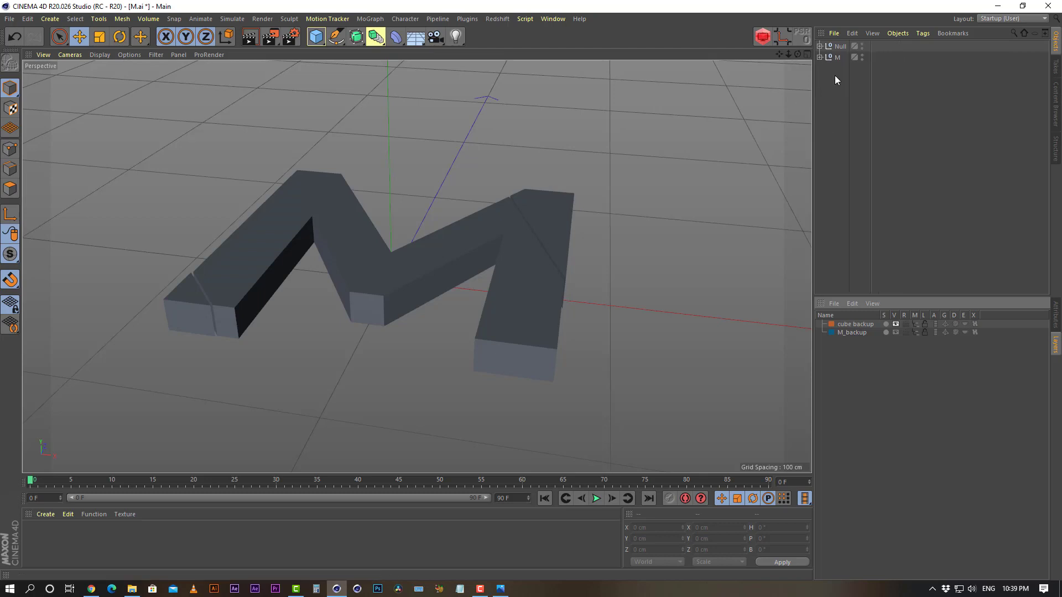
Delete the unneeded Null group together with its Extrude child.
click(820, 46)
click(836, 48)
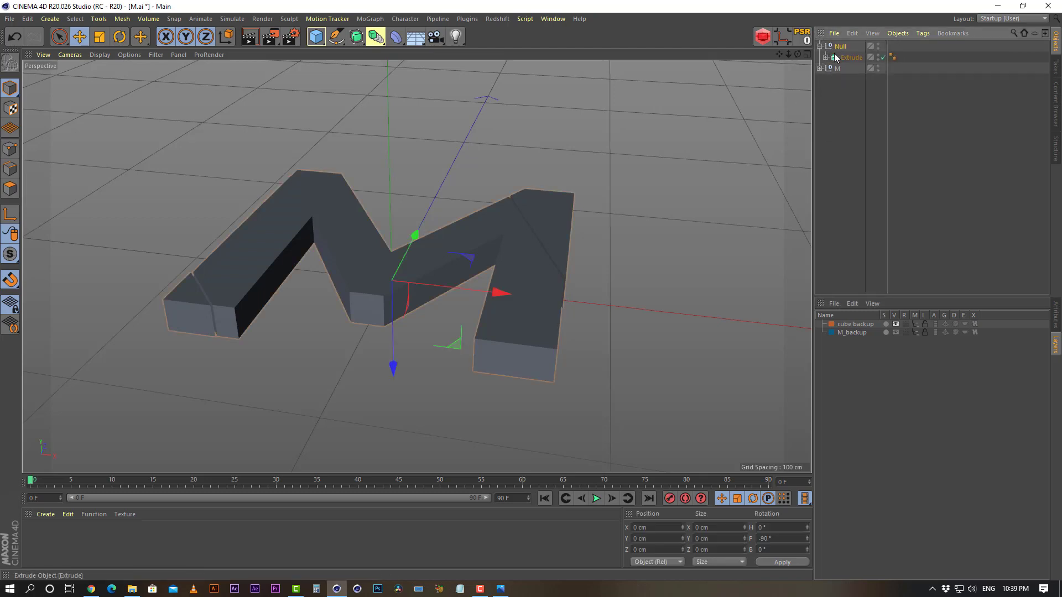
key(Delete)
Select the M null and set the viewport display to shading with lines.
click(838, 46)
alt+drag(497, 314, 388, 271)
click(96, 54)
click(134, 82)
alt+drag(482, 271, 517, 249)
alt+drag(498, 294, 499, 313)
alt+middle_drag(492, 263, 458, 201)
alt+drag(474, 240, 488, 254)
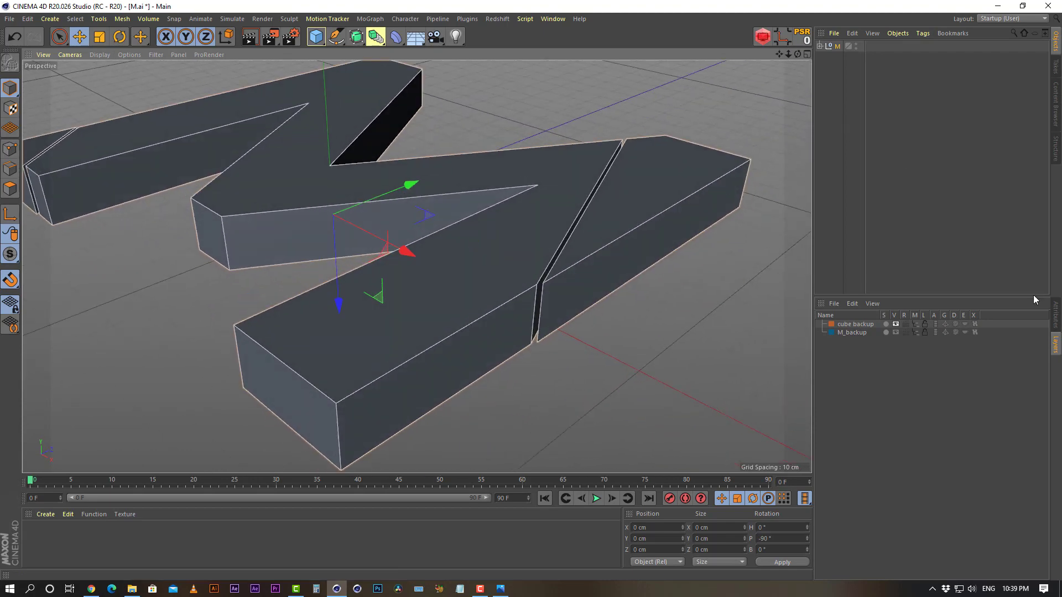
Show the object properties of the Extrude object inside the M null.
click(1055, 316)
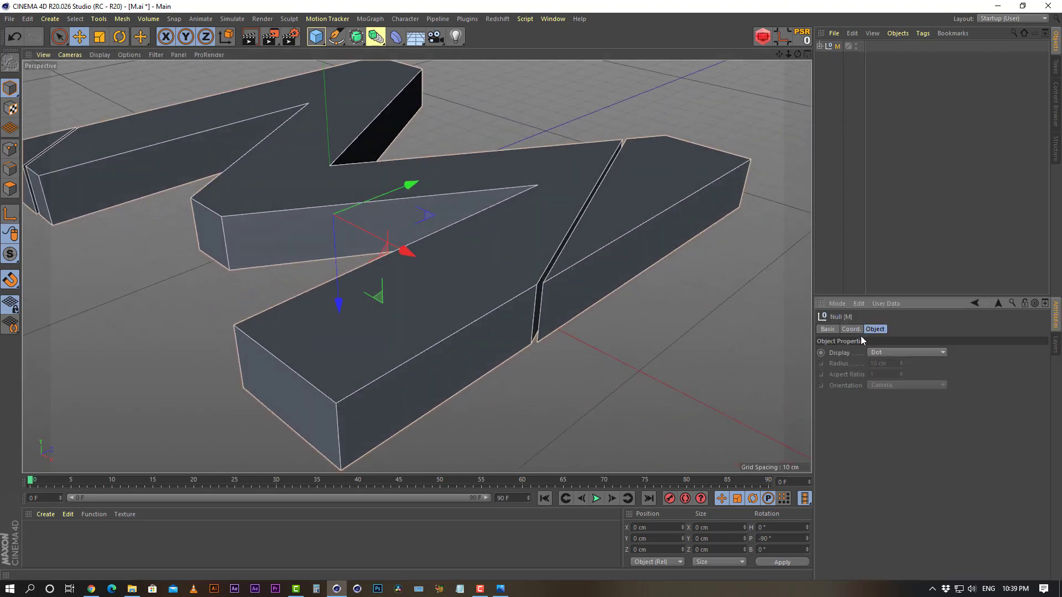
click(820, 47)
click(851, 58)
Look at the reference image 01.png in Photos and compare it with the extruded M from several angles.
alt+drag(444, 247, 497, 213)
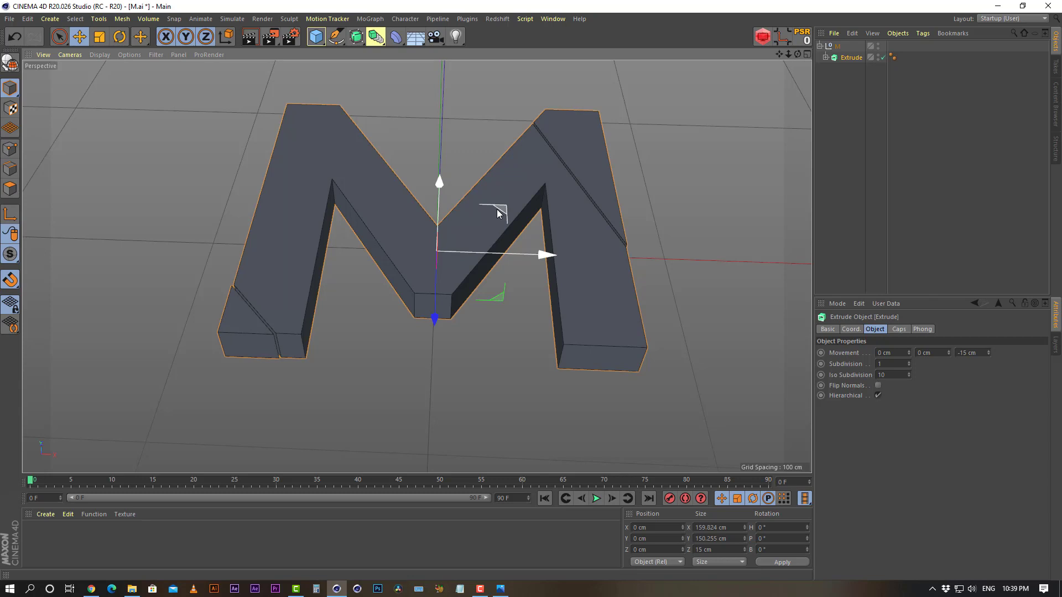
click(500, 589)
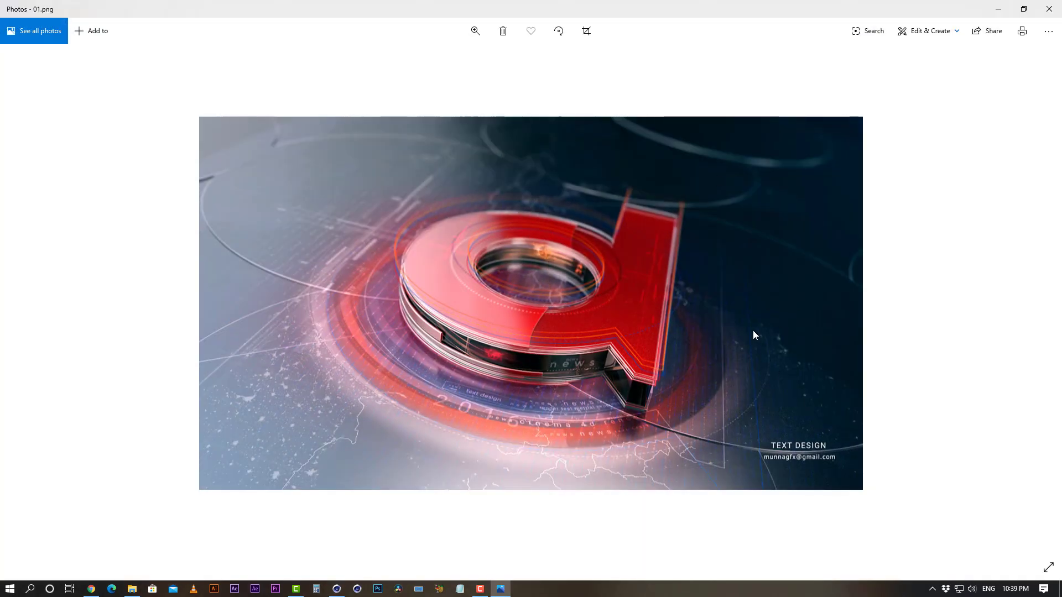
click(997, 9)
alt+drag(462, 294, 560, 237)
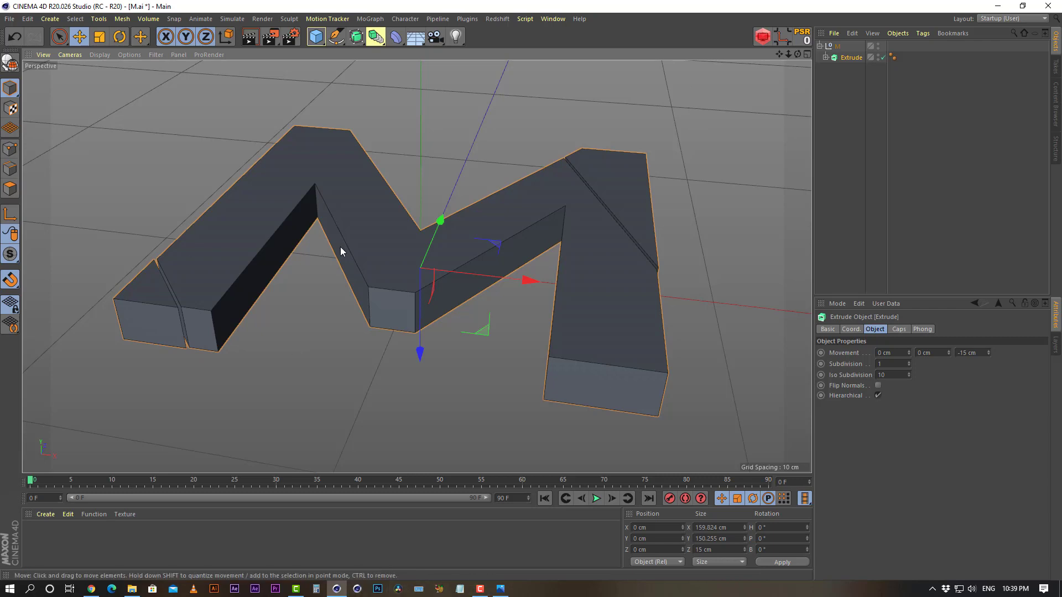
alt+drag(493, 304, 495, 295)
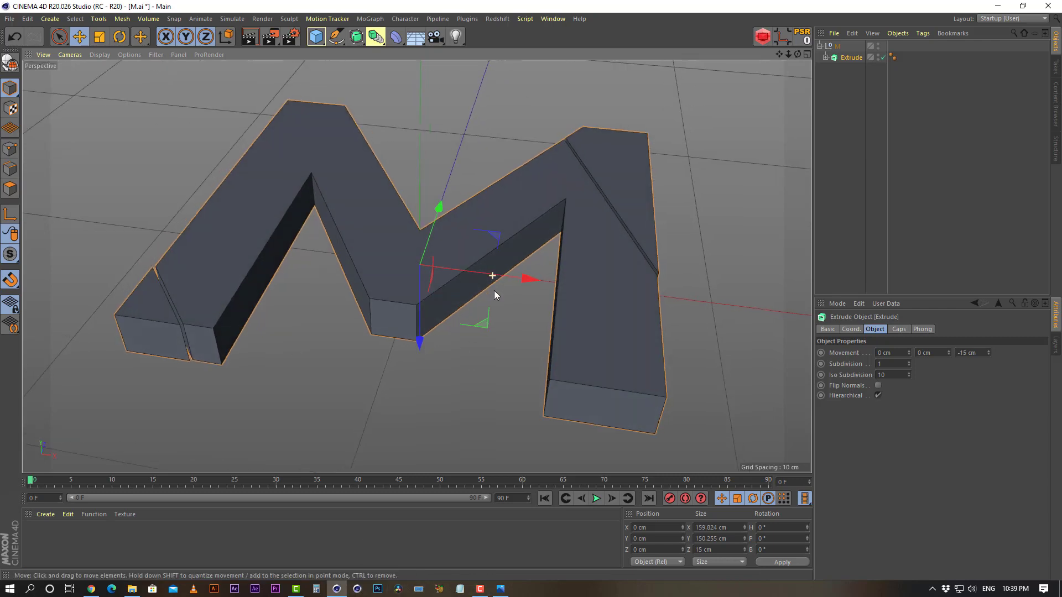
mouse_move(552, 255)
alt+mouse_down()
mouse_move(562, 221)
mouse_move(542, 245)
alt+mouse_up()
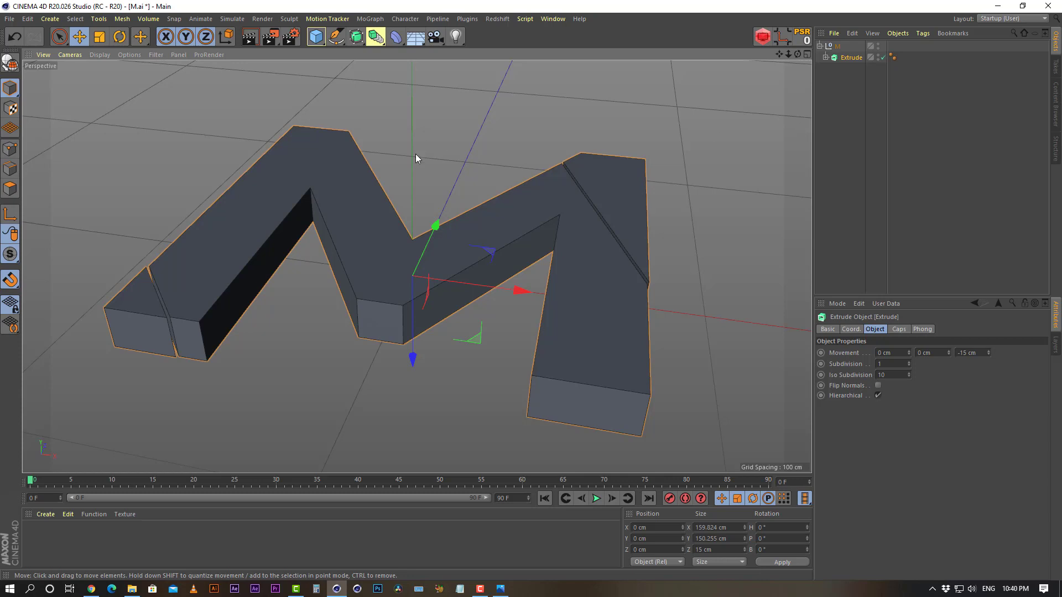
Try making the Extrude object editable, undo the conversion and view its cap settings.
key(c)
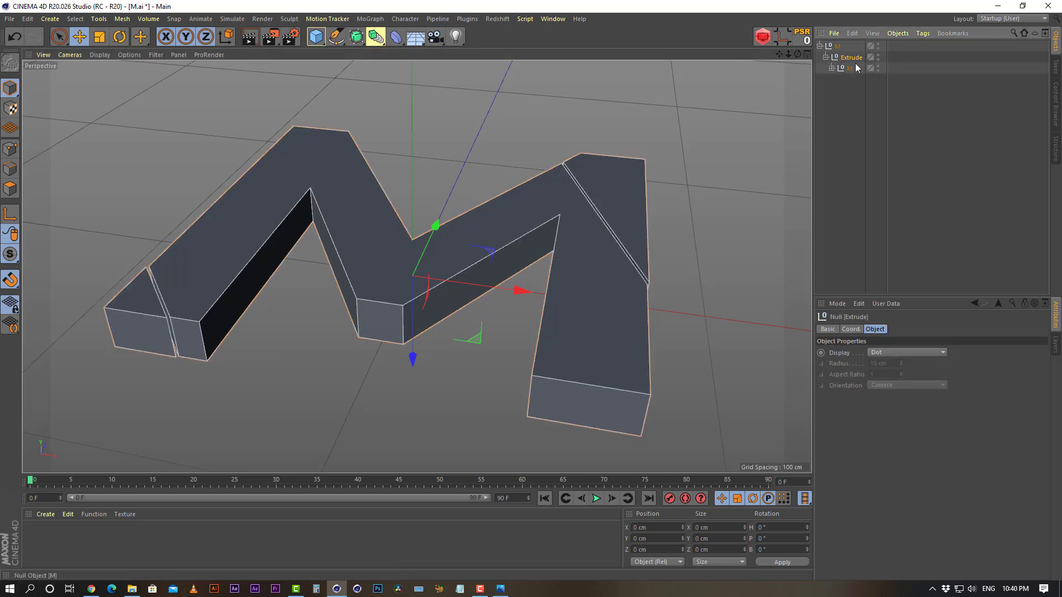
key(ctrl+z)
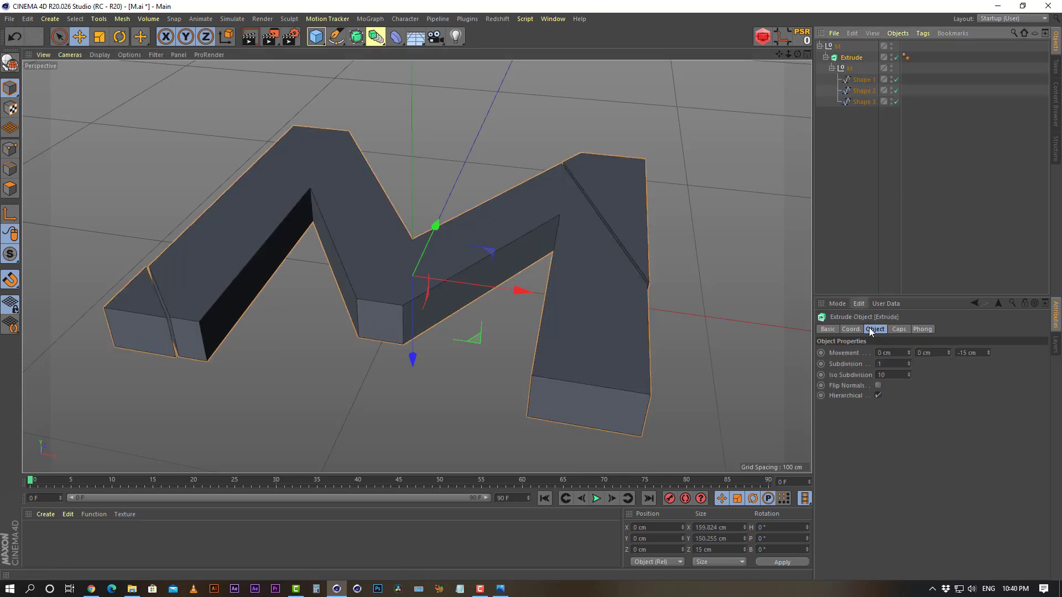
click(899, 330)
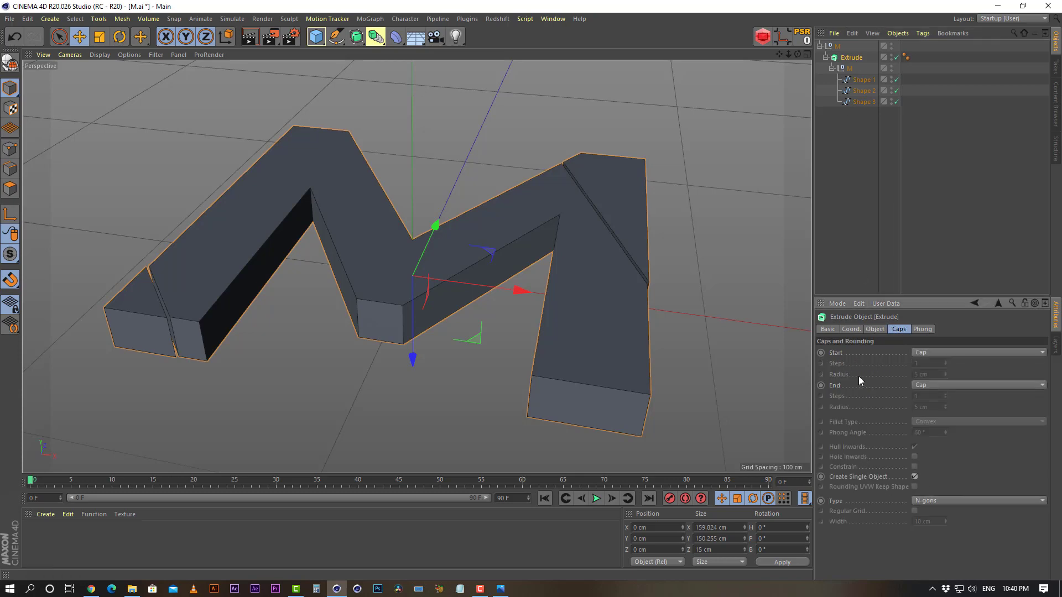
Make the Extrude object editable and expand its hierarchy down to the splines of all three shapes.
key(c)
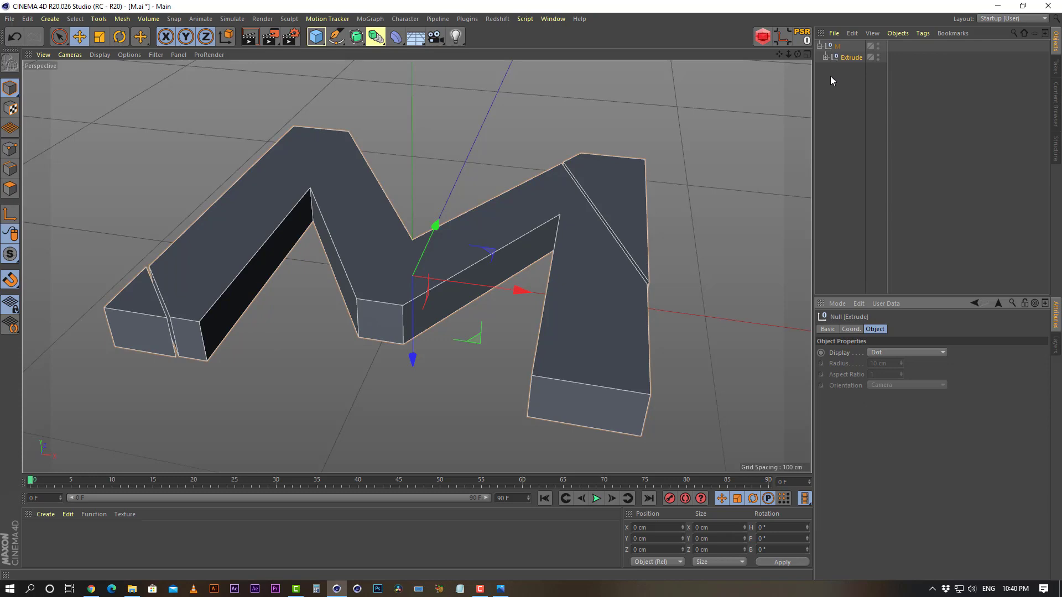
shift+click(826, 57)
click(844, 90)
click(844, 113)
click(844, 135)
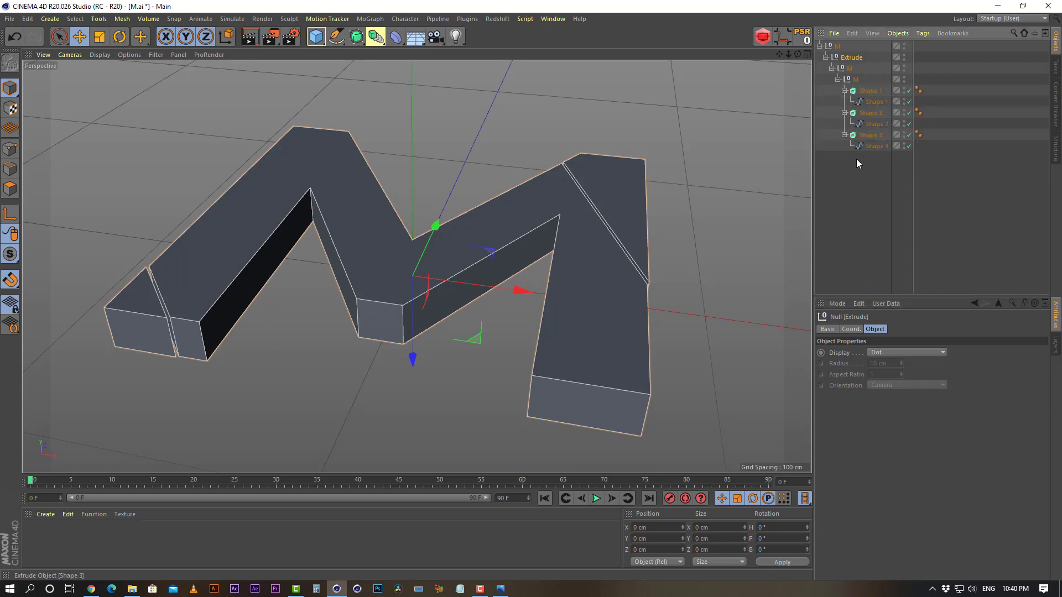
Make the Shape 1, Shape 2 and Shape 3 extrude objects editable as individual polygon objects.
click(859, 191)
click(870, 91)
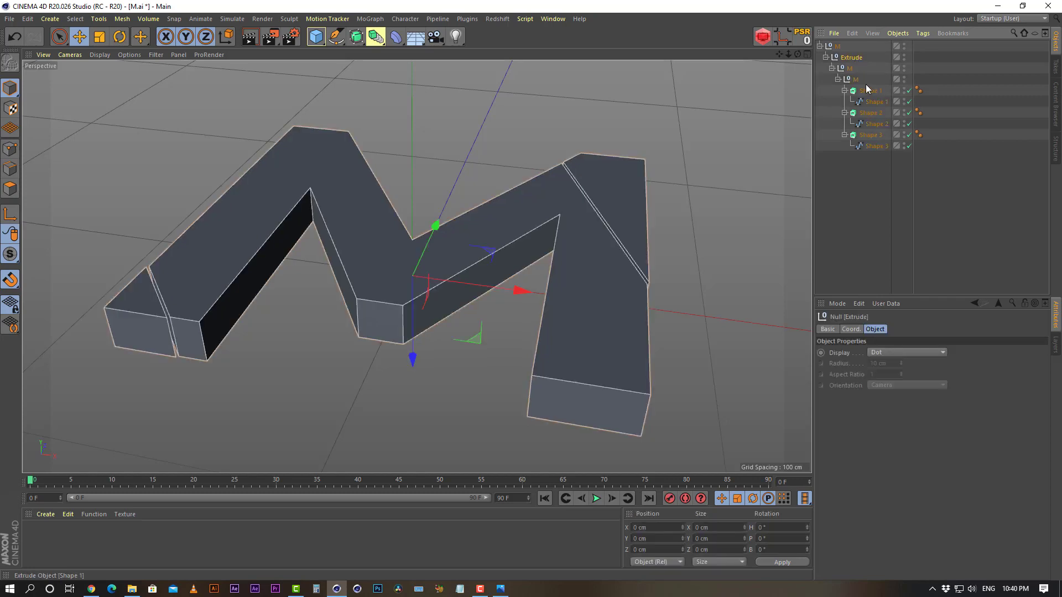
click(870, 113)
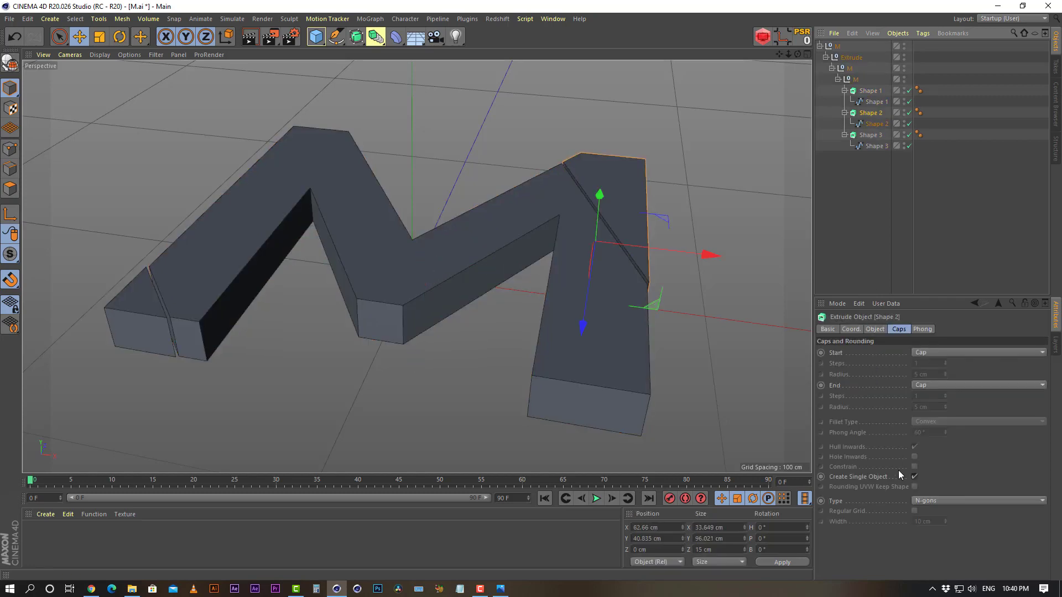
key(c)
click(870, 123)
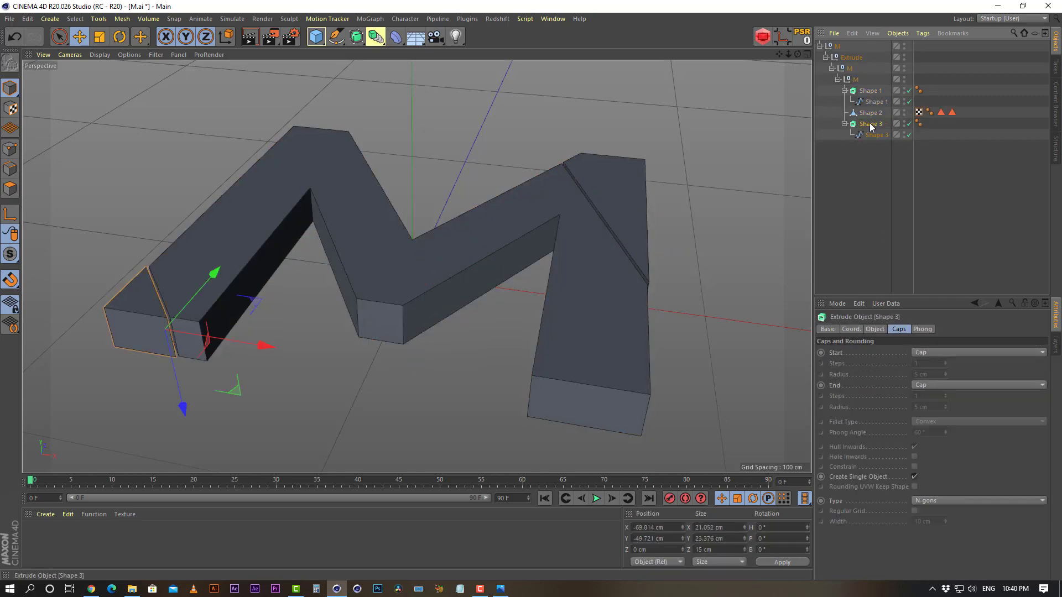
key(c)
click(870, 92)
key(c)
Move the three polygon shapes directly under the top M null and delete the leftover Extrude null hierarchy.
click(857, 132)
drag(863, 130, 874, 86)
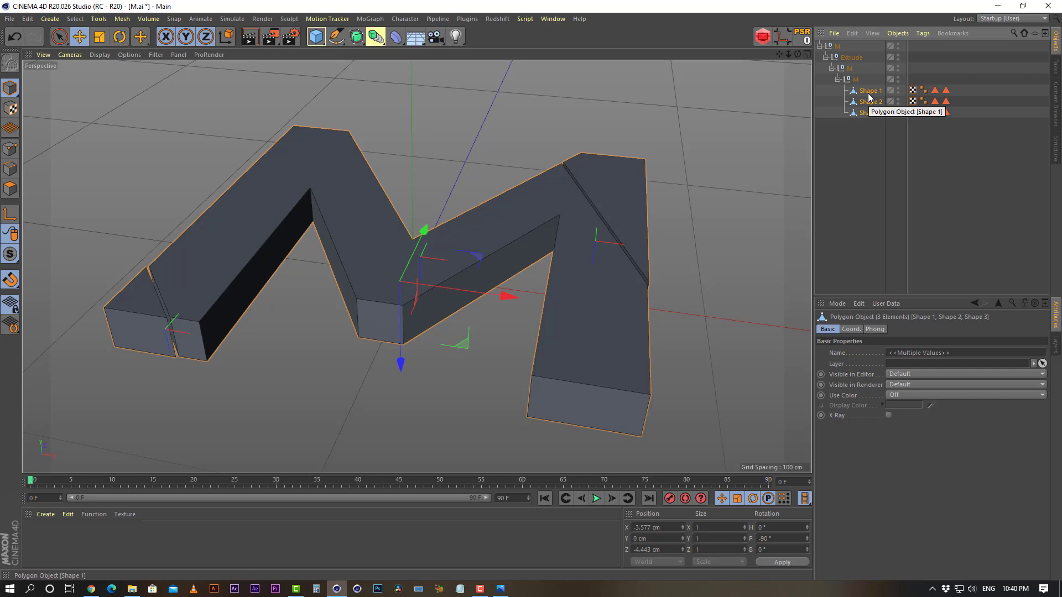
drag(871, 95, 838, 48)
click(853, 91)
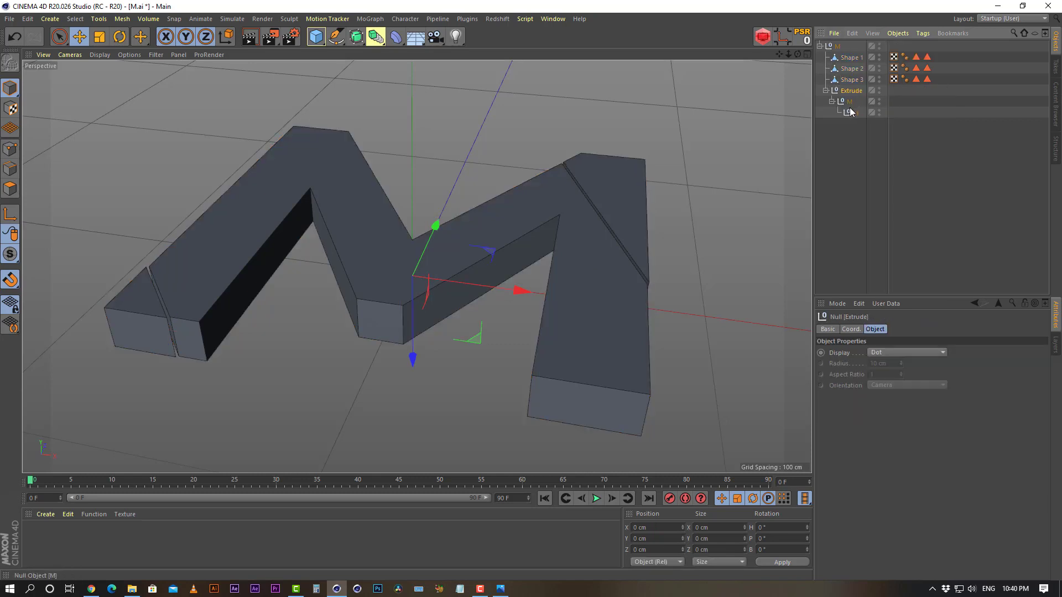
key(Delete)
click(838, 47)
click(839, 128)
Examine the separate pieces of the M by selecting each one in turn from different angles, and clear the selection.
alt+drag(429, 287, 484, 187)
click(536, 176)
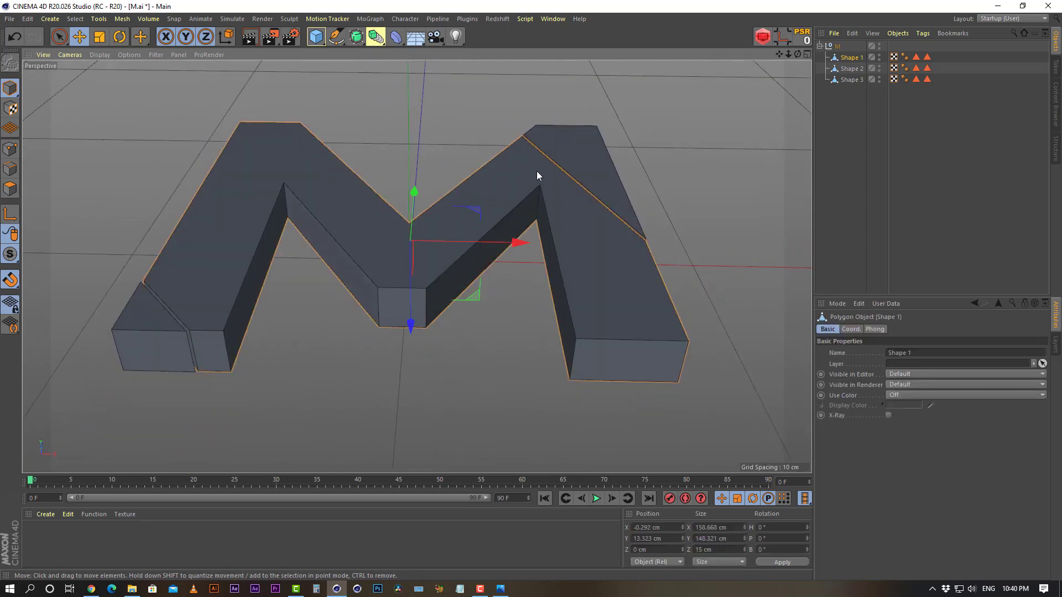
click(578, 145)
click(480, 216)
click(141, 323)
click(220, 237)
alt+drag(357, 229, 424, 247)
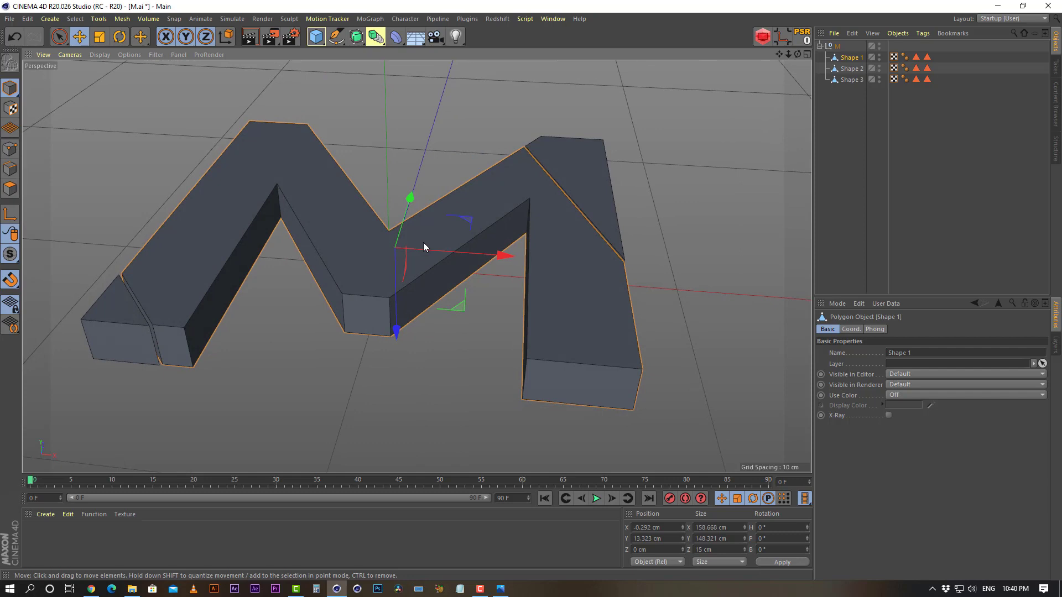
click(832, 139)
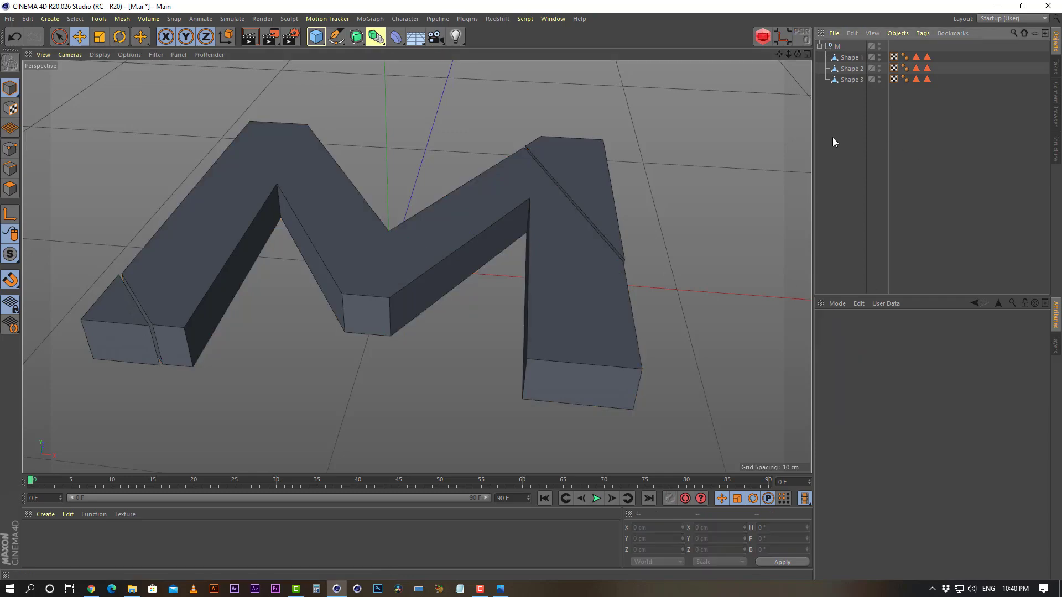
View the reference image 01.png in Photos, reopening it from its folder to compare it with the M.
click(504, 591)
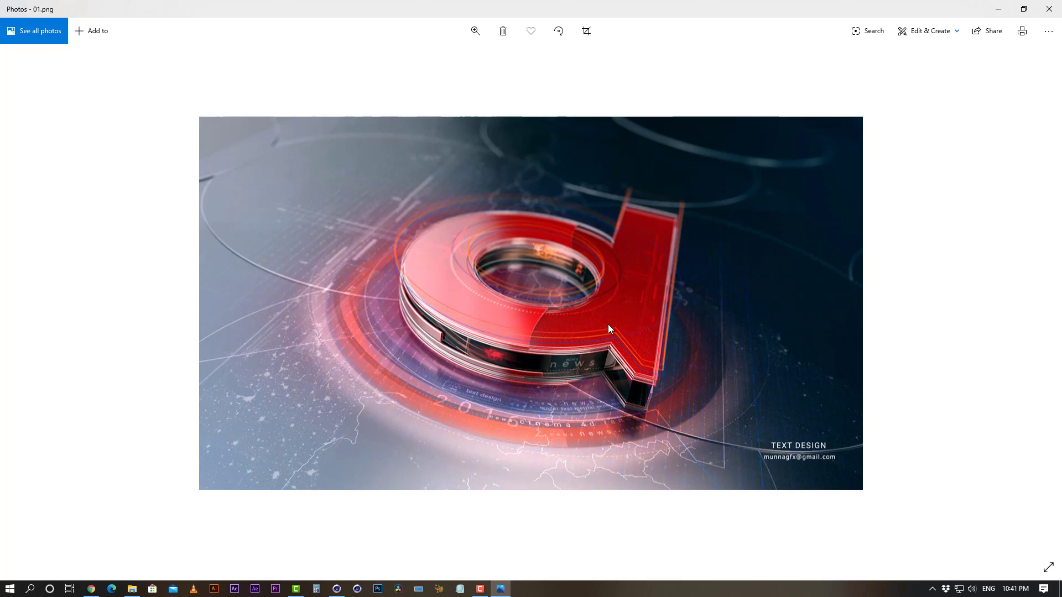
click(1050, 9)
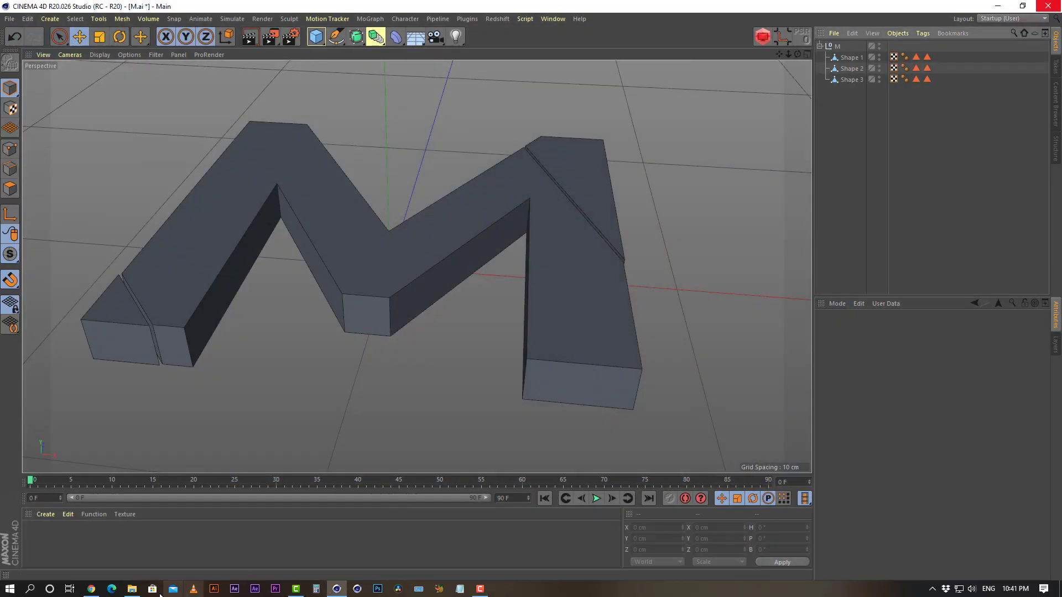
click(132, 589)
click(369, 240)
double_click(210, 178)
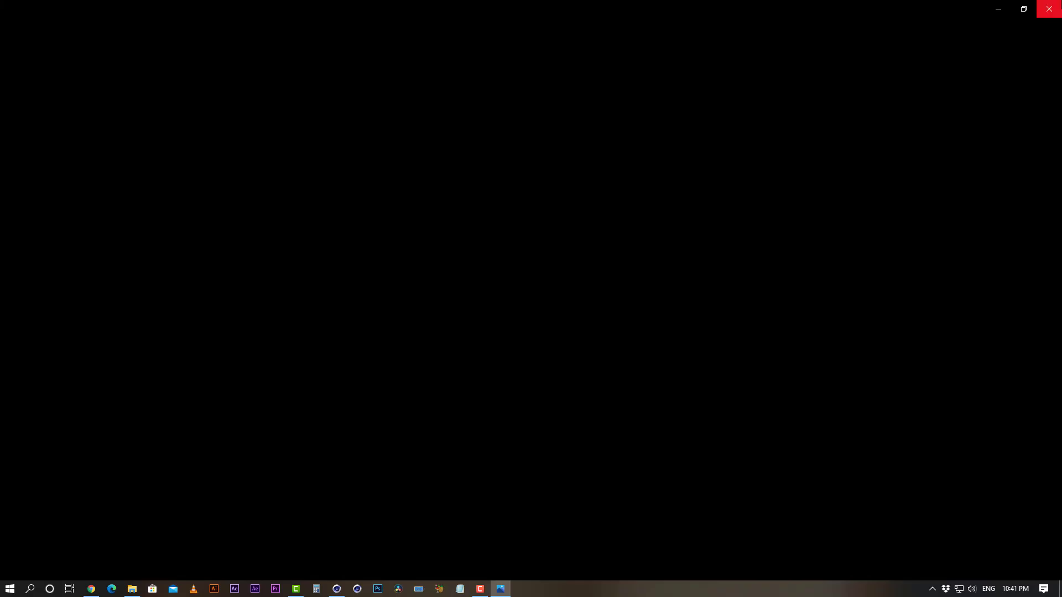
click(997, 9)
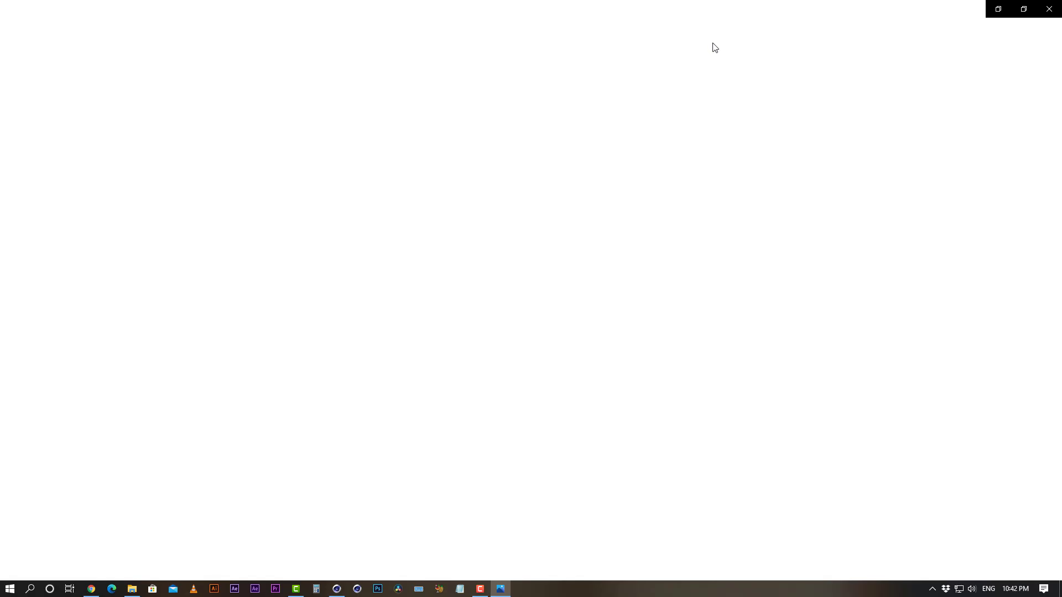
click(710, 46)
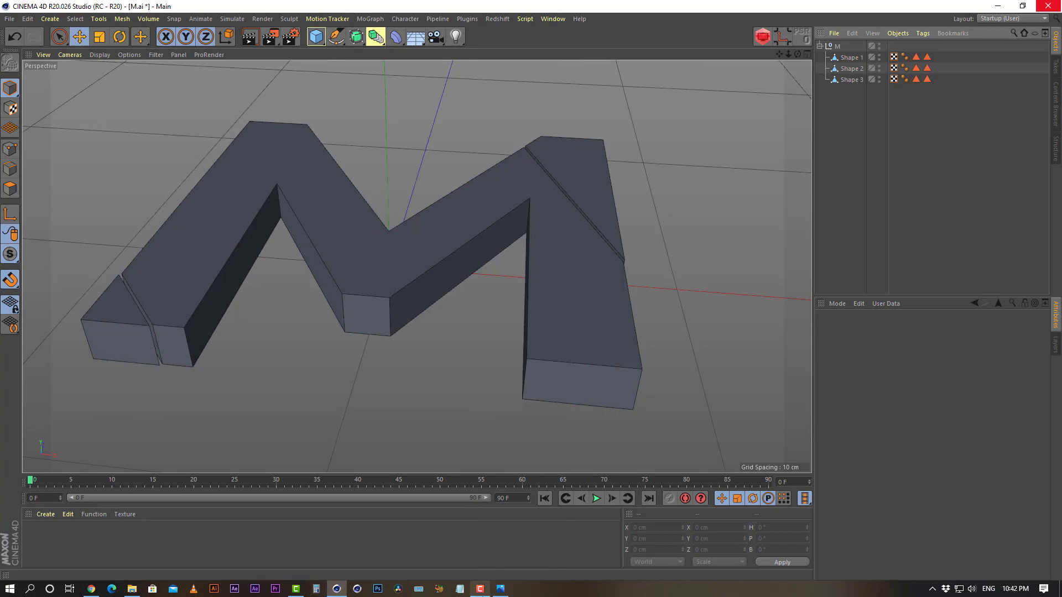
click(500, 589)
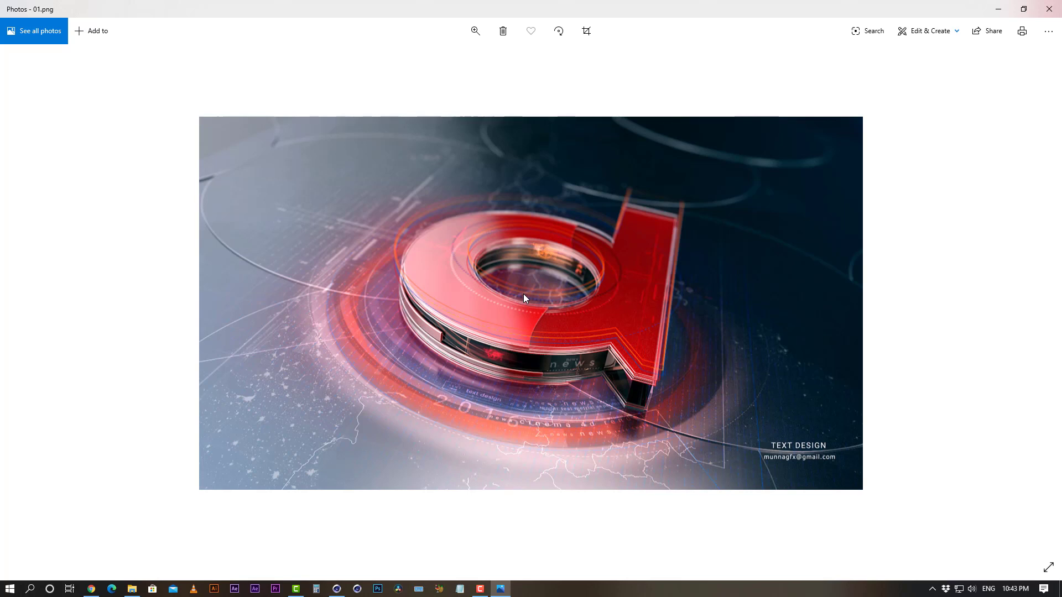
Switch to Chrome, open the designer's Vimeo profile from the Behance page and browse the videos.
click(91, 588)
click(214, 8)
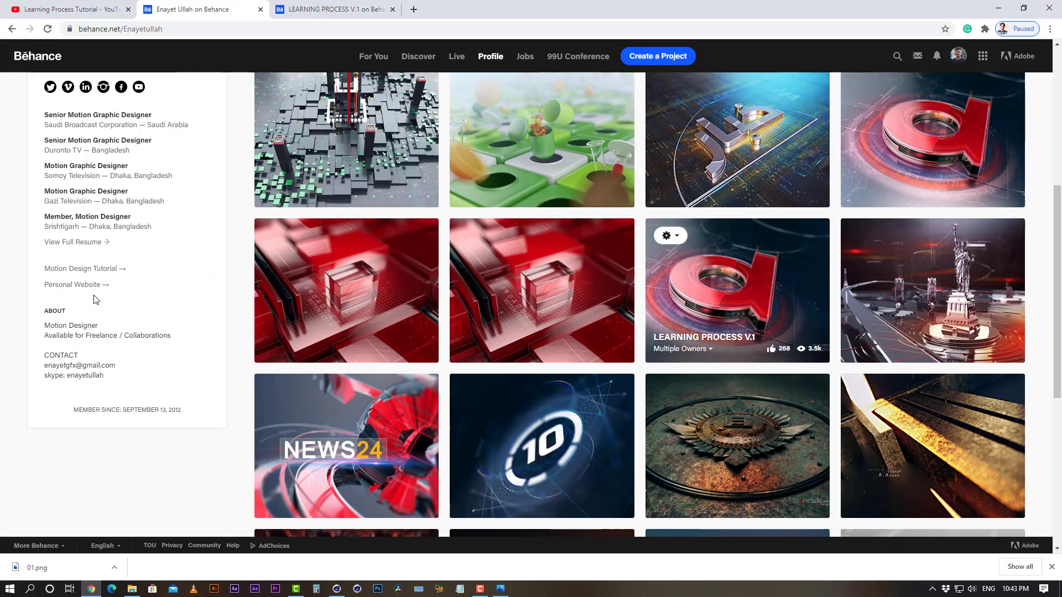
scroll(114, 273, up, 1)
click(68, 143)
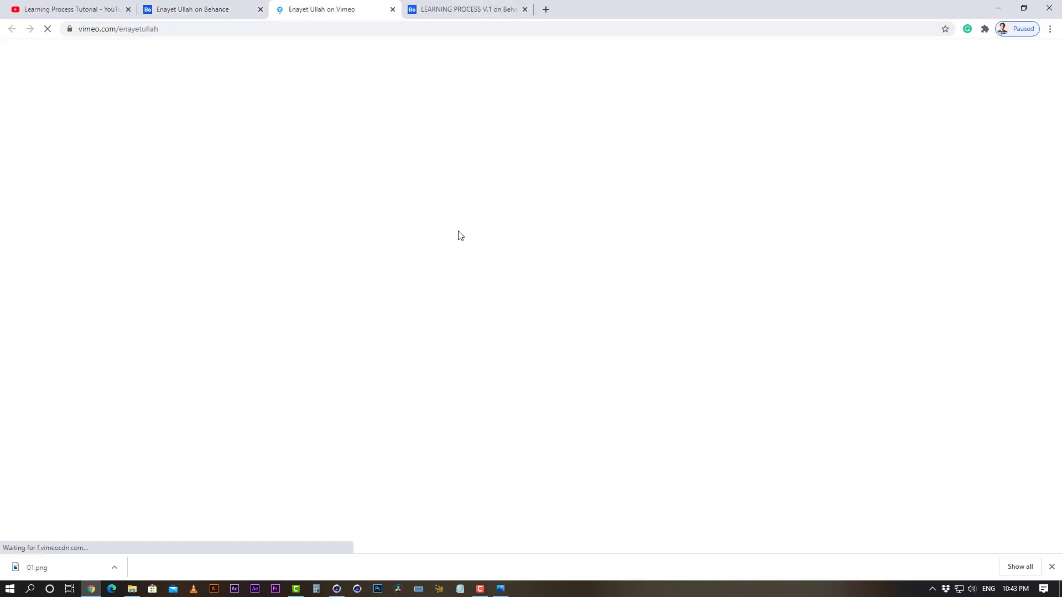
click(217, 2)
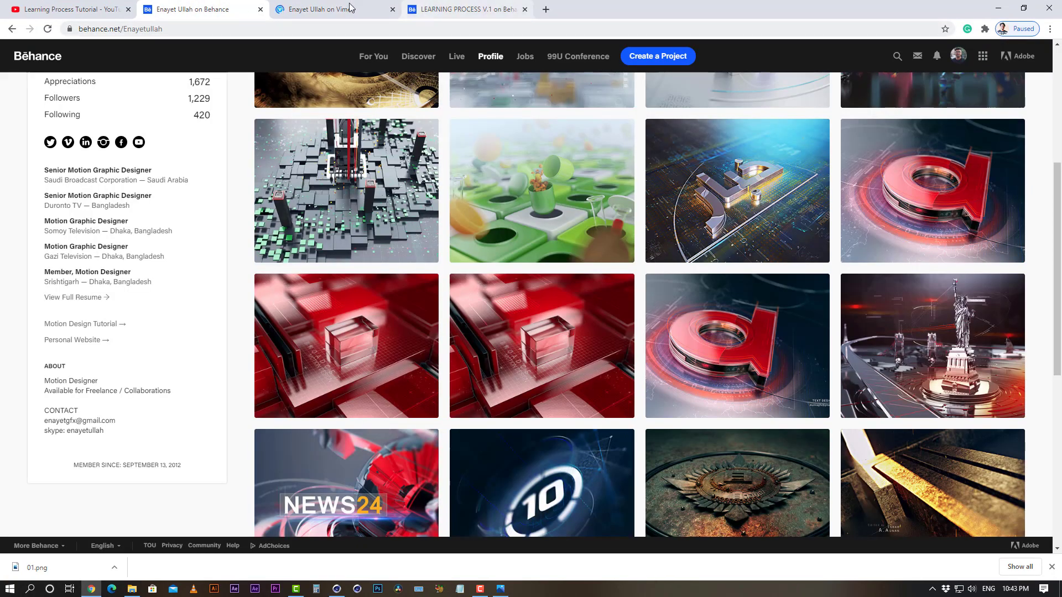
click(504, 3)
click(335, 7)
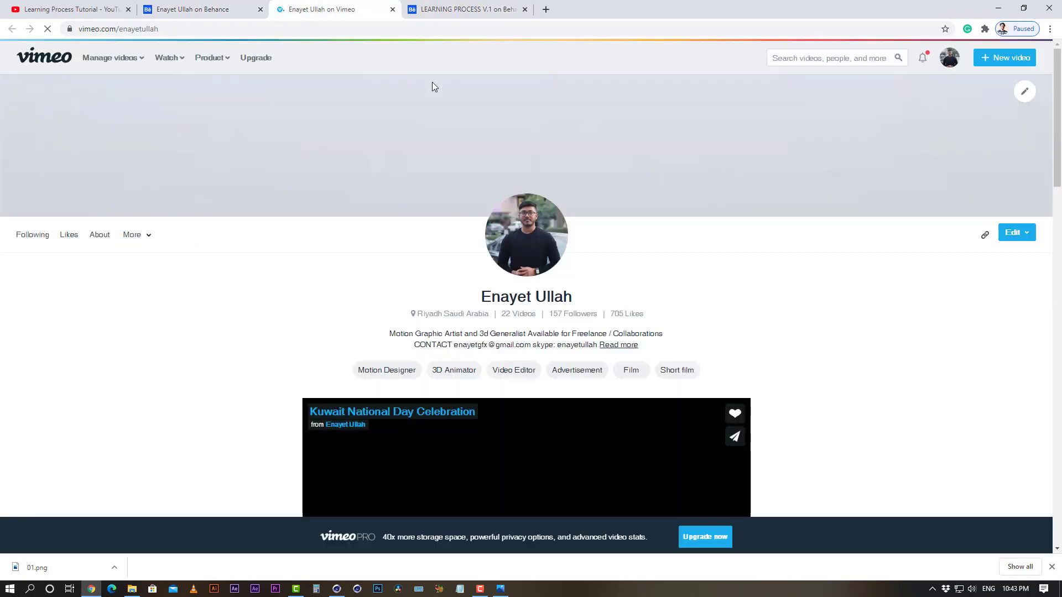
scroll(565, 301, down, 10)
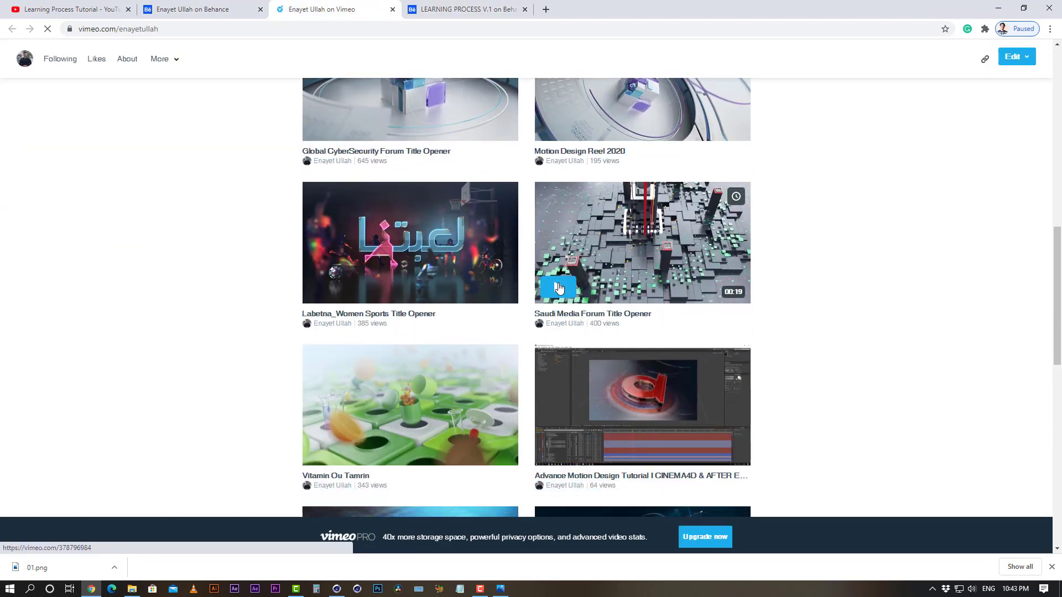
Play the Saudi Media Forum Title Opener video on Vimeo and restart it from the beginning.
click(558, 287)
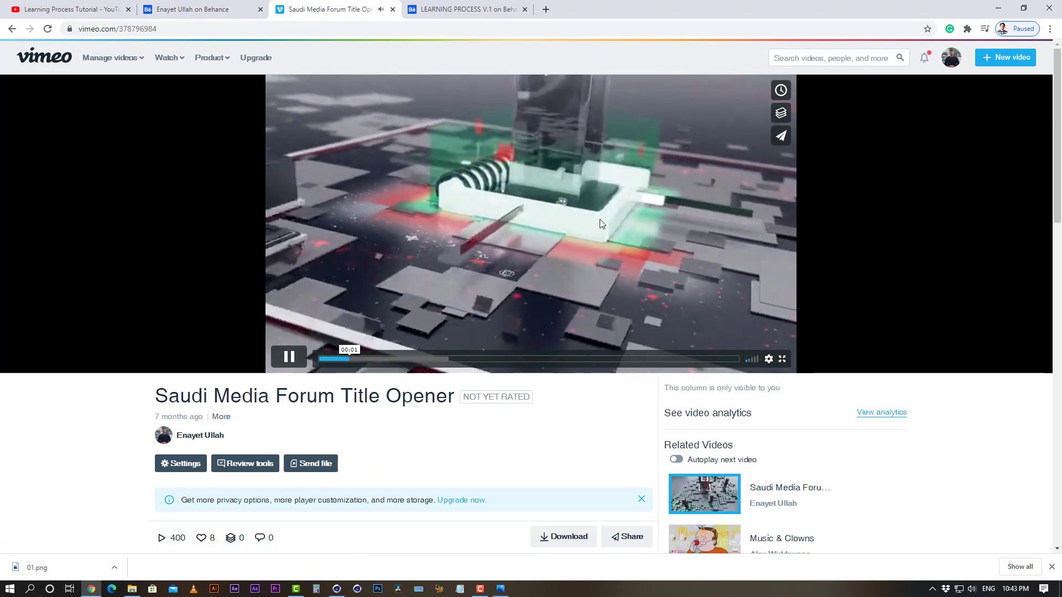
click(769, 358)
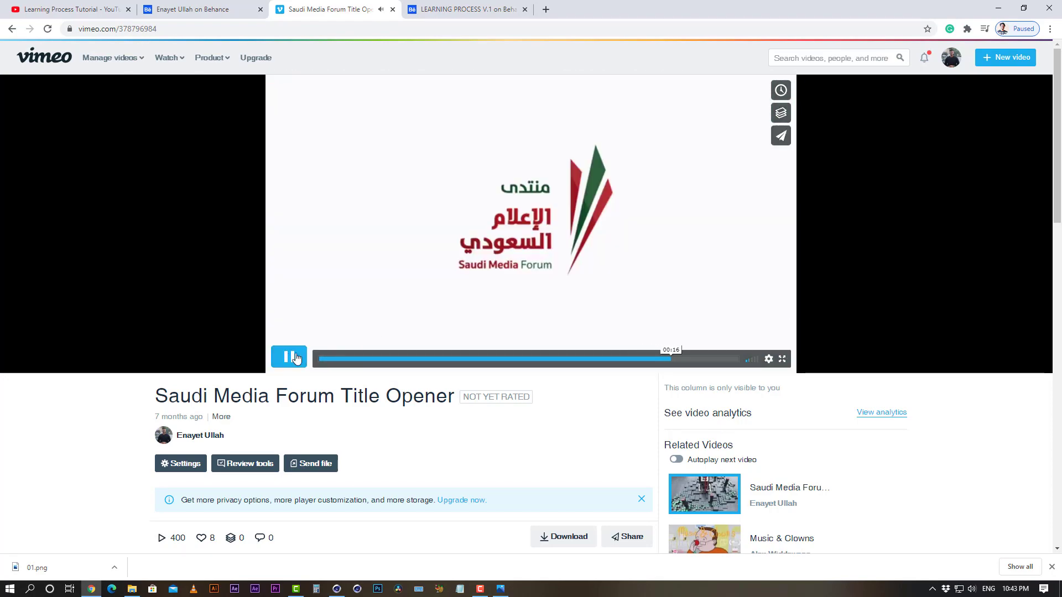
click(322, 358)
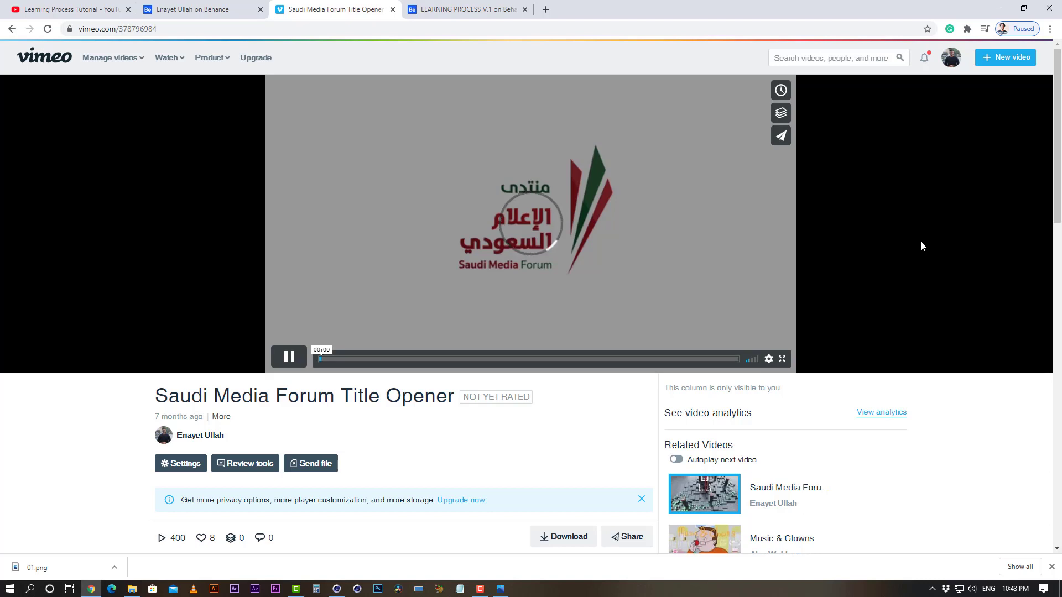
Download the Saudi Media Forum Title Opener video in HD 720p.
click(550, 537)
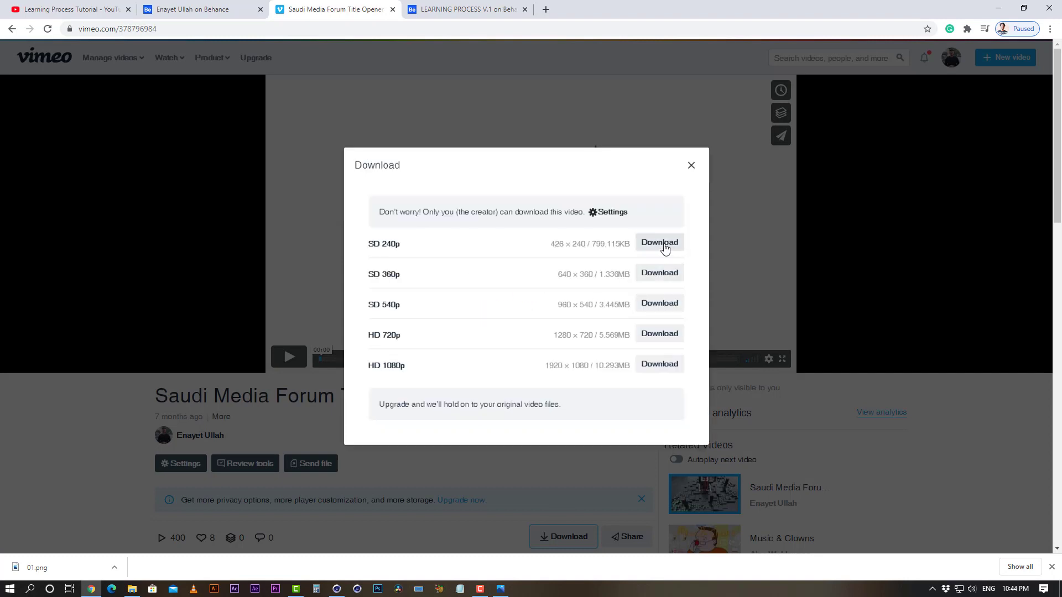
click(659, 334)
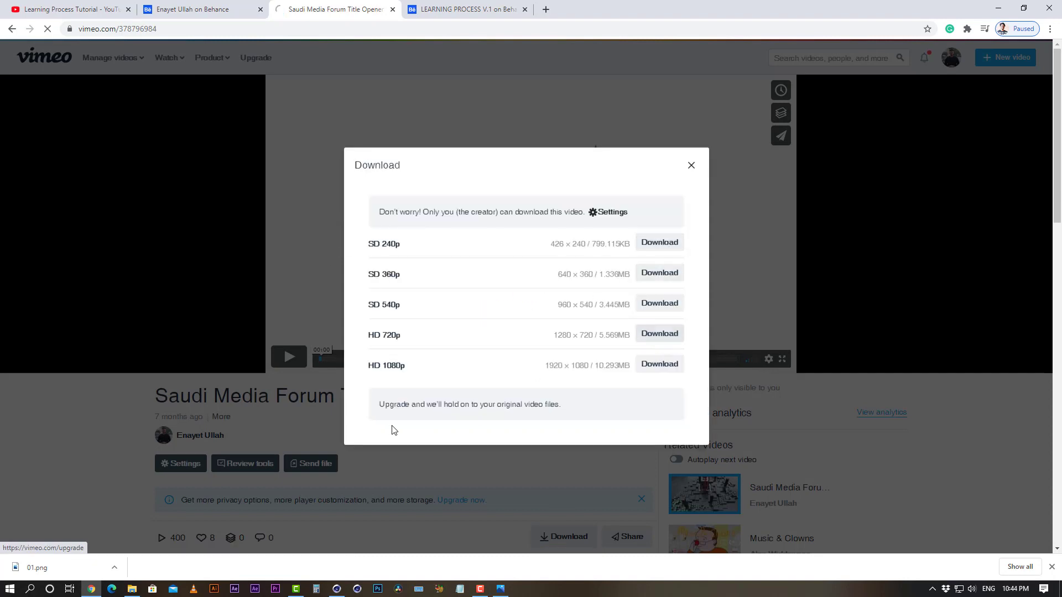
click(236, 304)
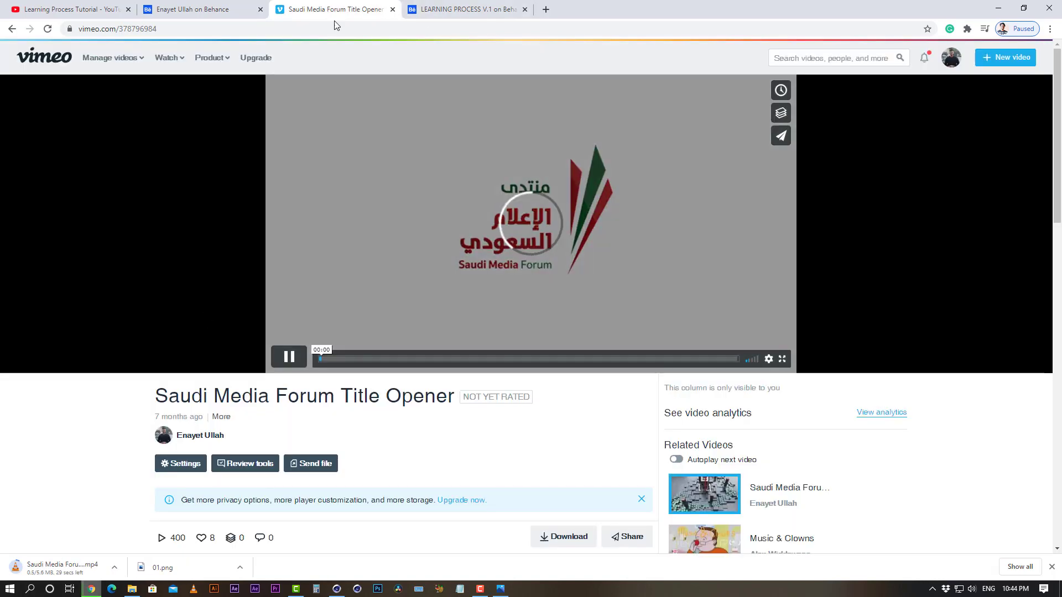
scroll(729, 390, down, 2)
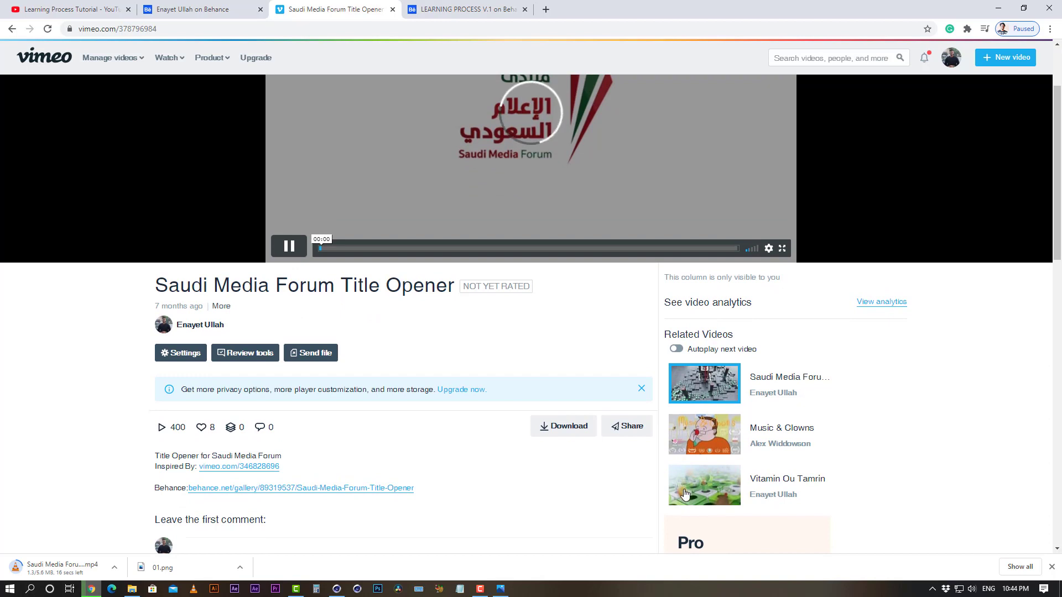
scroll(248, 441, up, 2)
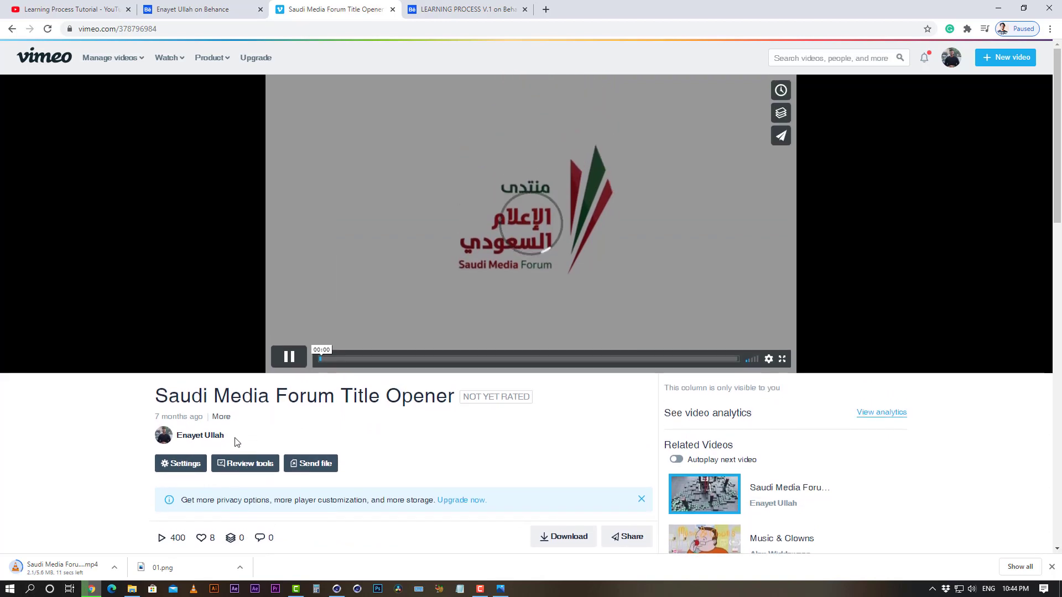
Open the Kuwait National Day Celebration video from the designer's Vimeo profile and download it in HD 720p.
click(195, 437)
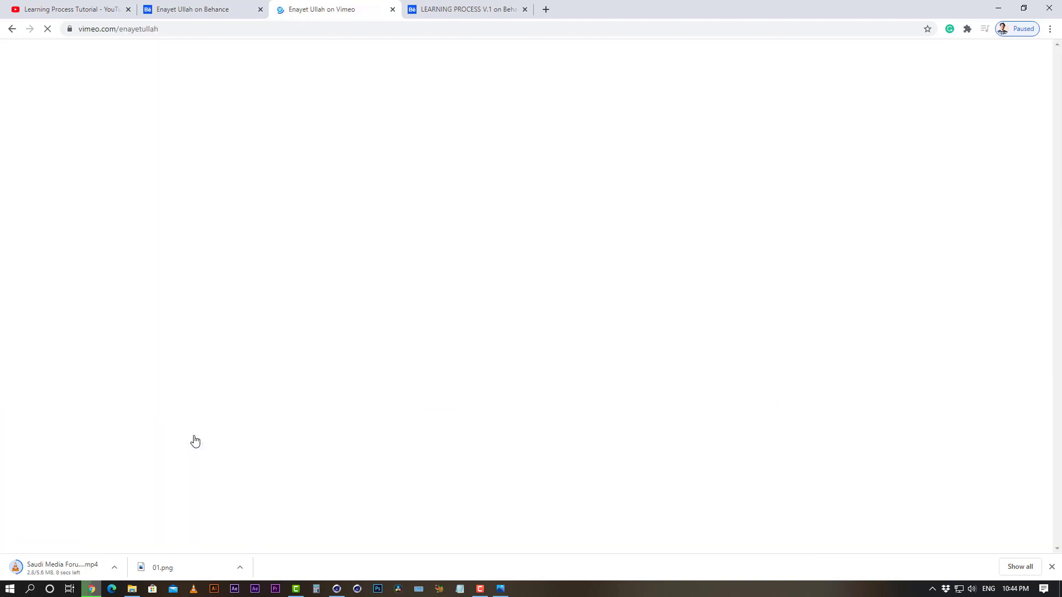
scroll(573, 368, down, 2)
scroll(636, 360, down, 2)
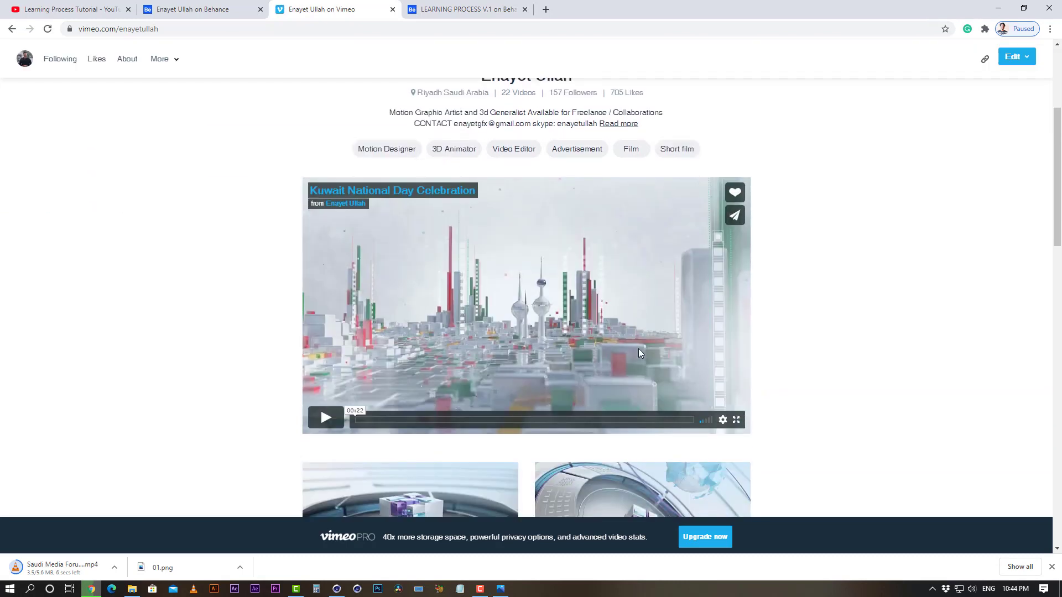
scroll(484, 311, up, 1)
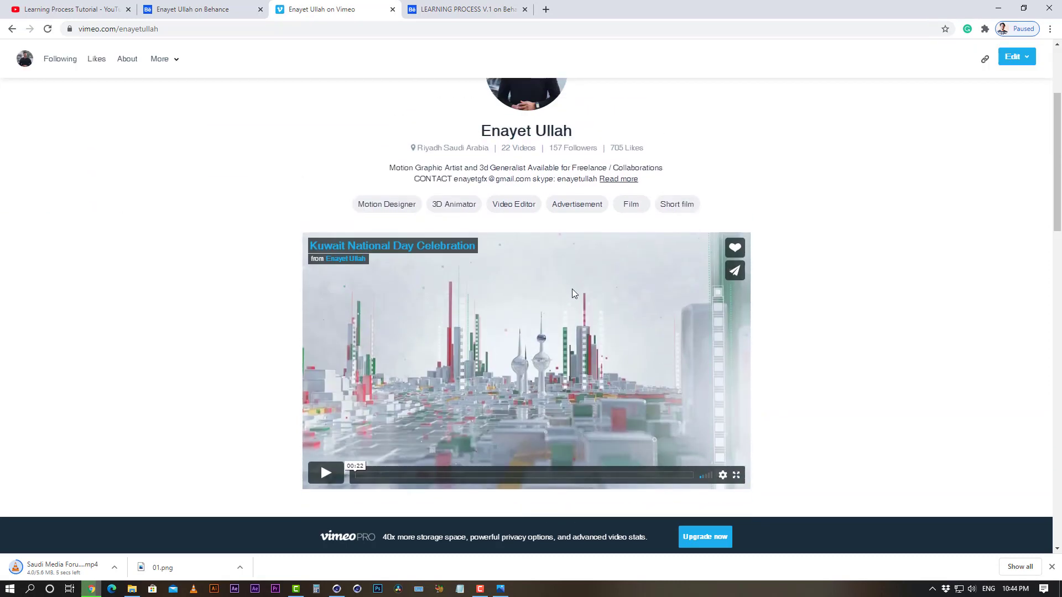
click(386, 247)
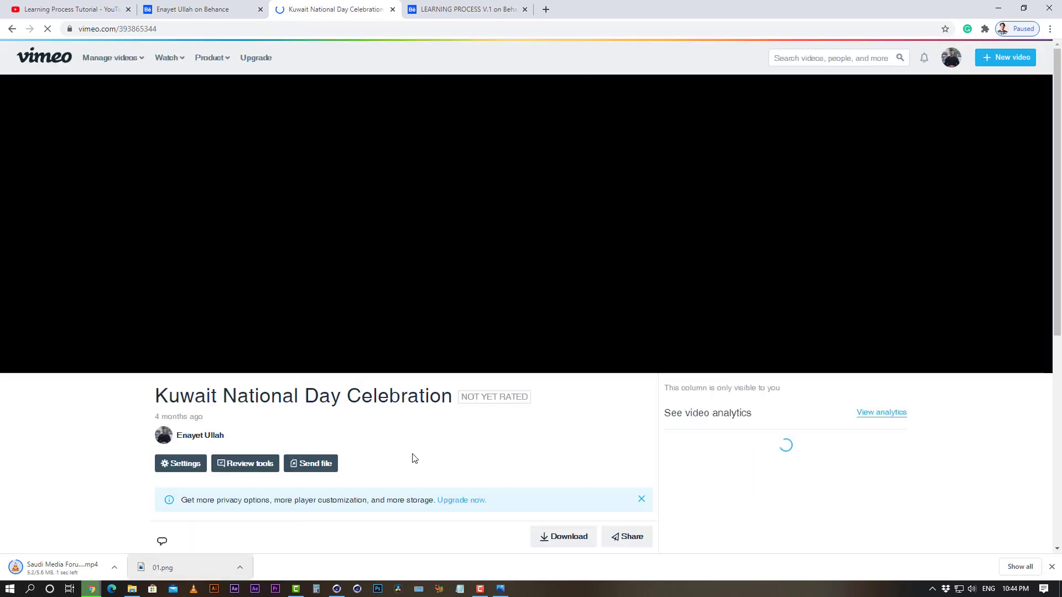
click(566, 540)
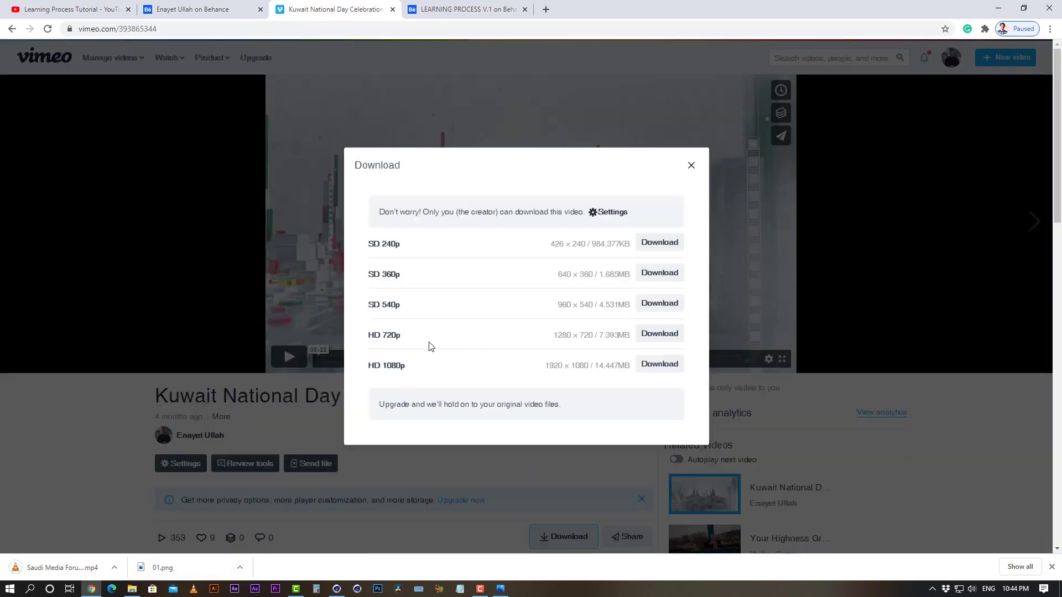
click(669, 338)
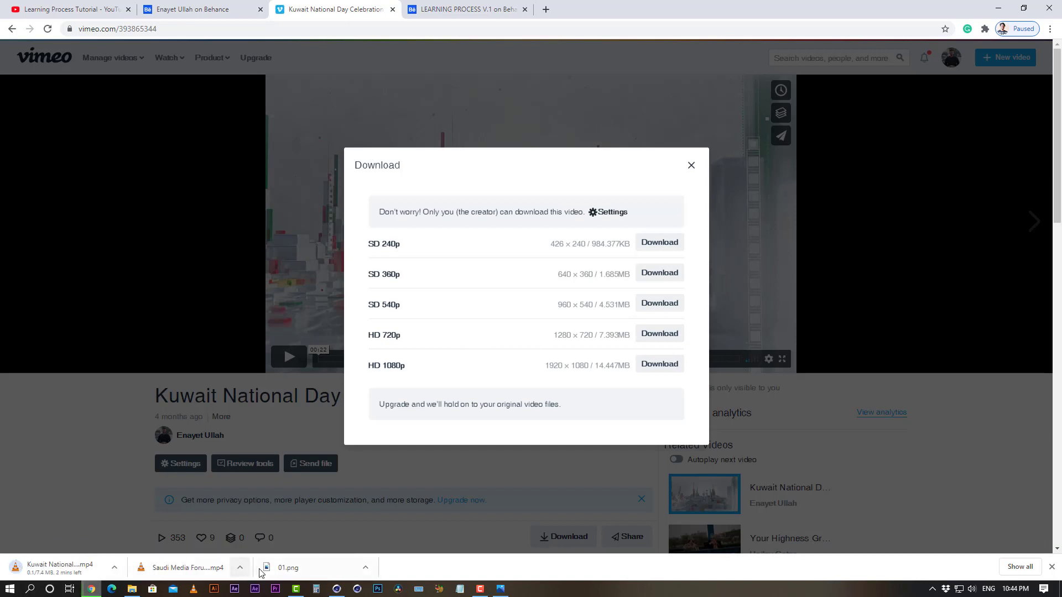
Show the downloaded Saudi Media Forum Title Opener video in its folder and move it to the M Design project's Ref folder.
click(240, 567)
click(261, 533)
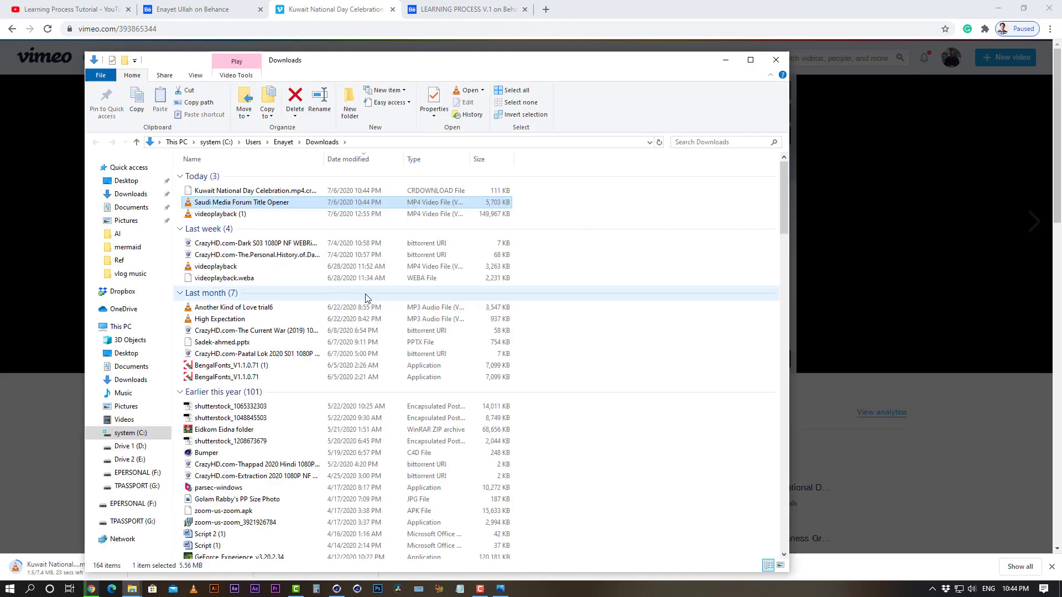
click(132, 589)
click(93, 543)
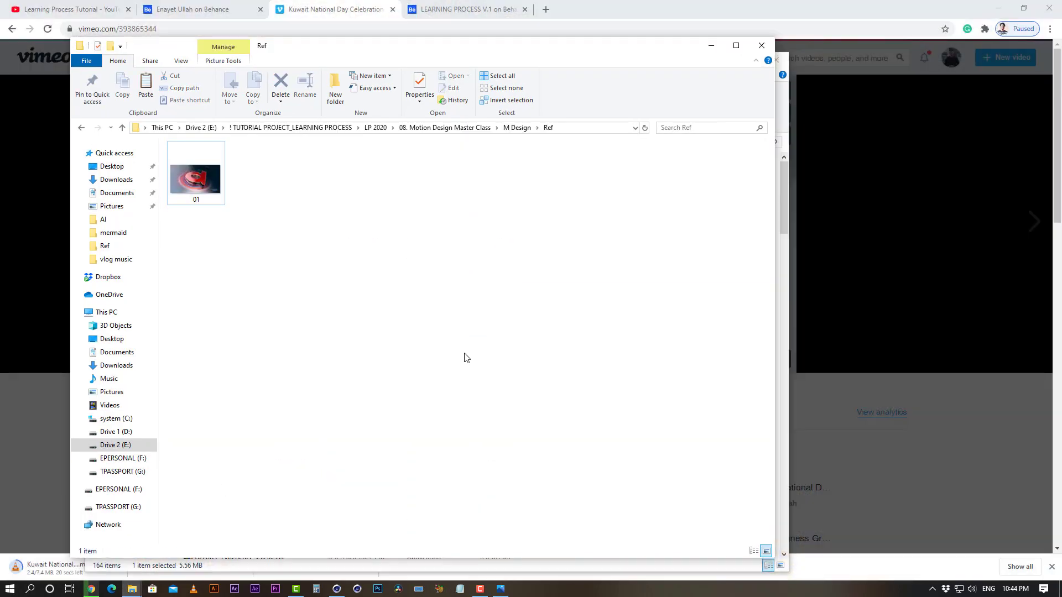
key(ctrl+v)
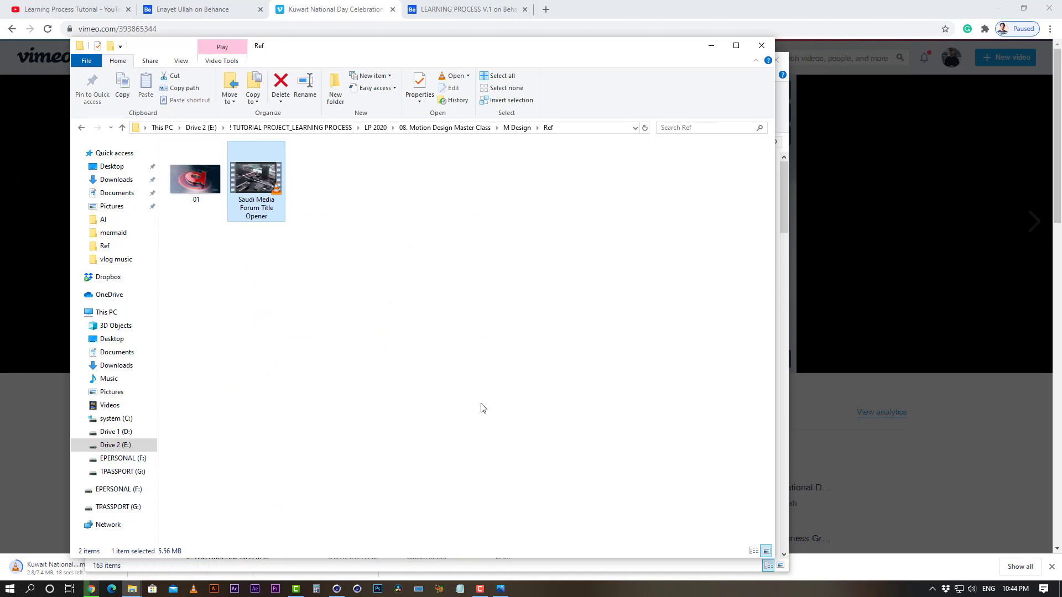
click(435, 386)
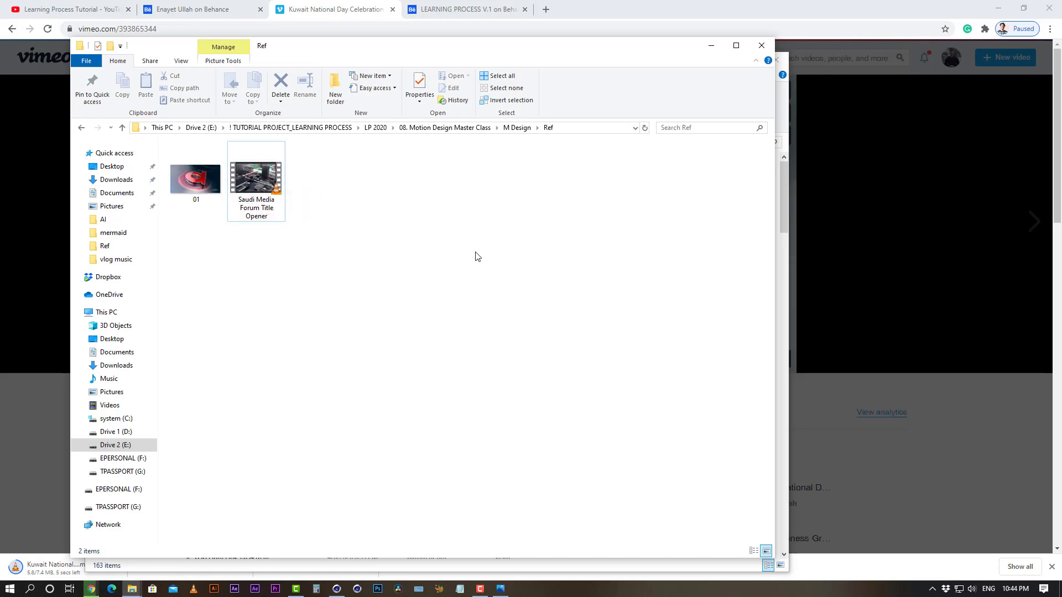
Move the downloaded Kuwait National Day Celebration video from Downloads into the Ref folder and minimize the browser.
drag(310, 54, 543, 74)
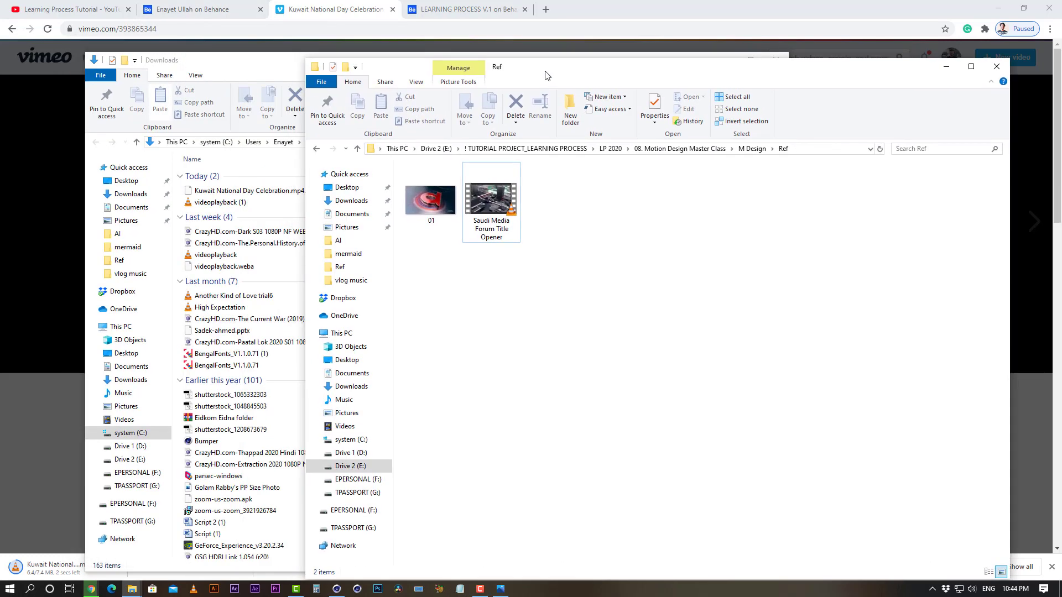
click(216, 61)
click(724, 61)
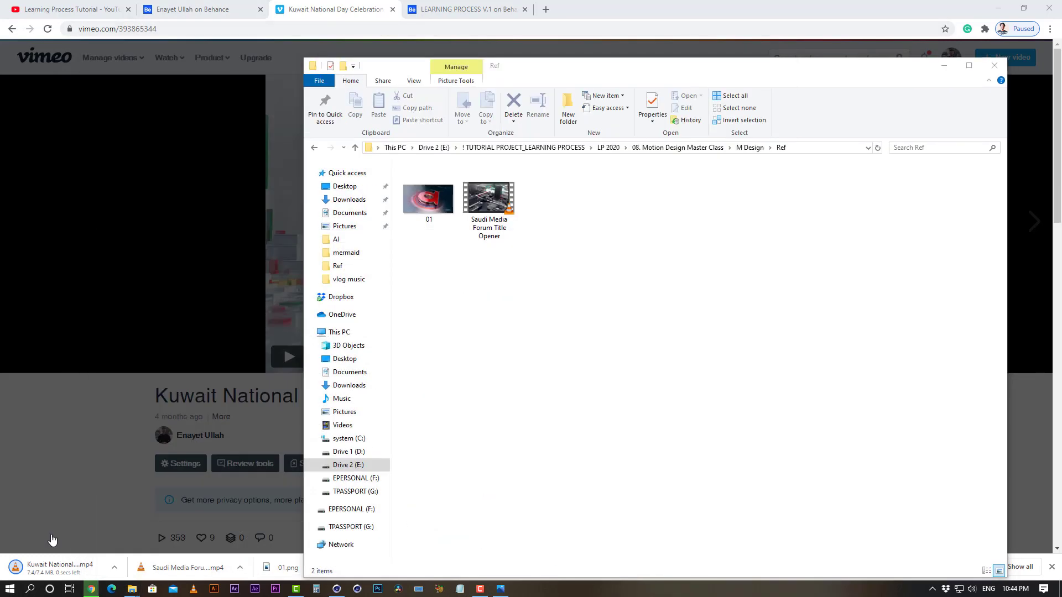
click(114, 568)
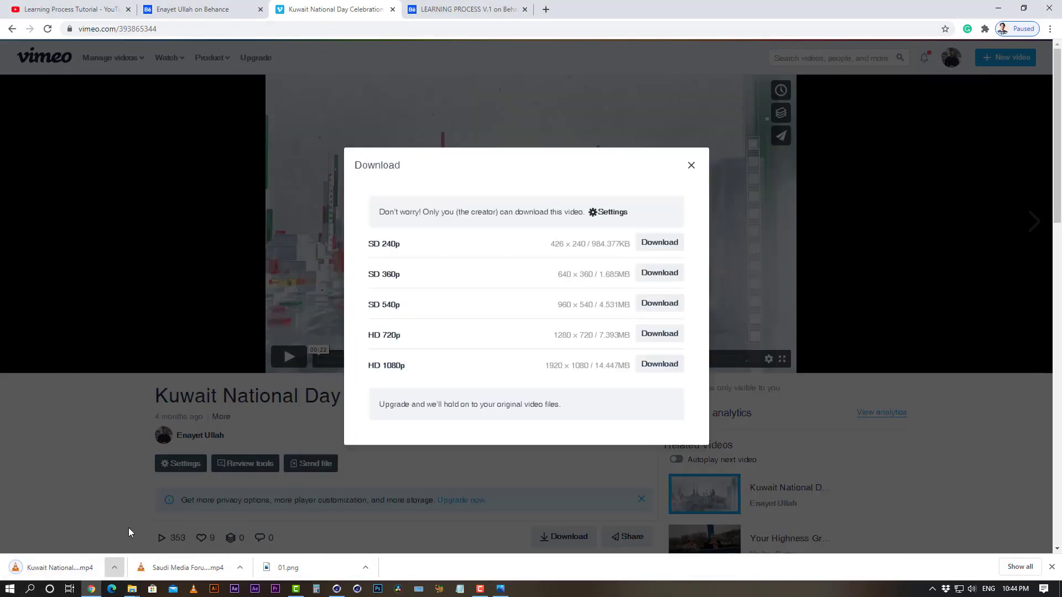
click(128, 529)
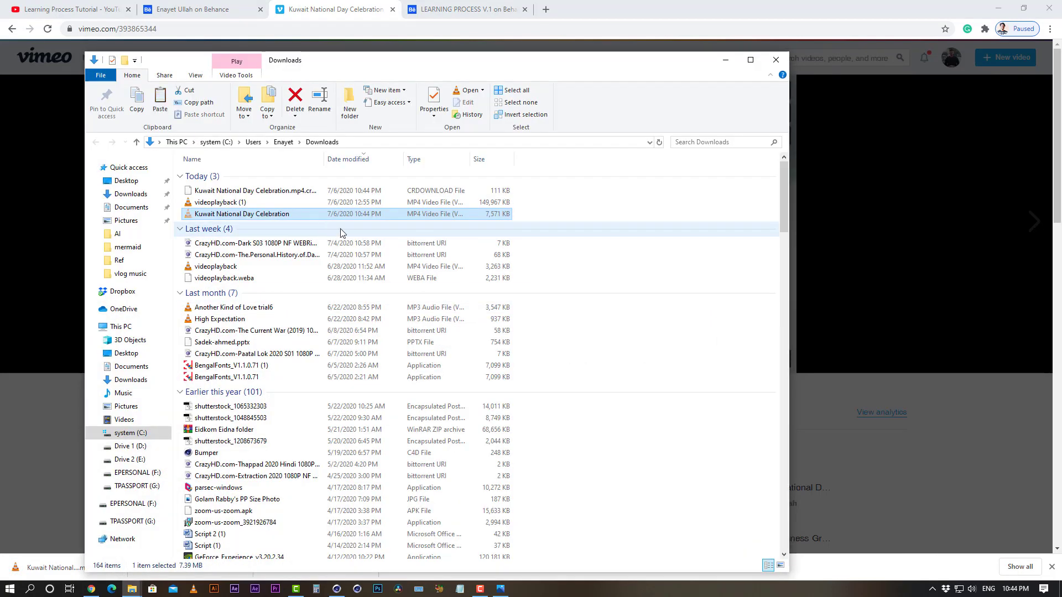
click(776, 60)
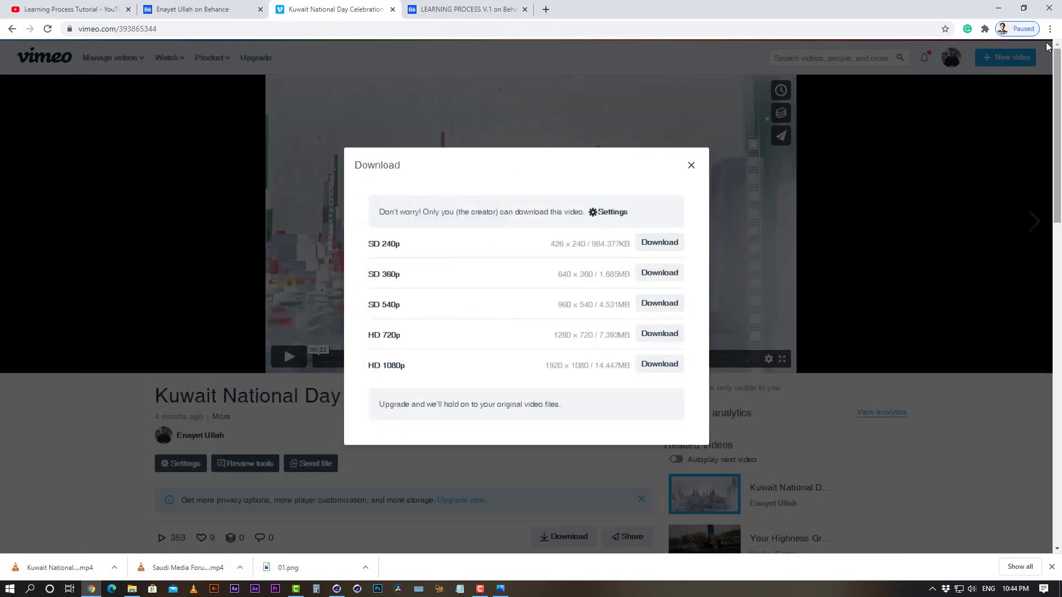
click(999, 8)
key(ctrl+v)
click(598, 312)
click(642, 4)
click(997, 8)
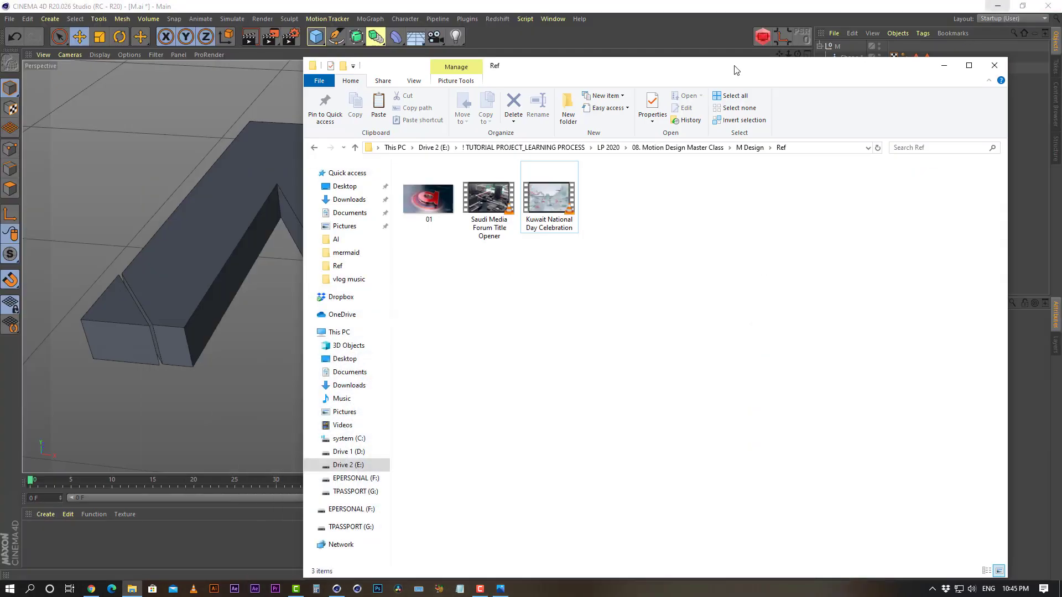
Play the Kuwait National Day Celebration video from the Ref folder in VLC, pausing on city shots and scrubbing to 00:15.
click(337, 590)
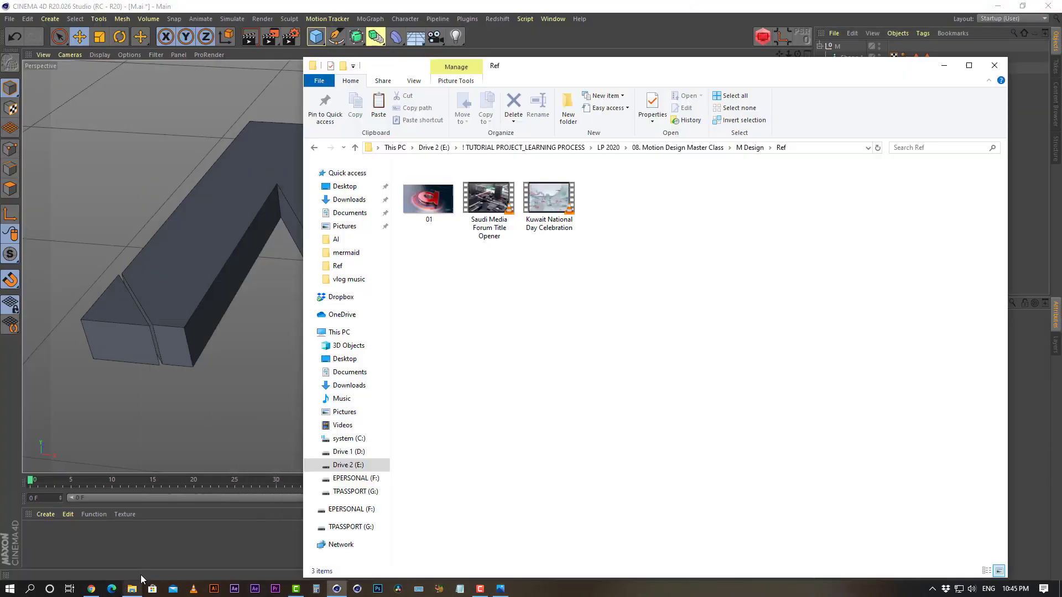
click(131, 589)
click(549, 191)
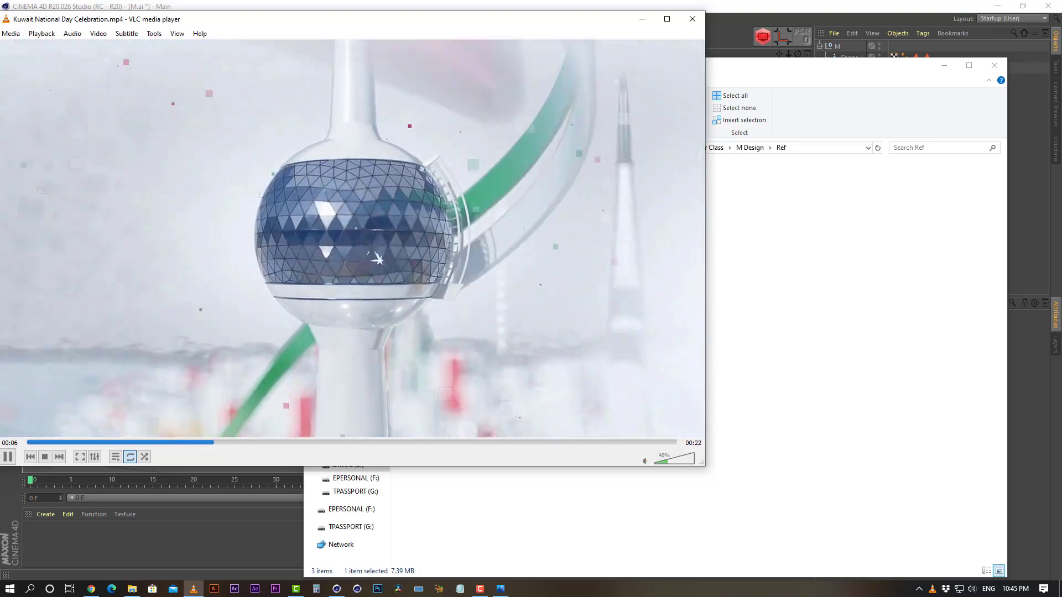
key(space)
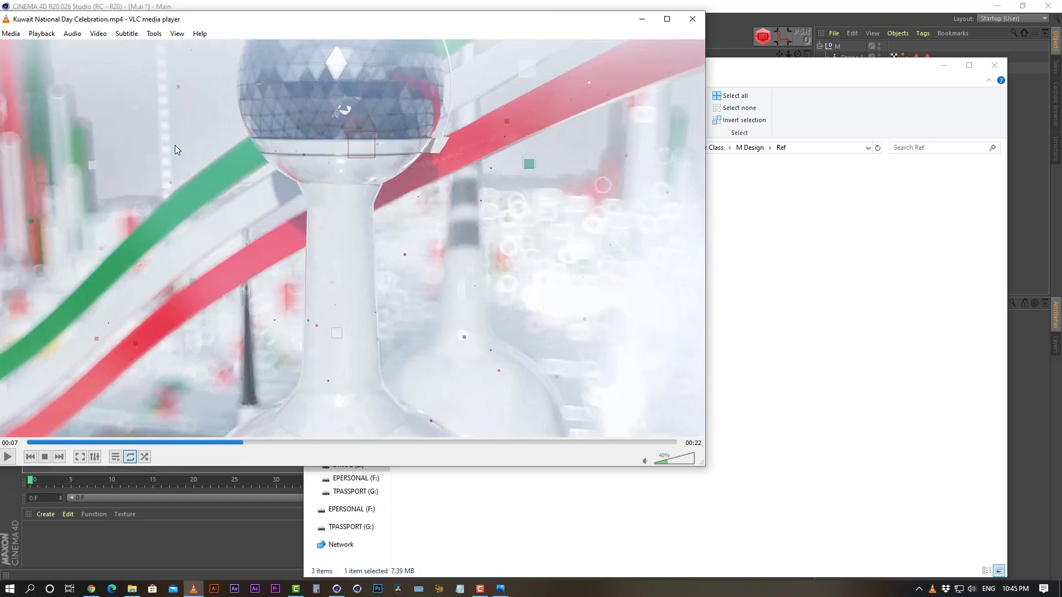
key(space)
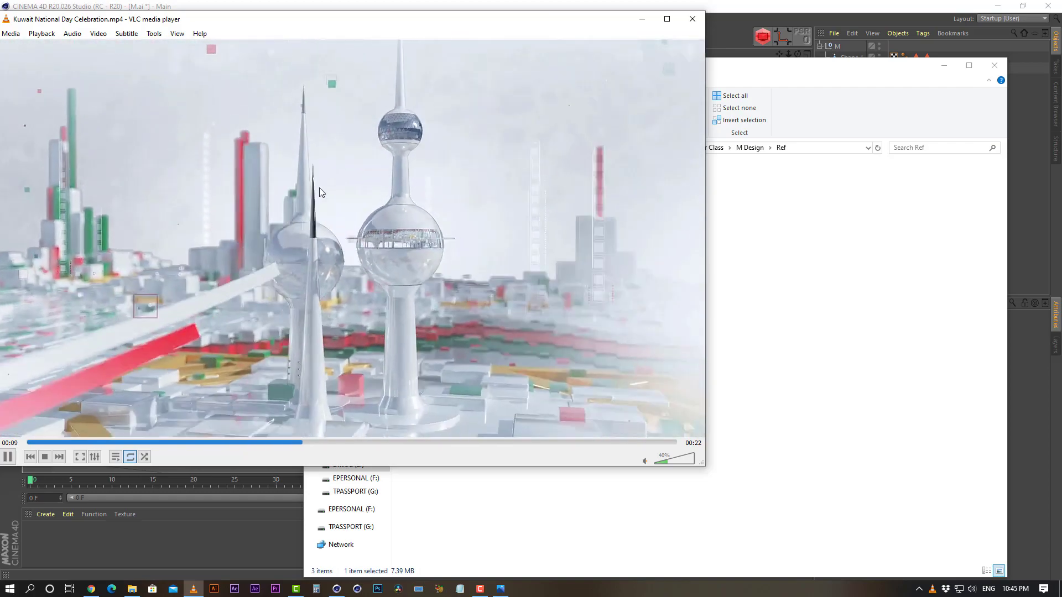
key(space)
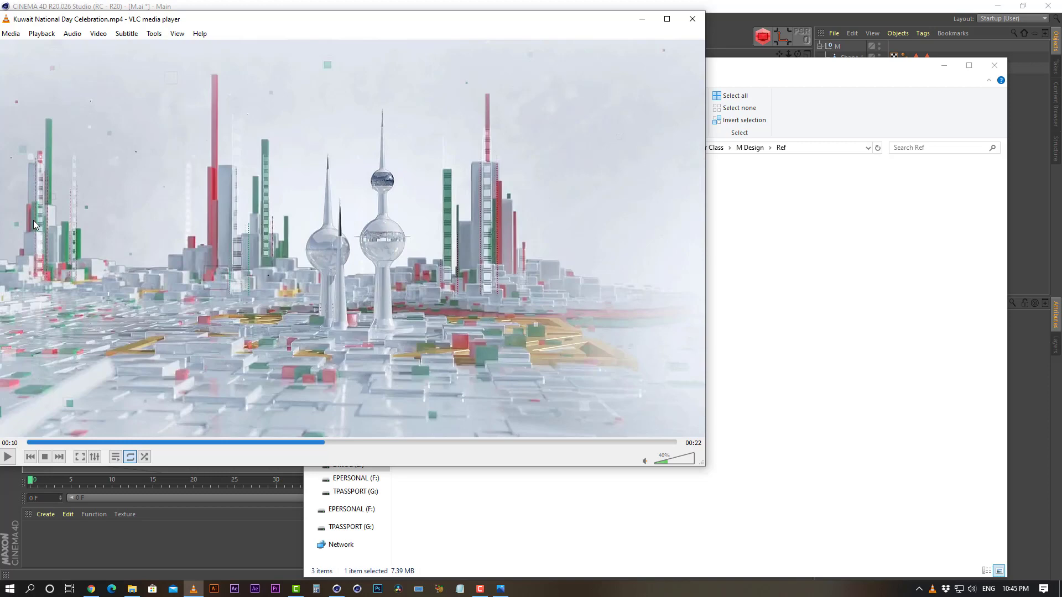
click(294, 443)
drag(294, 443, 483, 424)
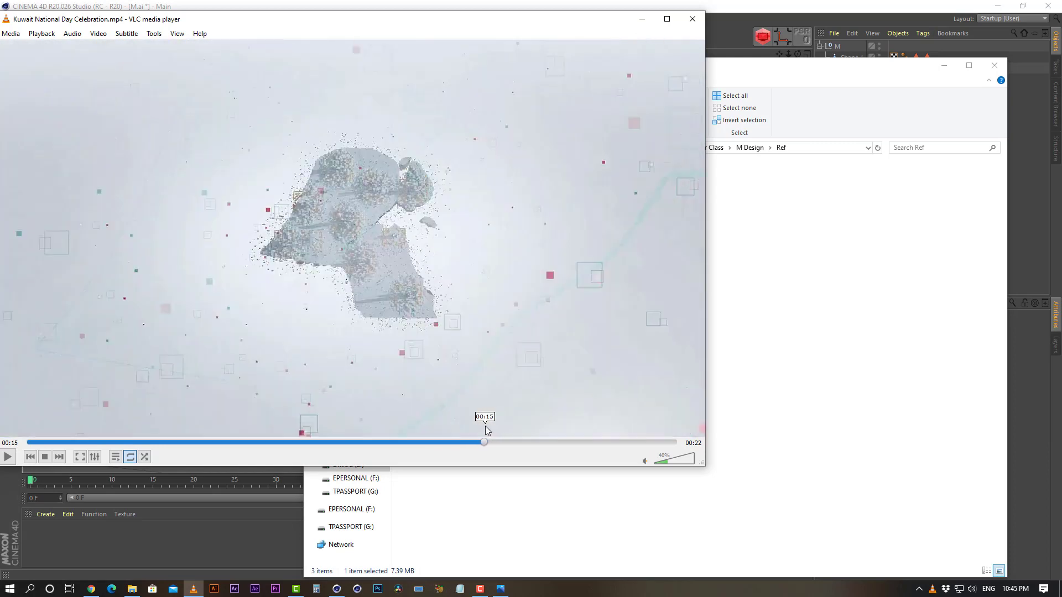
Open the Saudi Media Forum Title Opener video in VLC, pause it at 00:01 and shrink it from full screen to a window.
click(853, 233)
drag(489, 200, 250, 234)
double_click(250, 233)
key(space)
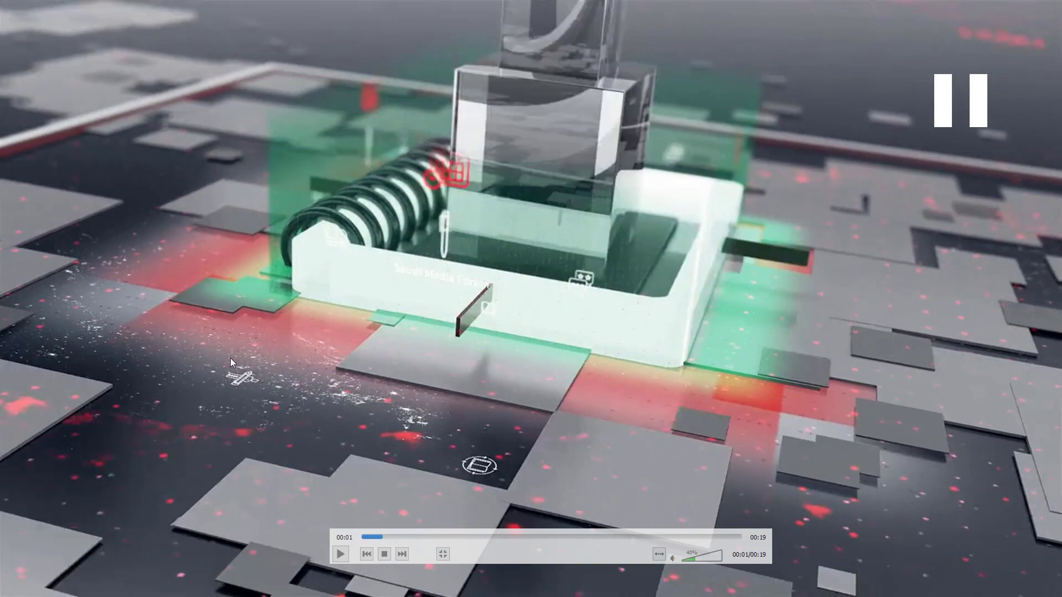
double_click(525, 290)
drag(379, 22, 672, 88)
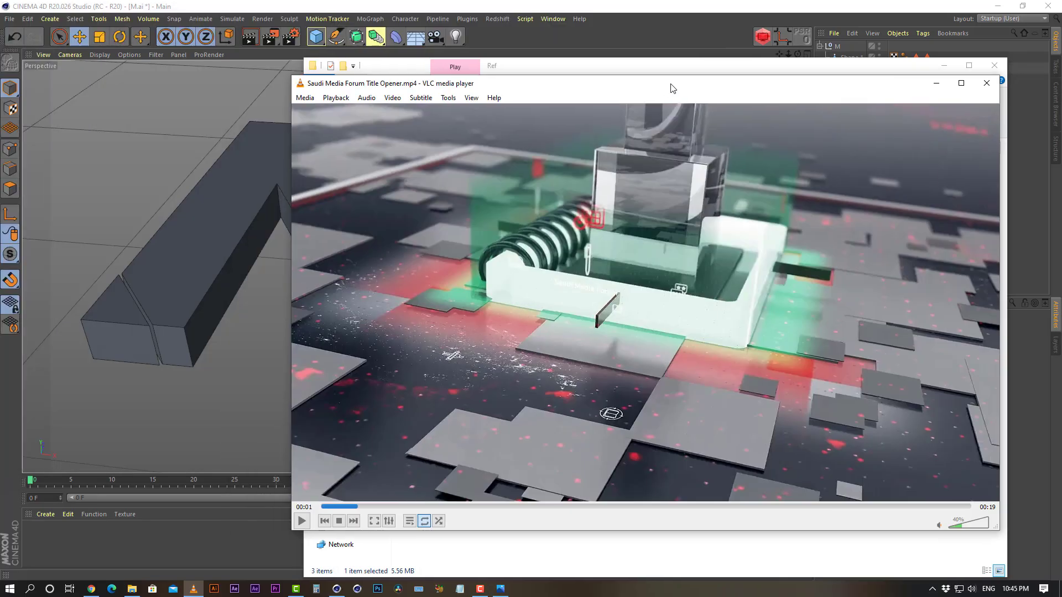
Review the Saudi Media Forum Title Opener, pausing on the block-city and logo shots, and scrub back to 00:10.
click(539, 403)
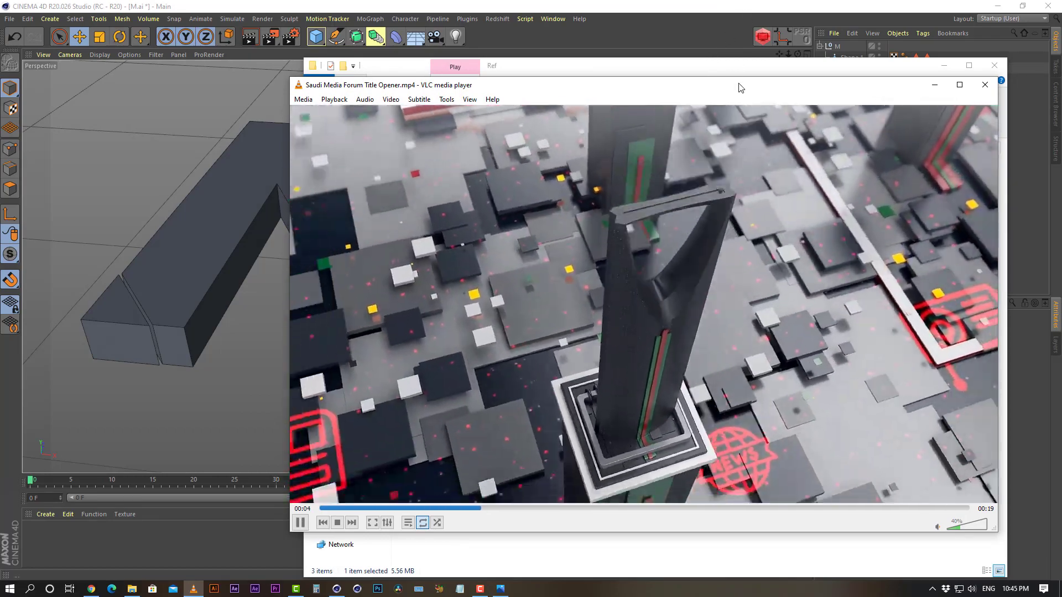
drag(739, 86, 642, 76)
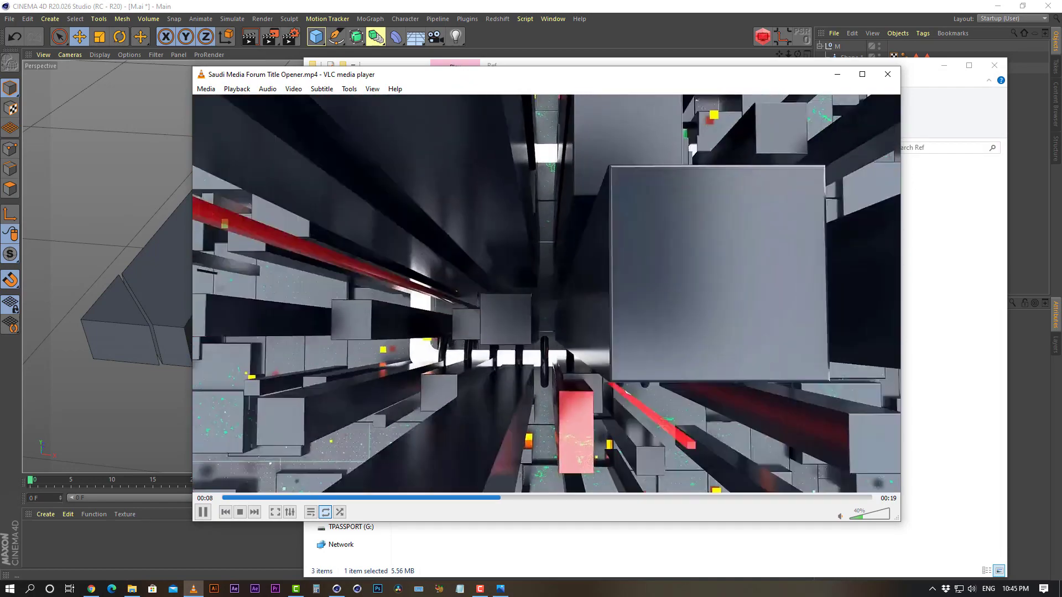
click(556, 383)
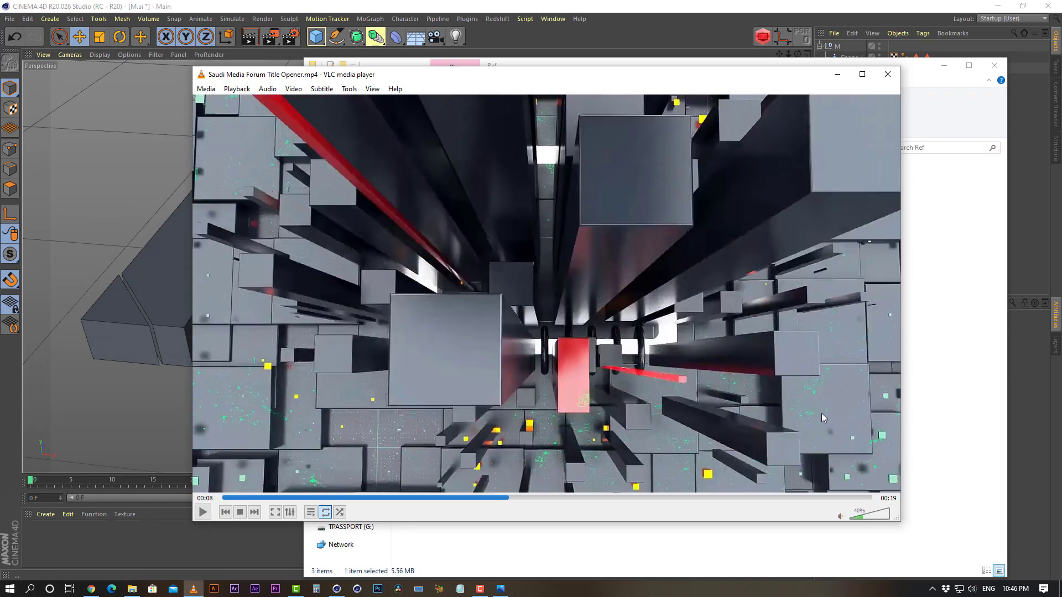
key(space)
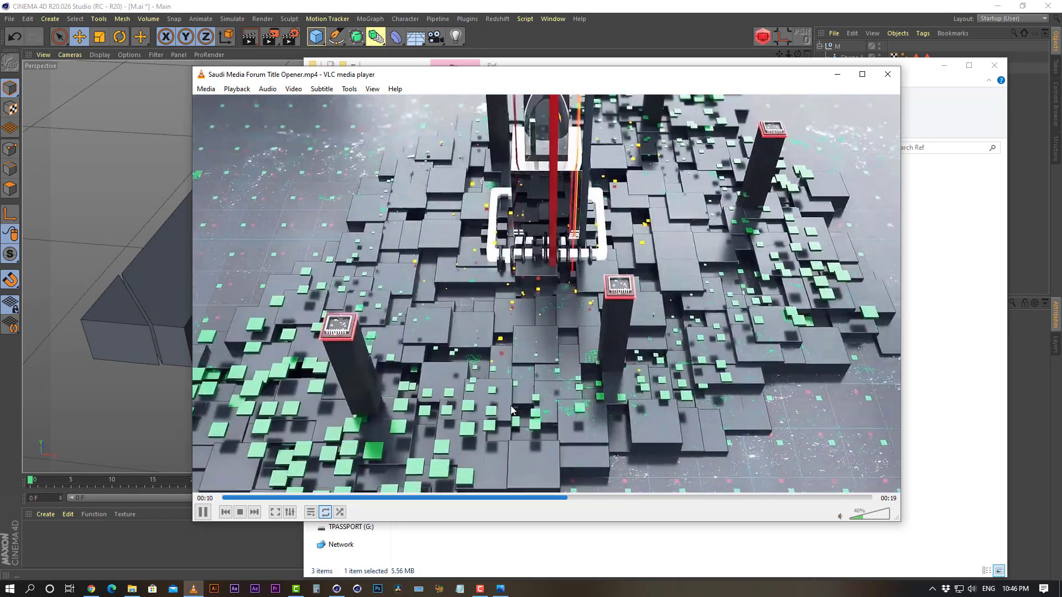
click(470, 340)
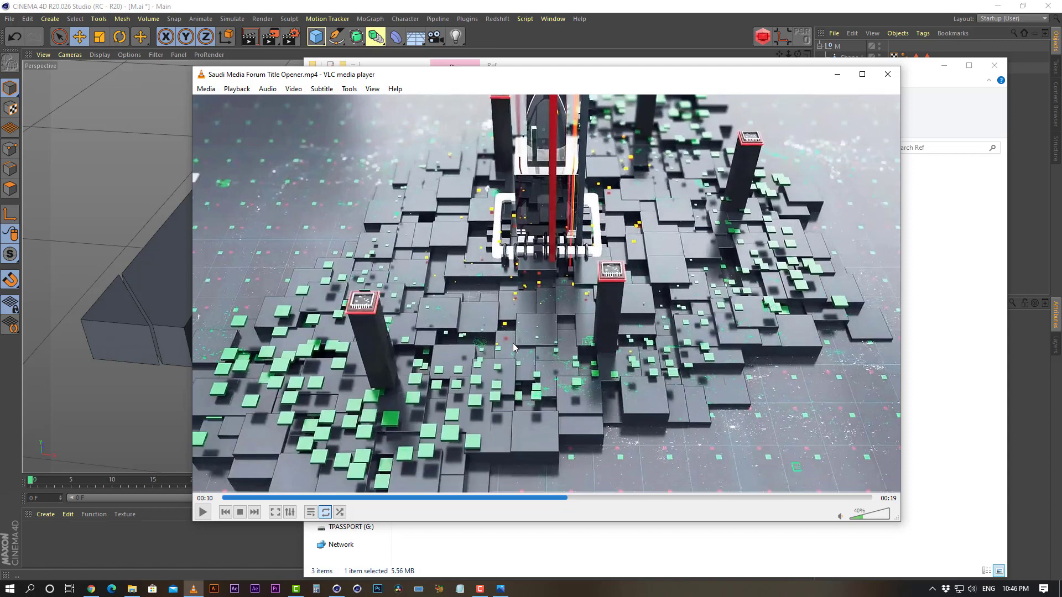
click(535, 331)
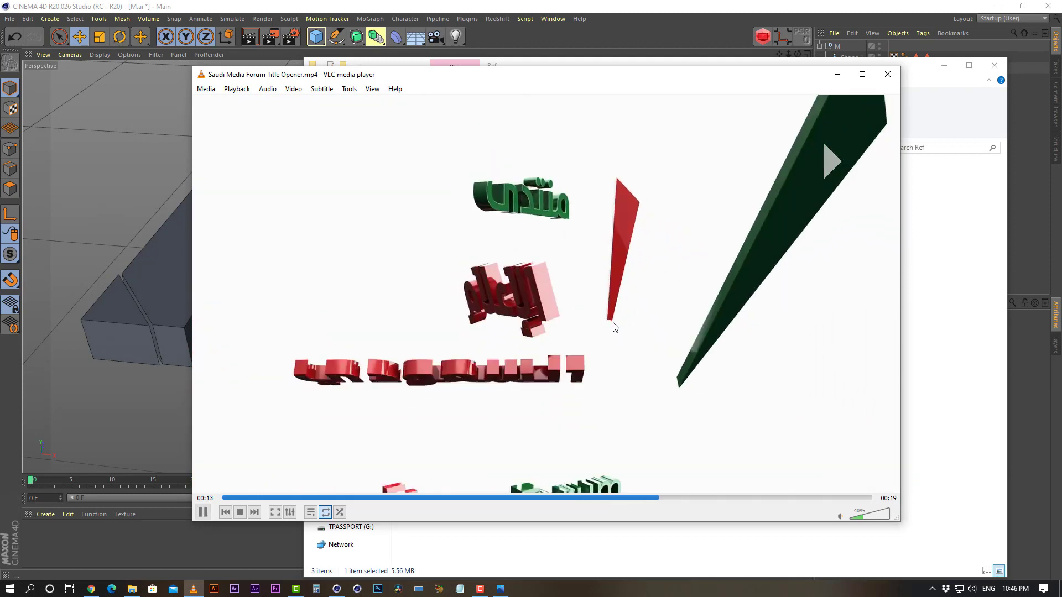
click(614, 327)
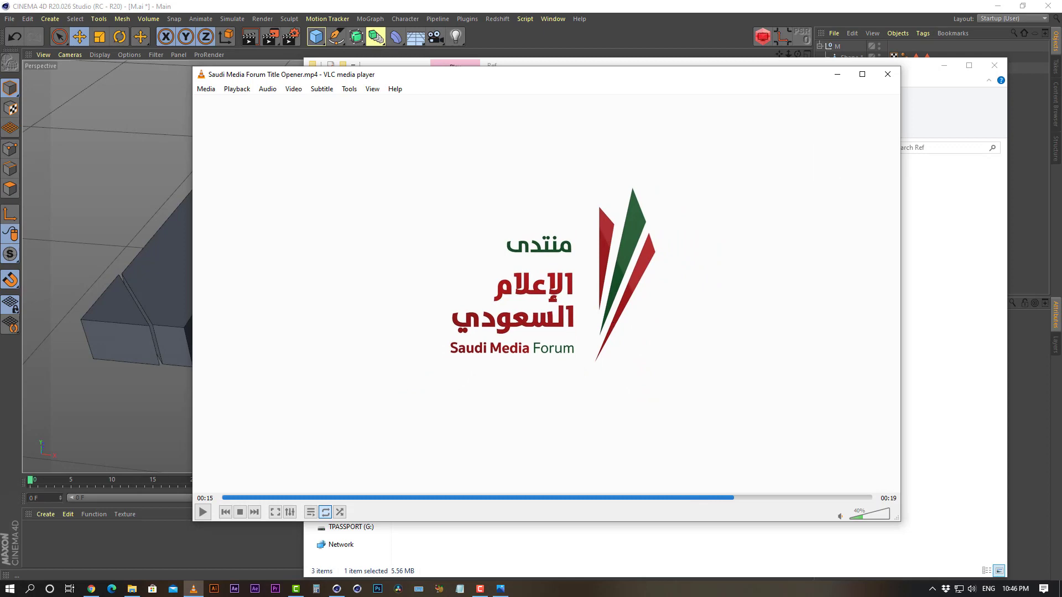
drag(703, 498, 590, 496)
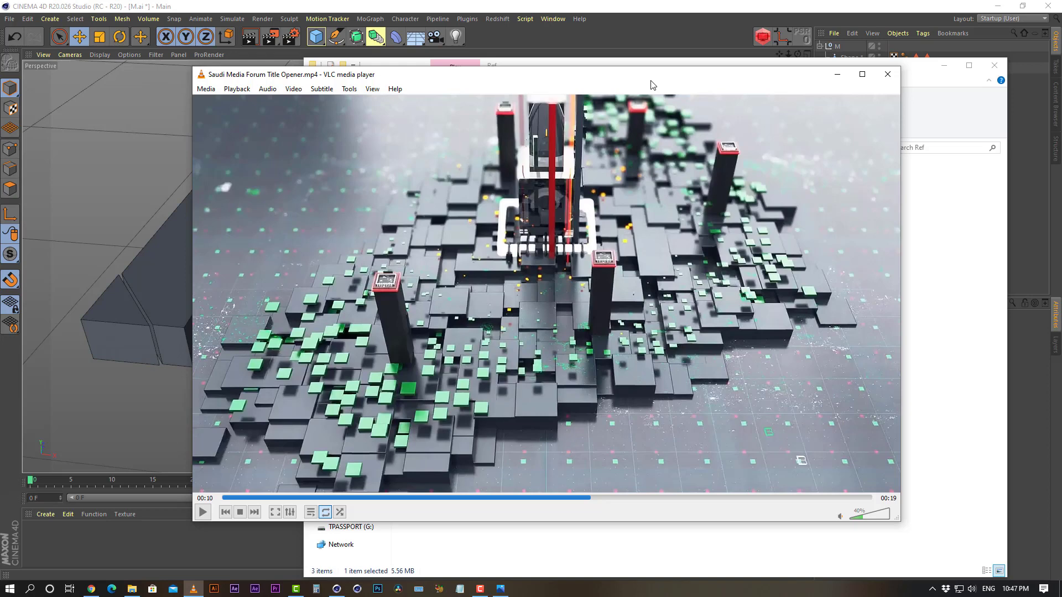
Switch to Cinema 4D and examine the 3D letter M from several angles with its main body, Shape 1, selected.
click(475, 5)
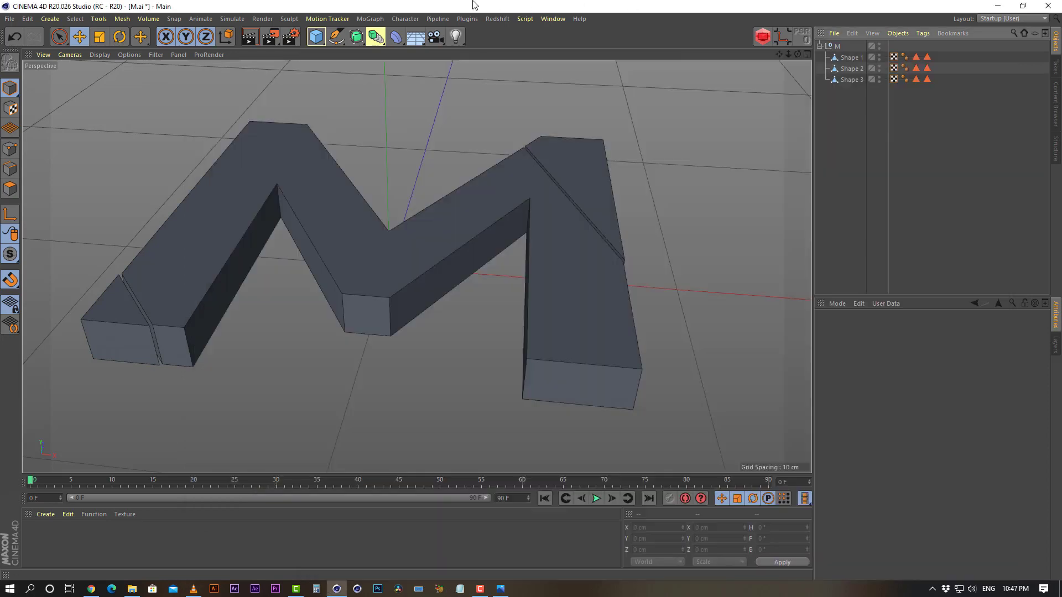
mouse_move(408, 284)
alt+mouse_down()
mouse_move(376, 292)
mouse_move(386, 270)
mouse_move(348, 287)
mouse_move(374, 298)
mouse_move(419, 280)
alt+mouse_up()
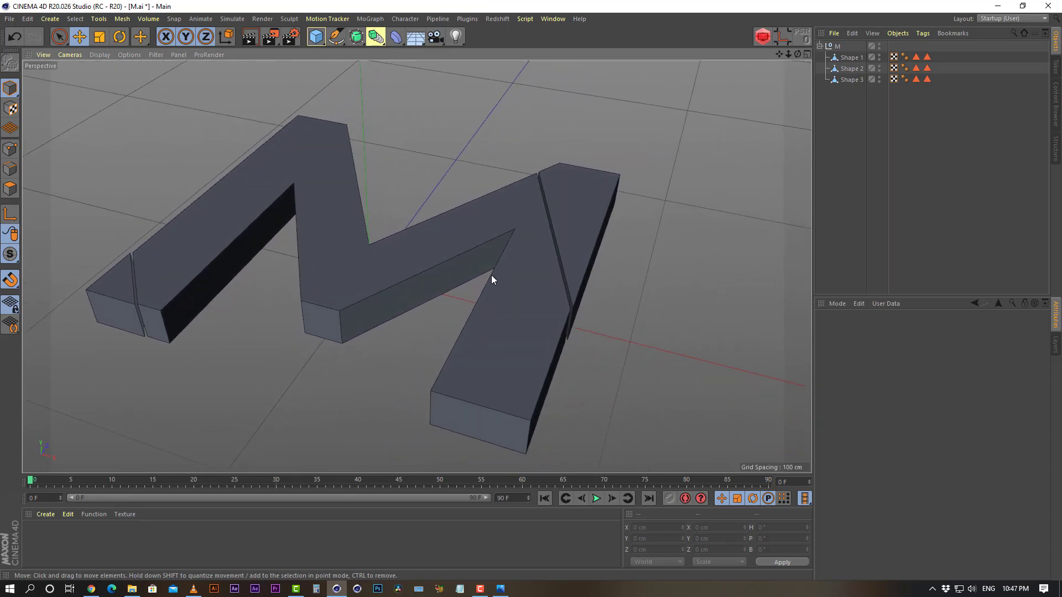
click(449, 238)
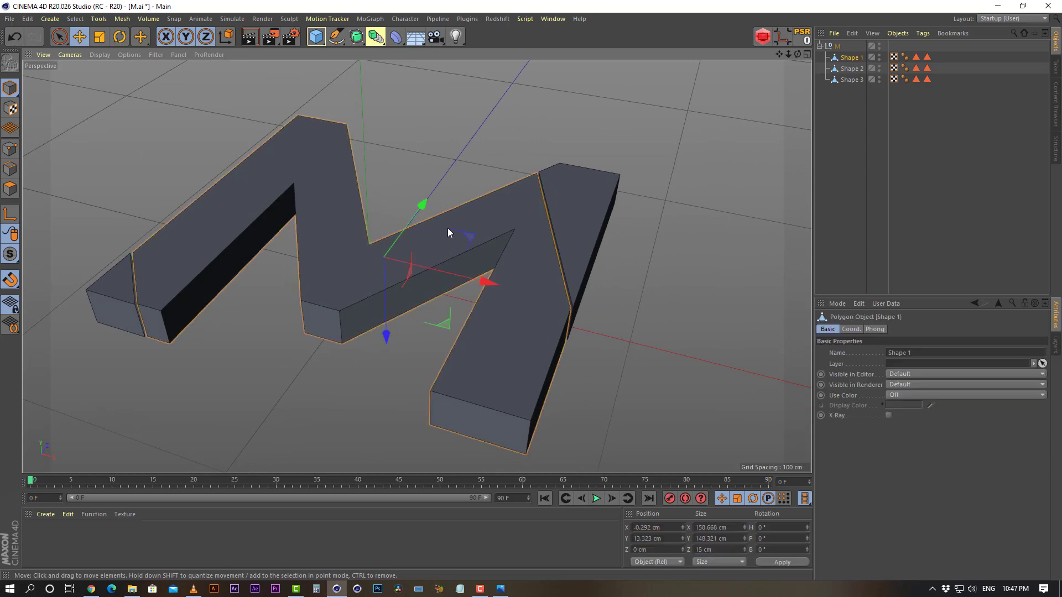
mouse_move(486, 239)
alt+mouse_down()
mouse_move(491, 249)
mouse_move(477, 253)
alt+mouse_up()
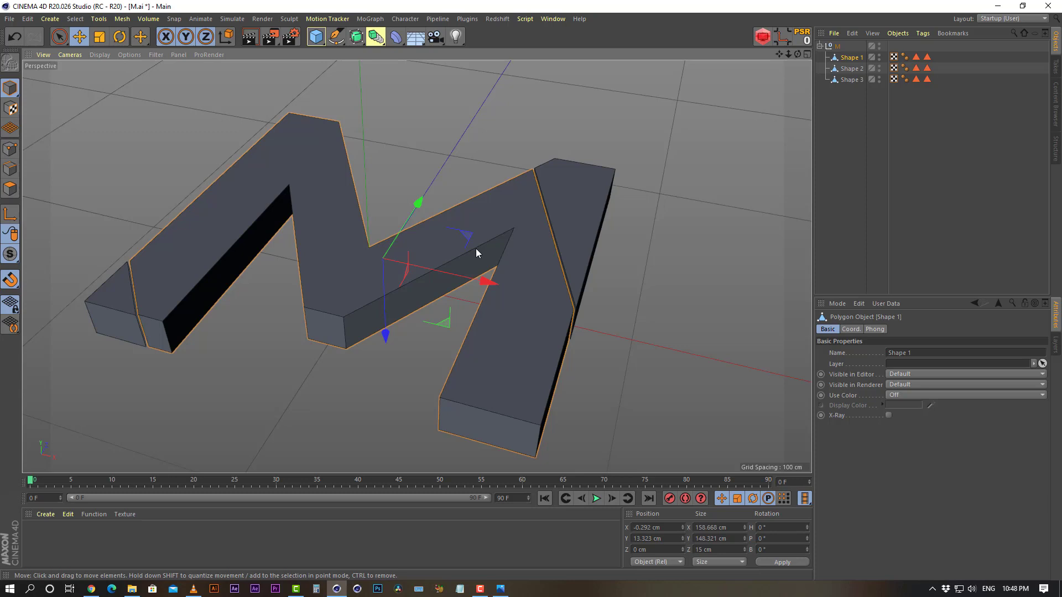
alt+drag(460, 241, 484, 287)
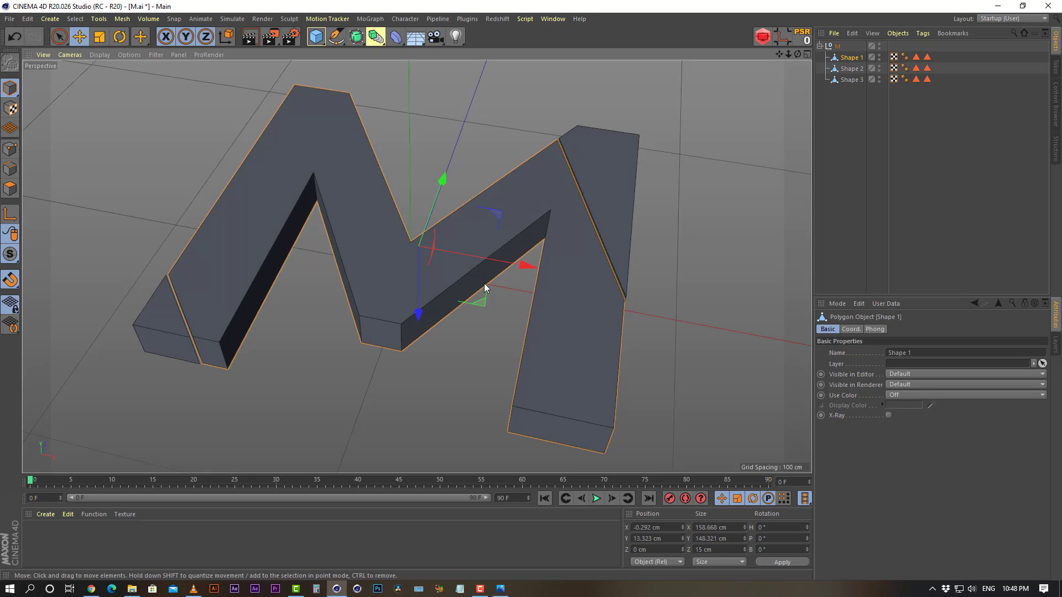
click(848, 147)
alt+drag(419, 300, 563, 288)
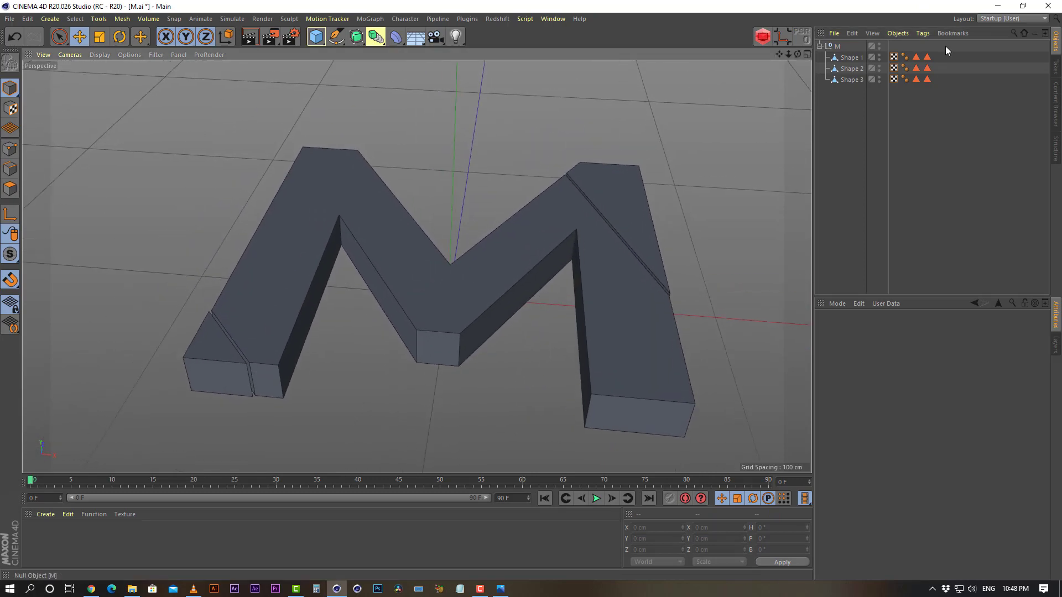
alt+drag(512, 305, 499, 243)
click(433, 233)
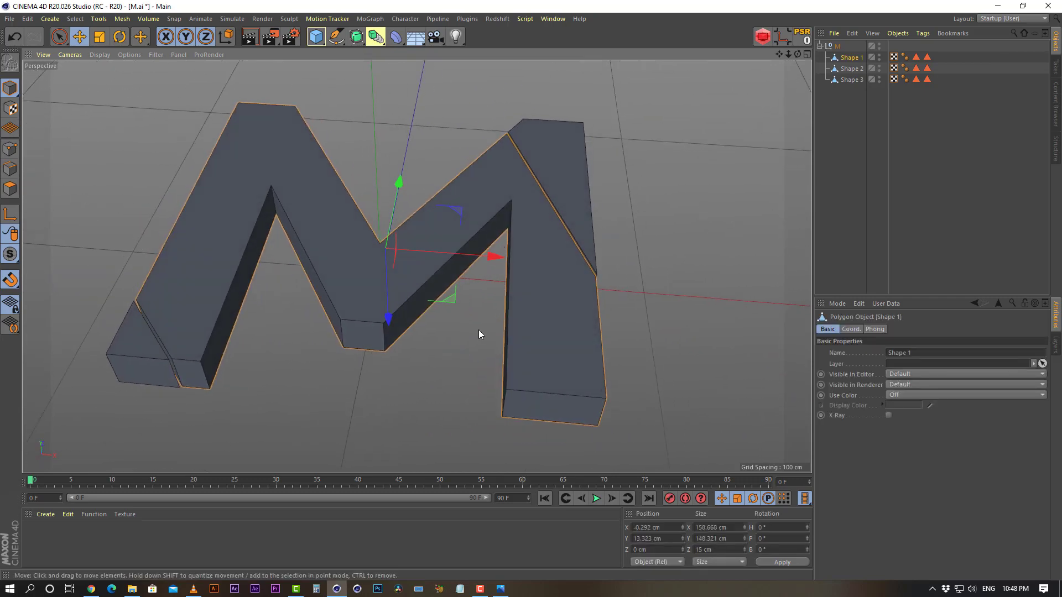
click(642, 174)
click(431, 244)
alt+drag(311, 290, 341, 237)
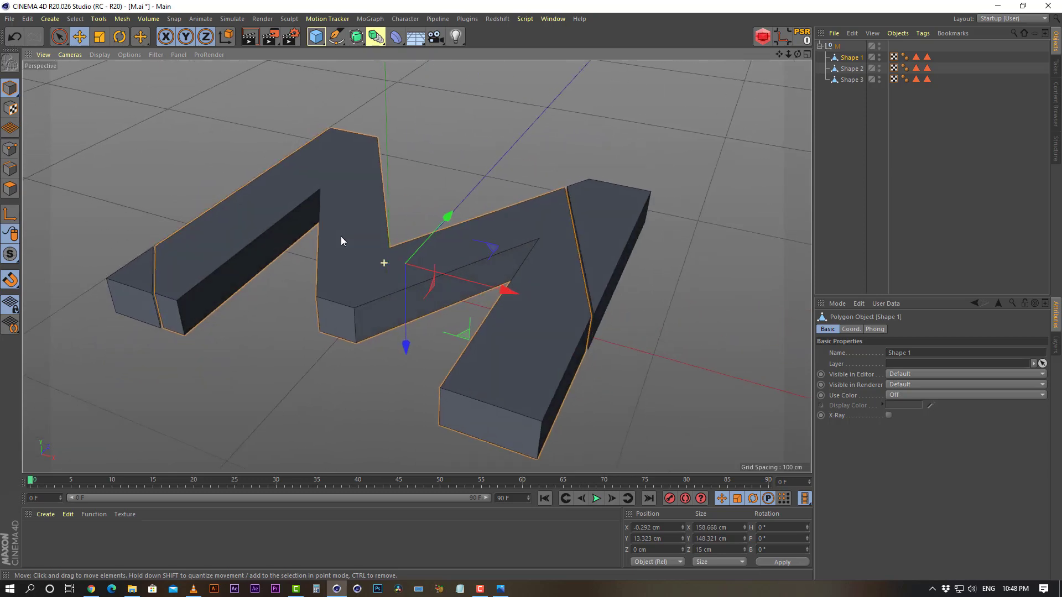
alt+middle_drag(453, 302, 413, 287)
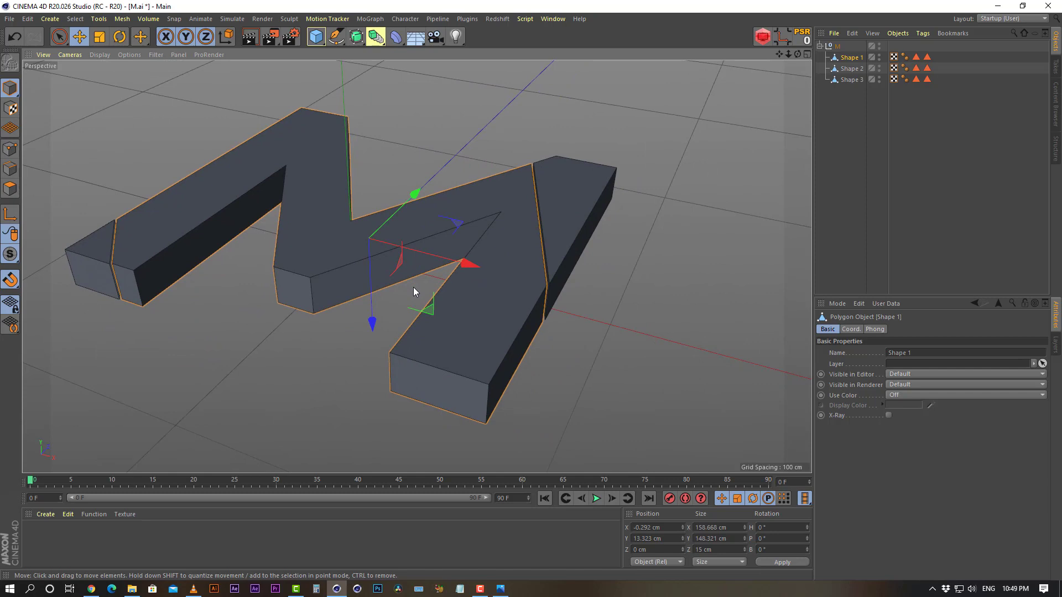
With Shape 1 selected, switch the workspace layout to BP - UV Edit.
alt+drag(448, 314, 501, 267)
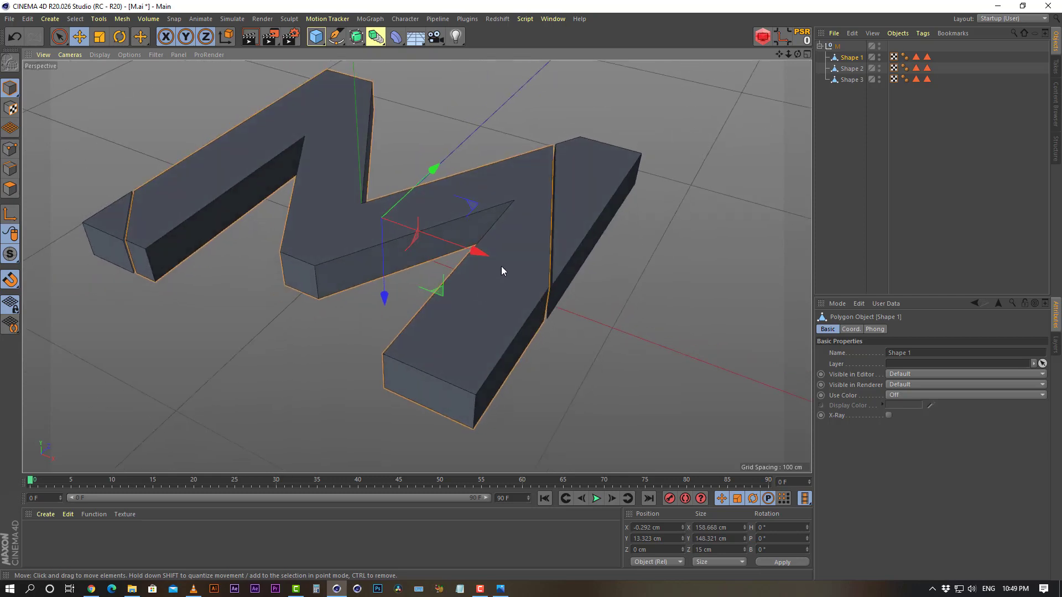
click(837, 137)
click(850, 58)
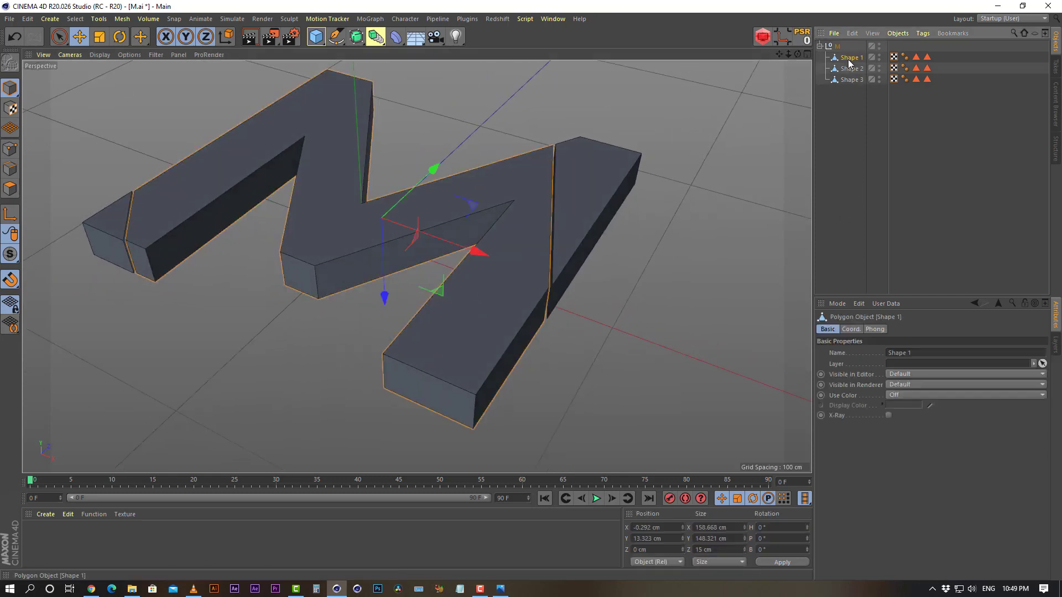
click(1005, 20)
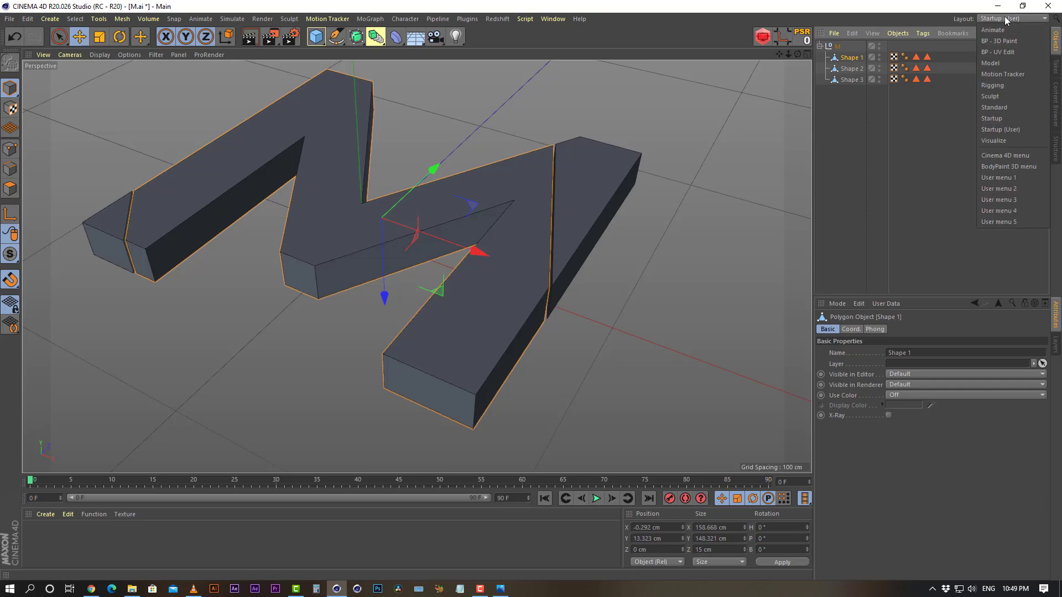
click(1017, 52)
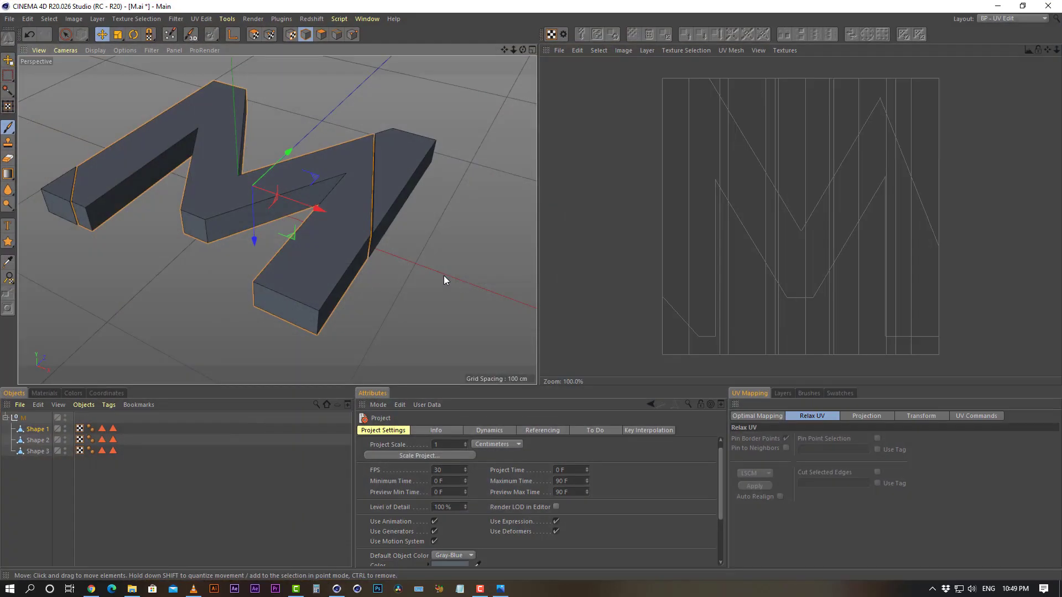
alt+drag(443, 280, 294, 241)
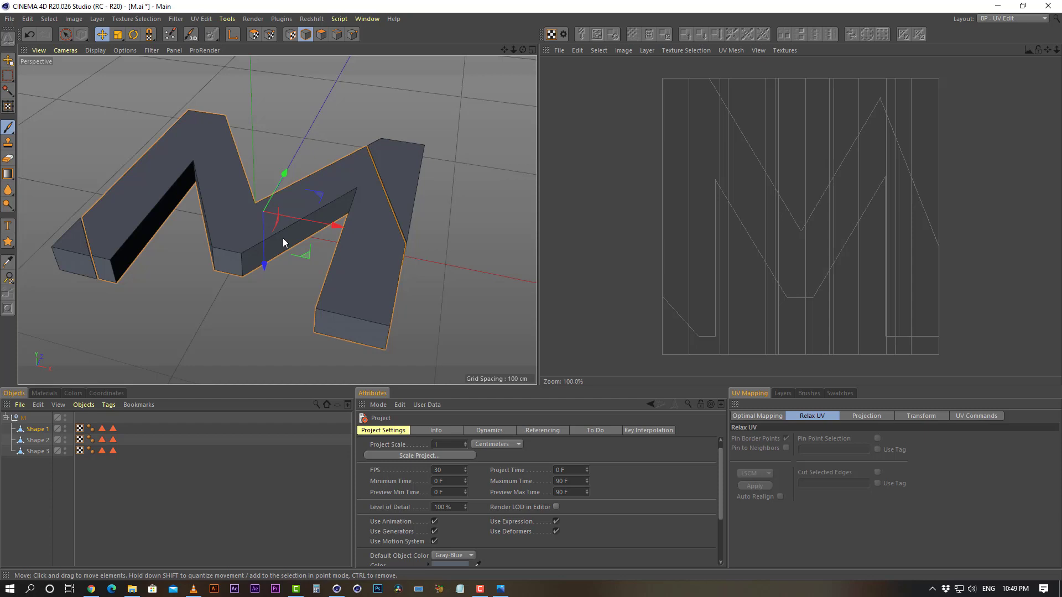
alt+drag(293, 230, 333, 217)
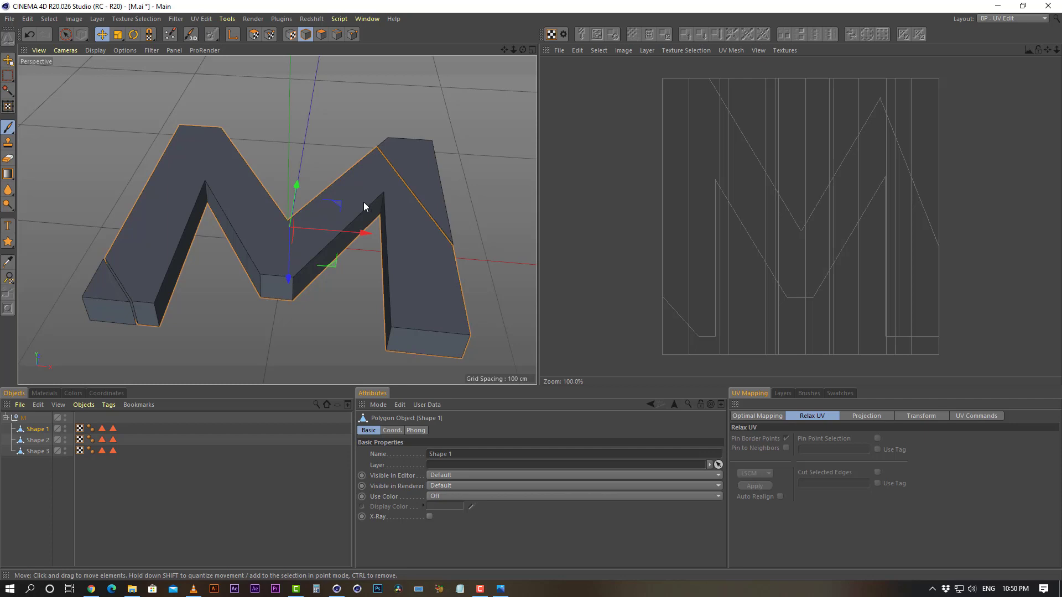
alt+drag(364, 207, 326, 216)
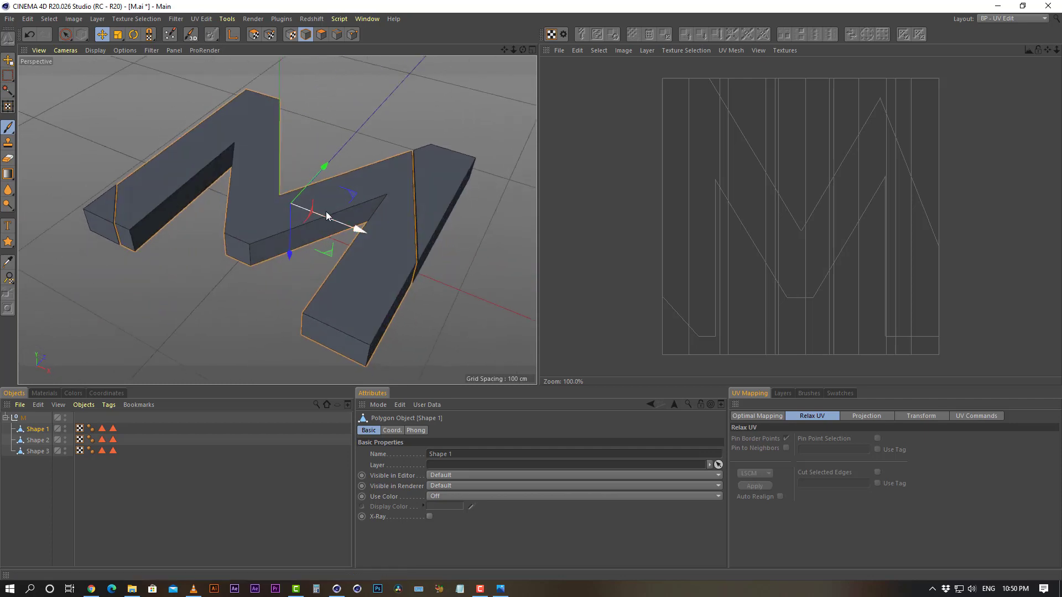
click(325, 102)
click(253, 232)
alt+drag(245, 230, 332, 238)
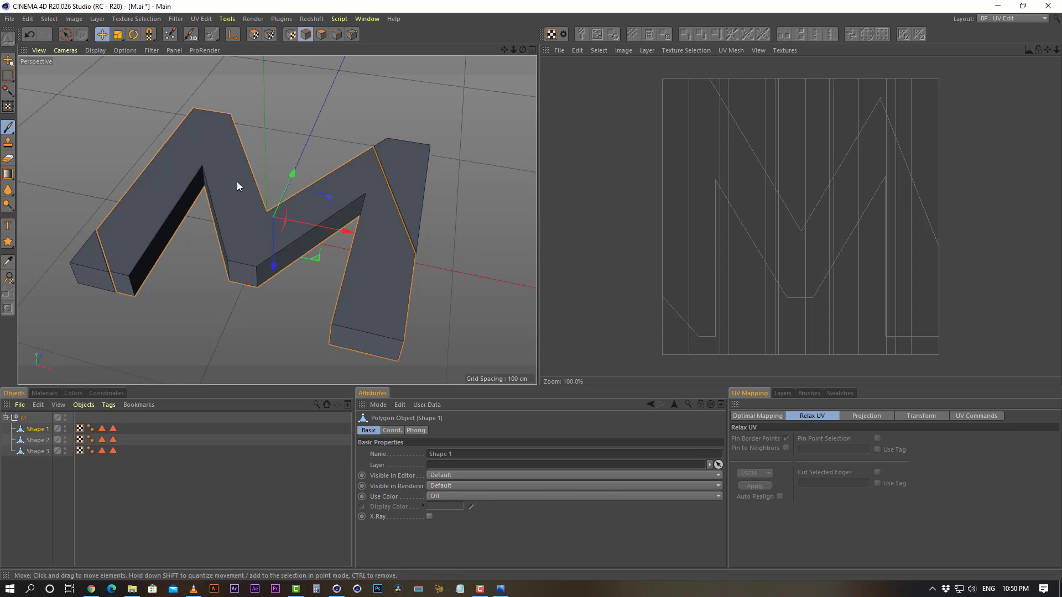
In UV Polygon Edit mode, select Shape 1's front face plus the inner side faces, right leg's end and middle tip.
click(254, 34)
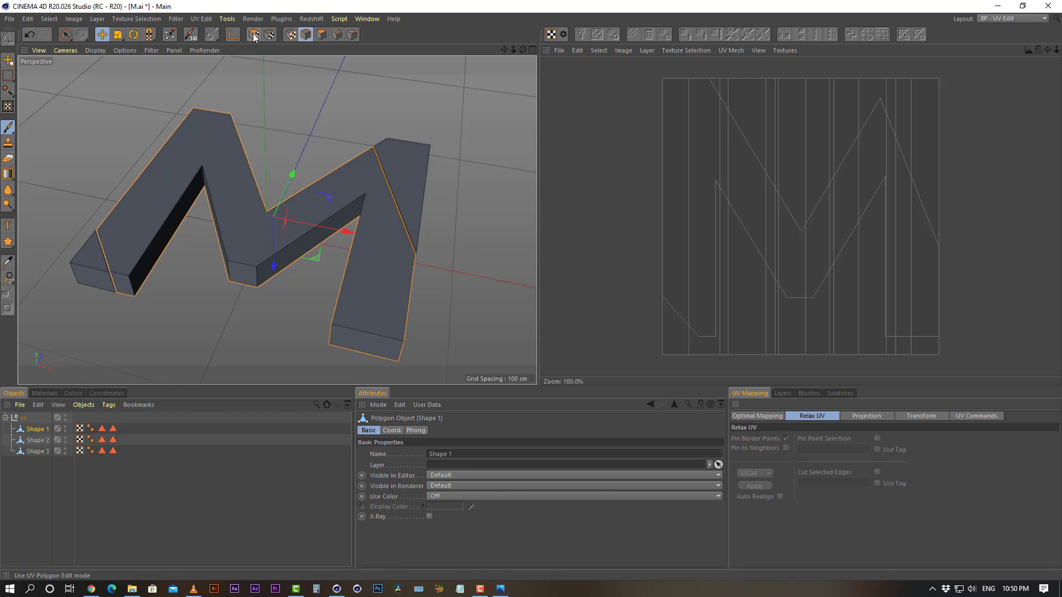
click(194, 172)
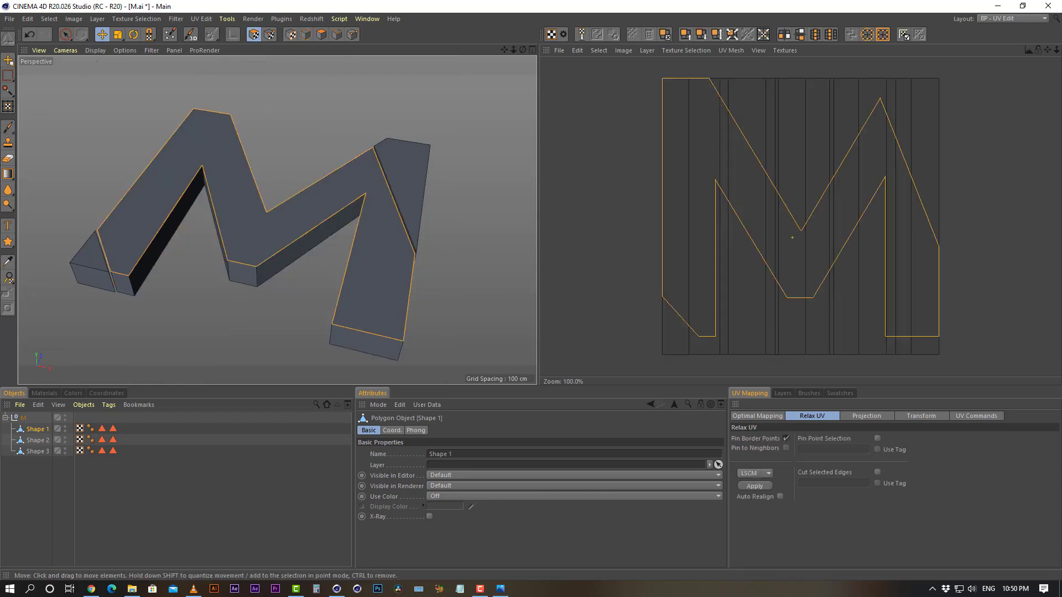
alt+drag(446, 228, 346, 249)
shift+click(301, 225)
shift+click(348, 234)
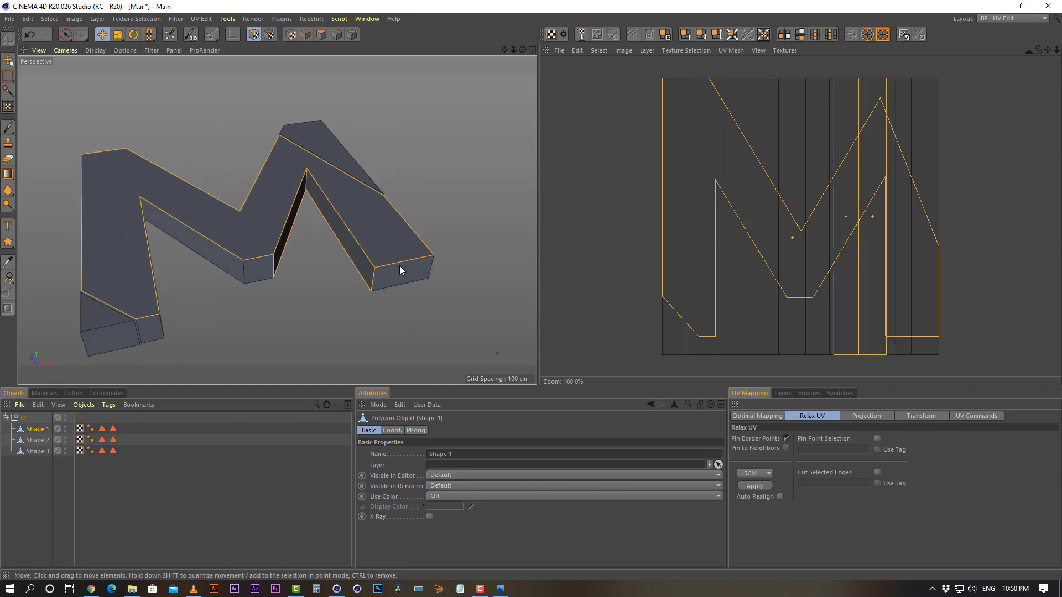
shift+click(399, 283)
shift+click(265, 270)
shift+click(220, 253)
Add the remaining side faces around the legs of Shape 1 to the UV polygon selection, undoing any wrong pick.
alt+drag(178, 277, 114, 274)
shift+drag(133, 231, 133, 226)
alt+drag(132, 226, 358, 254)
shift+click(157, 217)
key(ctrl+z)
shift+click(343, 264)
alt+drag(314, 254, 133, 253)
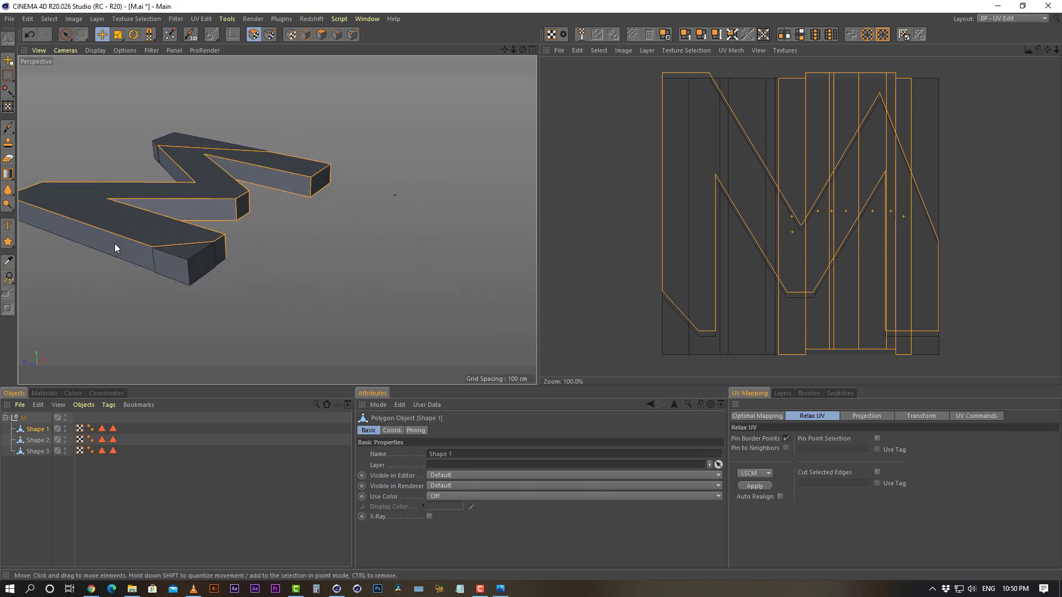
alt+drag(162, 220, 302, 253)
alt+drag(275, 208, 240, 239)
alt+drag(491, 263, 282, 239)
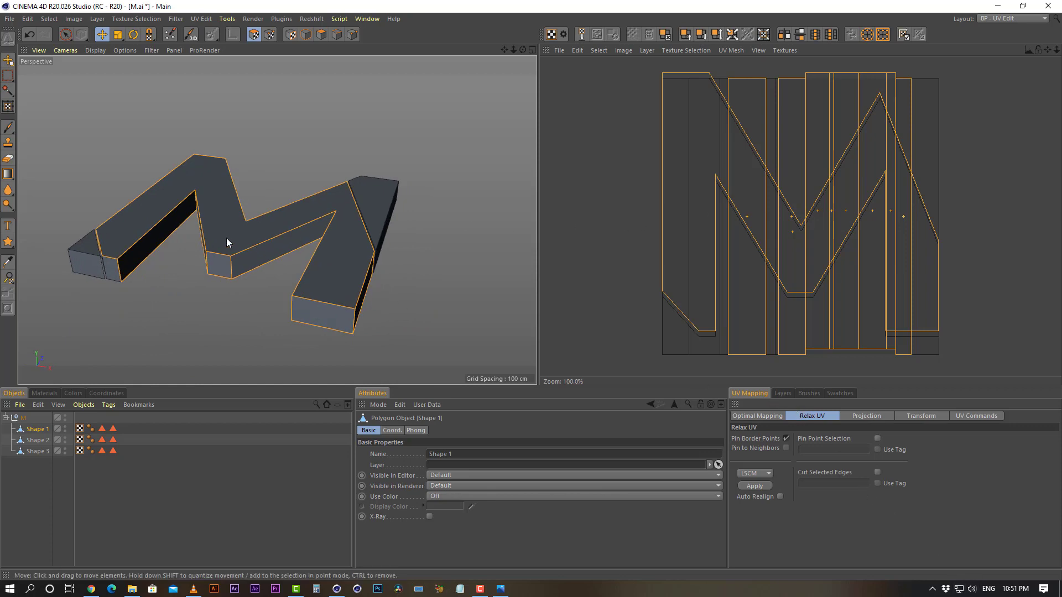
mouse_move(260, 263)
alt+mouse_down()
mouse_move(300, 203)
mouse_move(275, 180)
mouse_move(277, 165)
mouse_move(303, 257)
mouse_move(270, 271)
alt+mouse_up()
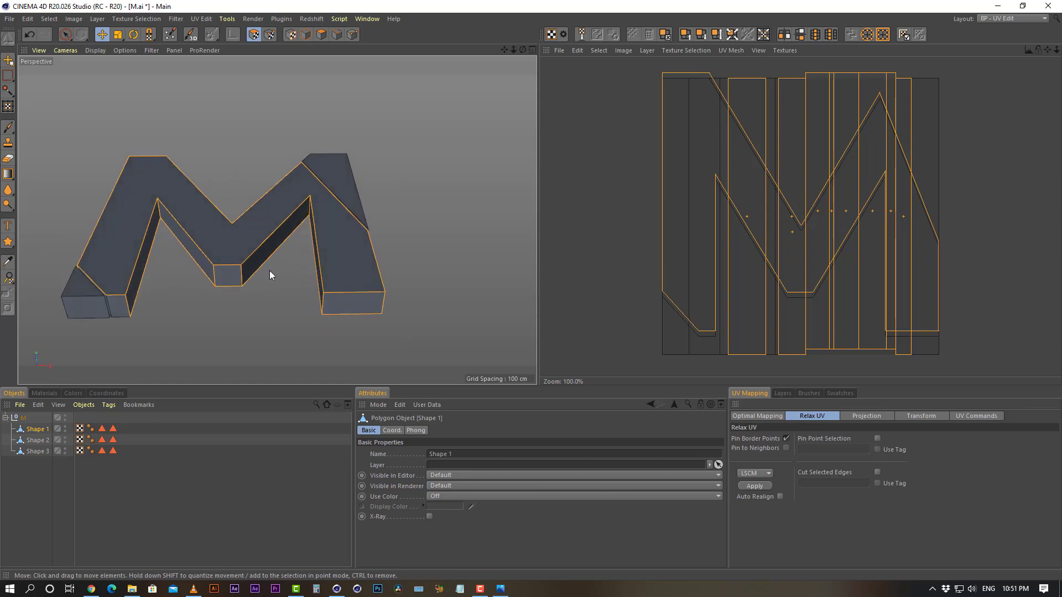
Re-pick the end face at the letter's middle tip within the current polygon selection.
mouse_move(235, 277)
alt+mouse_down()
mouse_move(236, 187)
mouse_move(235, 268)
alt+mouse_up()
click(227, 264)
shift+click(231, 265)
shift+click(231, 274)
alt+drag(249, 270, 268, 257)
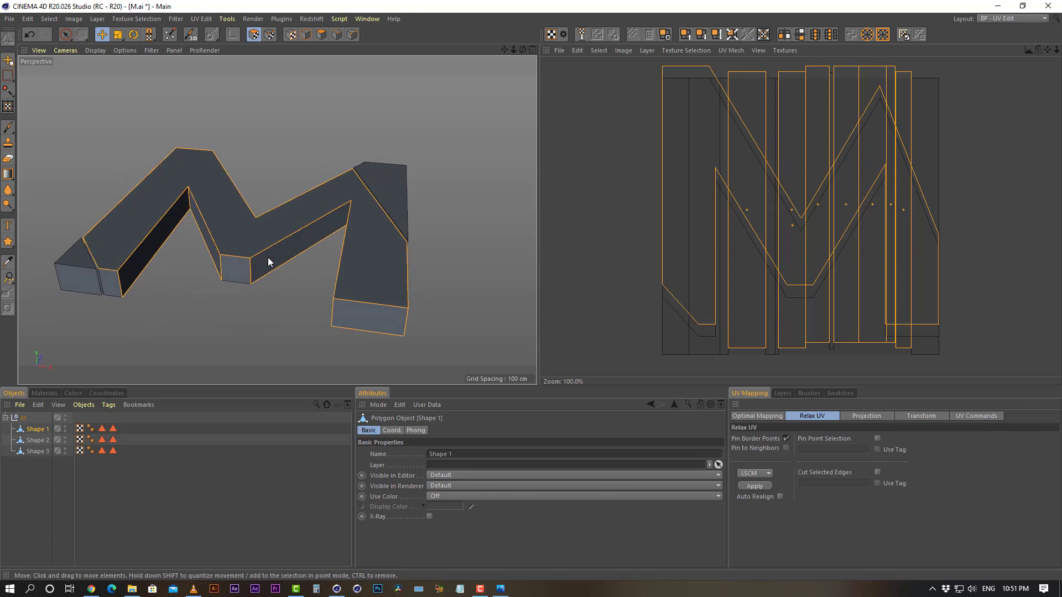
Check the selected faces all around, try Cubic 2 projection on them, and settle on Box projection.
alt+drag(211, 230, 346, 202)
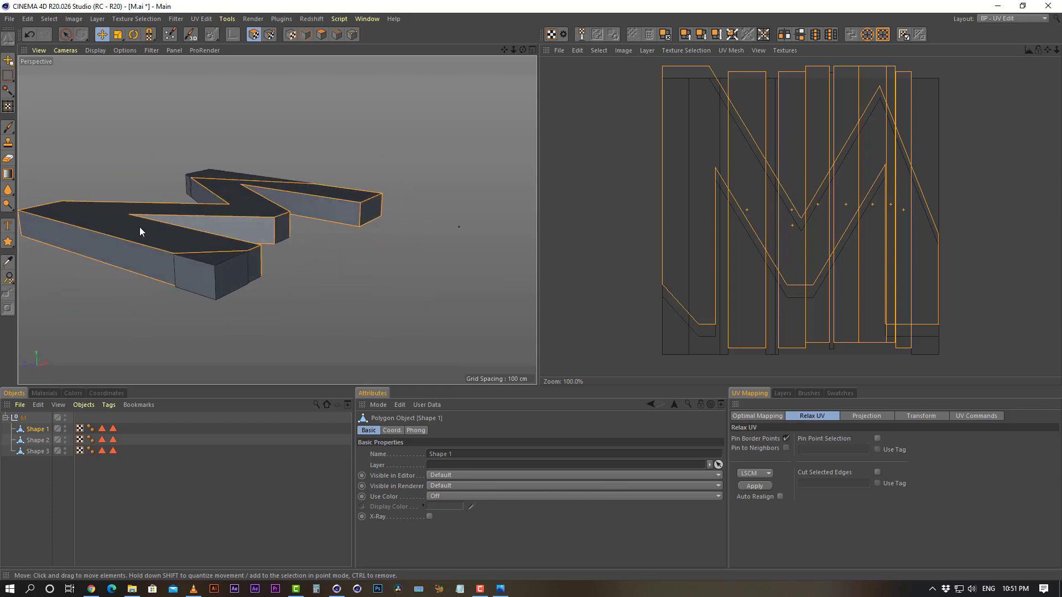
alt+drag(217, 247, 72, 270)
alt+drag(289, 254, 334, 269)
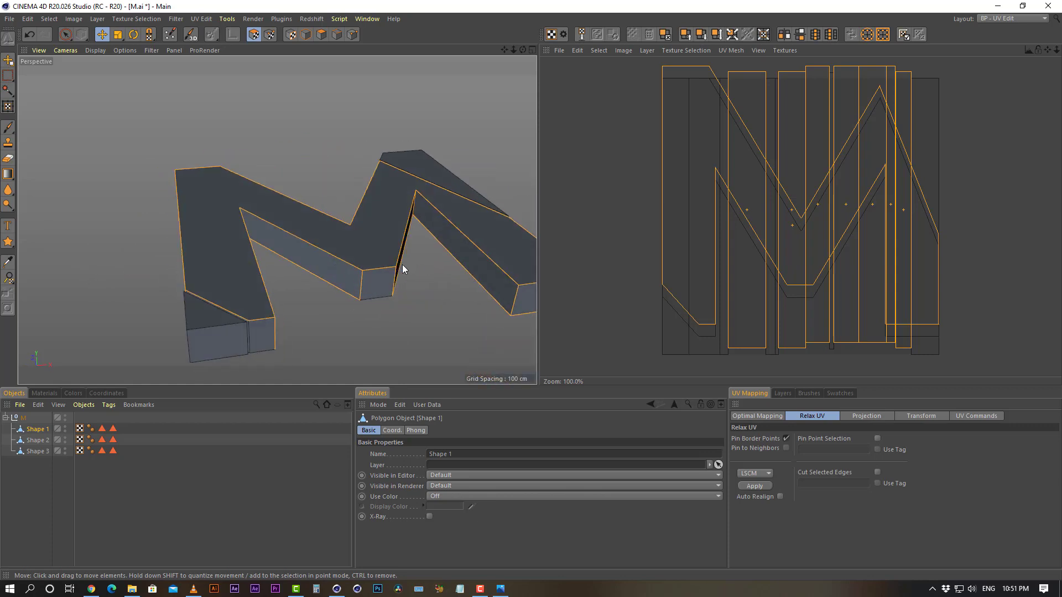
alt+drag(497, 256, 230, 267)
alt+drag(301, 262, 387, 266)
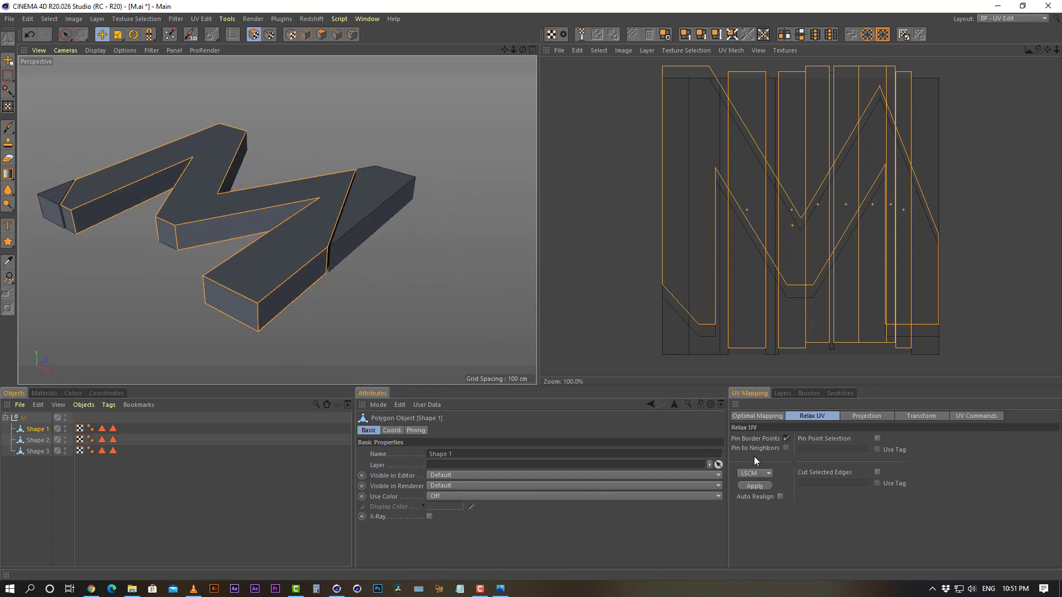
click(785, 393)
click(806, 393)
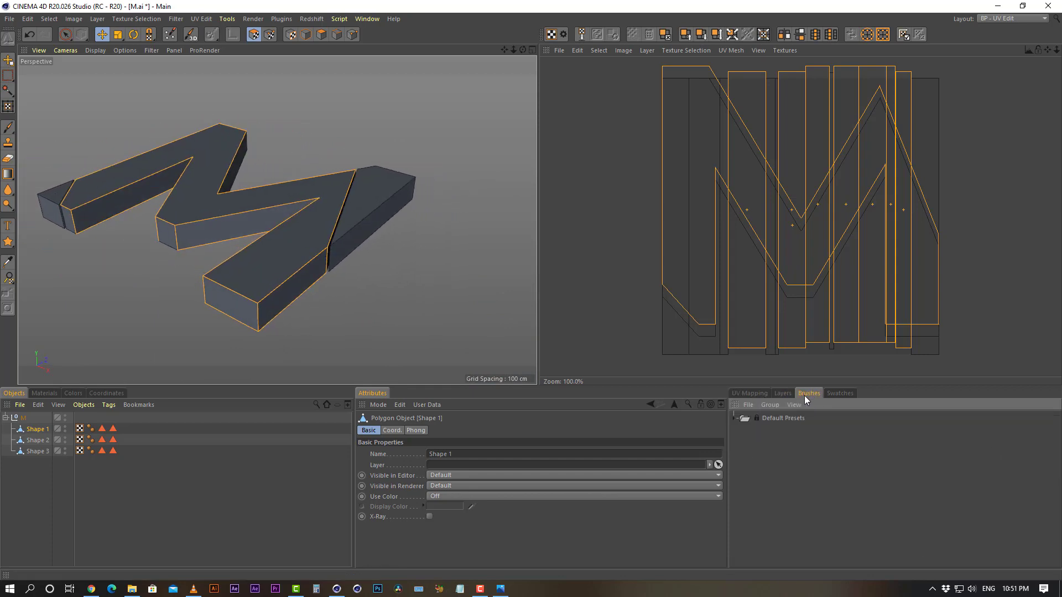
click(751, 392)
click(863, 418)
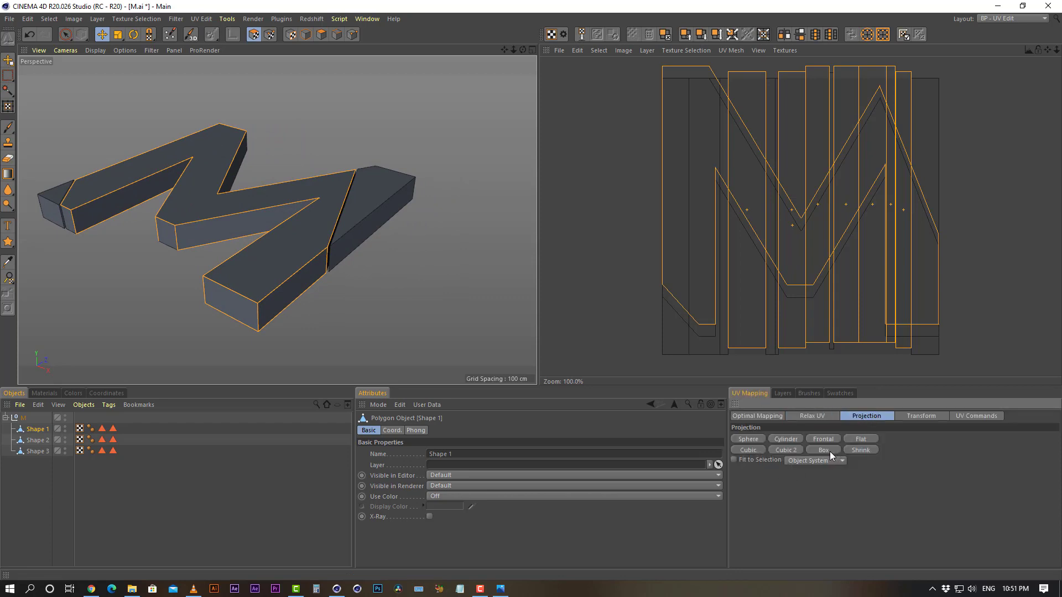
click(786, 450)
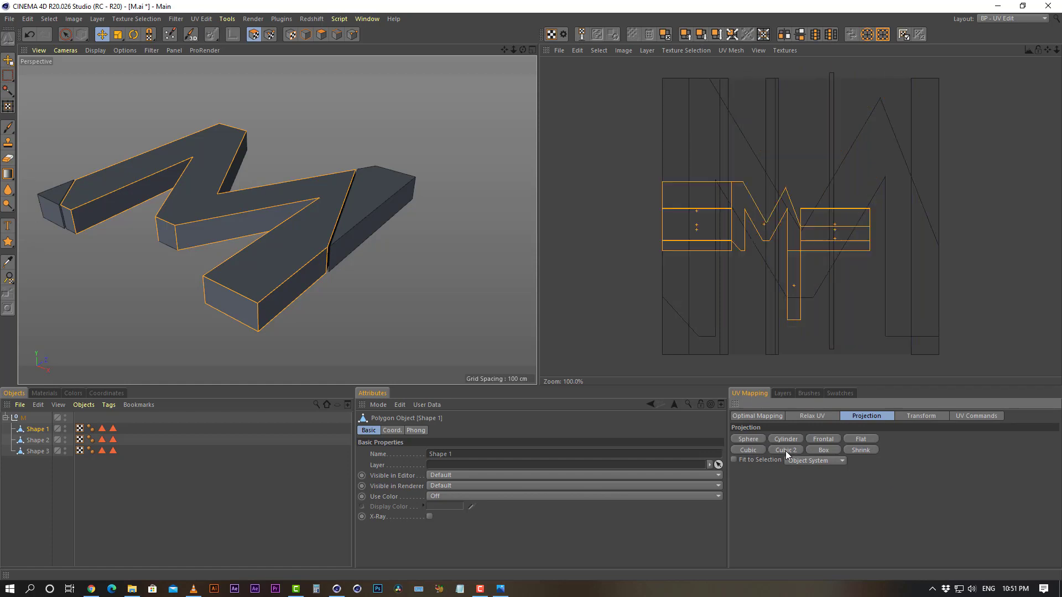
click(819, 450)
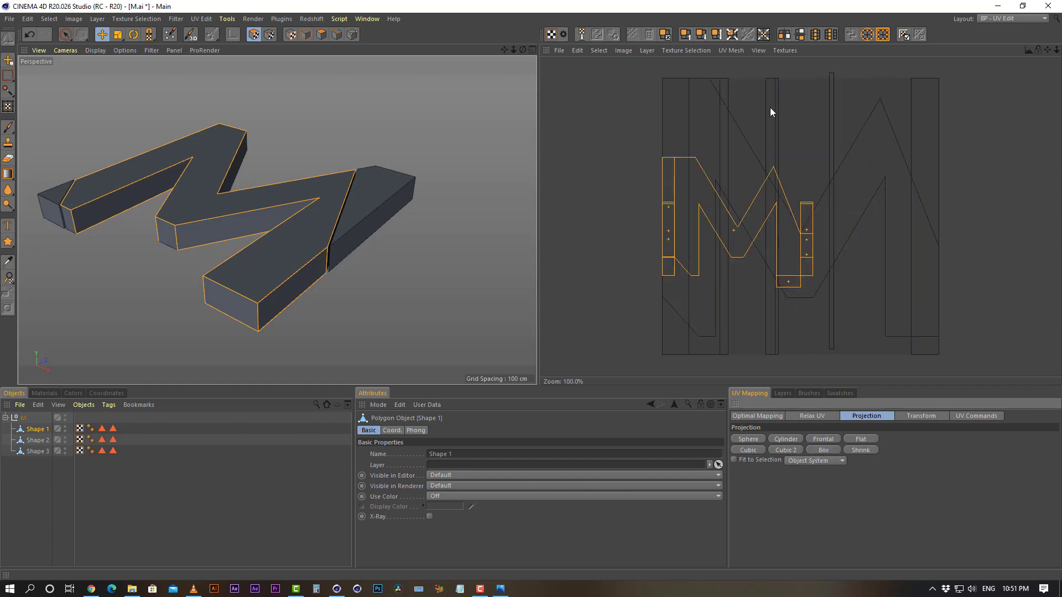
Move the box-projected UV island out of the UV square to its left side, clear of the leftover UVs.
drag(766, 216, 676, 222)
scroll(823, 206, down, 5)
scroll(671, 227, up, 3)
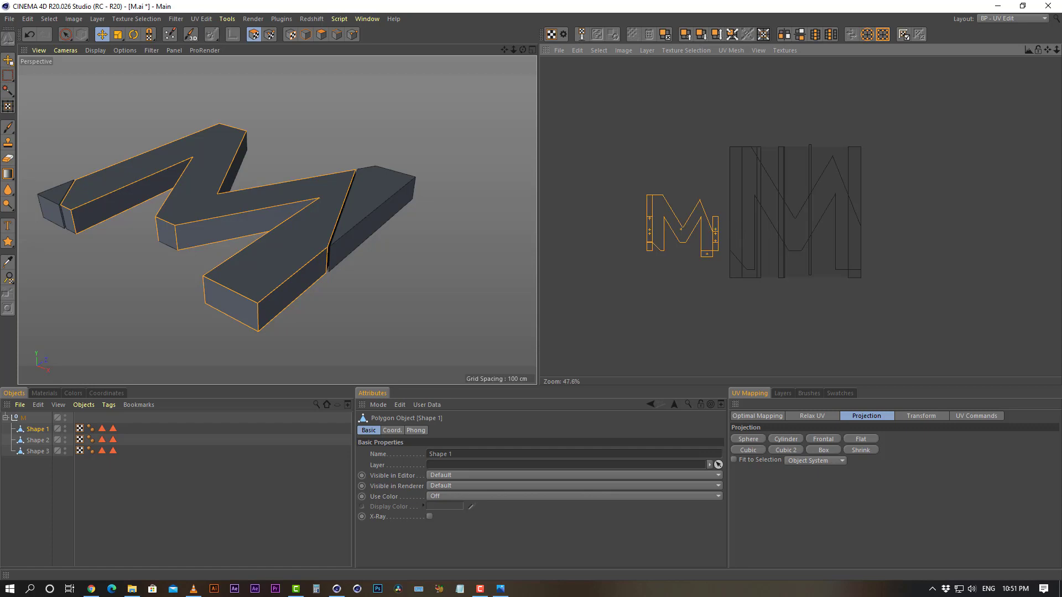
alt+middle_drag(671, 228, 700, 236)
alt+middle_drag(808, 271, 780, 284)
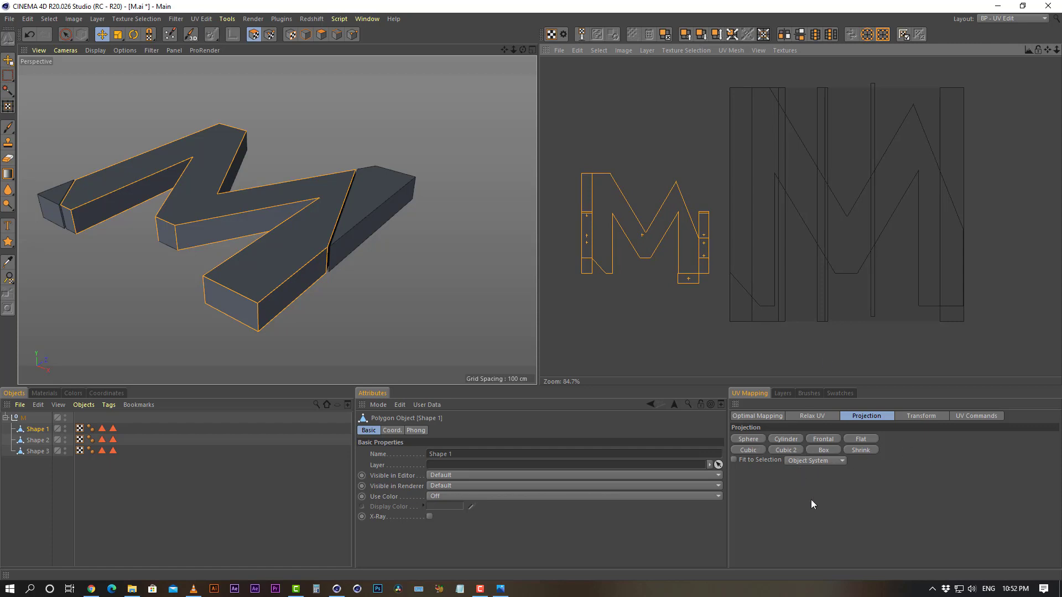
Check which faces of the letter the leftover large M island and a narrow UV strip belong to.
click(887, 153)
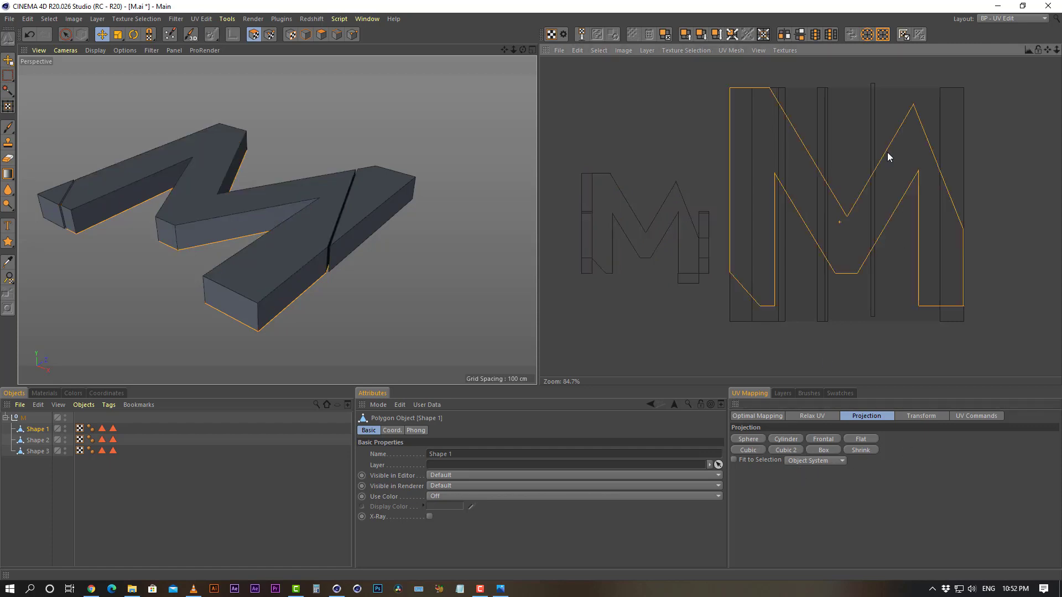
alt+drag(327, 216, 344, 147)
click(782, 306)
alt+drag(326, 286, 499, 206)
In UV Point Edit mode, select all leftover UV points, shrink them and place them just inside the UV square's upper-left corner.
key(9)
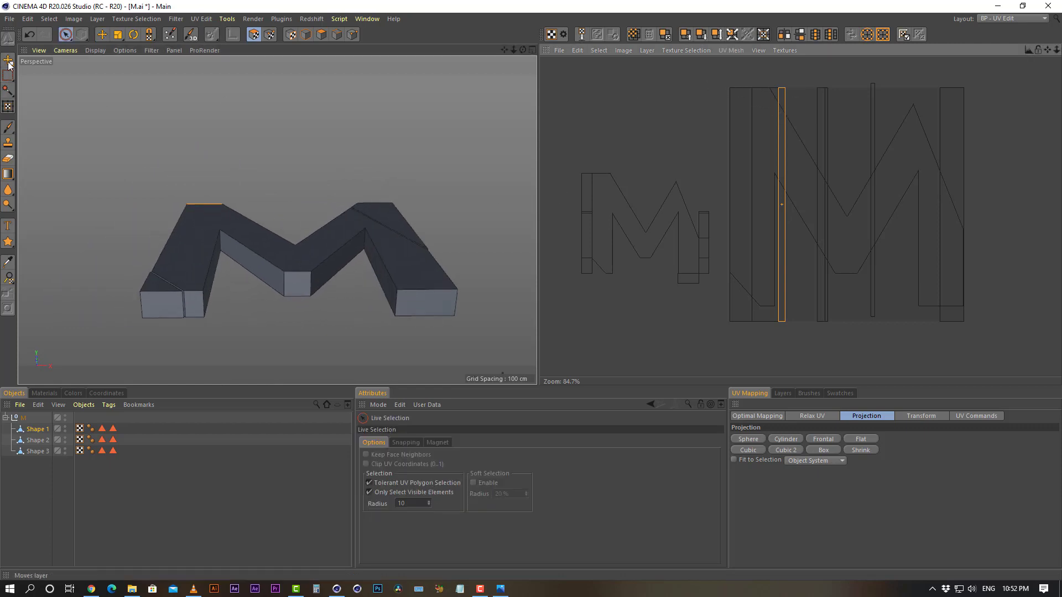
click(270, 34)
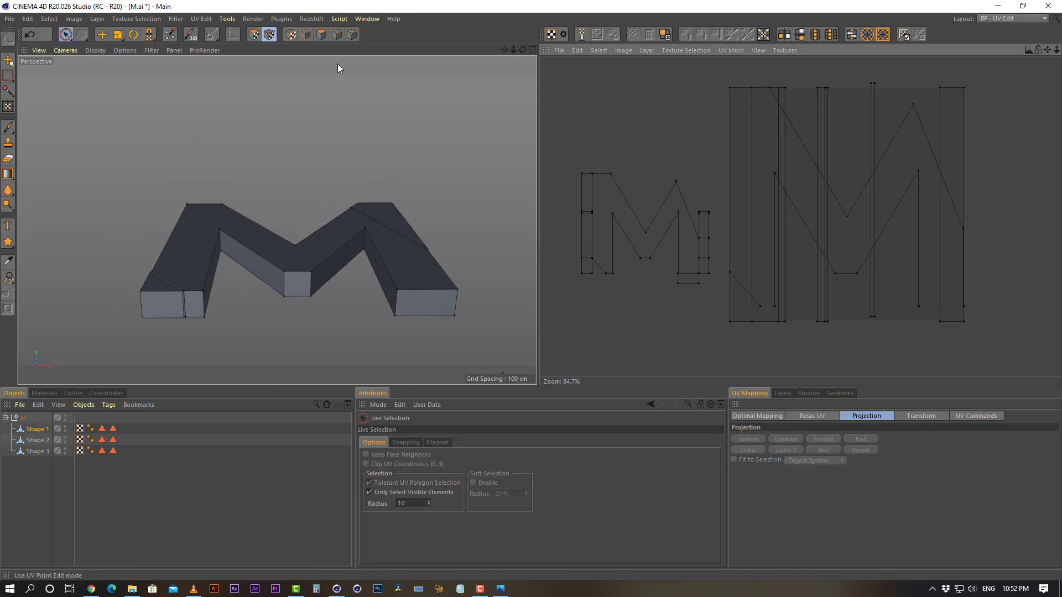
drag(70, 39, 105, 51)
drag(727, 78, 1004, 332)
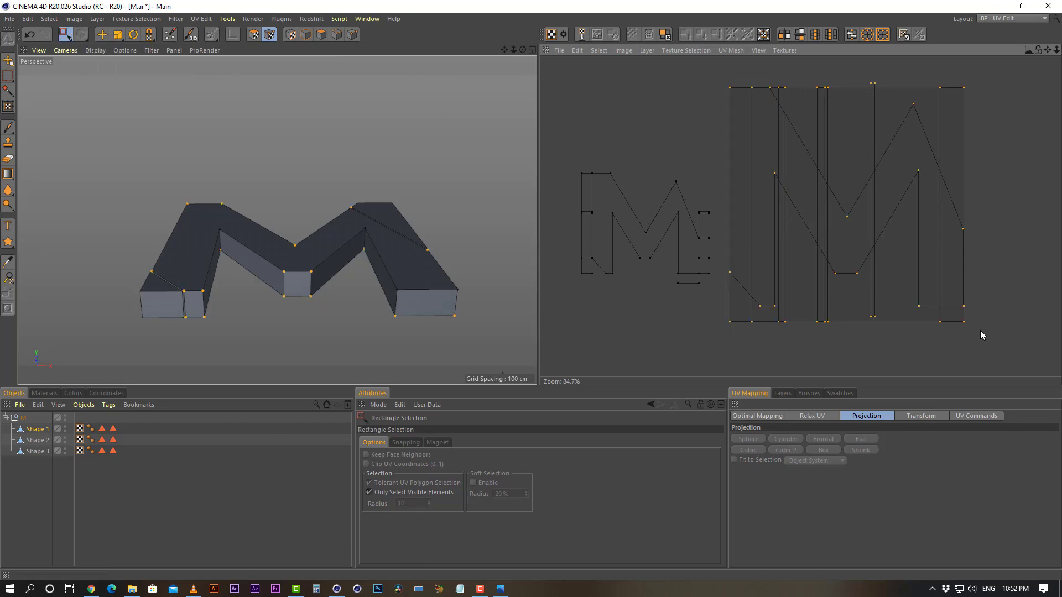
key(t)
drag(730, 92, 732, 87)
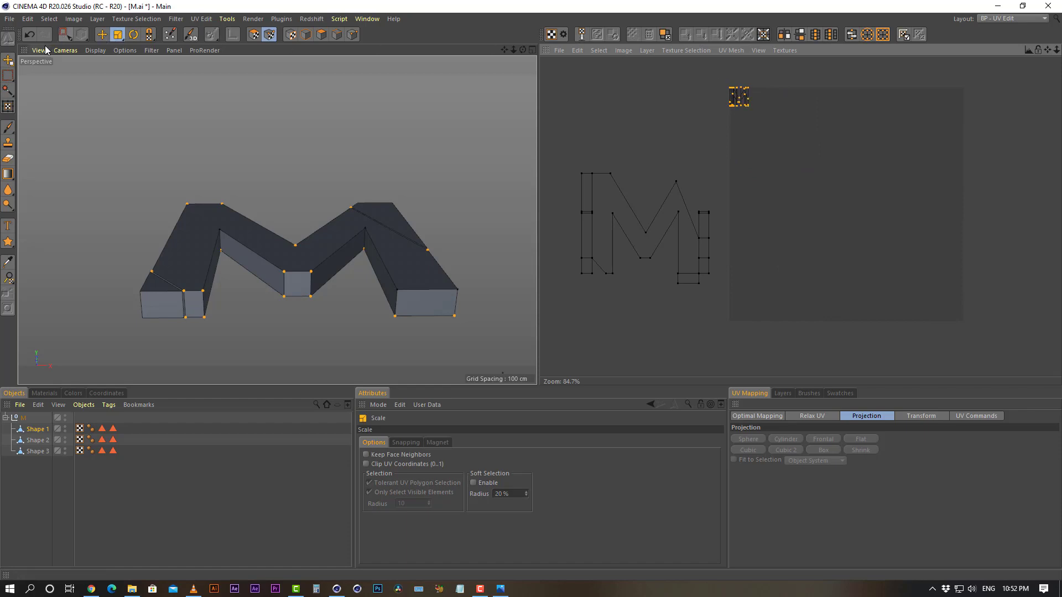
key(e)
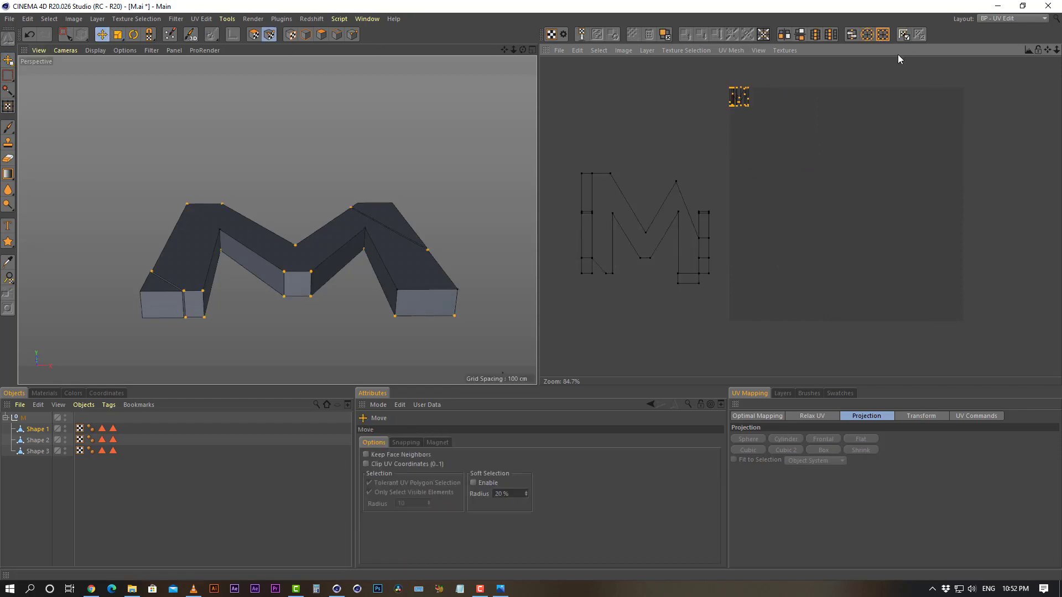
drag(740, 95, 745, 100)
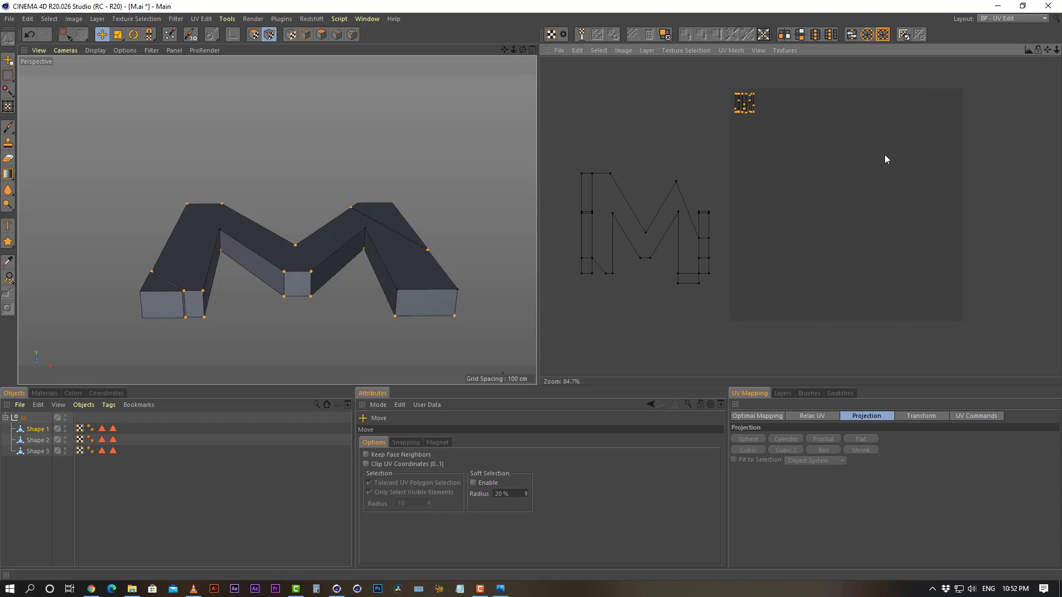
drag(745, 104, 745, 102)
click(837, 154)
Select all points of the box-projected M island and move it back inside the UV square.
mouse_move(833, 134)
alt+right_down()
mouse_move(844, 134)
mouse_move(833, 135)
alt+right_up()
alt+middle_drag(833, 135, 842, 141)
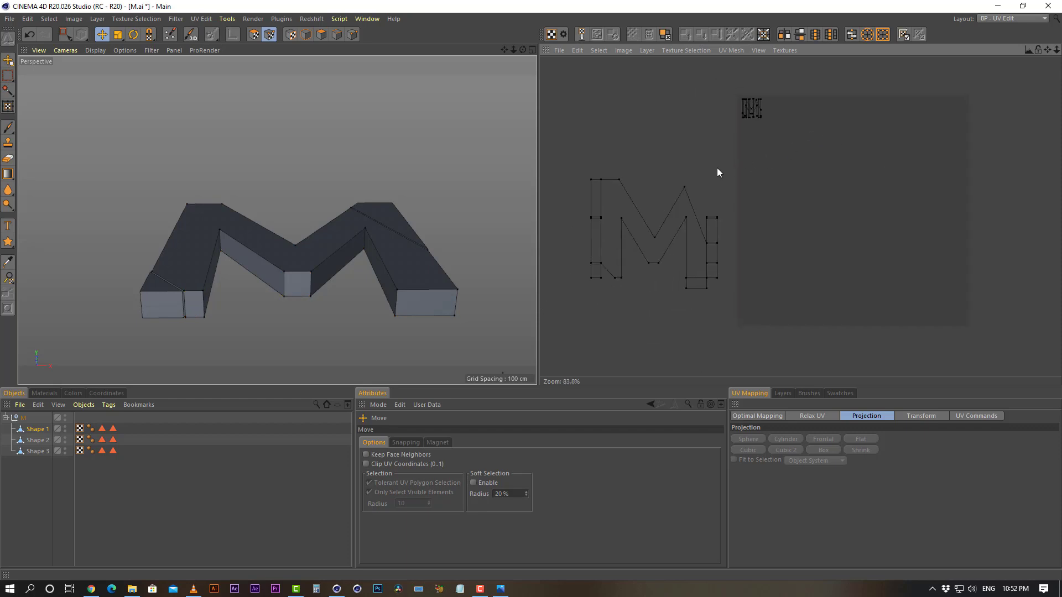
key(0)
key(e)
key(0)
drag(577, 162, 757, 316)
key(e)
drag(655, 235, 864, 217)
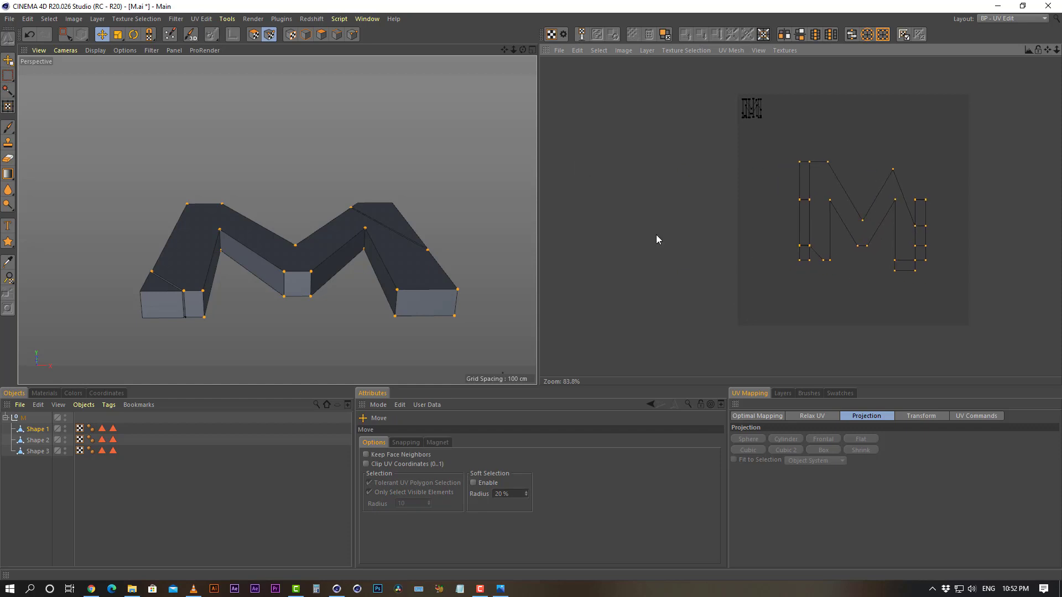
Scale up the M-shaped UV island and center it in the UV square.
key(t)
drag(799, 161, 831, 161)
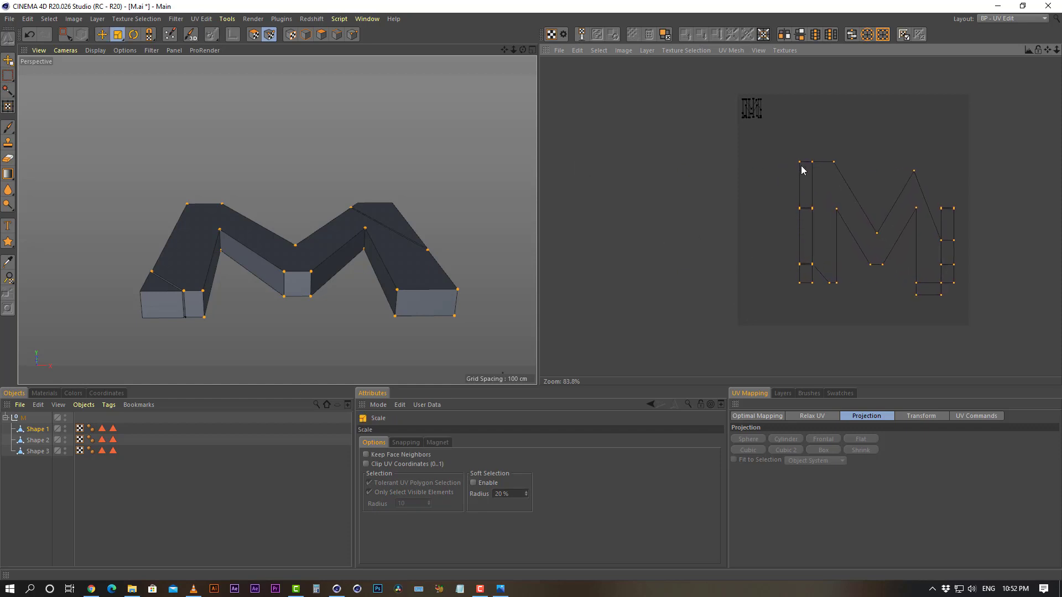
key(e)
drag(885, 228, 866, 217)
mouse_move(877, 226)
alt+right_down()
mouse_move(914, 226)
mouse_move(895, 226)
alt+right_up()
alt+middle_drag(877, 226, 840, 228)
alt+middle_drag(869, 119, 854, 122)
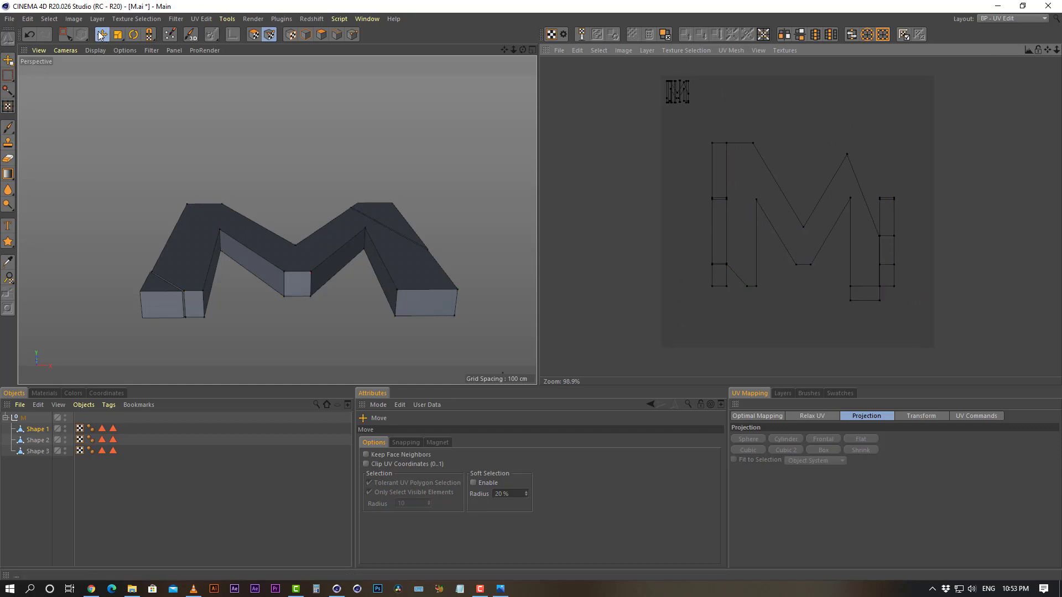
In UV Polygon Edit mode, pull two overlapping side strips away from the M island's left edge so they lie separately.
click(321, 34)
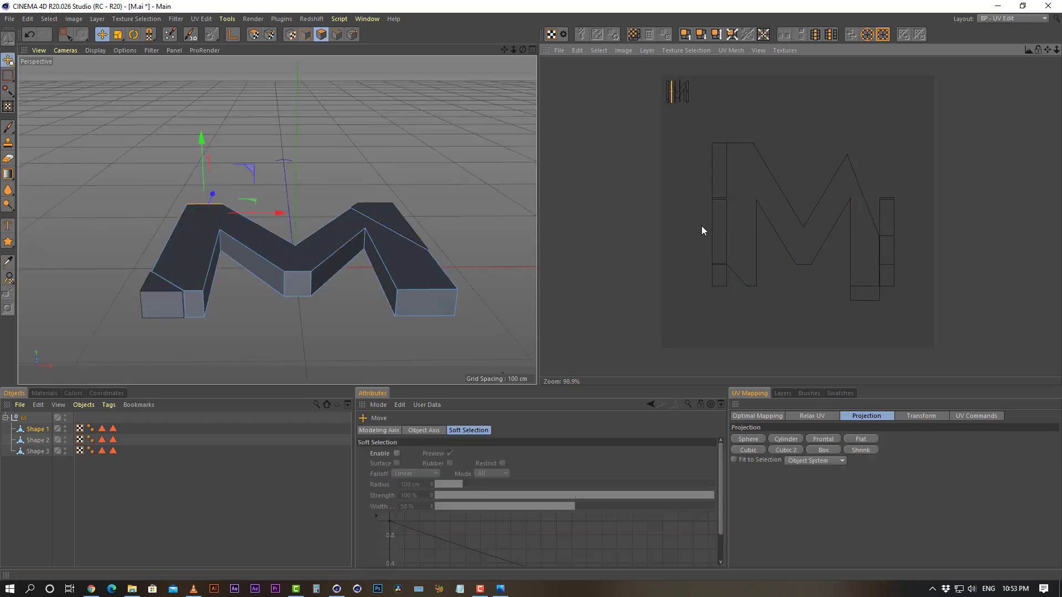
click(712, 226)
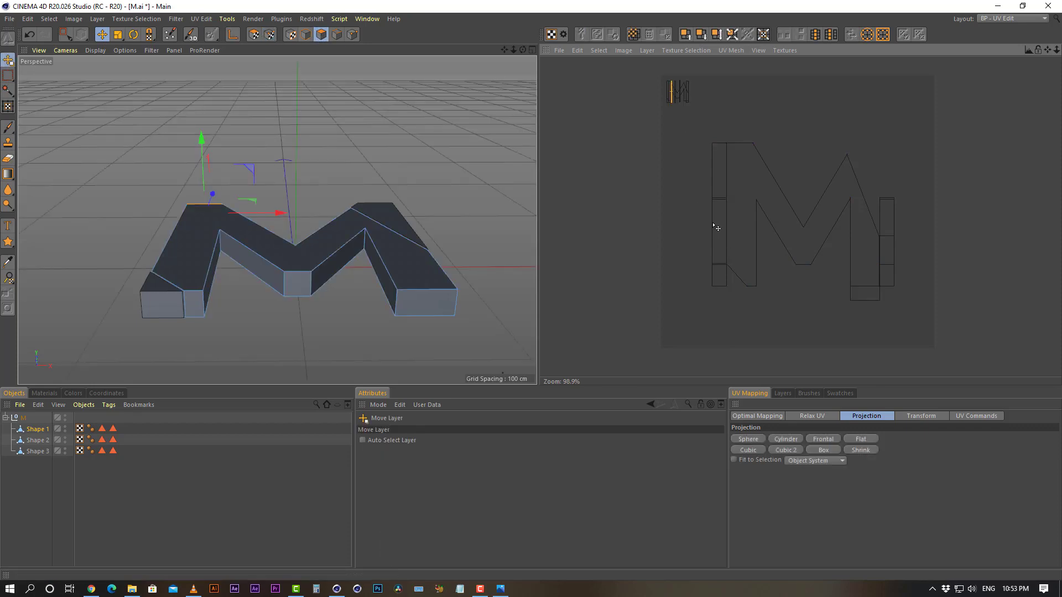
click(253, 34)
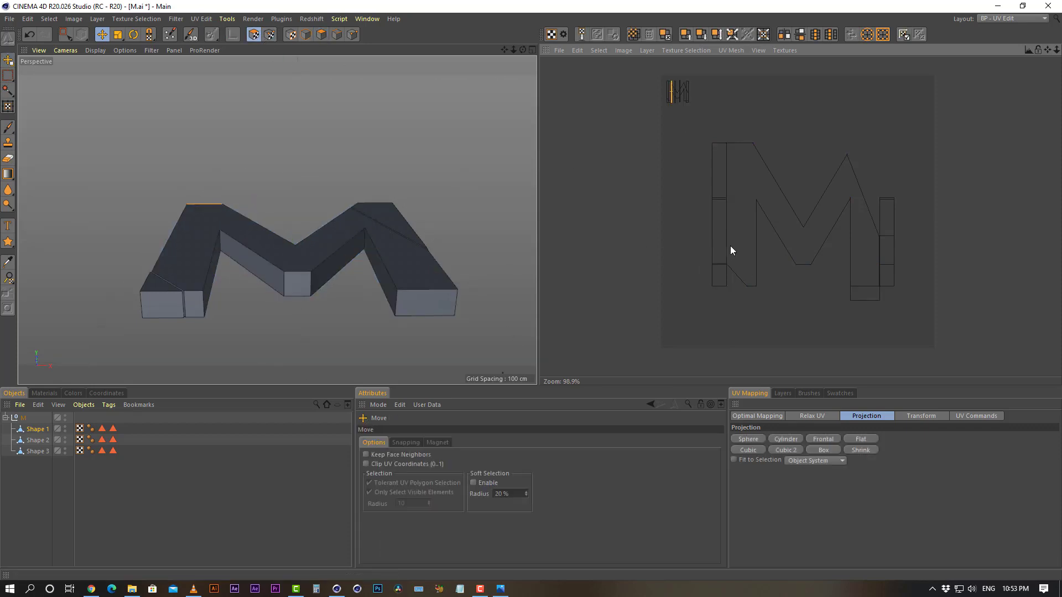
click(712, 234)
click(718, 185)
click(719, 278)
drag(720, 280, 685, 280)
click(719, 255)
click(722, 193)
drag(714, 181, 696, 154)
Select the UV strip of the middle V's left inner side and move it down beside the M island's lower-left corner.
alt+drag(183, 256, 226, 256)
click(726, 158)
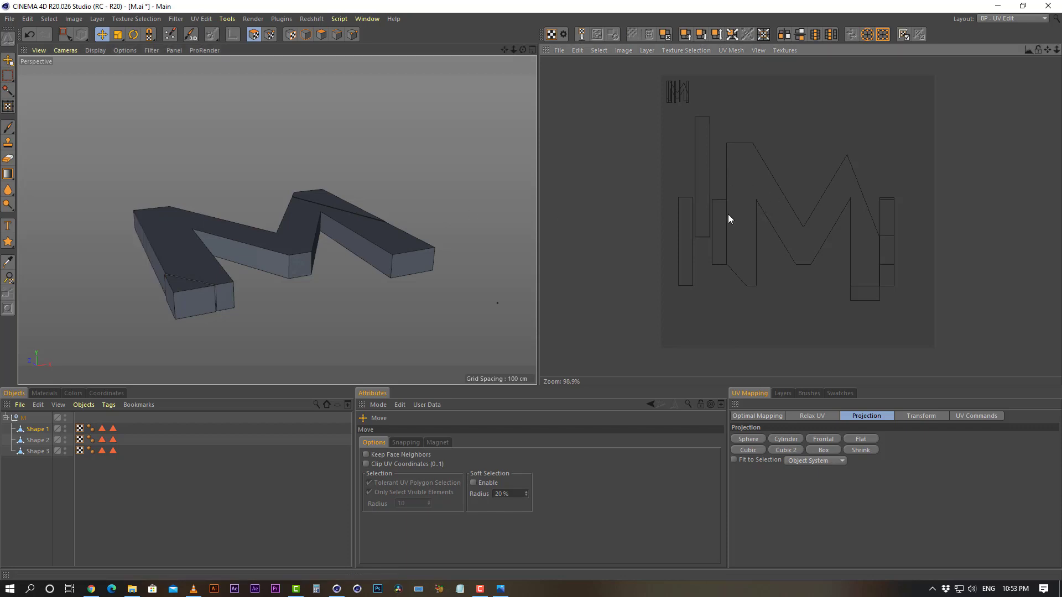
click(721, 238)
mouse_move(251, 261)
alt+mouse_down()
mouse_move(217, 247)
mouse_move(97, 249)
mouse_move(260, 249)
alt+mouse_up()
drag(722, 247, 720, 287)
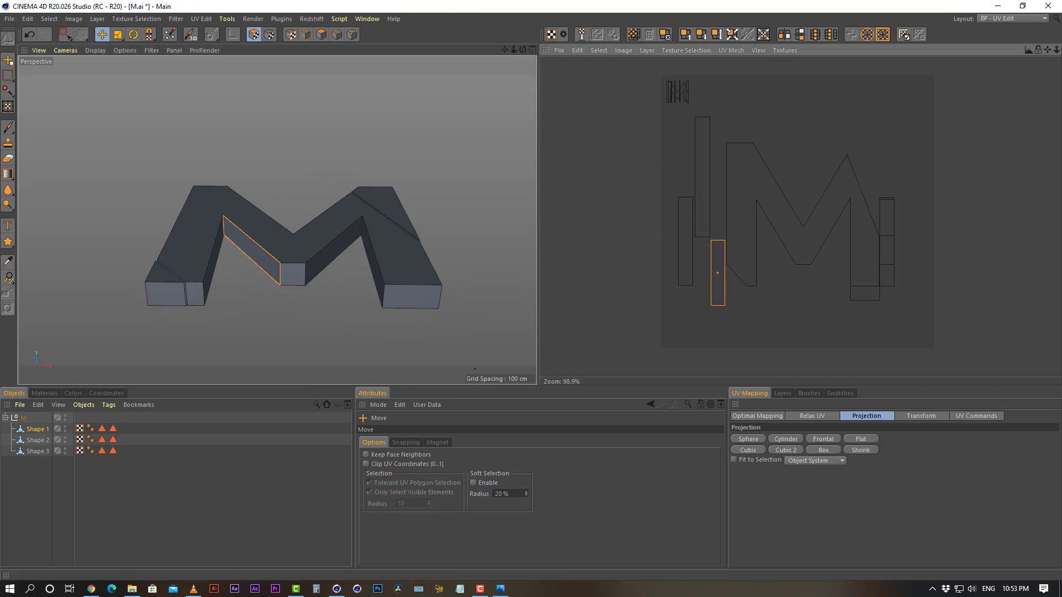
Check the front-face island, then nudge the right leg's bottom-end rectangle down, leaving a small gap below the M island.
mouse_move(283, 247)
alt+mouse_down()
mouse_move(225, 237)
mouse_move(295, 243)
alt+mouse_up()
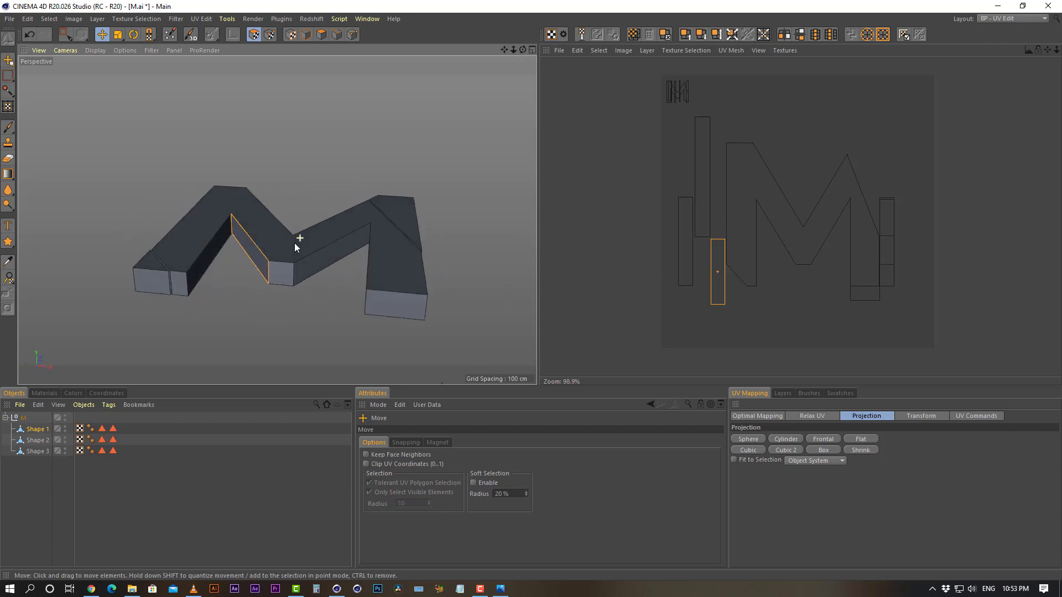
click(763, 205)
alt+drag(316, 245, 319, 269)
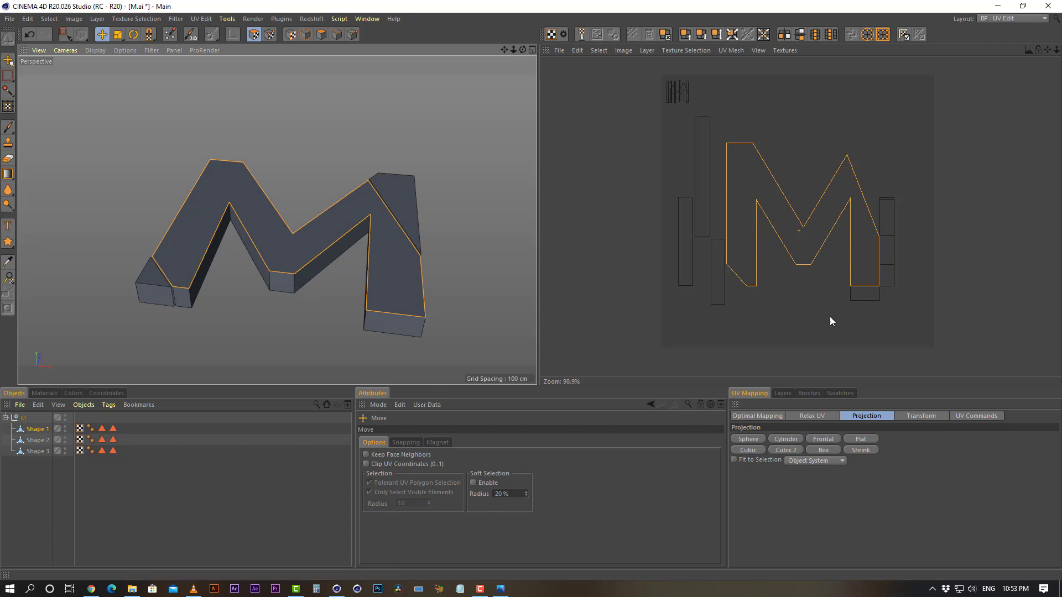
click(864, 298)
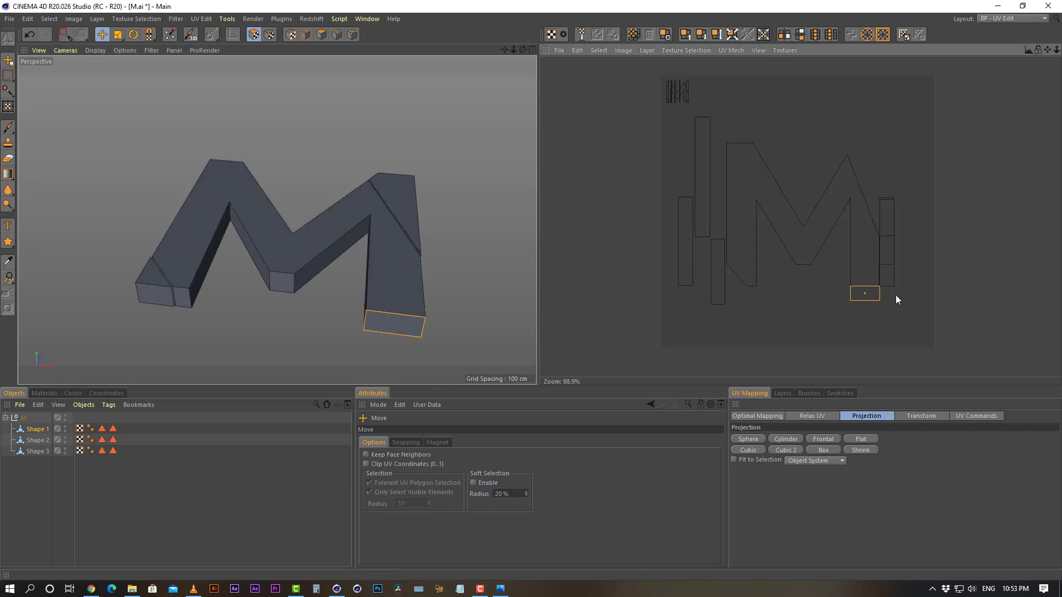
scroll(881, 297, up, 5)
mouse_move(869, 301)
mouse_down()
mouse_move(868, 321)
mouse_move(869, 306)
mouse_up()
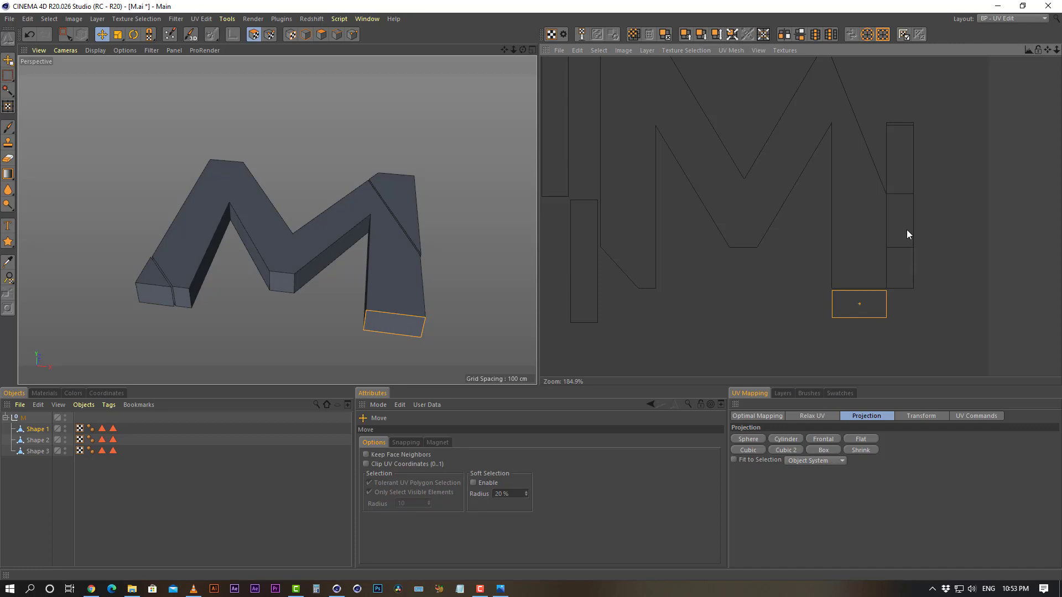
Separate the overlapping side strips at the M island's right edge by moving two of them further outward.
click(905, 131)
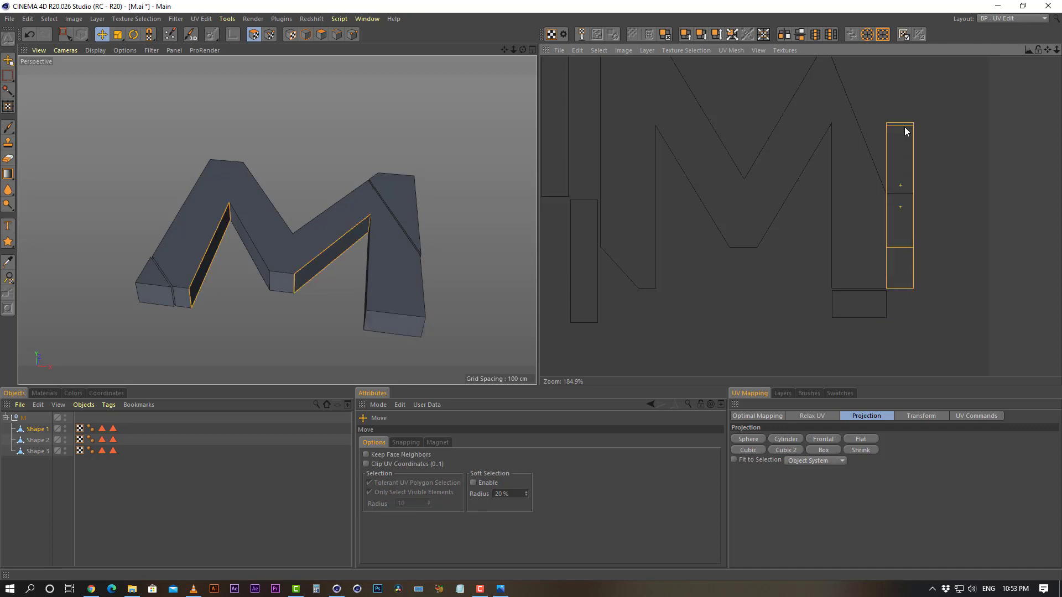
drag(901, 209, 945, 192)
click(955, 278)
click(950, 266)
drag(950, 258, 989, 281)
click(935, 194)
Select the right leg's inner side face and move its UV strip to the right of the M island, above the outer-side strip.
scroll(871, 216, down, 3)
click(622, 224)
mouse_move(872, 206)
alt+middle_down()
mouse_move(880, 223)
mouse_move(857, 212)
alt+middle_up()
click(680, 178)
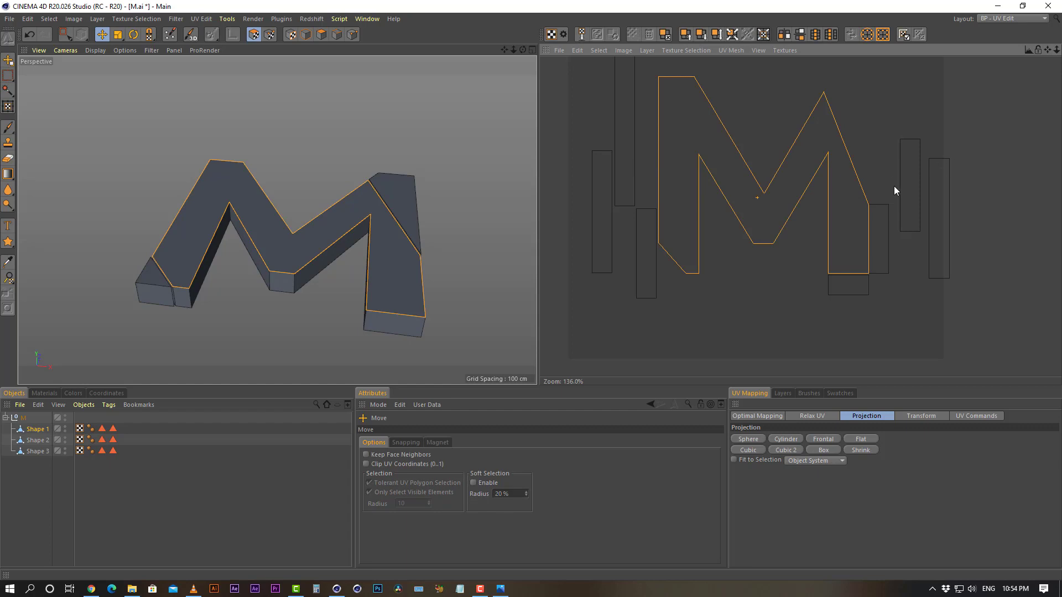
alt+drag(381, 278, 377, 280)
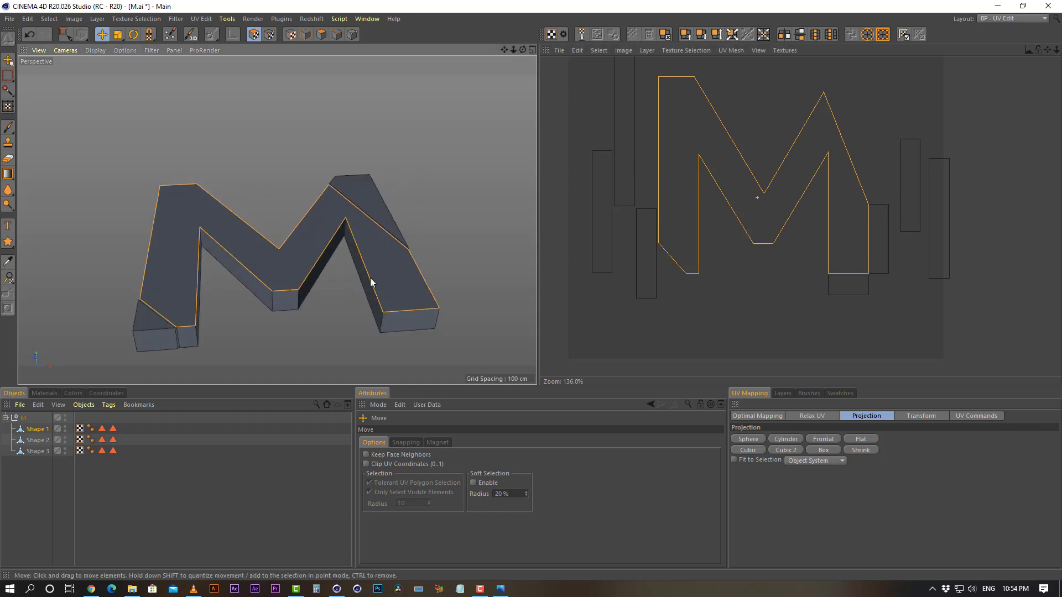
click(365, 288)
drag(602, 228, 882, 125)
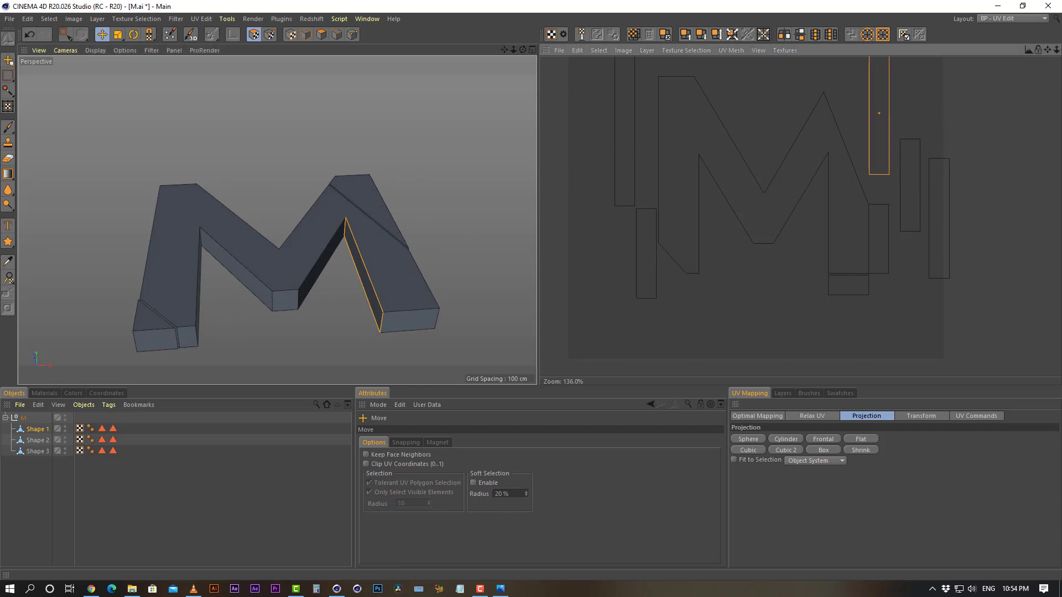
Select the right leg's outer side face and nudge its UV strip slightly away from the M island's right edge.
alt+middle_drag(735, 199, 725, 216)
alt+middle_drag(958, 211, 569, 206)
alt+drag(487, 244, 360, 300)
click(360, 301)
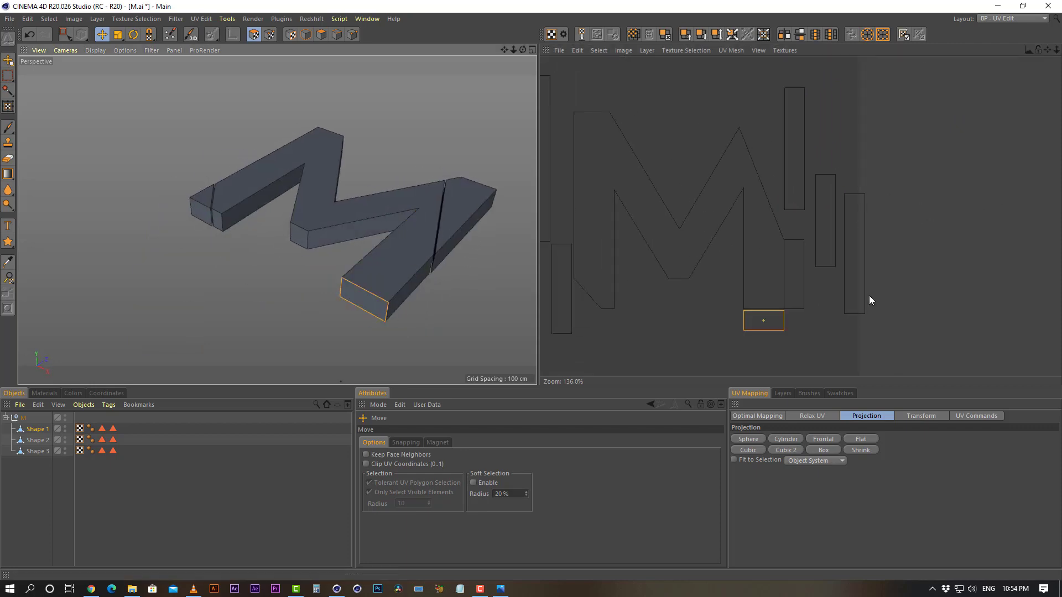
click(422, 281)
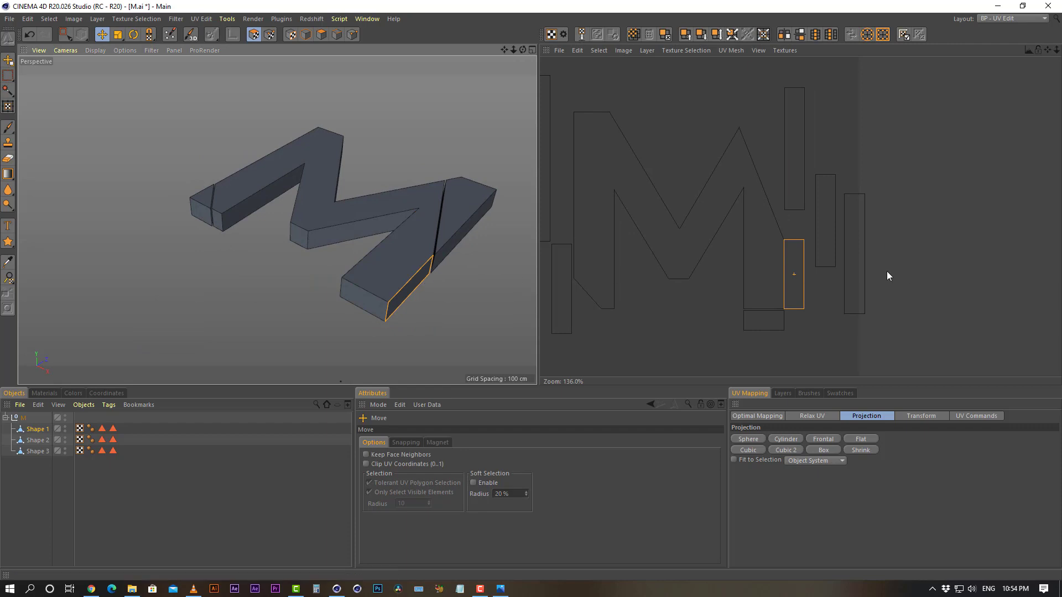
drag(803, 287, 807, 285)
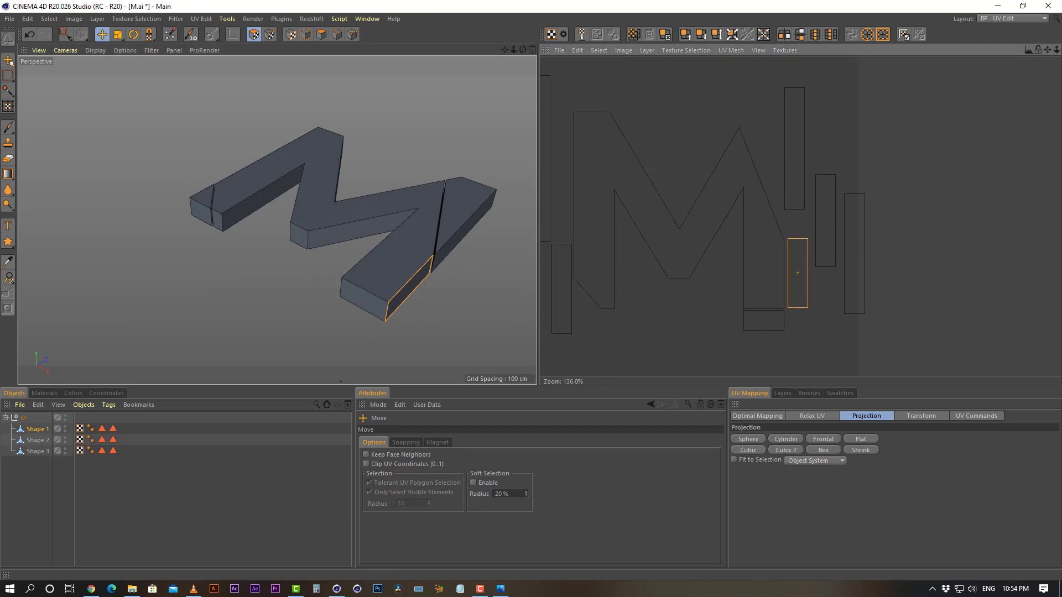
Place the UV strip of the middle V's right inner side above the M island's central notch.
click(793, 186)
click(831, 220)
drag(831, 231, 713, 307)
scroll(857, 221, down, 4)
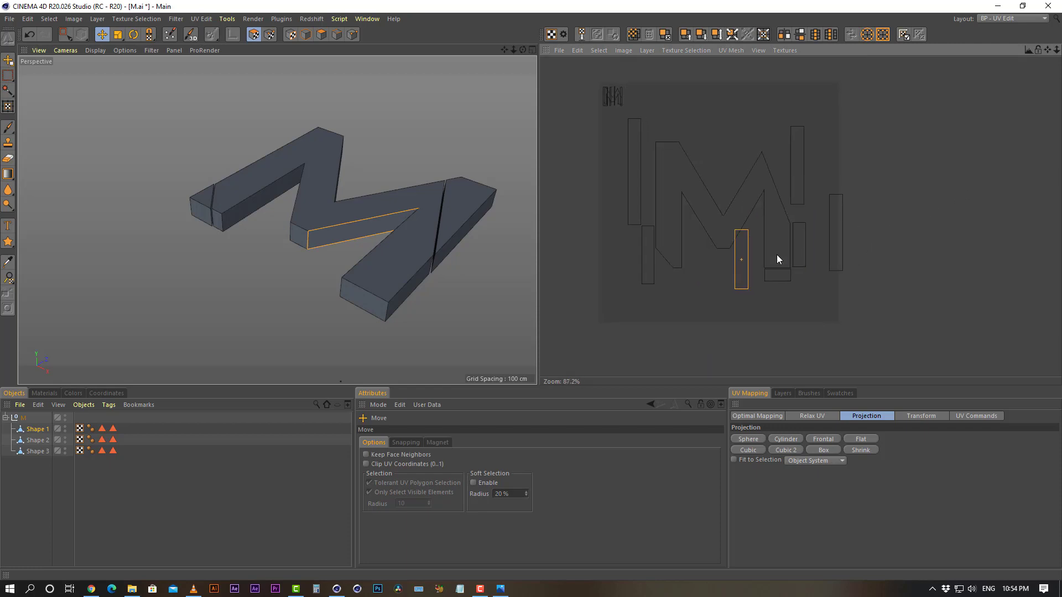
drag(745, 259, 886, 143)
drag(834, 232, 822, 233)
drag(868, 155, 736, 138)
click(668, 168)
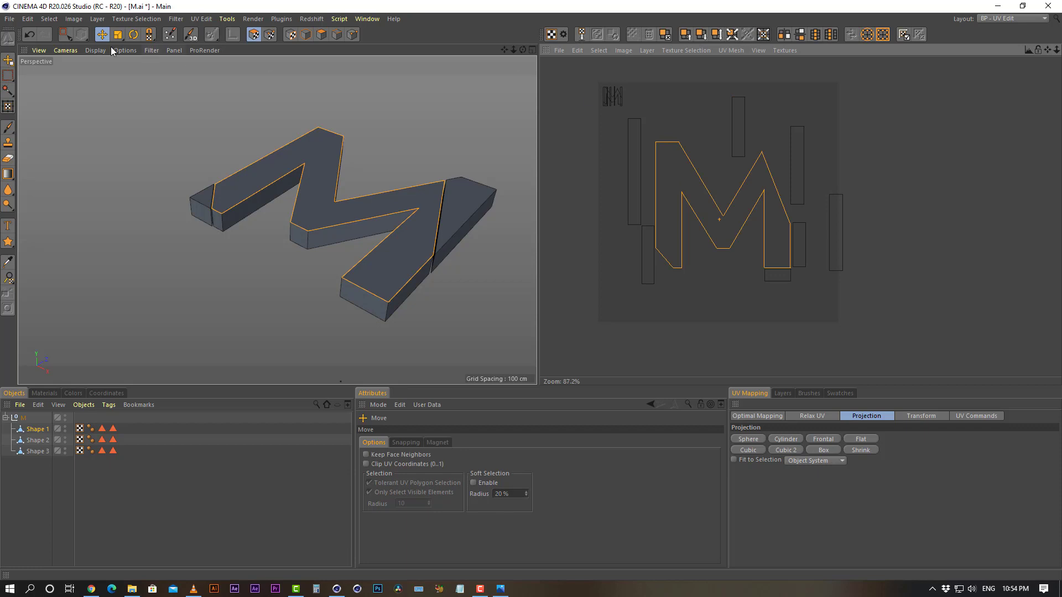
click(65, 34)
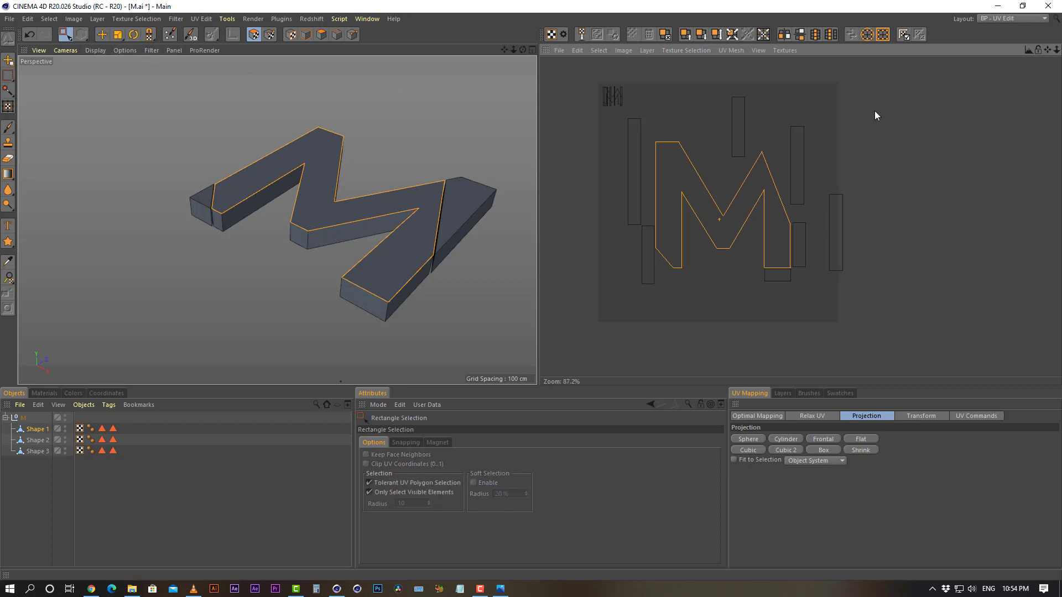
key(e)
mouse_move(920, 101)
mouse_down()
mouse_move(820, 142)
mouse_move(919, 112)
mouse_up()
key(ctrl+z)
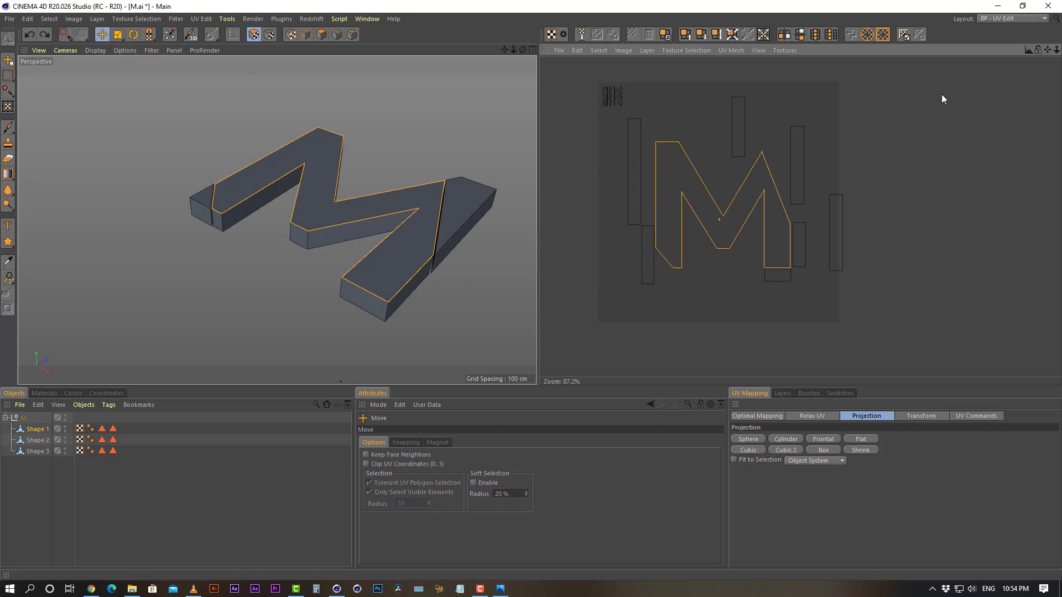
In UV Point Edit mode, select all points of the M island and its side strips and move them down within the UV square.
key(0)
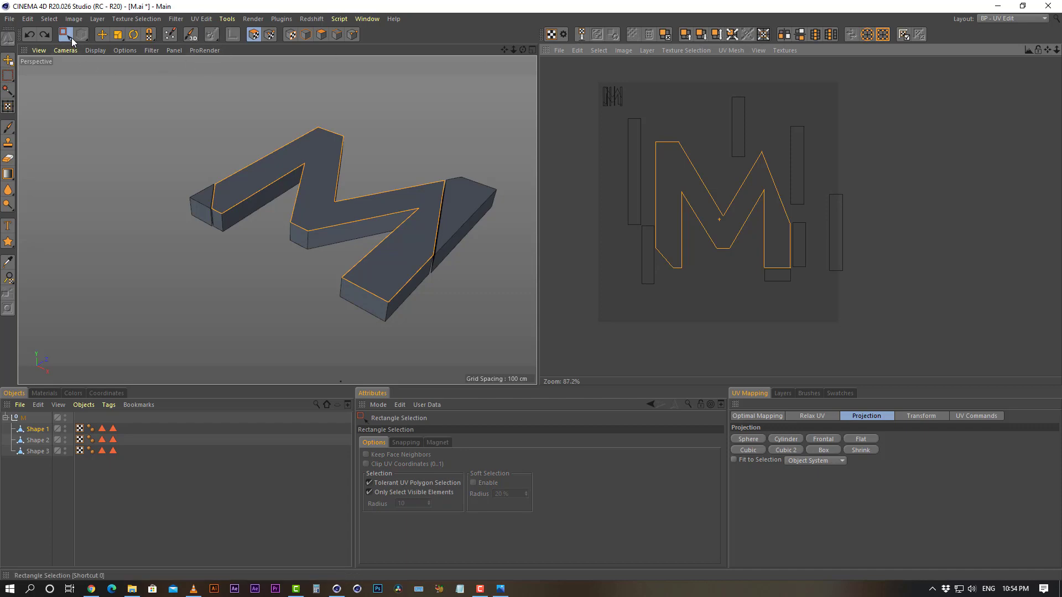
click(269, 34)
drag(911, 102, 636, 317)
drag(613, 116, 640, 264)
key(e)
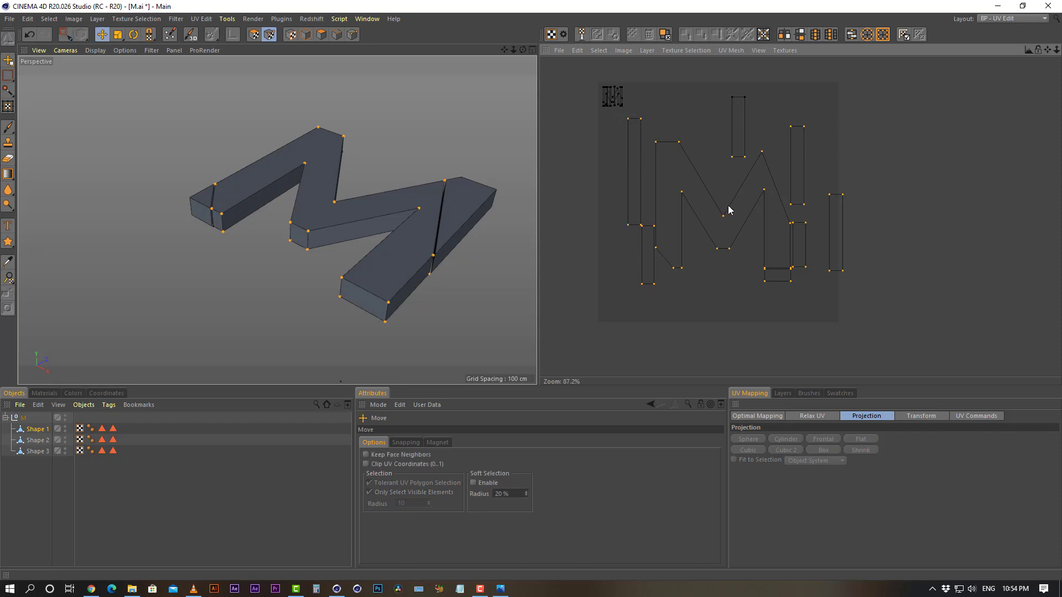
mouse_move(724, 220)
mouse_down()
mouse_move(713, 239)
mouse_move(722, 213)
mouse_up()
key(ctrl+z)
key(0)
shift+drag(769, 85, 706, 121)
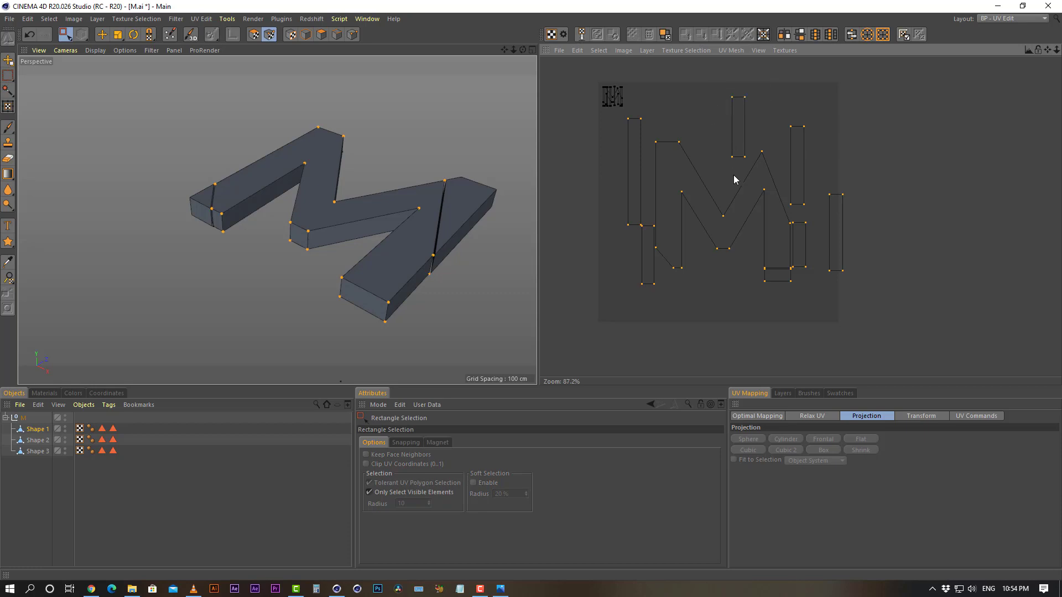
key(e)
drag(725, 246, 715, 279)
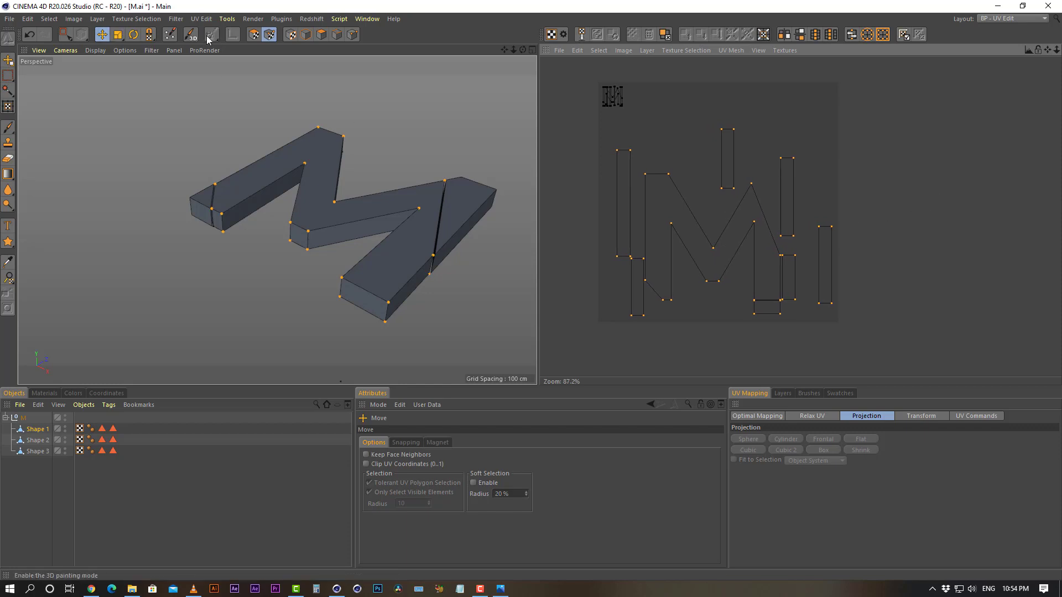
Back in UV Polygon Edit mode, move the left leg's inner-side strip from the far right to the M island's left side.
click(254, 38)
click(629, 205)
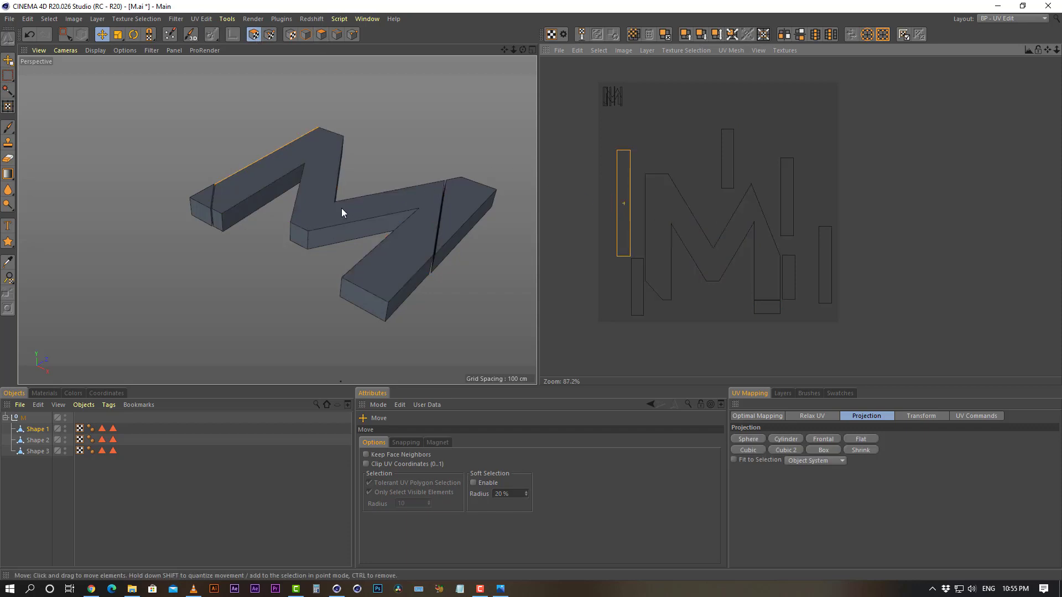
alt+drag(277, 179, 333, 178)
click(639, 296)
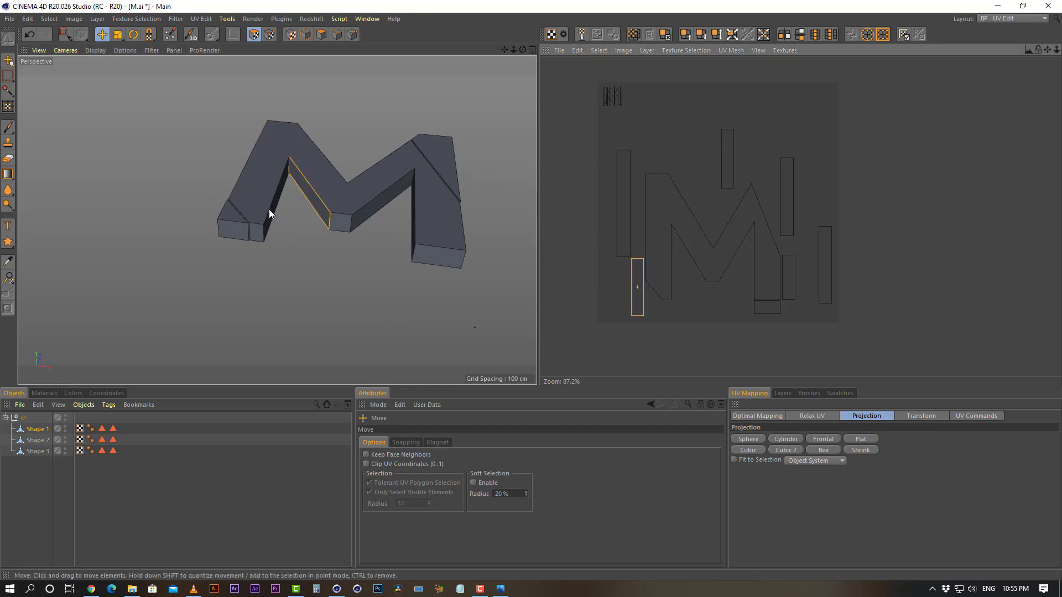
click(824, 264)
drag(821, 274, 640, 258)
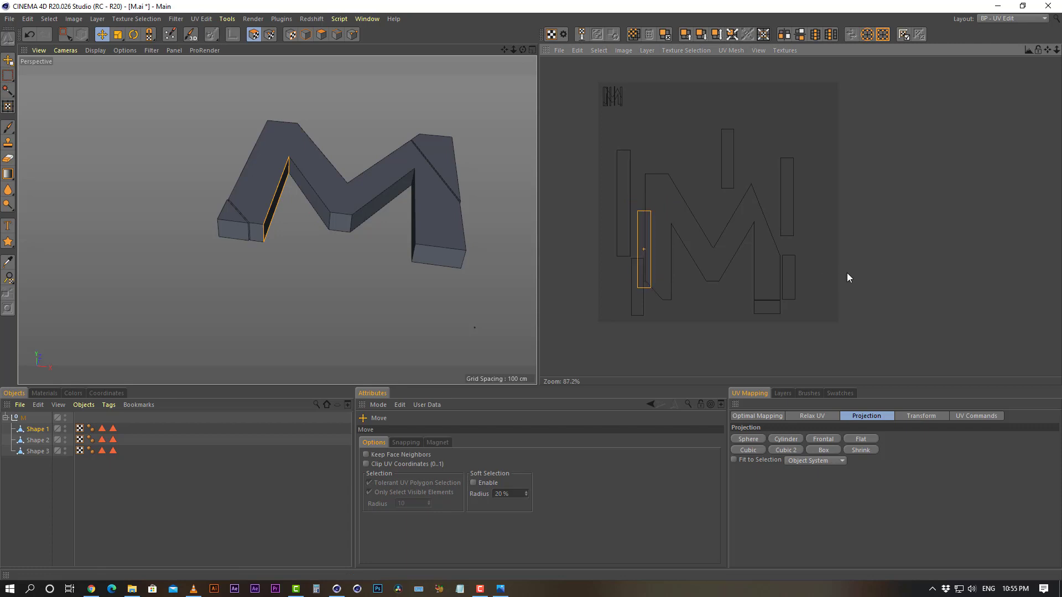
Spread out the three strips left of the M island, keeping the left leg's inner-side strip closest to it.
alt+middle_drag(731, 244, 728, 241)
drag(671, 277, 637, 277)
click(649, 182)
drag(705, 244, 664, 244)
click(670, 245)
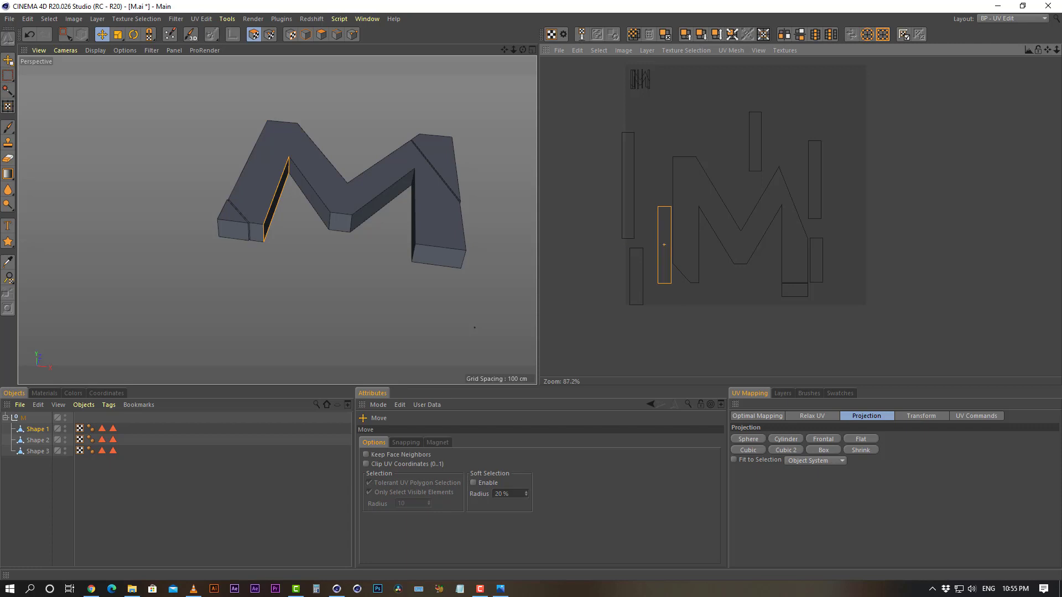
Stack the left leg's inner-side strip above the V's left inner strip beside the M, and place the long outer-side strip next to them.
click(636, 279)
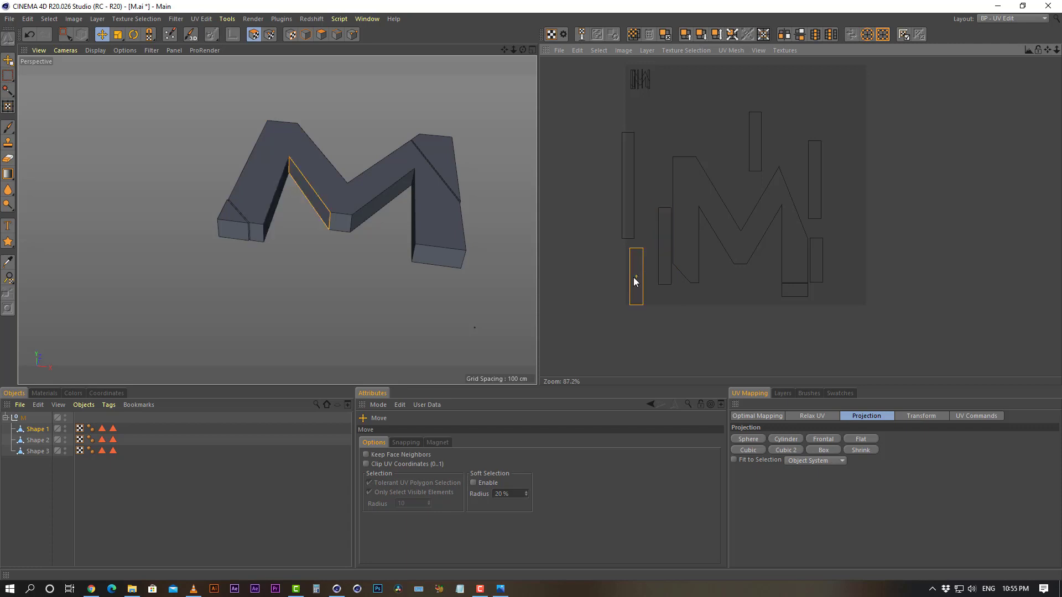
drag(663, 270, 669, 195)
drag(641, 279, 665, 253)
click(628, 220)
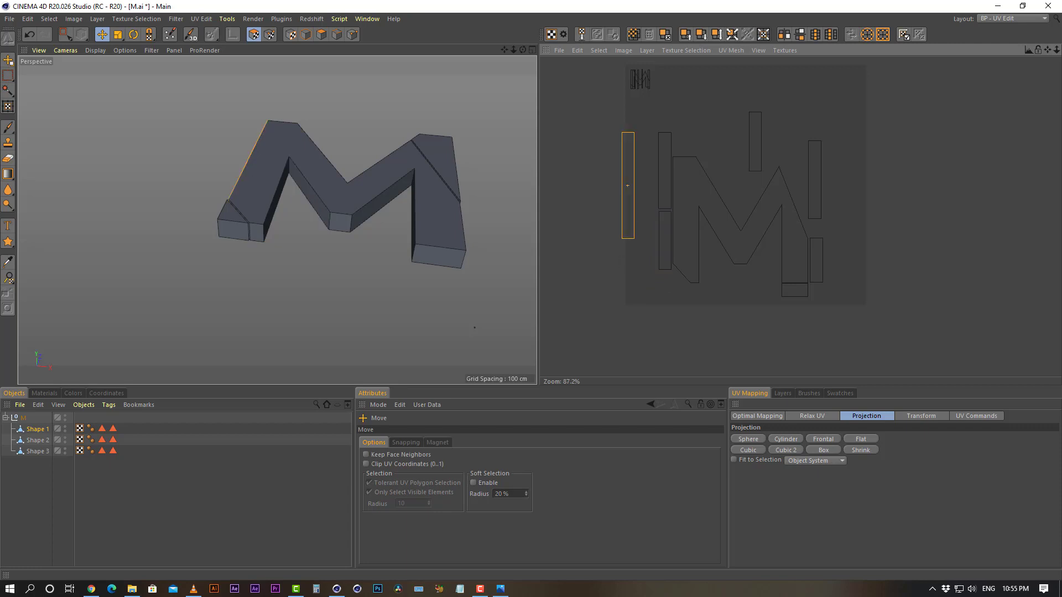
drag(628, 186, 647, 205)
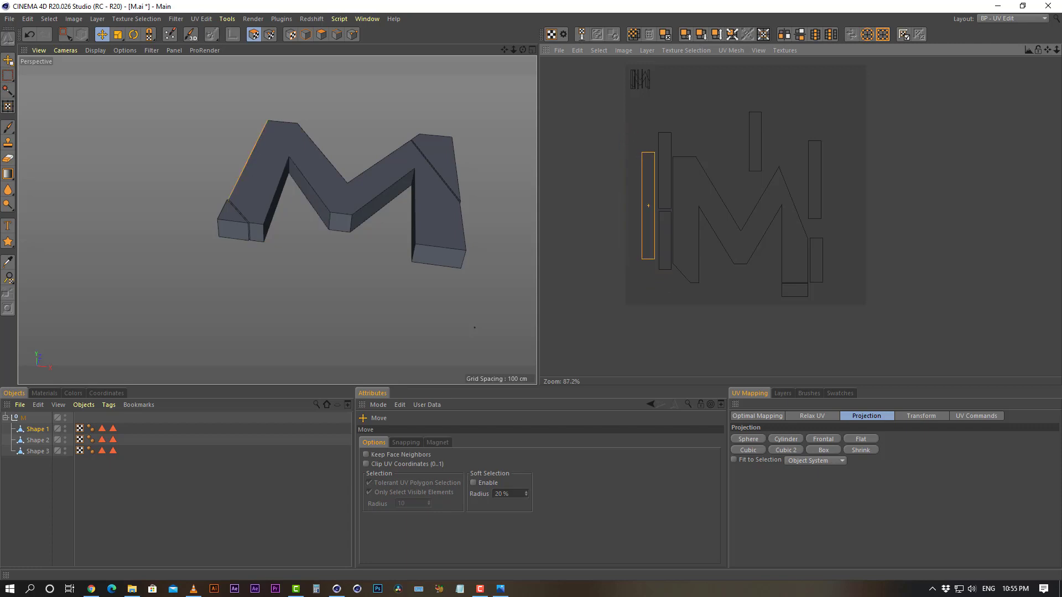
Check which faces of the letter the strips on both sides of the M island belong to.
click(719, 184)
scroll(713, 190, up, 2)
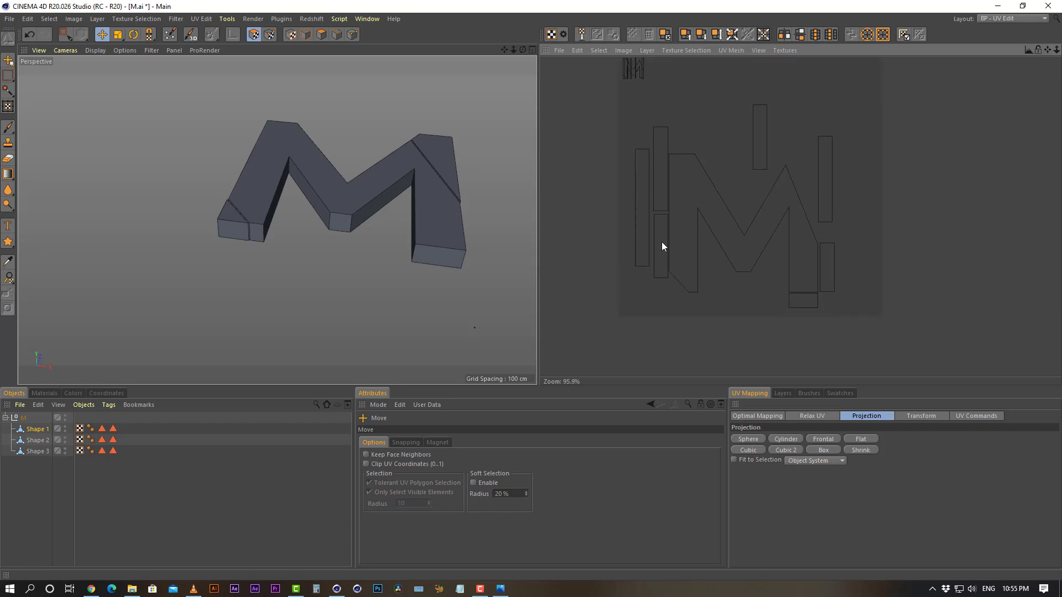
click(660, 216)
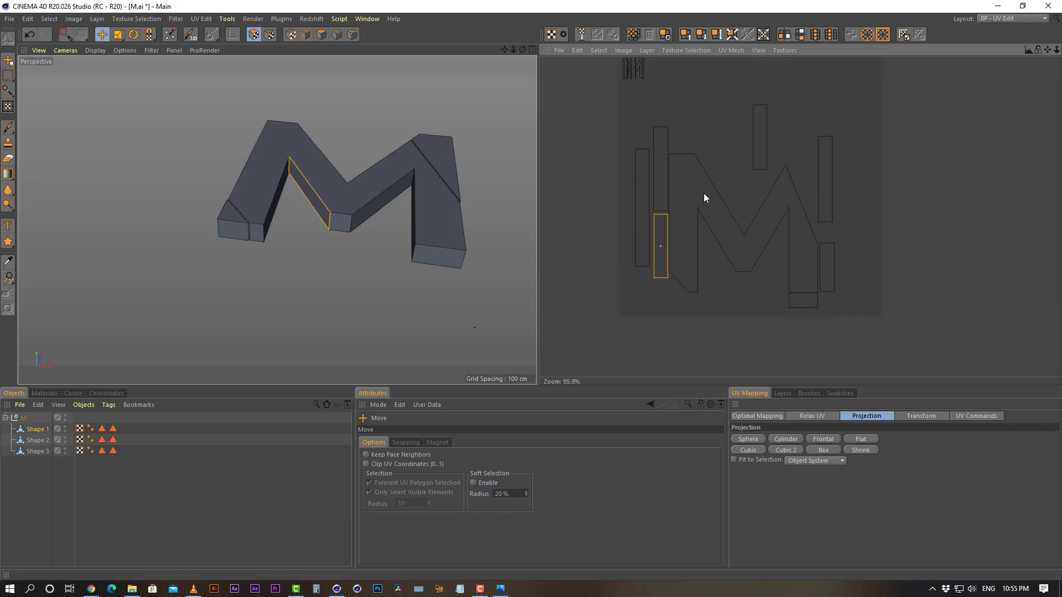
click(665, 185)
click(641, 178)
alt+drag(247, 203, 324, 184)
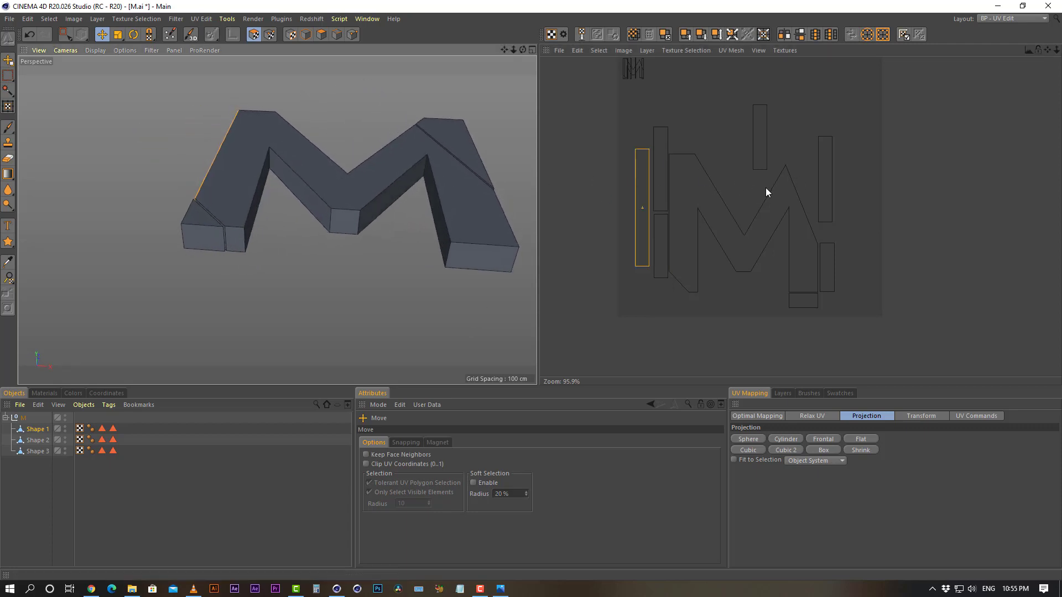
click(830, 270)
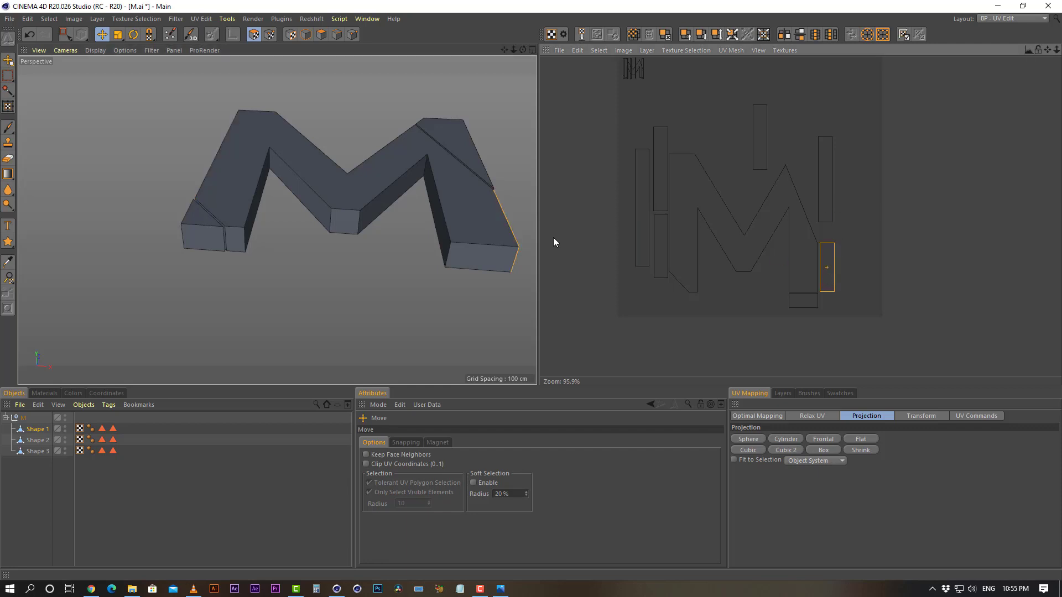
Clear the right leg's outer-side and inner-side strips from beside the M, and place the V's right inner strip against the right leg.
alt+drag(420, 238, 367, 240)
click(363, 237)
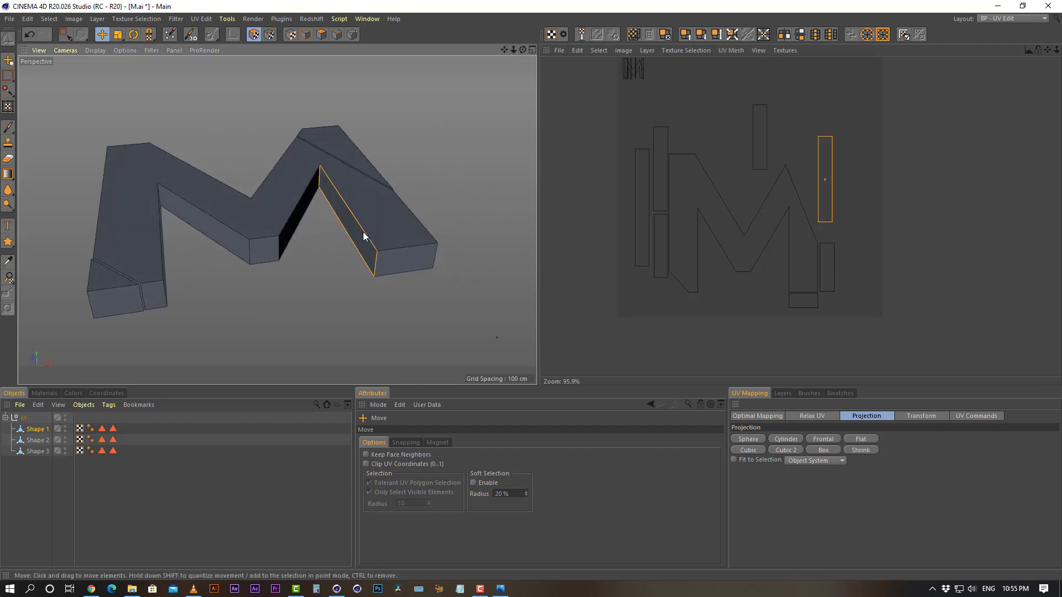
click(295, 218)
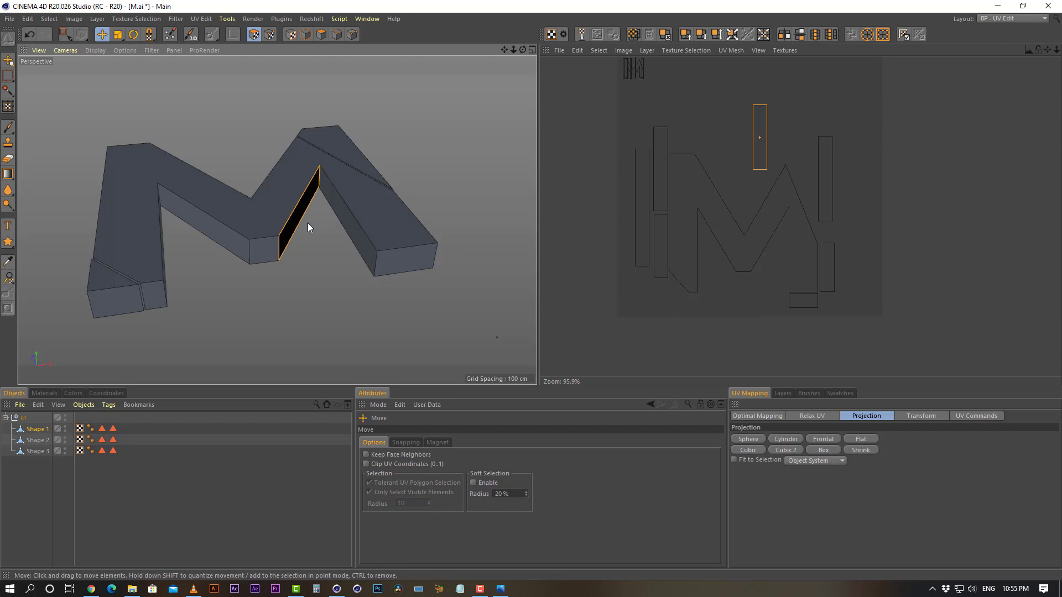
click(829, 276)
drag(830, 276, 907, 205)
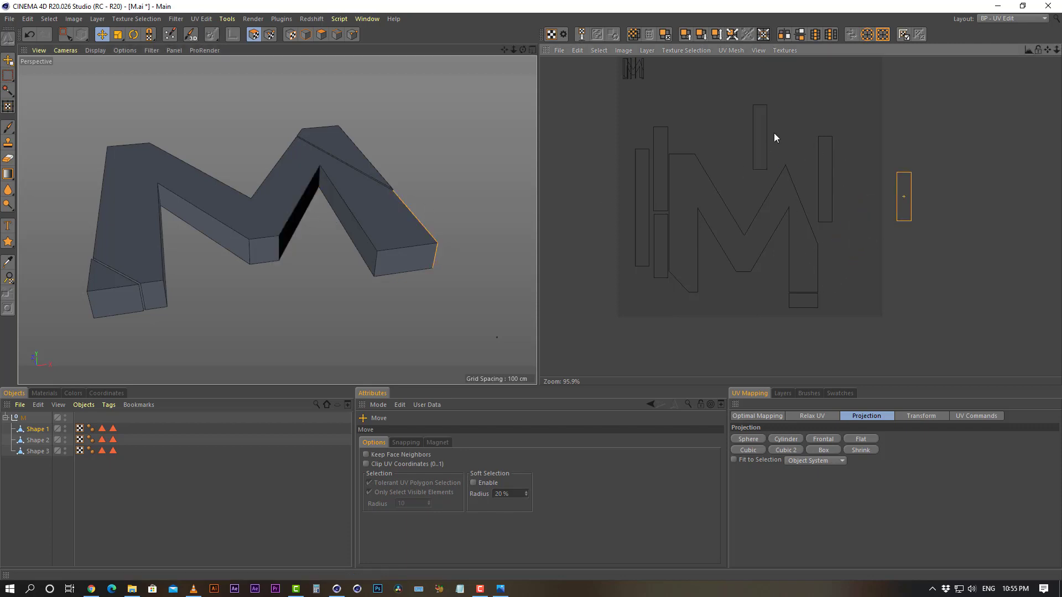
click(832, 190)
drag(829, 199, 854, 174)
click(762, 162)
drag(763, 162, 829, 285)
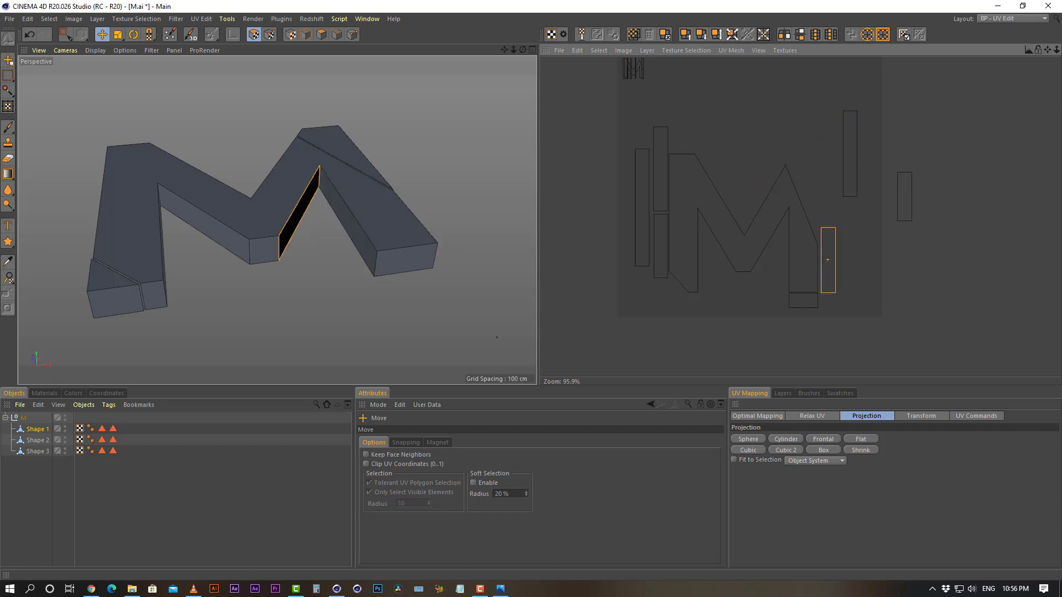
Set the right leg's outer-side strip beside the V's right inner strip and stack the right leg's inner-side strip above it.
click(905, 205)
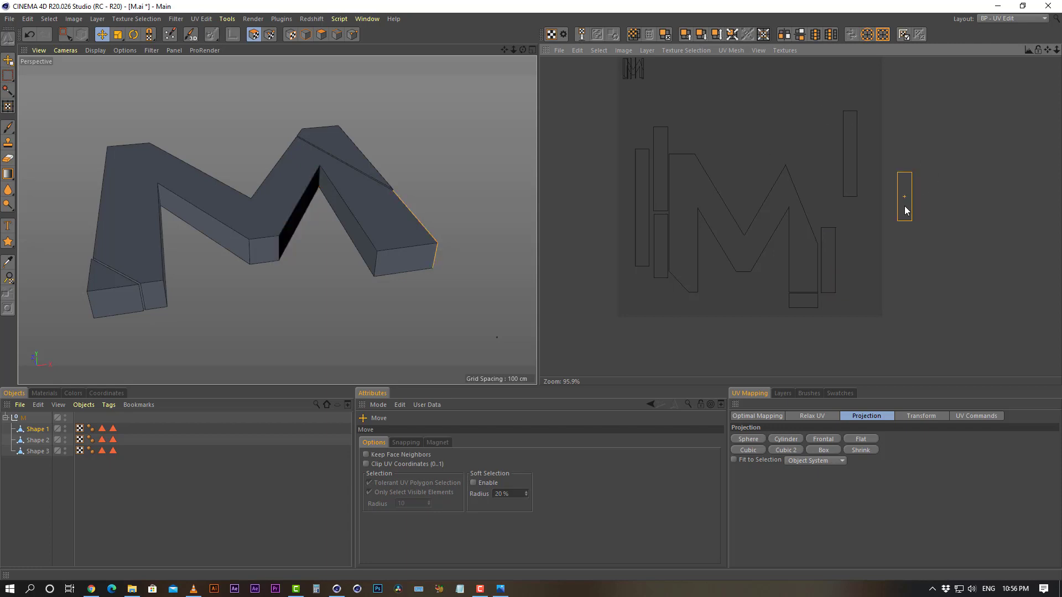
drag(907, 201, 846, 267)
click(854, 174)
drag(854, 178, 828, 181)
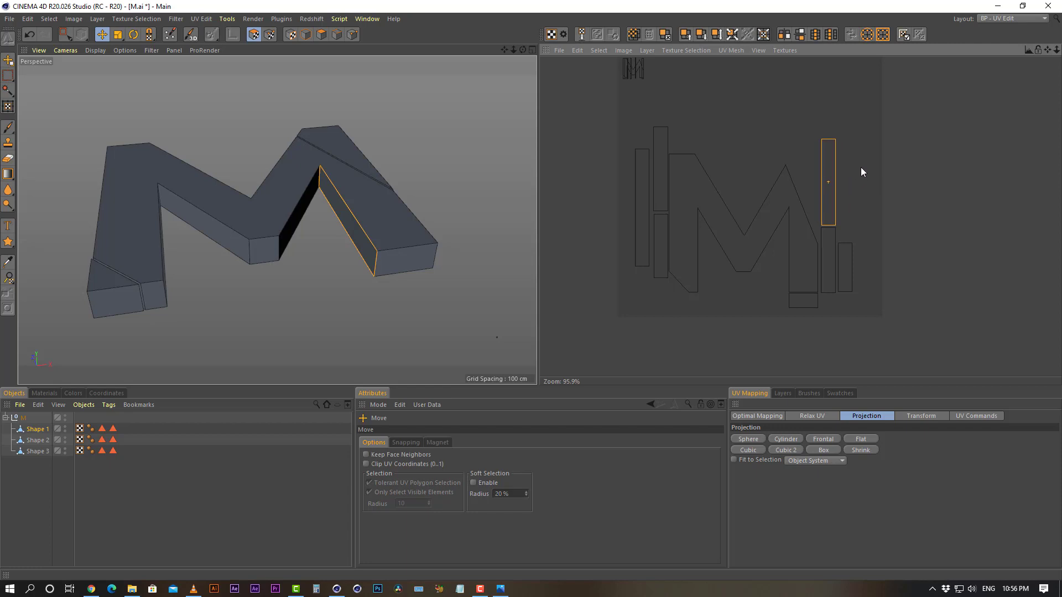
drag(866, 111, 867, 113)
drag(802, 98, 801, 98)
drag(829, 201, 831, 201)
click(916, 200)
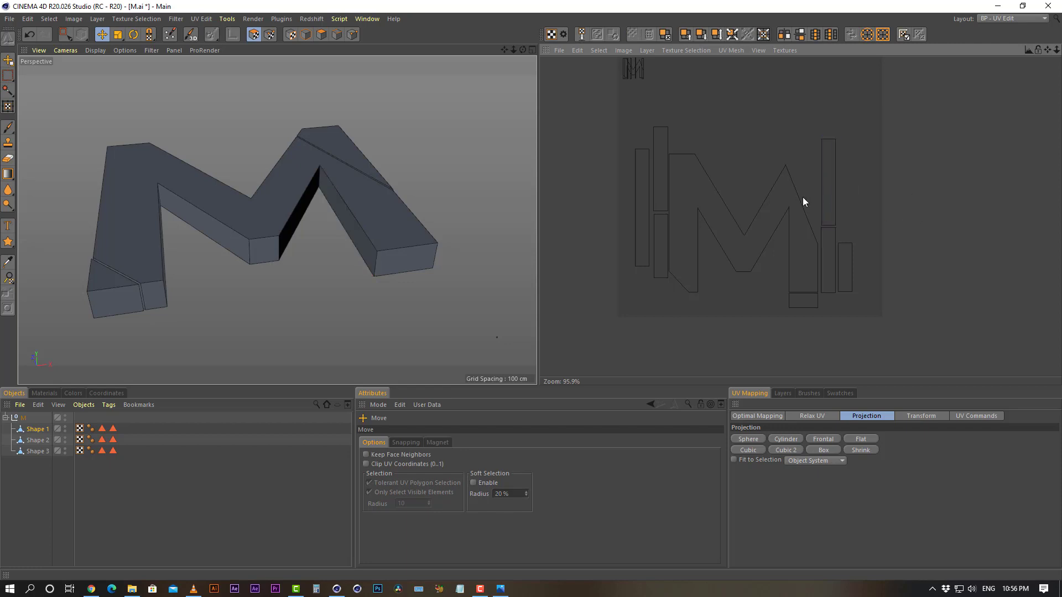
In UV Point Edit mode, shift the whole UV layout slightly up and to the right inside the texture area.
alt+middle_drag(793, 193, 797, 218)
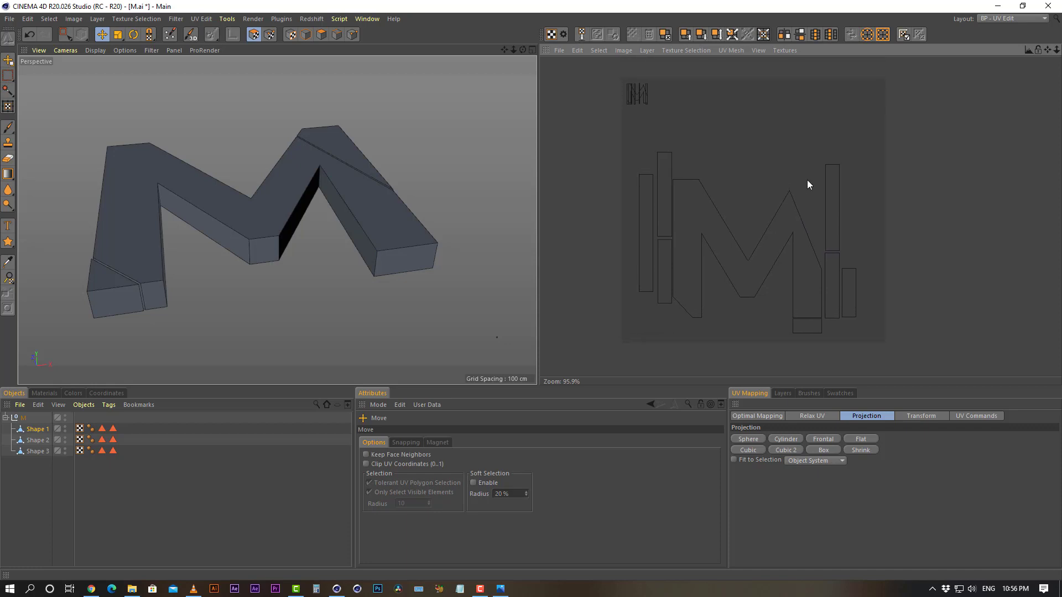
click(65, 34)
click(269, 34)
key(e)
drag(748, 264, 752, 246)
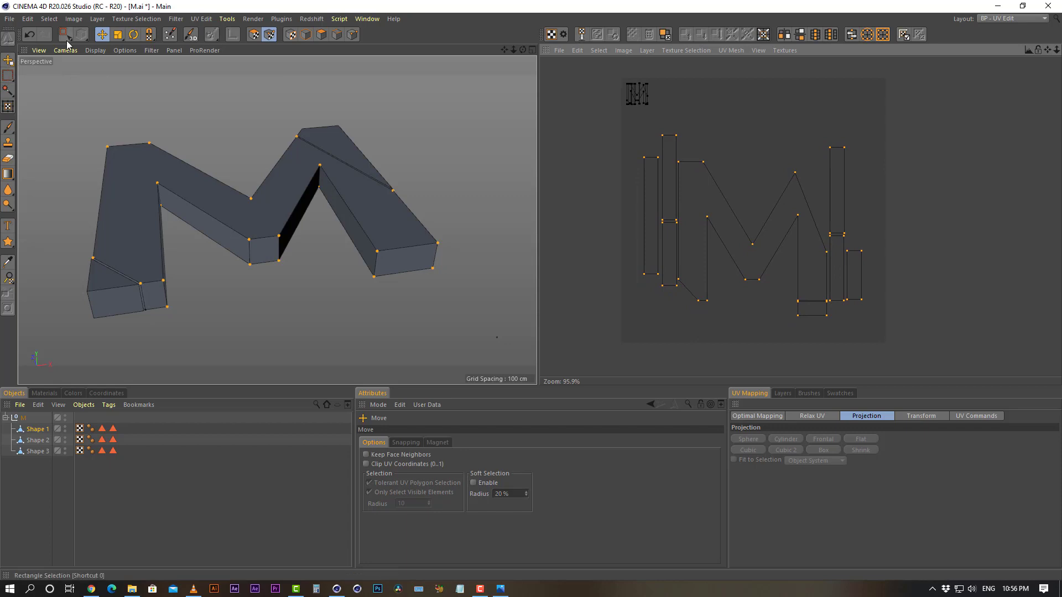
Hide the UV points with the Move Layer tool and enlarge the UV view so the full texture square shows large.
click(8, 60)
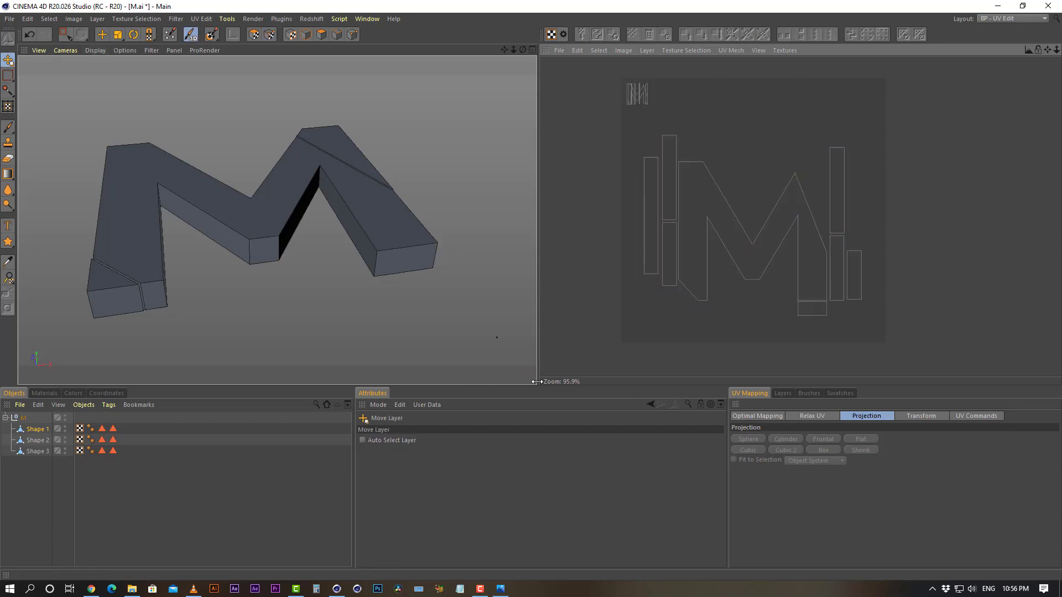
drag(608, 385, 608, 451)
scroll(755, 251, up, 3)
alt+middle_drag(759, 238, 785, 246)
alt+right_drag(767, 244, 767, 242)
scroll(766, 242, up, 1)
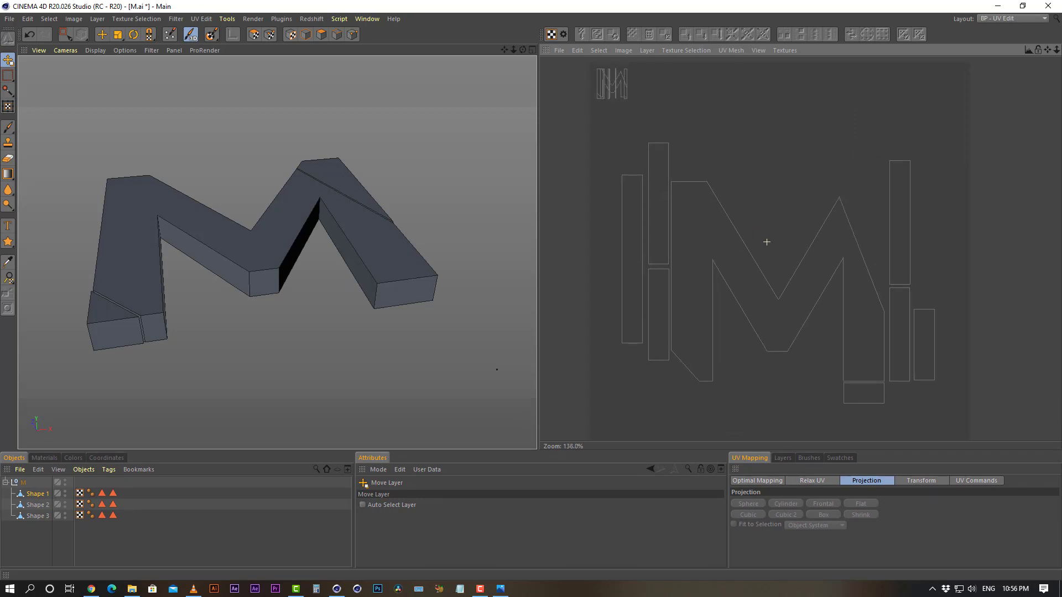
scroll(766, 242, down, 1)
key(F5)
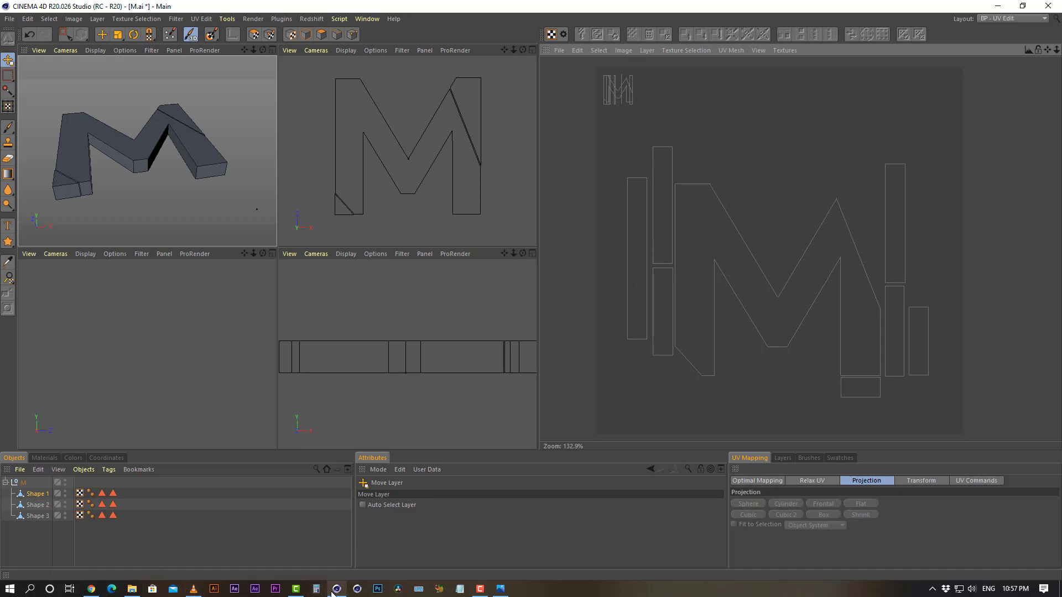
Open Snipping Tool and capture exactly the texture square containing the M's UV layout.
click(31, 589)
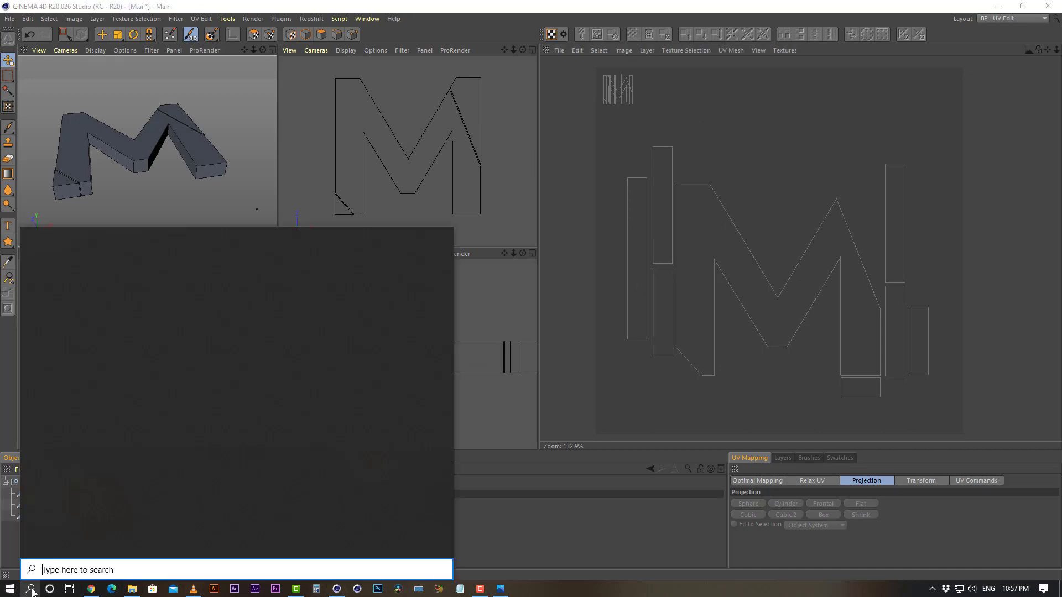
text(sni)
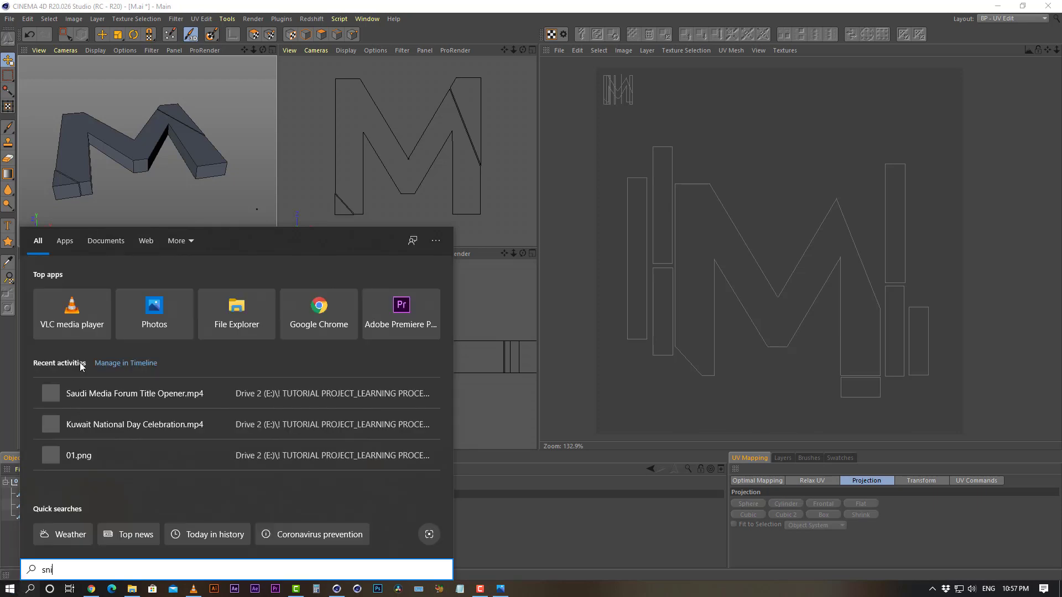
click(78, 287)
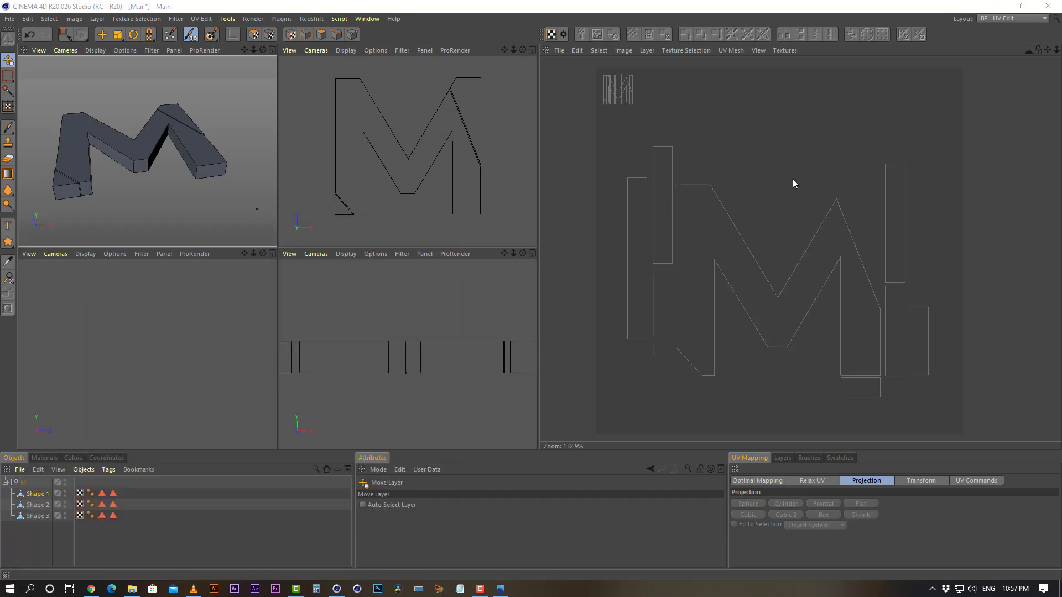
click(25, 95)
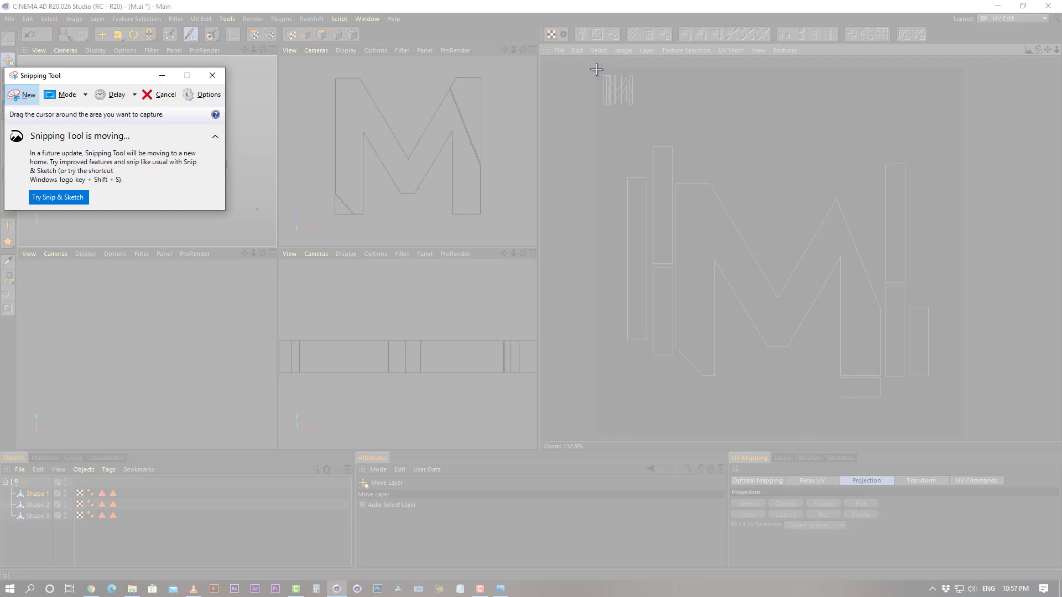
drag(597, 67, 963, 435)
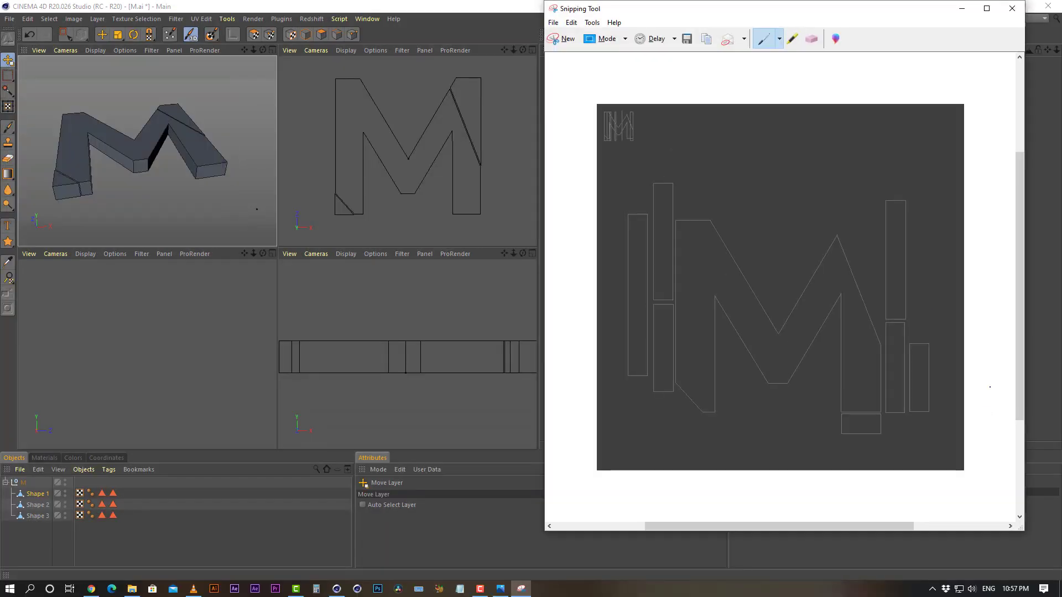
Start saving the capture and browse drive E: to the C4d File folder in LP 2020's 08. Motion Design Master Class, M Design.
click(687, 38)
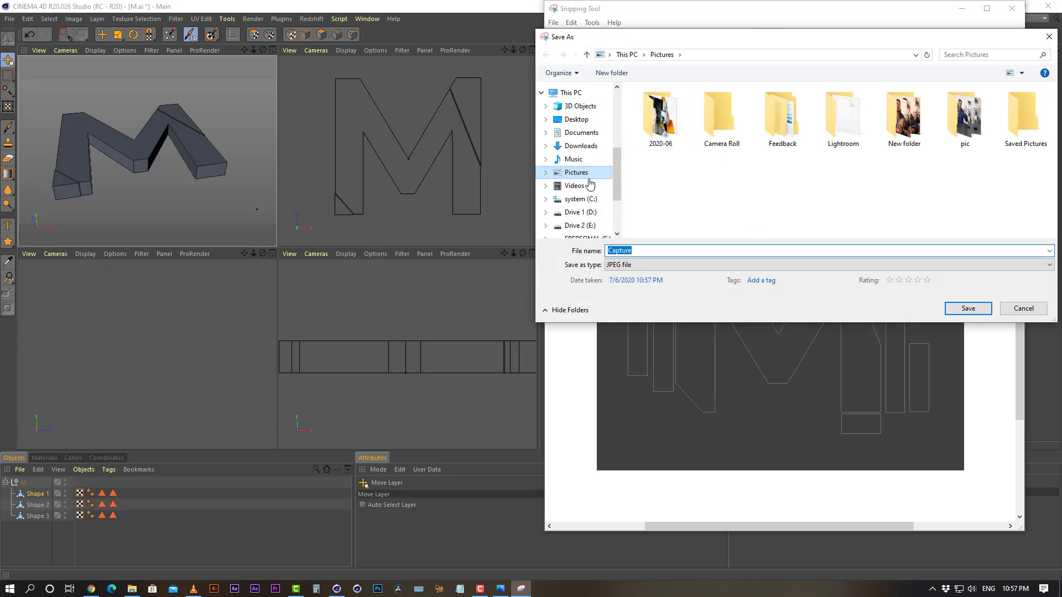
click(578, 227)
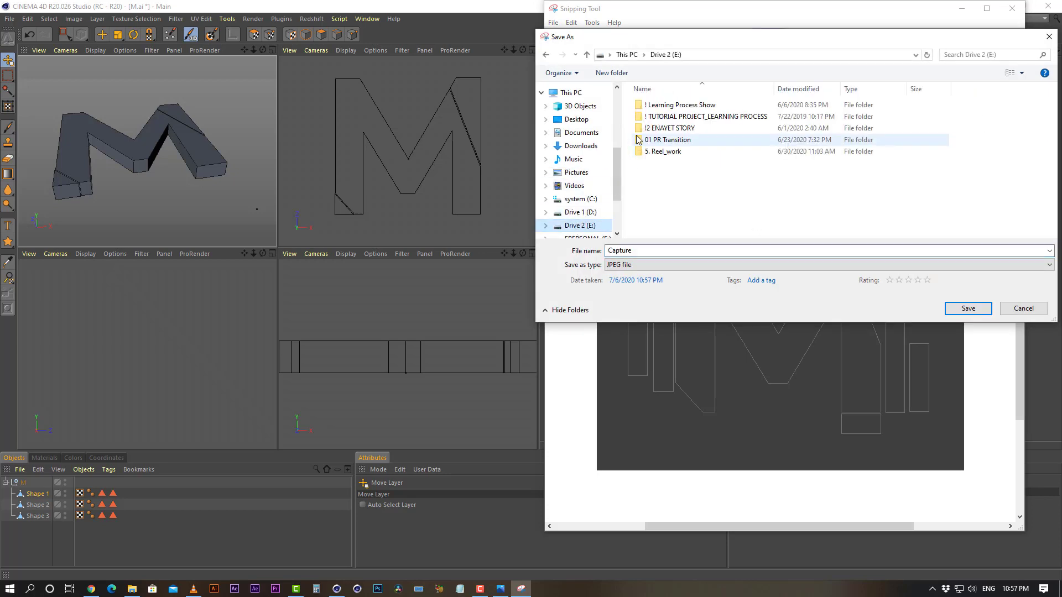
double_click(675, 116)
double_click(670, 210)
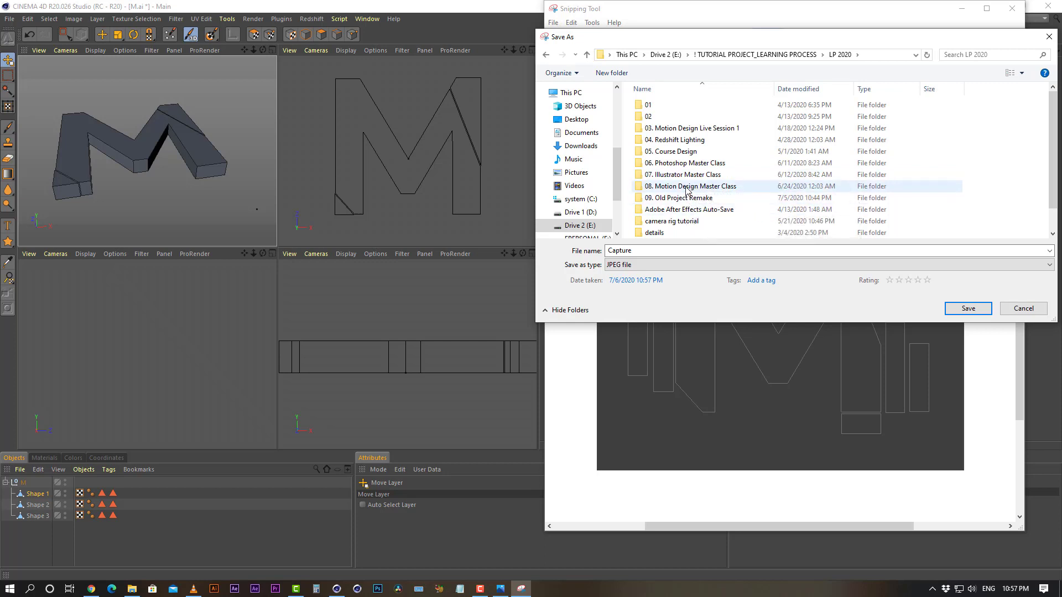
double_click(686, 187)
double_click(661, 128)
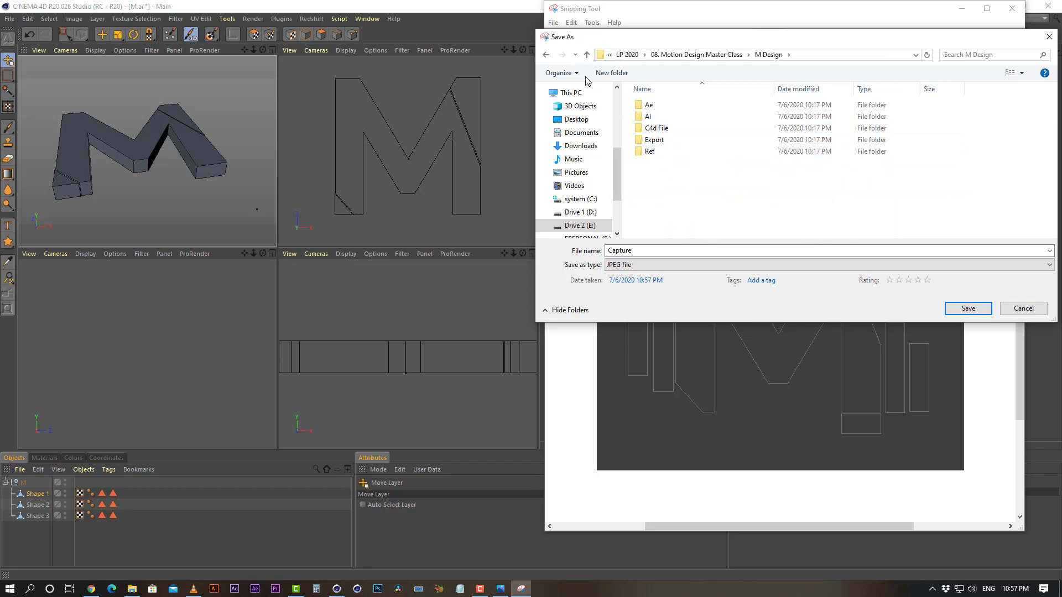
click(704, 206)
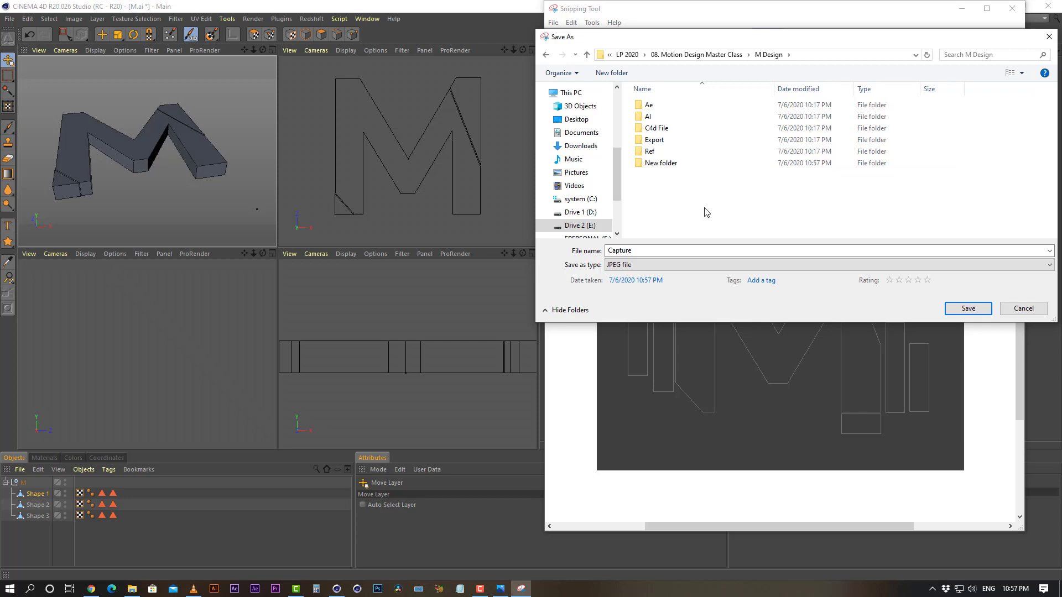
click(654, 128)
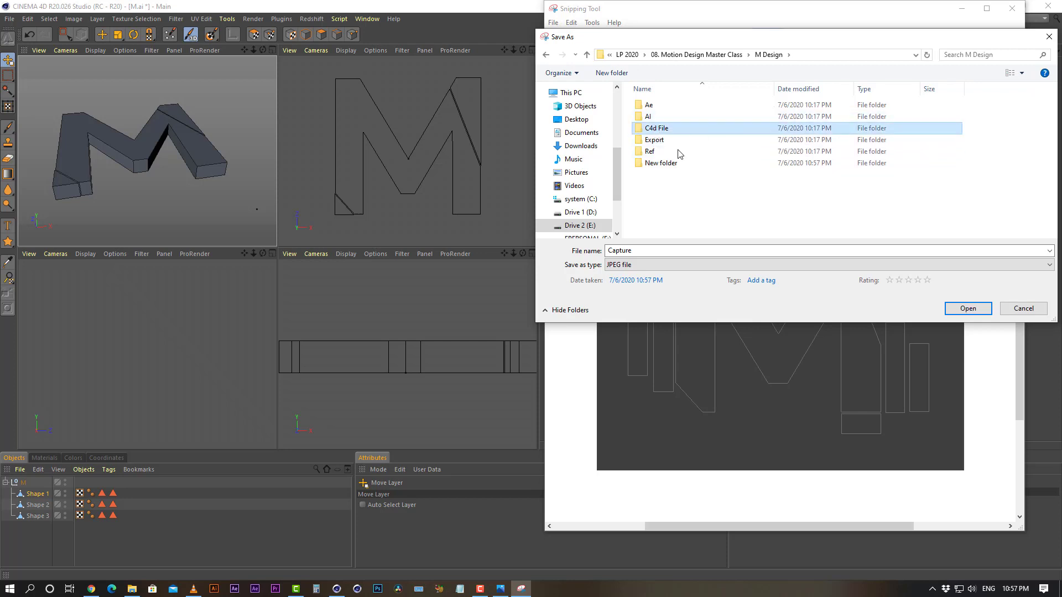
double_click(663, 129)
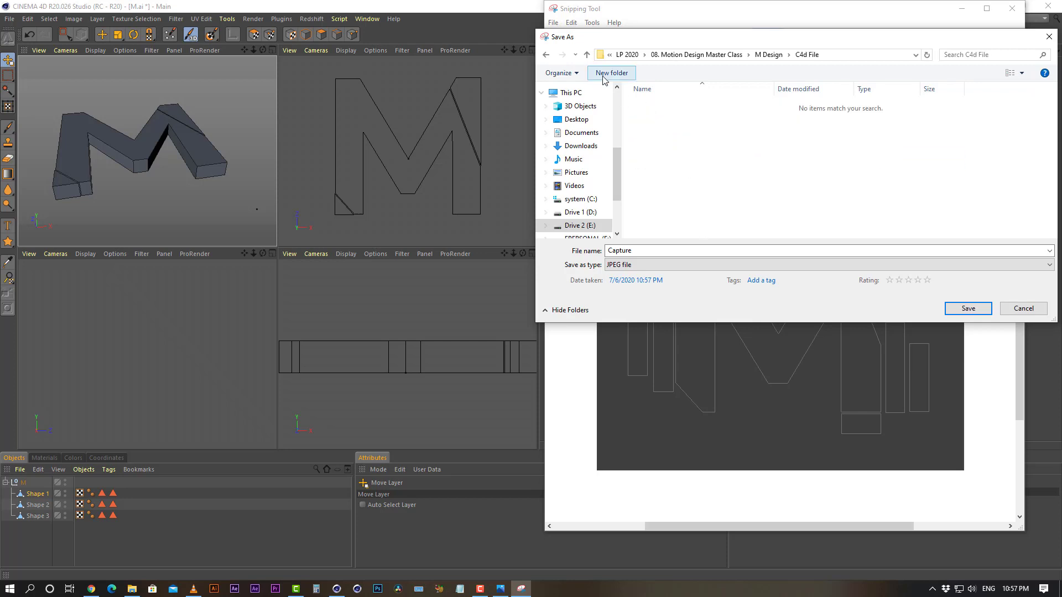
Create a Tex folder inside C4d File, save the capture there as a JPEG named 01, and close Snipping Tool.
click(609, 73)
text(Tex)
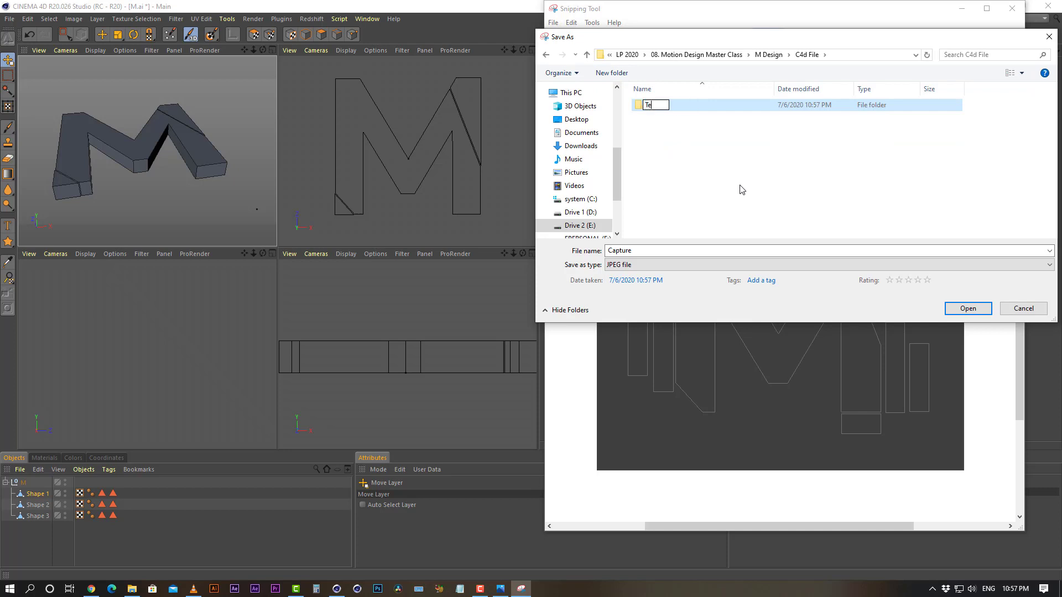
click(666, 126)
double_click(658, 106)
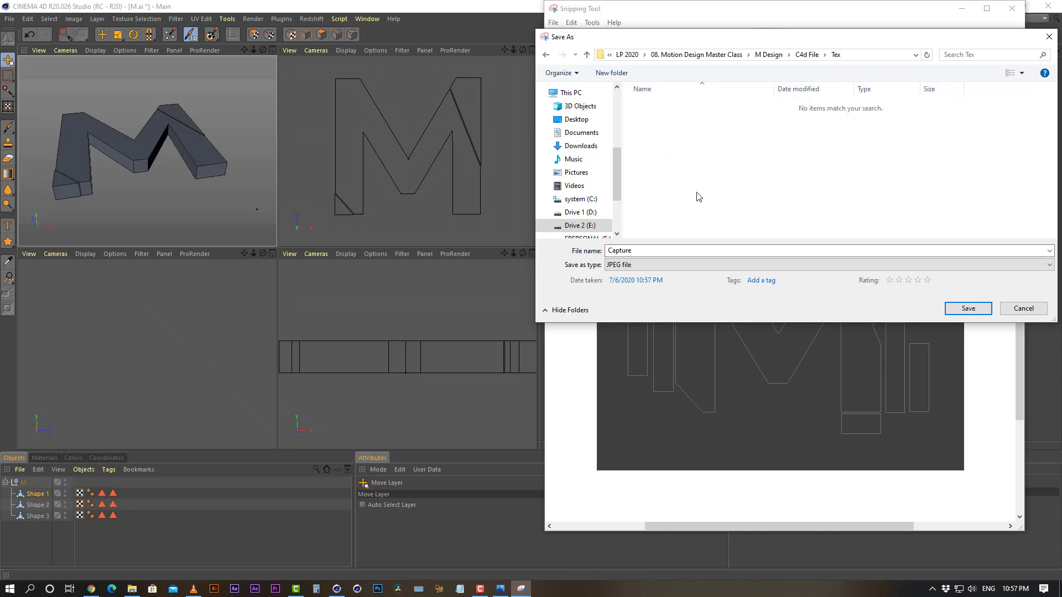
double_click(721, 252)
text(01)
key(Return)
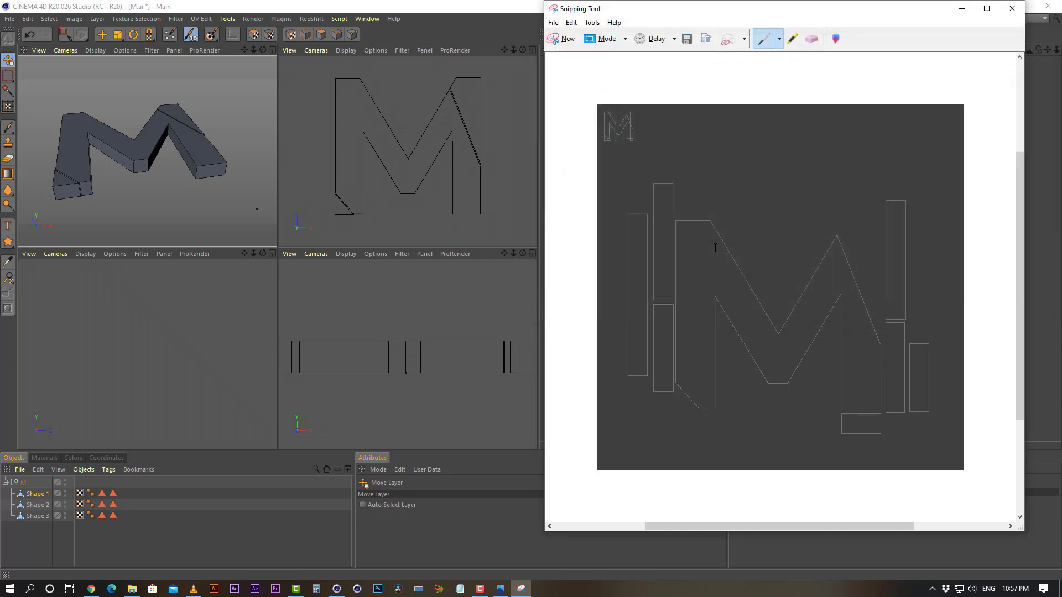
click(1012, 8)
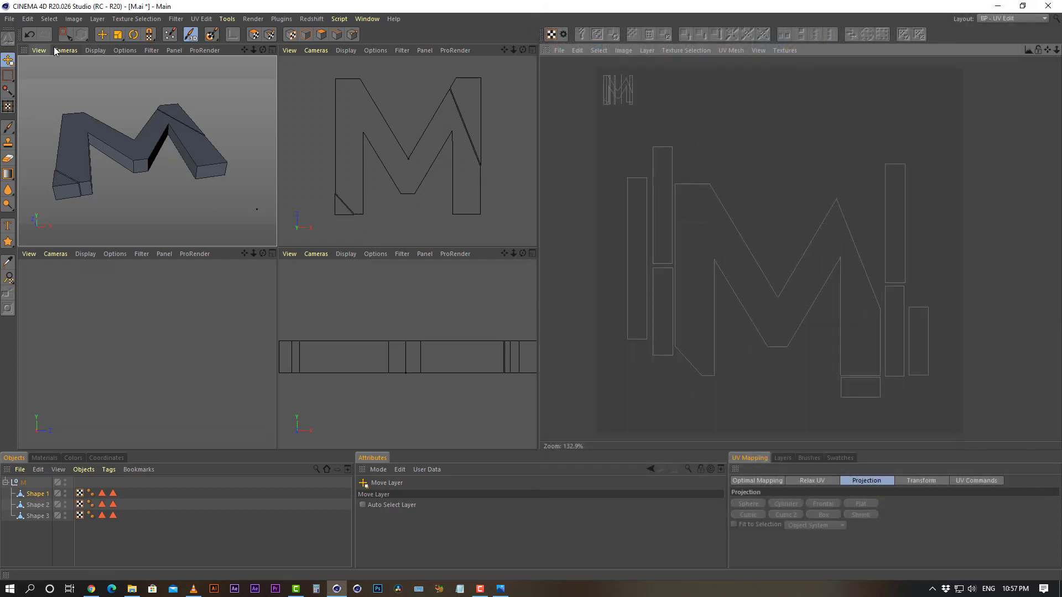
Switch Cinema 4D to the Startup (User) layout in Model mode, deselect everything and show the letter in a maximized perspective view.
click(103, 35)
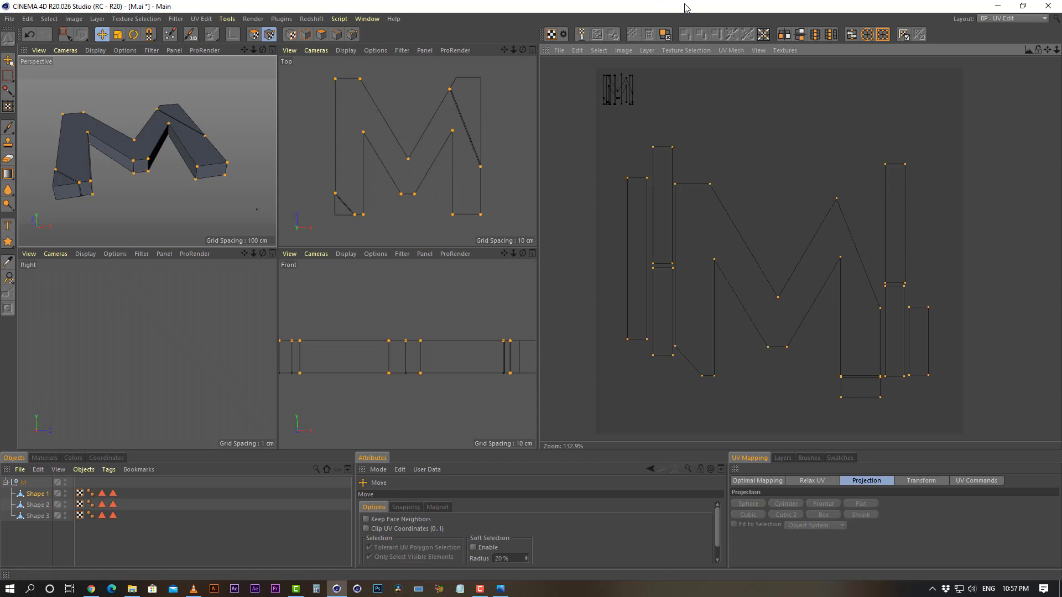
click(1002, 19)
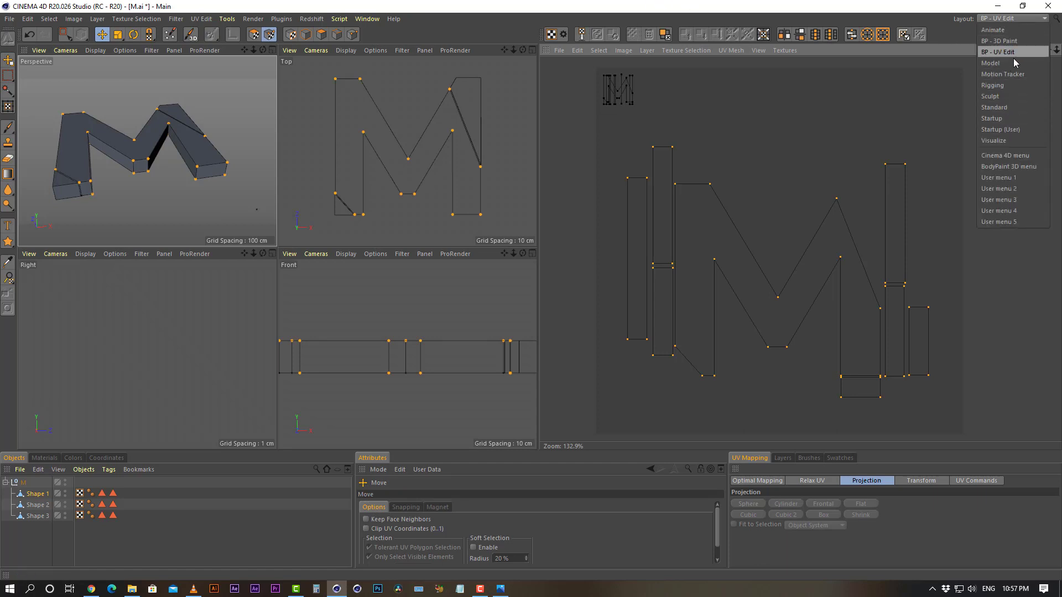
click(1008, 129)
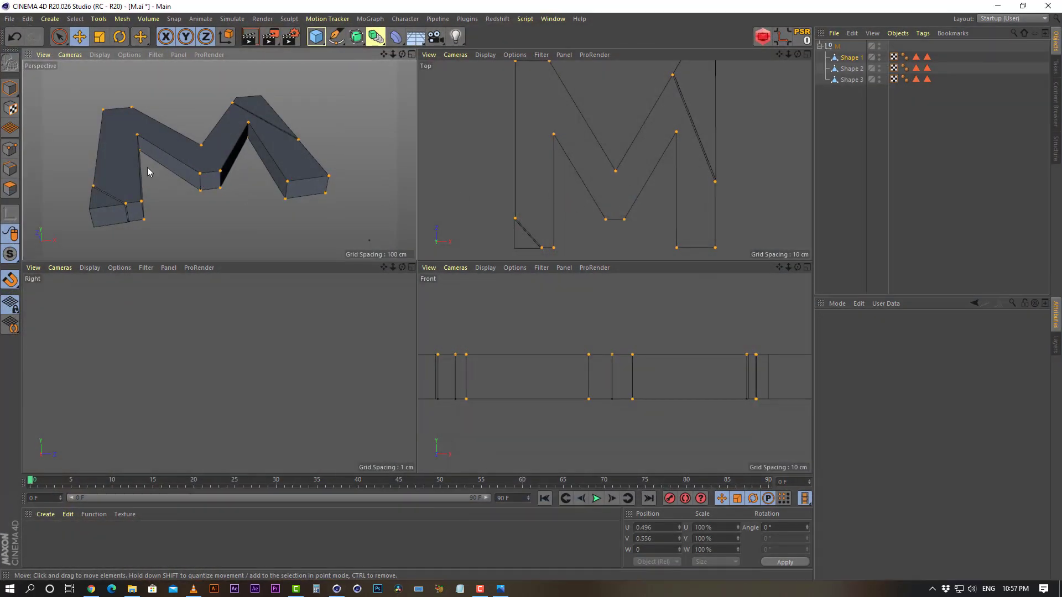
click(10, 88)
click(371, 133)
middle_click(355, 145)
alt+drag(355, 146, 466, 254)
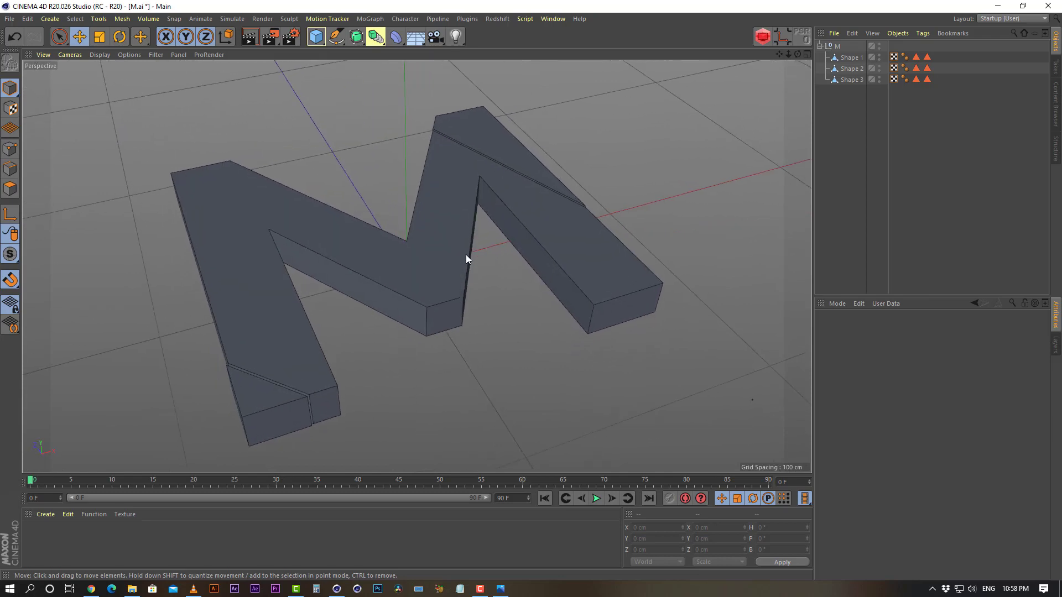